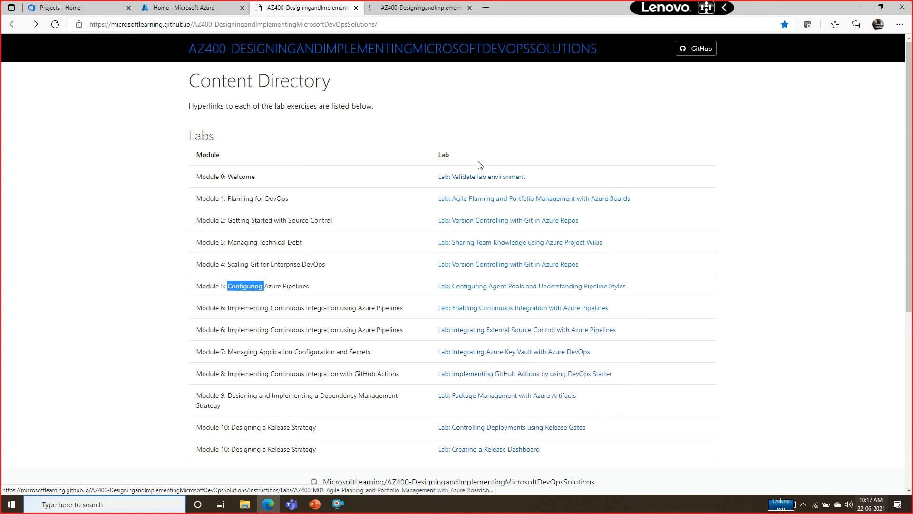
# Step: Open the agent pools lab manual and read its overview and the Exercise 0 instructions for configuring the team project
pyautogui.hotkey('ctrl', 'Tab')
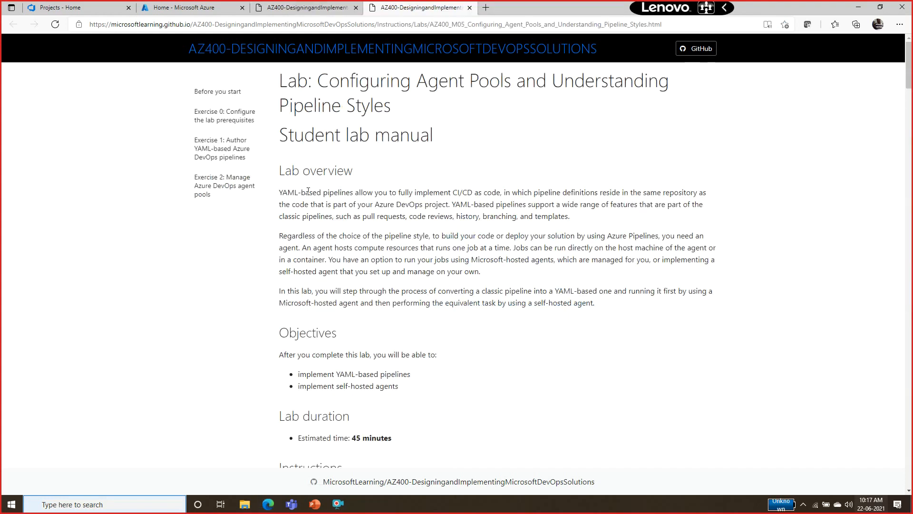
pyautogui.moveTo(285, 194); pyautogui.dragTo(425, 205)
pyautogui.moveTo(523, 291); pyautogui.dragTo(527, 291)
pyautogui.scroll(-5, 907, 101)
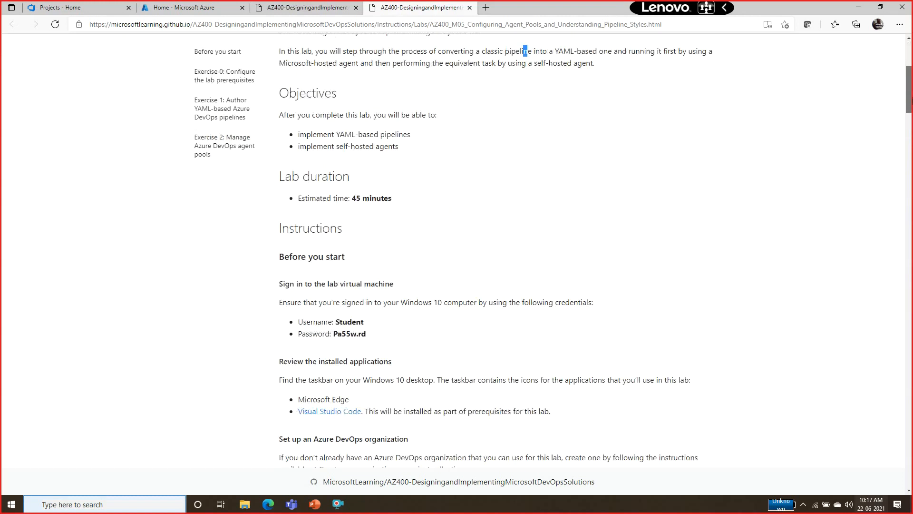
pyautogui.scroll(-6, 457, 252)
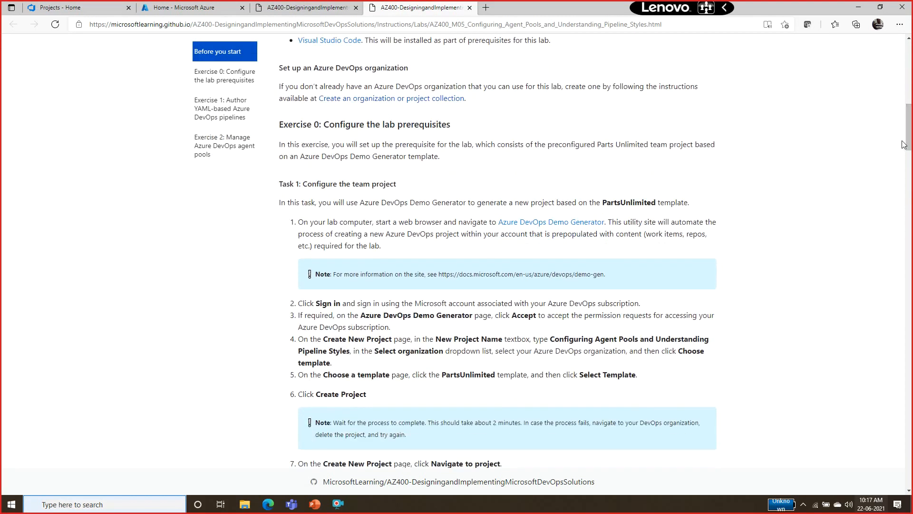
pyautogui.moveTo(404, 203); pyautogui.dragTo(679, 214)
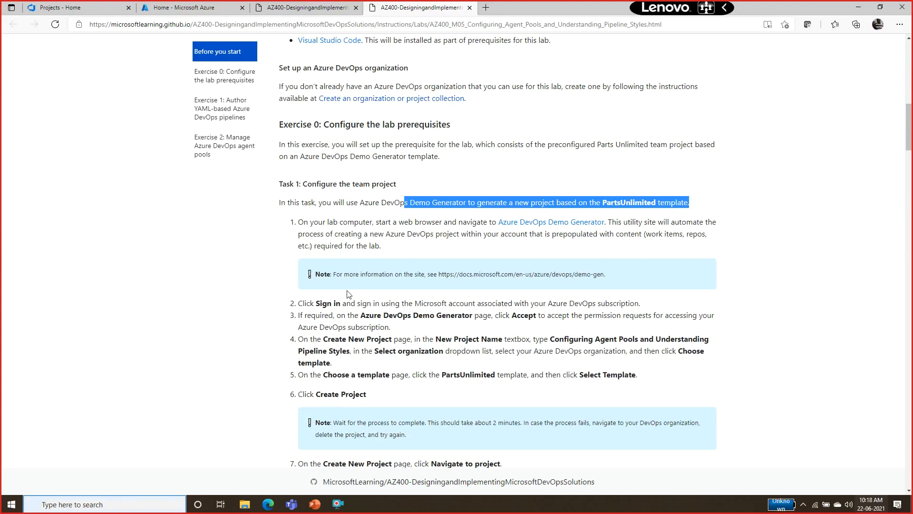
pyautogui.moveTo(433, 303); pyautogui.dragTo(485, 385)
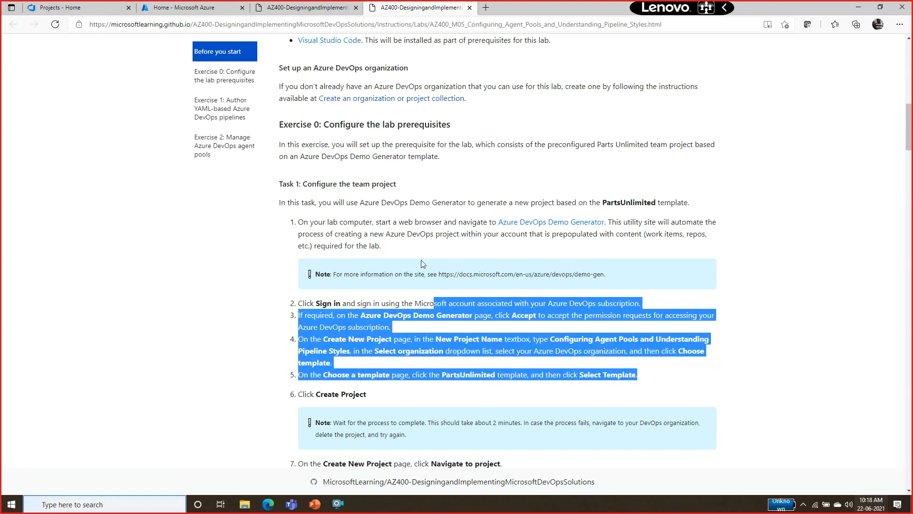
pyautogui.moveTo(318, 212); pyautogui.dragTo(405, 356)
pyautogui.click(410, 371)
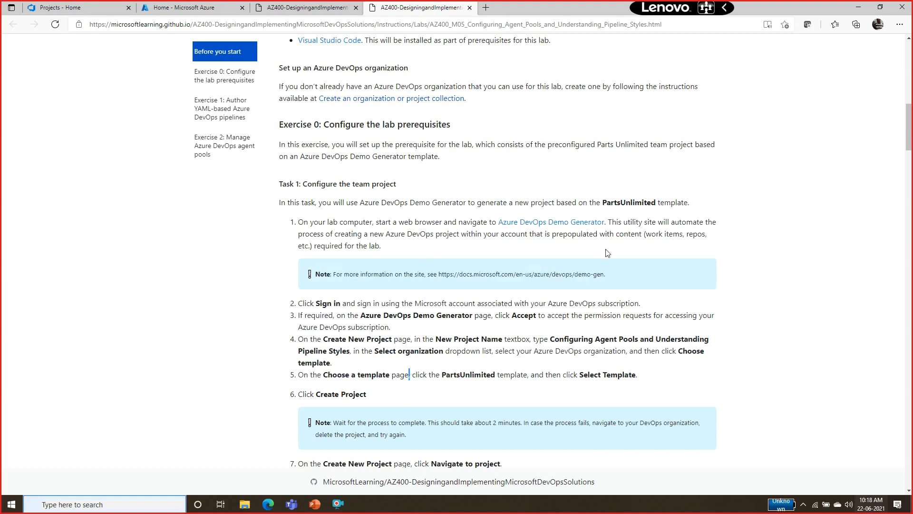
# Step: Read the Exercise 1 instructions in the lab manual for creating an Azure DevOps YAML pipeline
pyautogui.moveTo(912, 139); pyautogui.dragTo(912, 155)
pyautogui.moveTo(351, 347); pyautogui.dragTo(512, 353)
pyautogui.click(448, 326)
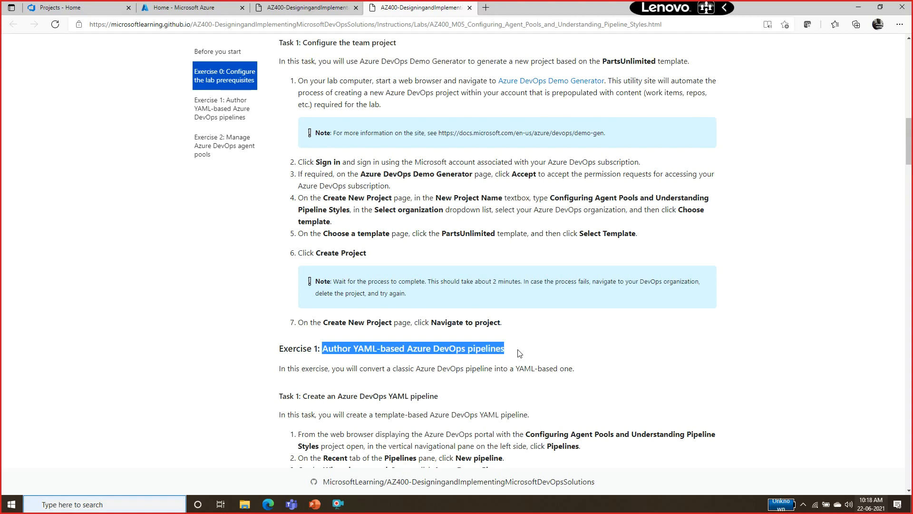
pyautogui.scroll(-4, 903, 159)
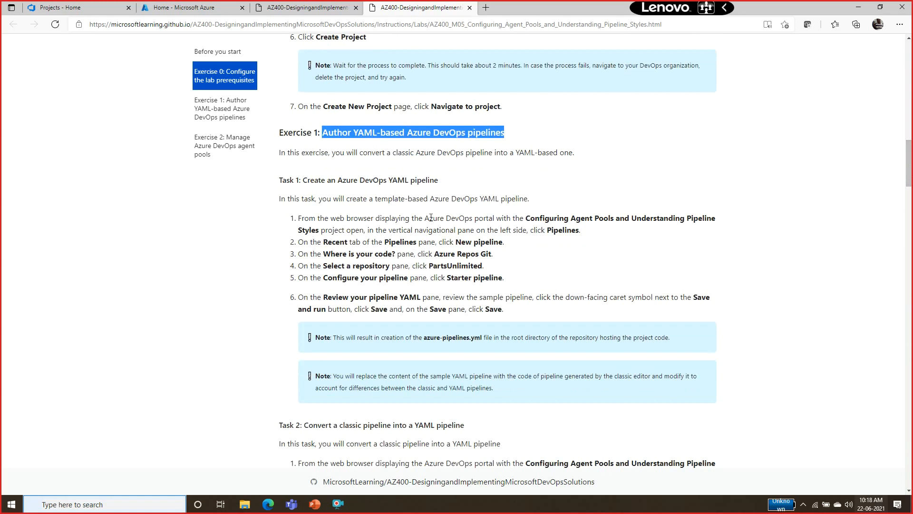
pyautogui.moveTo(410, 218); pyautogui.dragTo(391, 232)
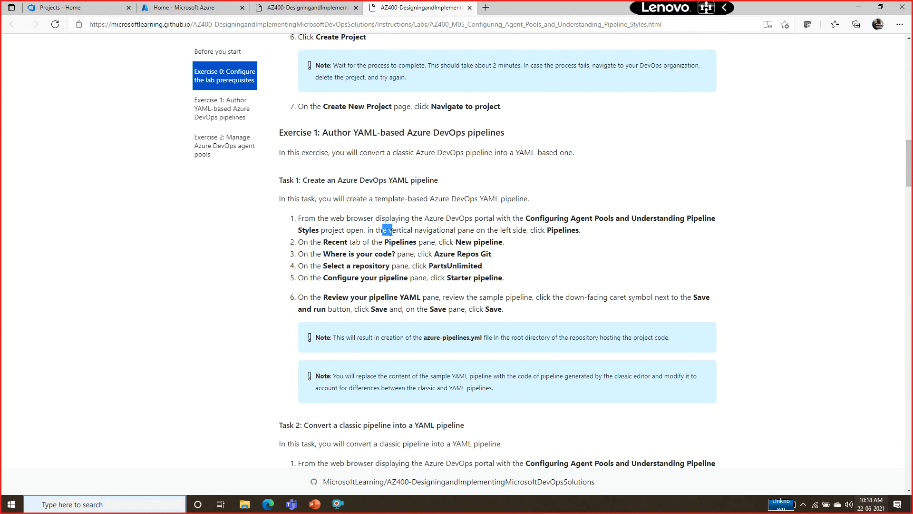
pyautogui.moveTo(462, 242); pyautogui.dragTo(507, 248)
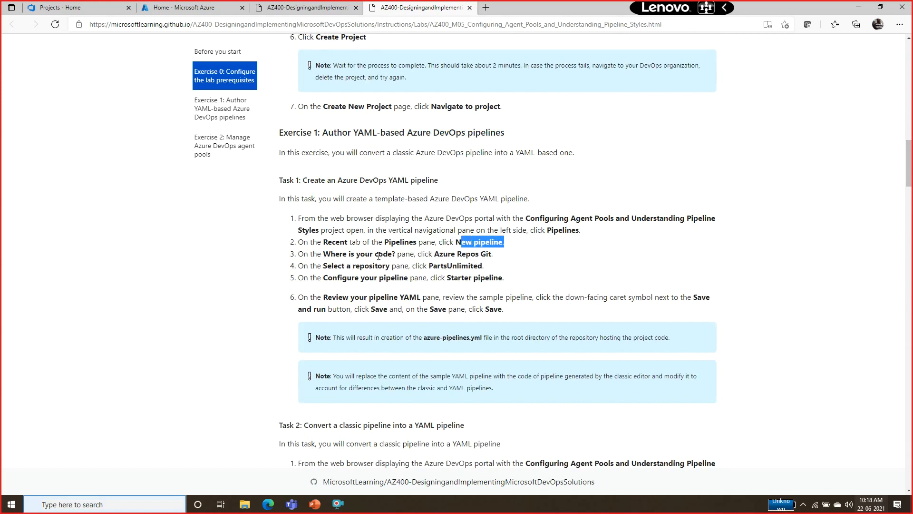
pyautogui.moveTo(331, 255); pyautogui.dragTo(493, 257)
pyautogui.click(453, 253)
pyautogui.click(430, 283)
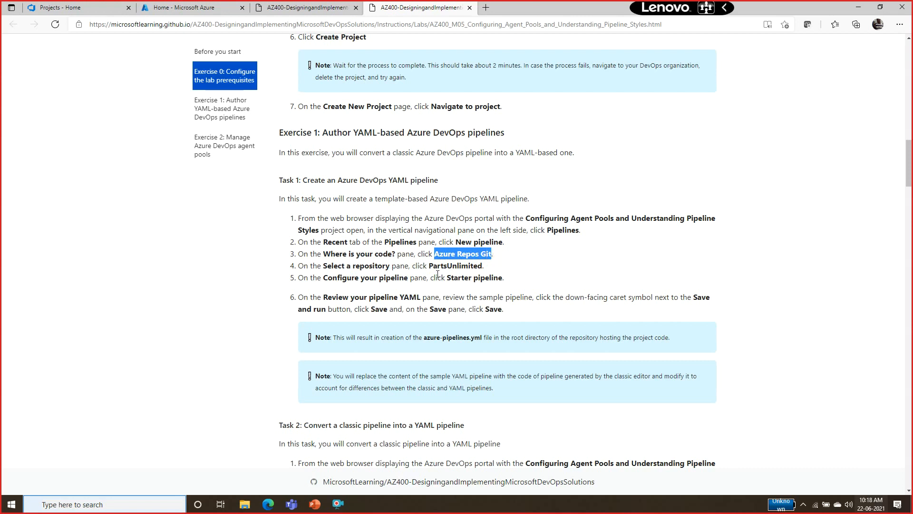
pyautogui.doubleClick(454, 266)
pyautogui.doubleClick(461, 278)
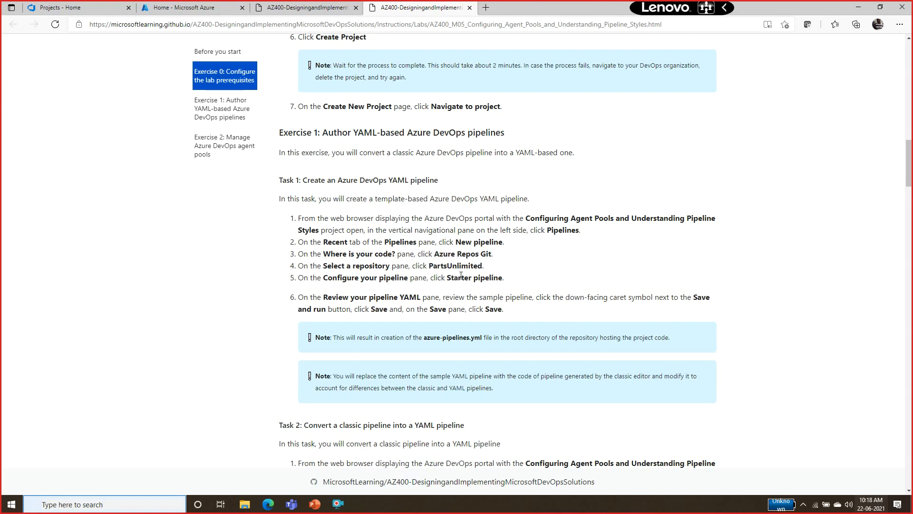
pyautogui.doubleClick(490, 278)
pyautogui.moveTo(333, 309); pyautogui.dragTo(504, 326)
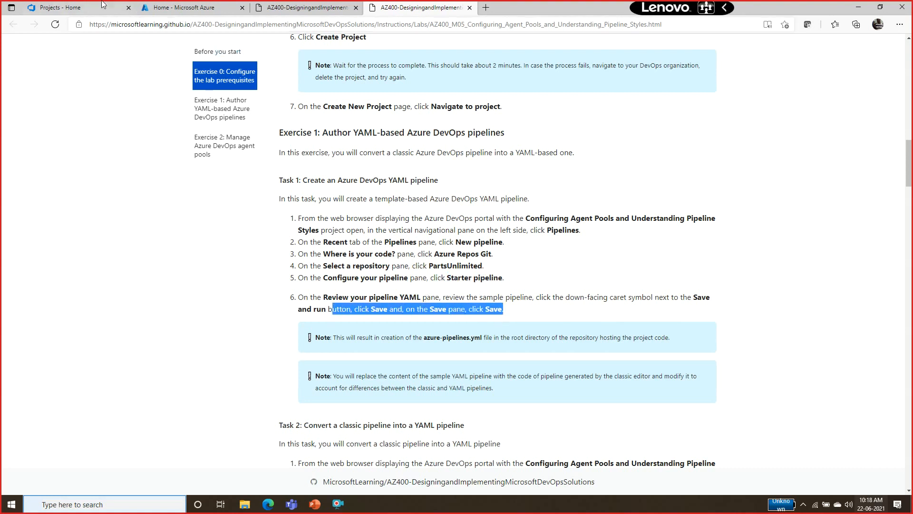
# Step: Move the lab manual page into its own browser window and return to the Azure DevOps projects page
pyautogui.moveTo(425, 4); pyautogui.dragTo(430, 24)
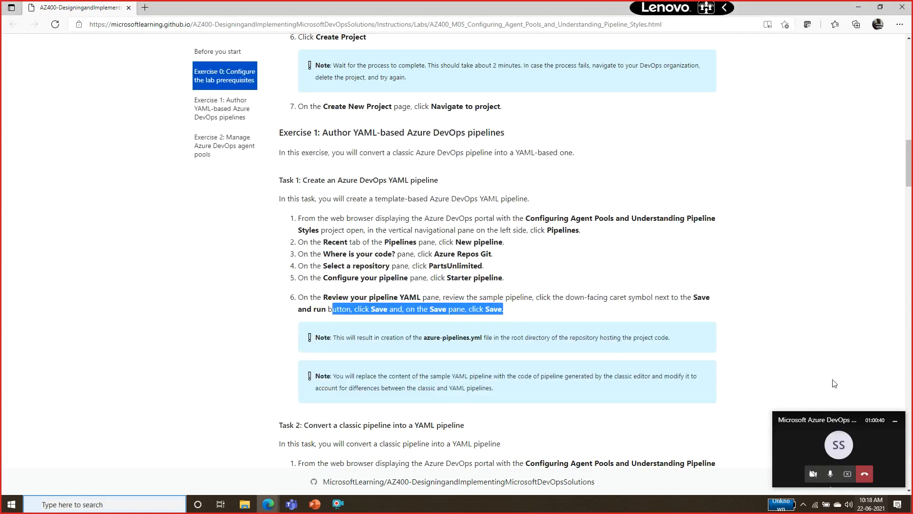
pyautogui.click(894, 424)
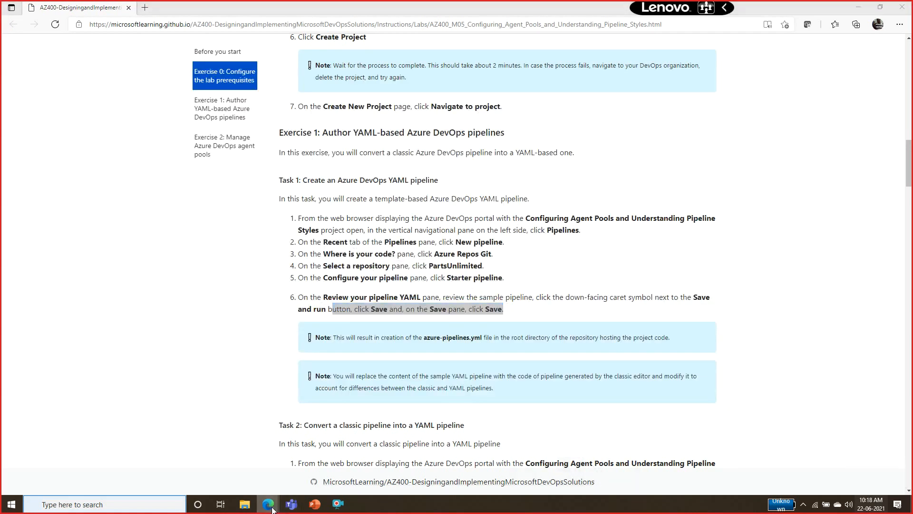
pyautogui.click(214, 456)
pyautogui.click(85, 5)
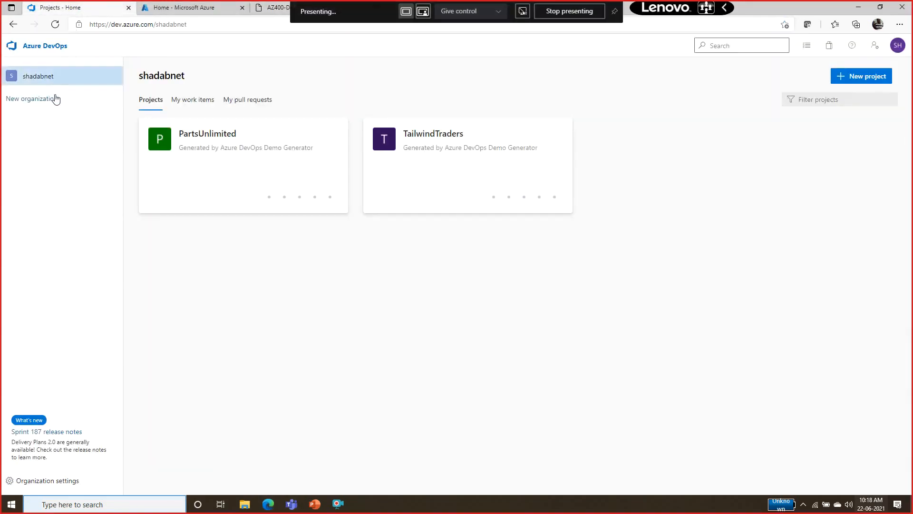
# Step: Open the PartsUnlimited project, look at its releases, and go to its Pipelines list
pyautogui.click(200, 134)
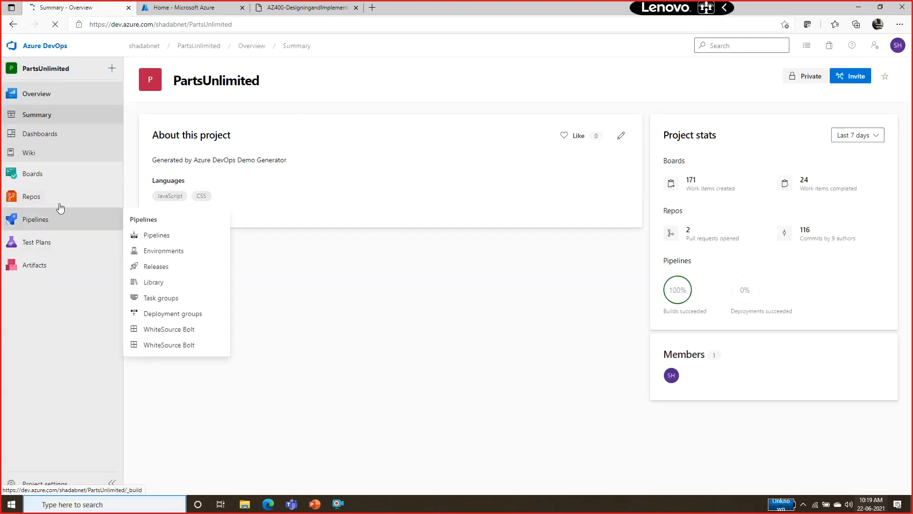
pyautogui.moveTo(64, 198)
pyautogui.moveTo(64, 222)
pyautogui.click(63, 222)
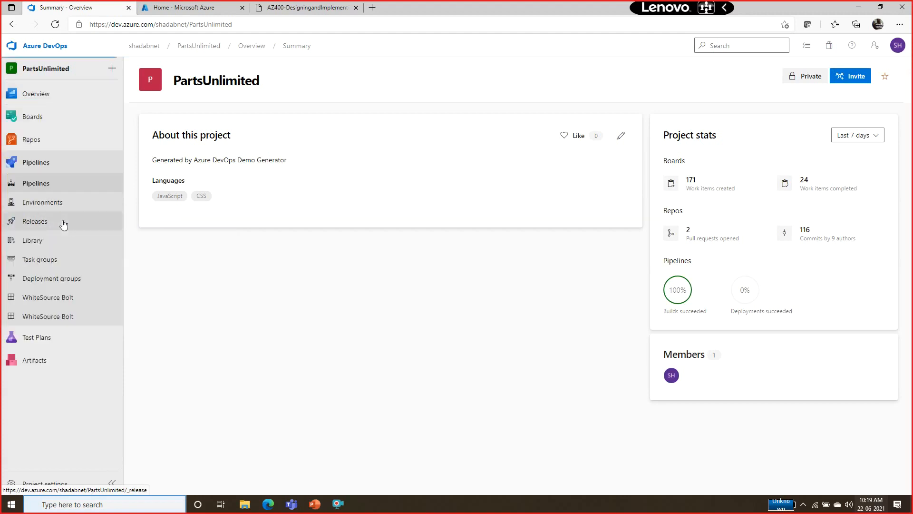
pyautogui.click(48, 186)
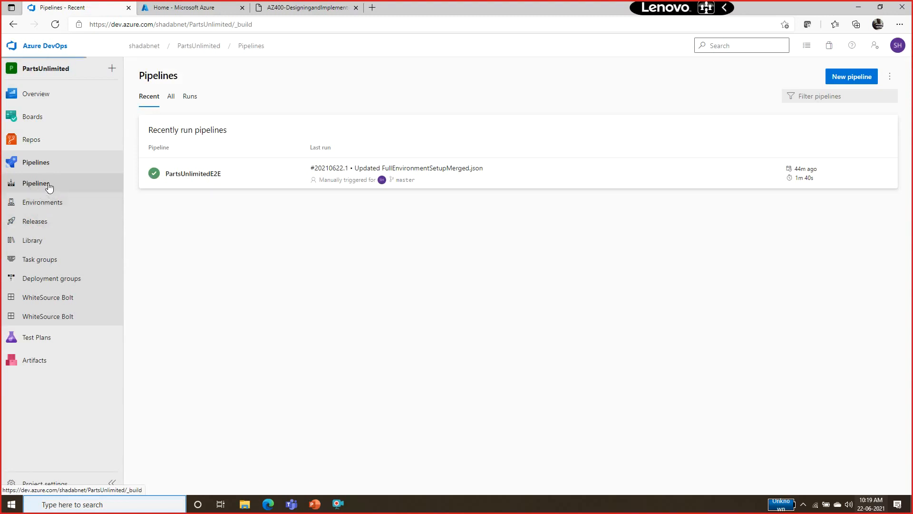
pyautogui.click(41, 222)
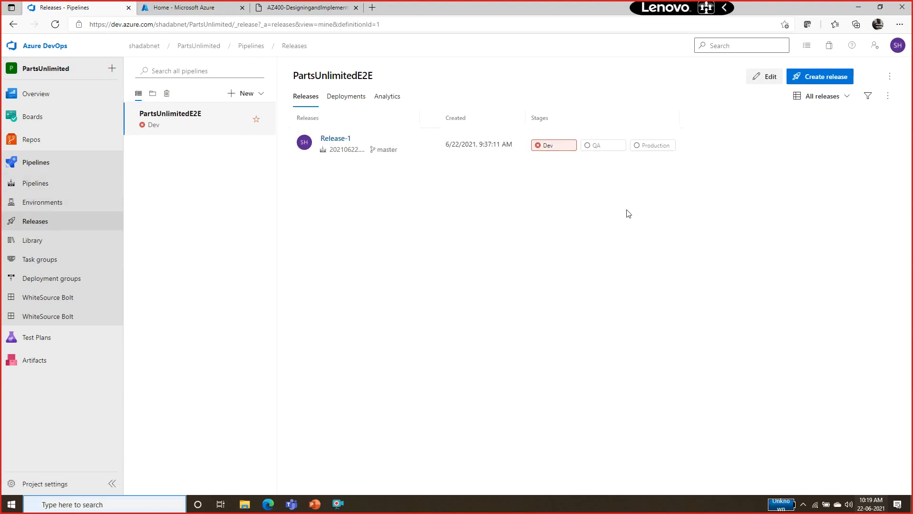
pyautogui.click(35, 189)
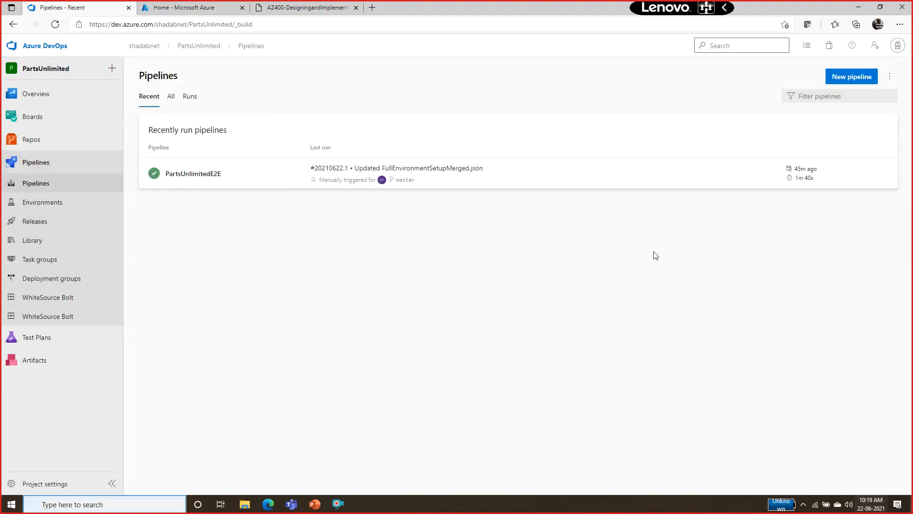
# Step: Start a new pipeline with Azure Repos Git as the code source and select the PartsUnlimited repository
pyautogui.click(861, 82)
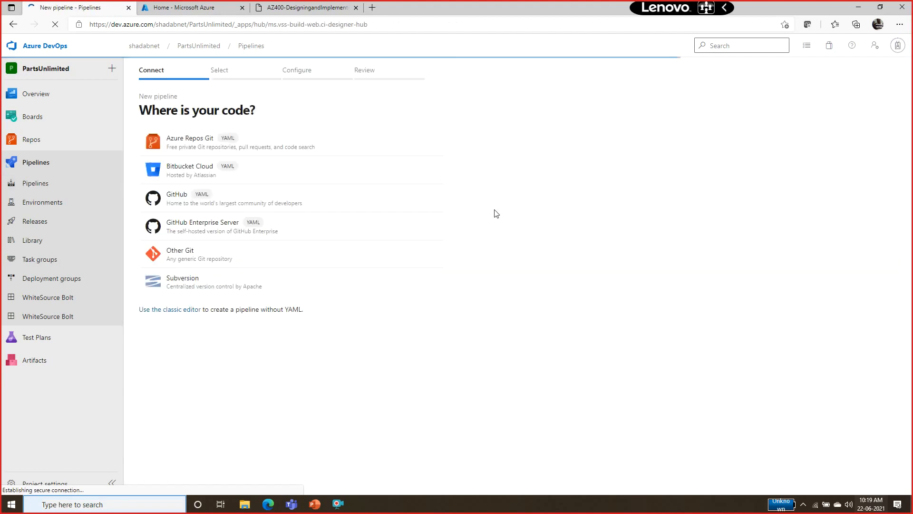
pyautogui.moveTo(168, 107); pyautogui.dragTo(254, 109)
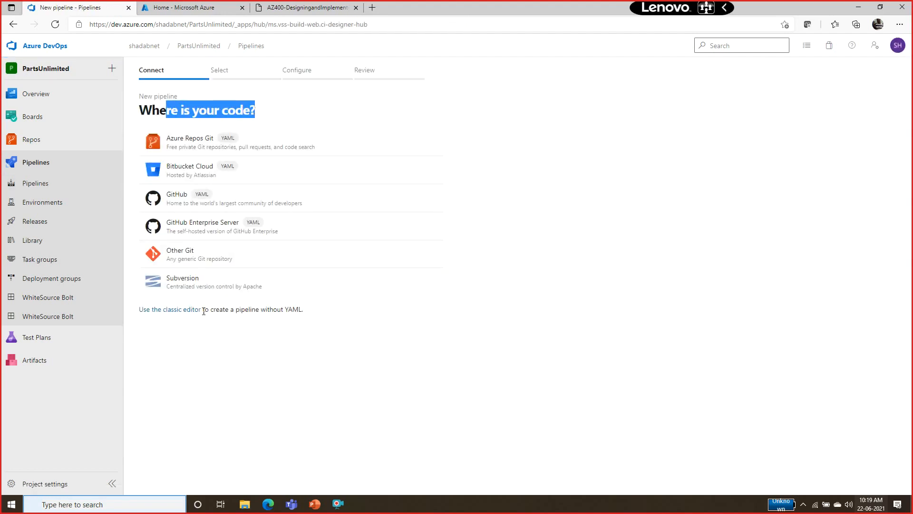
pyautogui.moveTo(230, 312); pyautogui.dragTo(135, 312)
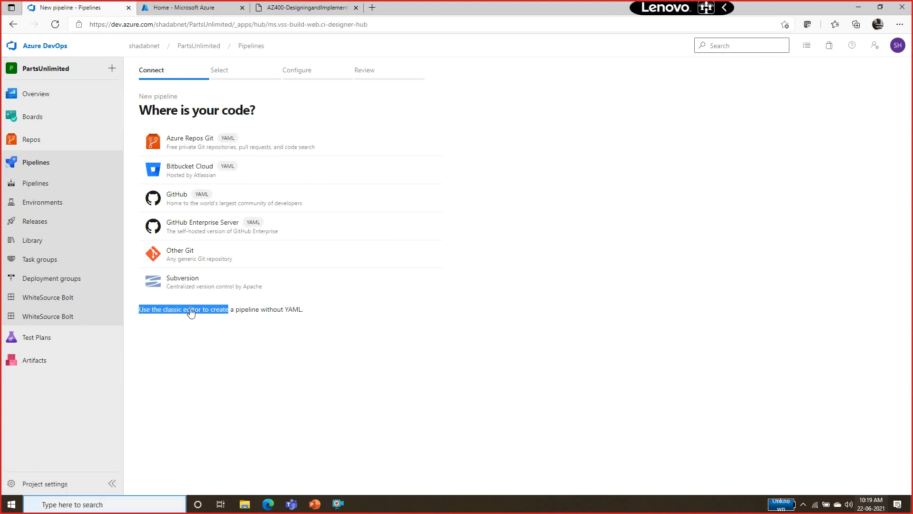
pyautogui.click(237, 312)
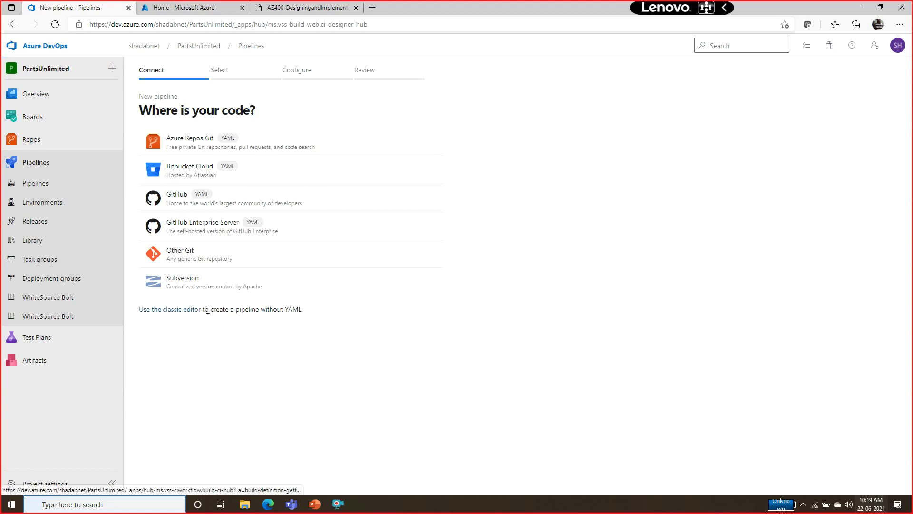
pyautogui.moveTo(245, 309); pyautogui.dragTo(207, 302)
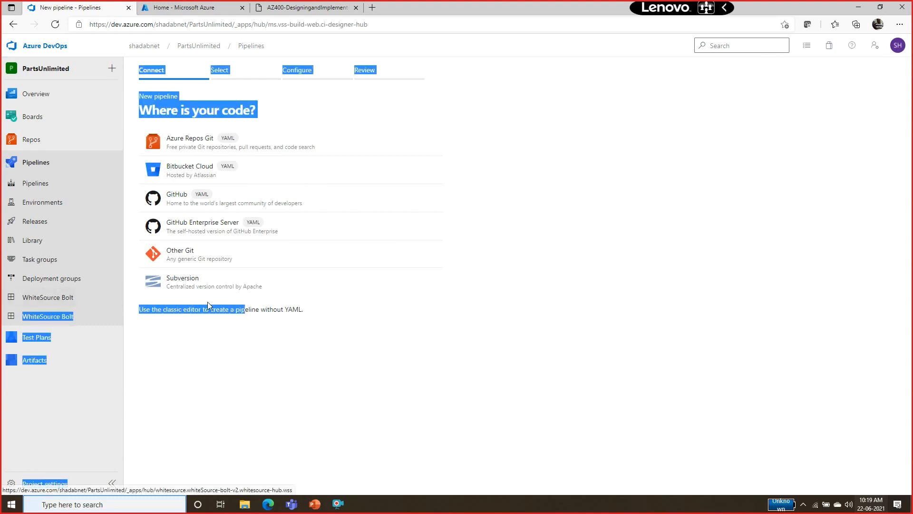
pyautogui.click(284, 319)
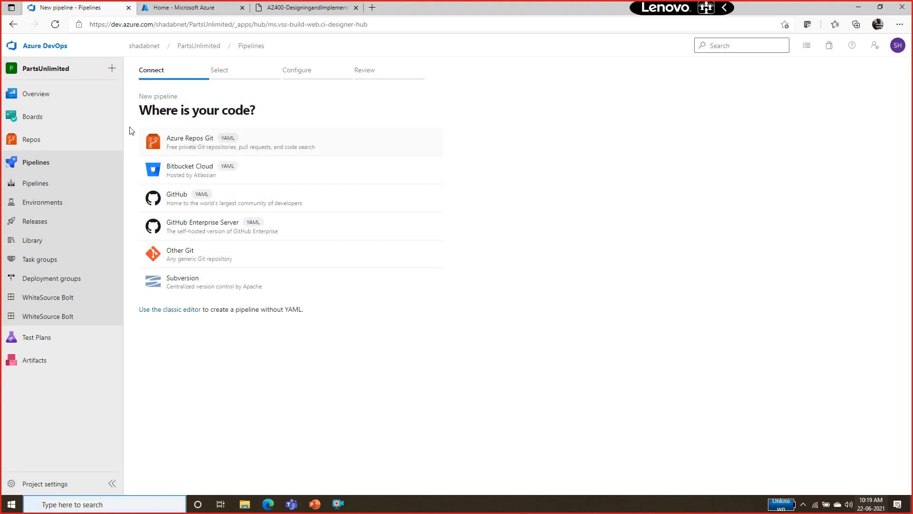
pyautogui.click(201, 142)
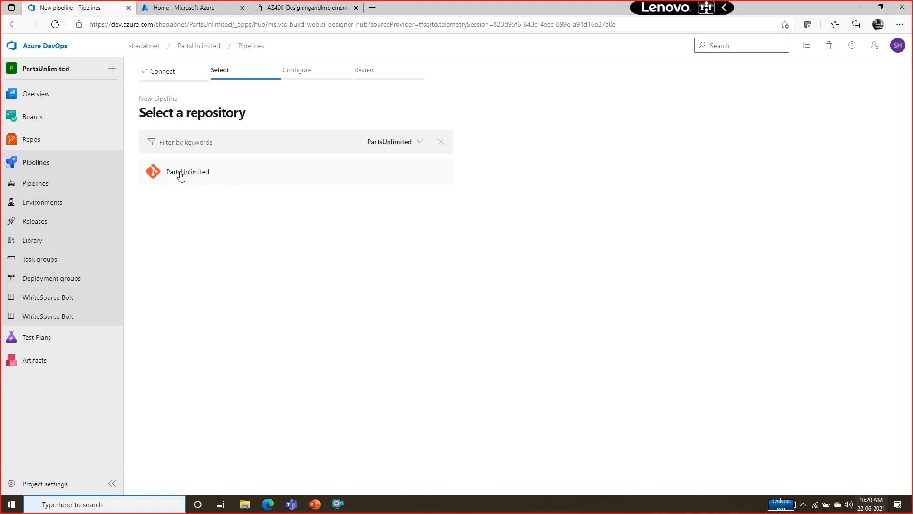
pyautogui.click(180, 176)
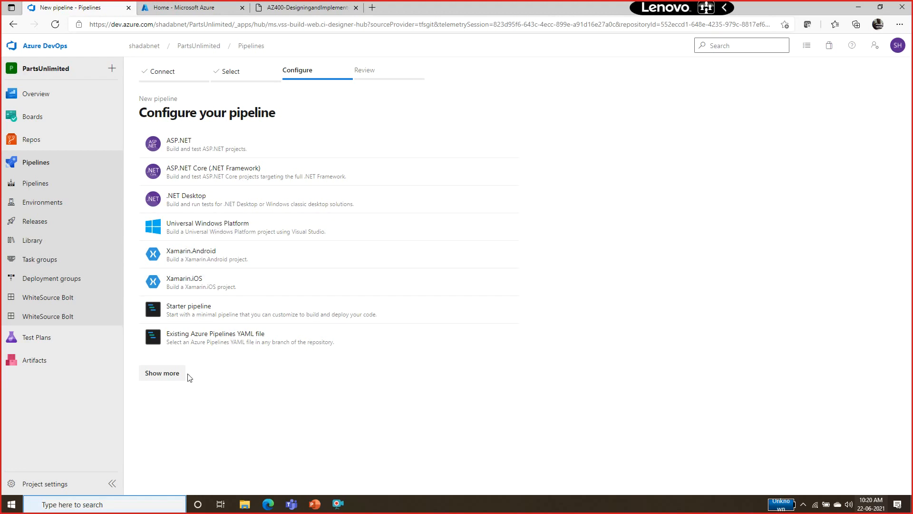
# Step: Show the full list of pipeline configuration templates and browse through it
pyautogui.click(162, 373)
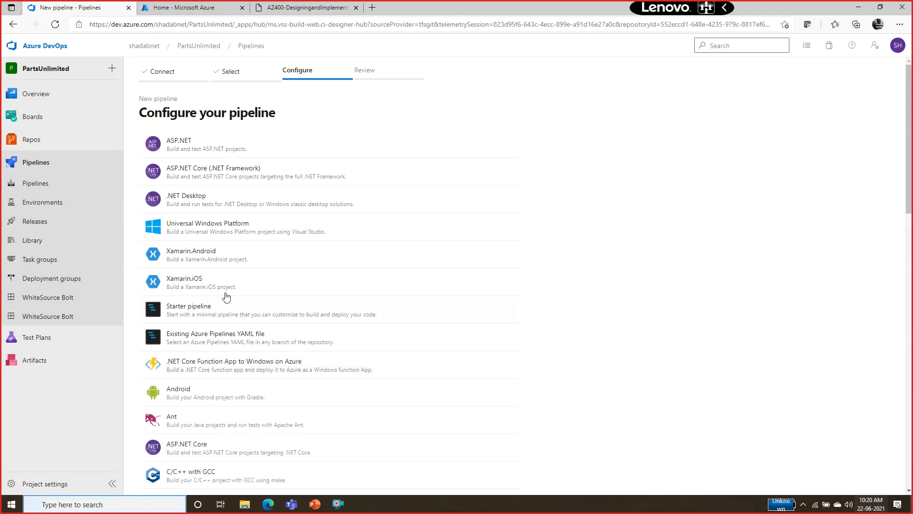
pyautogui.scroll(-2, 226, 298)
pyautogui.scroll(-6, 910, 217)
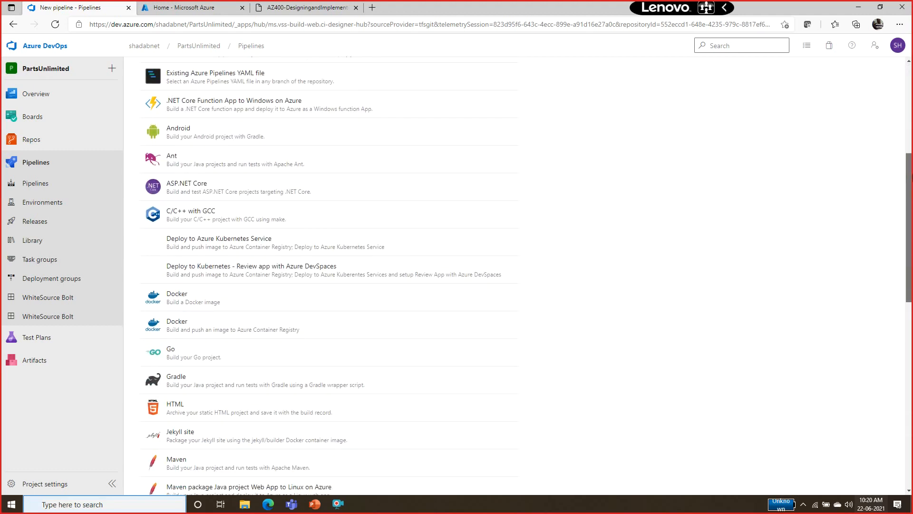
pyautogui.moveTo(911, 216); pyautogui.dragTo(912, 110)
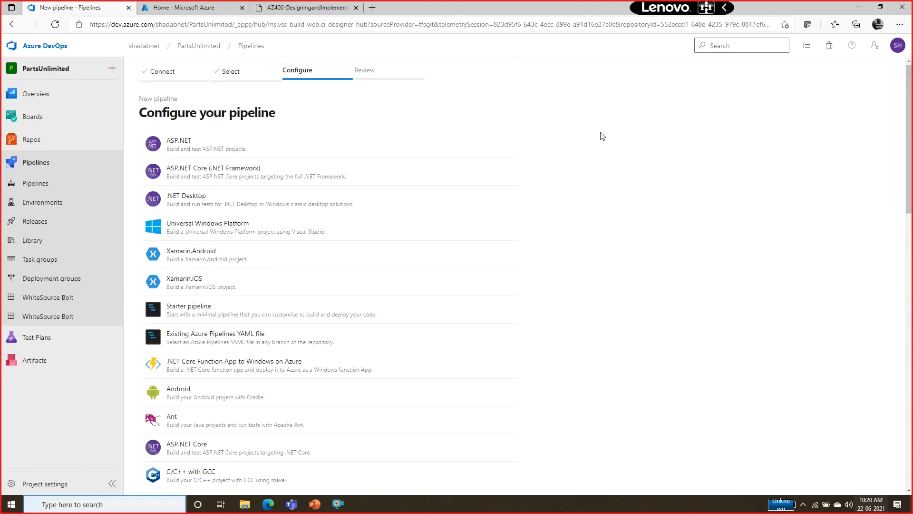
# Step: Try the .NET Desktop template and review the YAML it generates, including its build steps
pyautogui.click(226, 208)
pyautogui.moveTo(239, 220); pyautogui.dragTo(281, 373)
pyautogui.click(282, 356)
pyautogui.moveTo(909, 200)
pyautogui.mouseDown()
pyautogui.moveTo(910, 335)
pyautogui.moveTo(912, 213)
pyautogui.mouseUp()
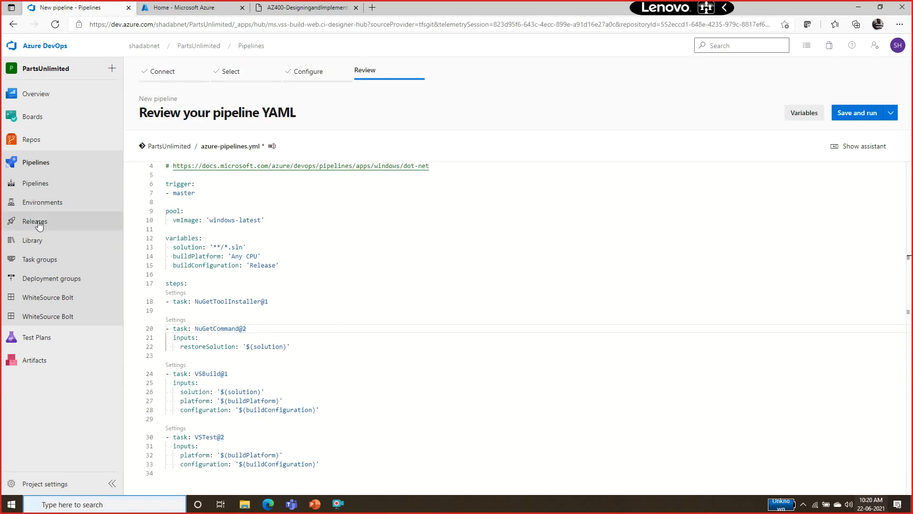
# Step: Start a new pipeline from Azure Repos Git with the PartsUnlimited repository and choose the Starter pipeline template
pyautogui.click(37, 183)
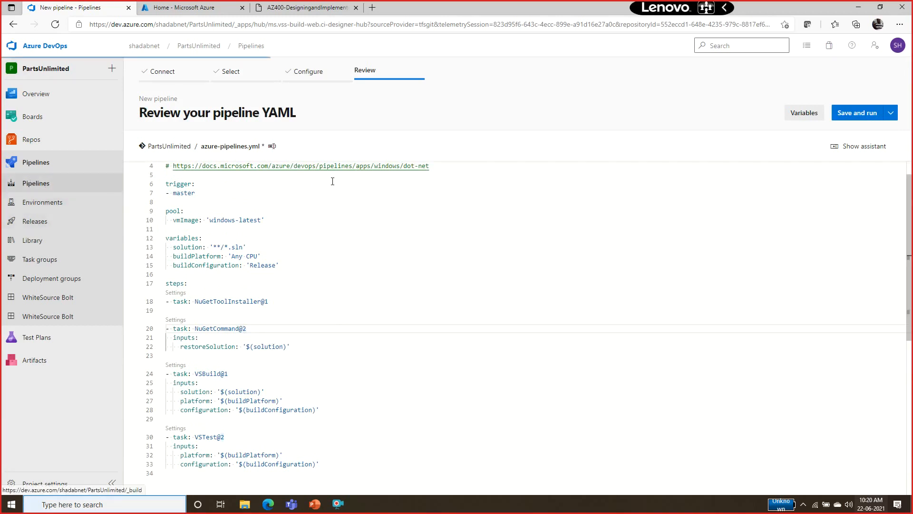
pyautogui.click(866, 77)
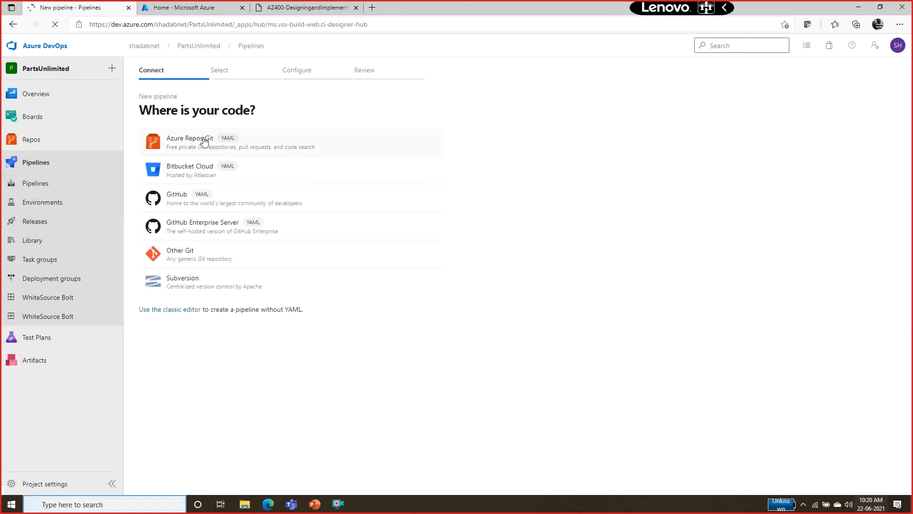
pyautogui.click(203, 138)
pyautogui.click(187, 178)
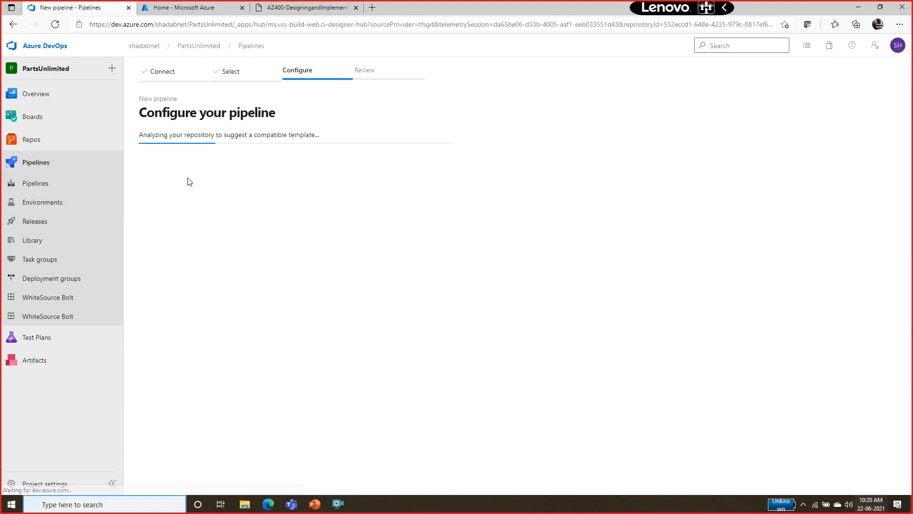
pyautogui.click(202, 314)
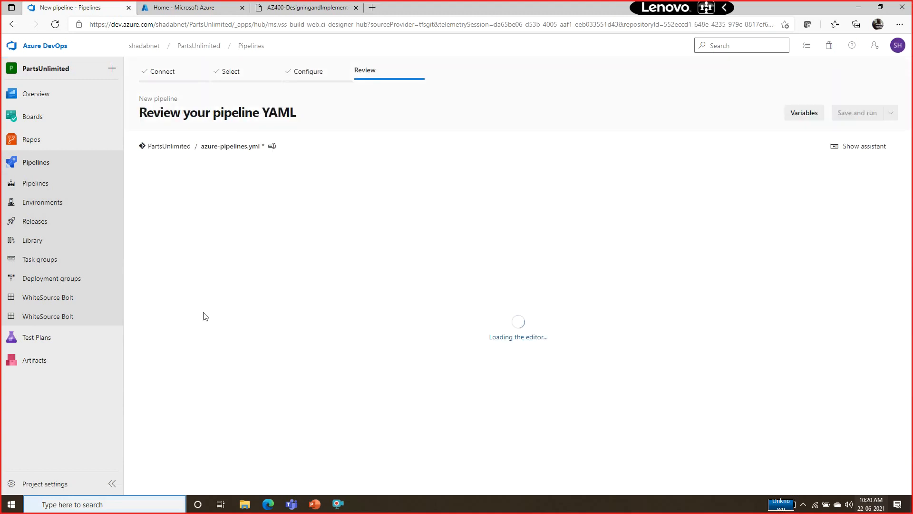
# Step: Save the starter pipeline without running it, committing directly to the master branch with the message "Set up CI with Azure Pipelines"
pyautogui.click(891, 113)
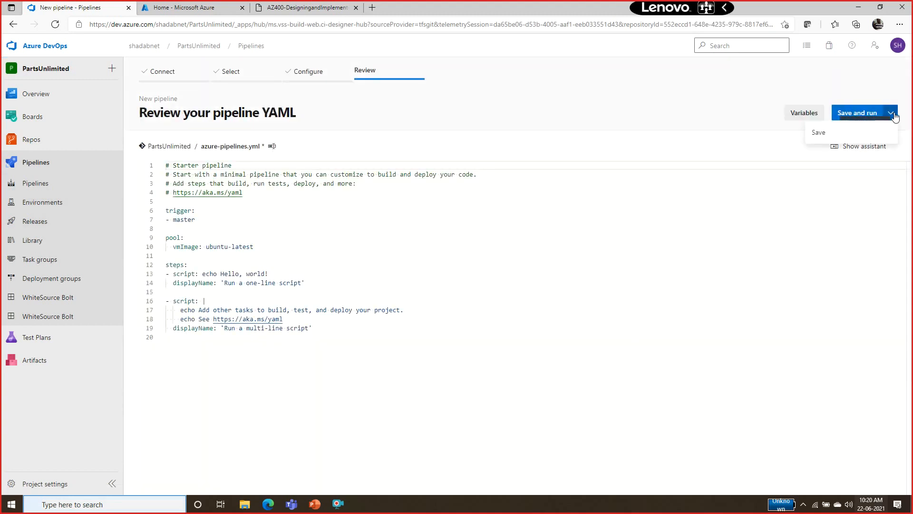
pyautogui.click(826, 131)
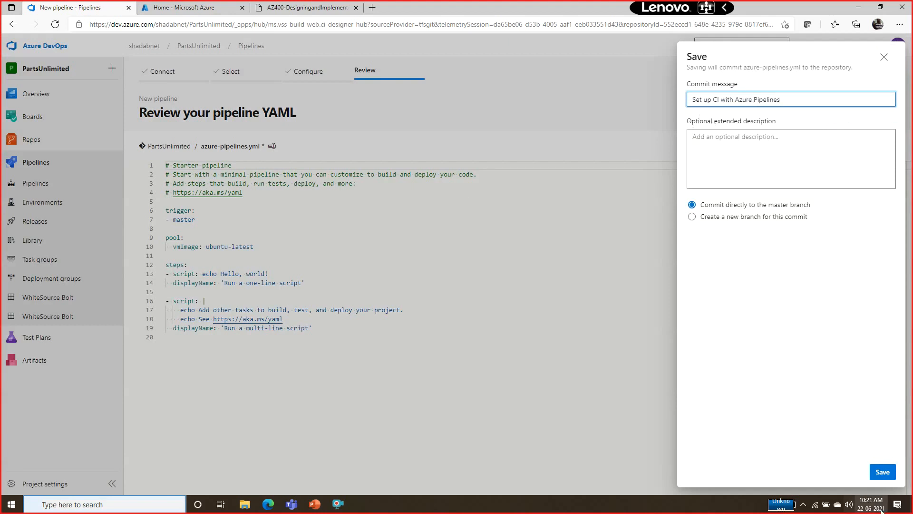
pyautogui.click(883, 474)
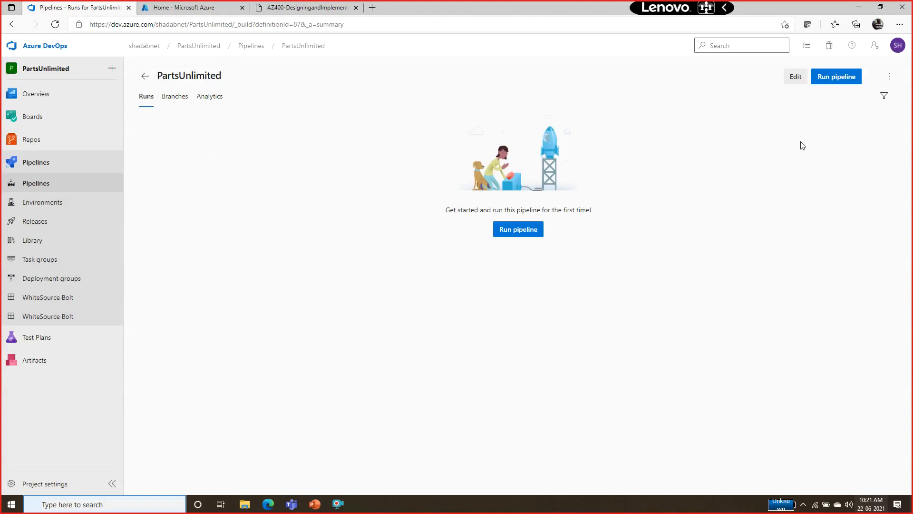
# Step: Open the new PartsUnlimited pipeline for editing and check its repository and YAML file name
pyautogui.click(795, 77)
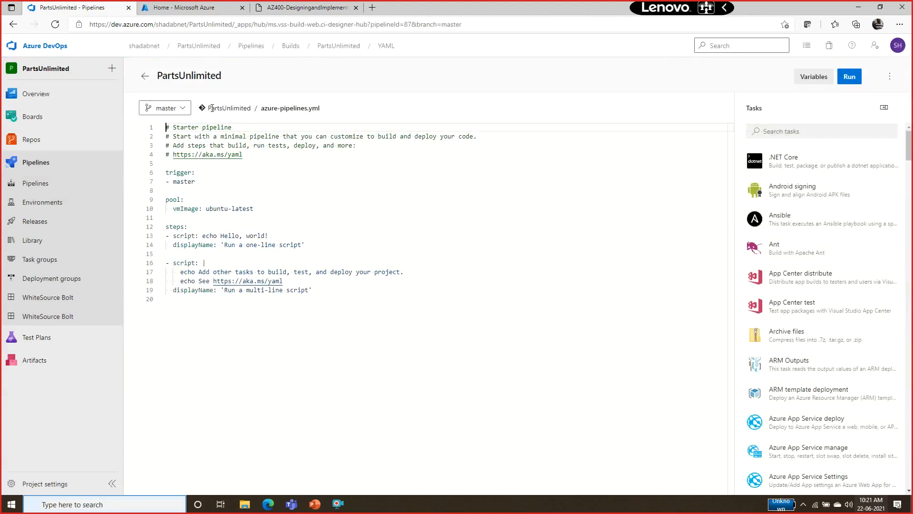
pyautogui.moveTo(261, 111); pyautogui.dragTo(347, 126)
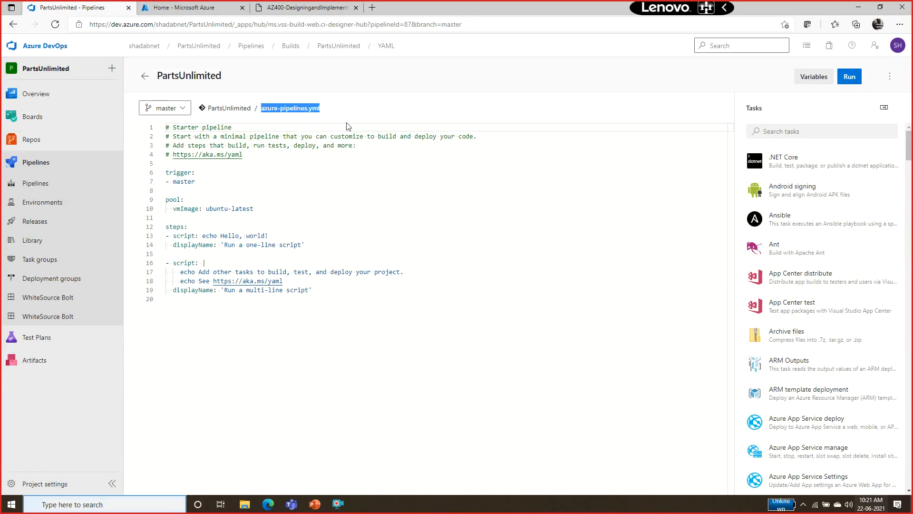
pyautogui.doubleClick(229, 107)
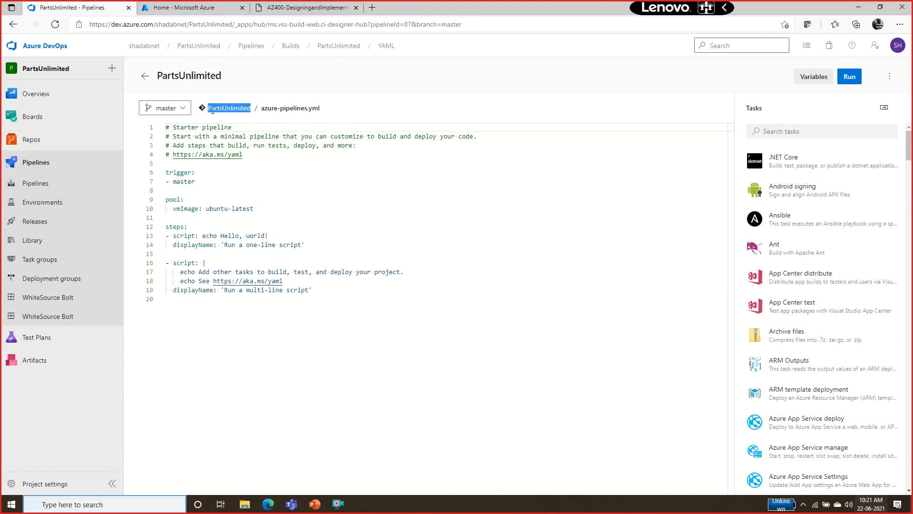
# Step: Open azure-pipelines.yml in the PartsUnlimited repository files and review its pool and script steps
pyautogui.click(136, 143)
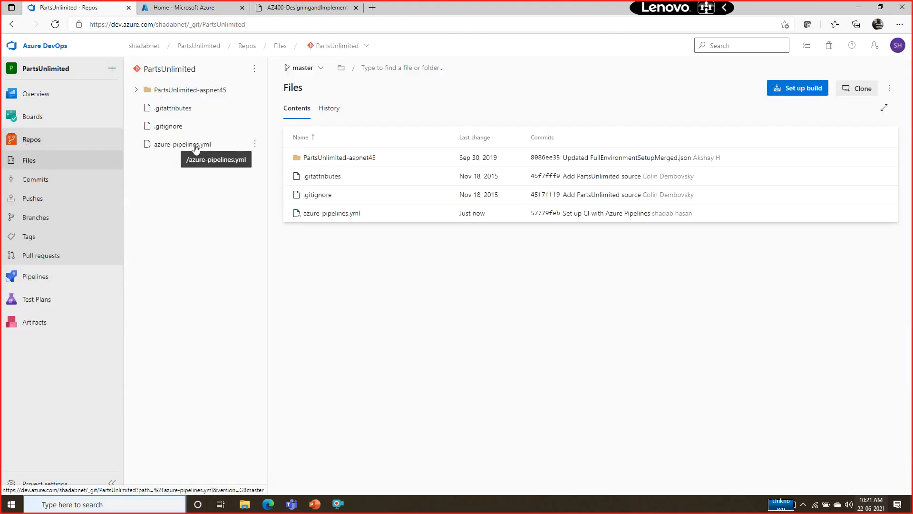
pyautogui.click(181, 151)
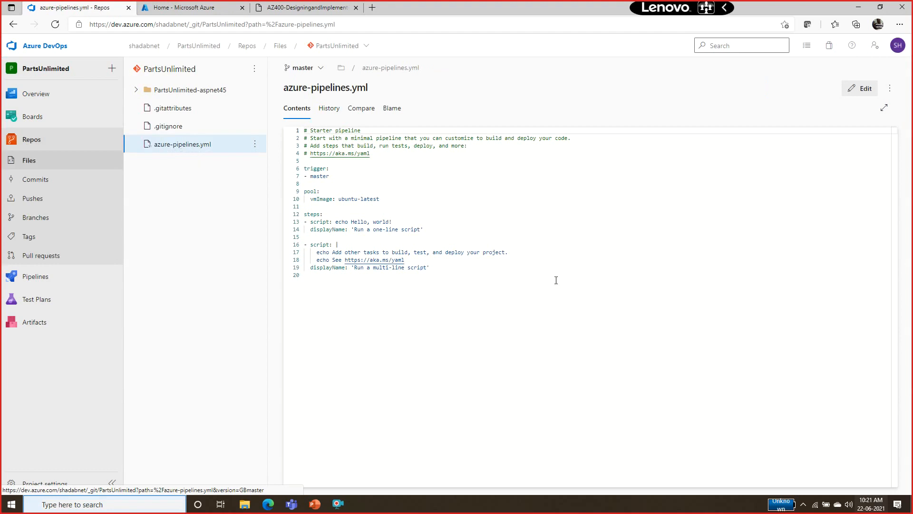
pyautogui.moveTo(376, 199); pyautogui.dragTo(444, 318)
pyautogui.click(516, 354)
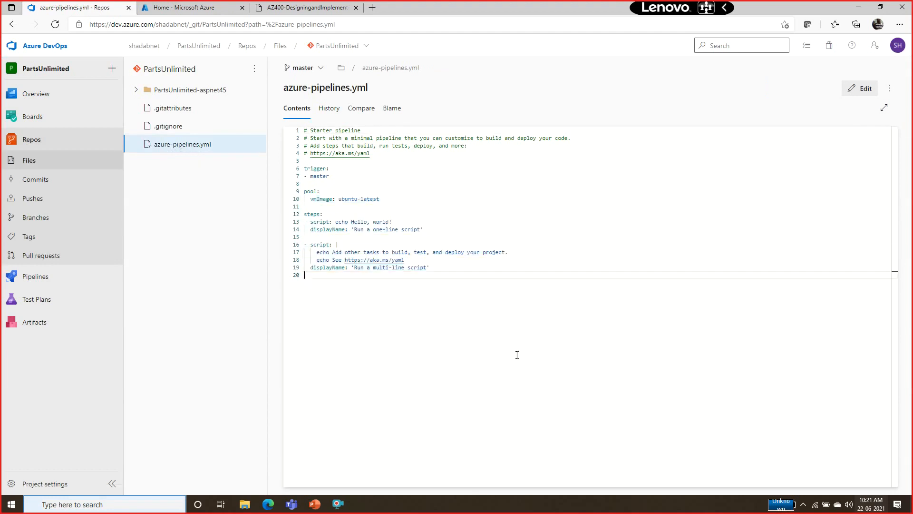
# Step: Return to the project's pipelines and list all of them, including those that have not been run
pyautogui.click(43, 281)
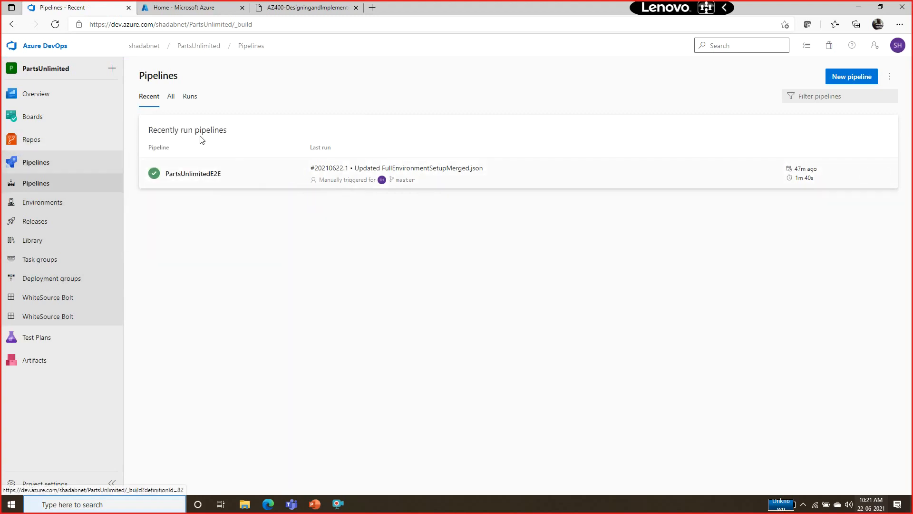
pyautogui.click(170, 97)
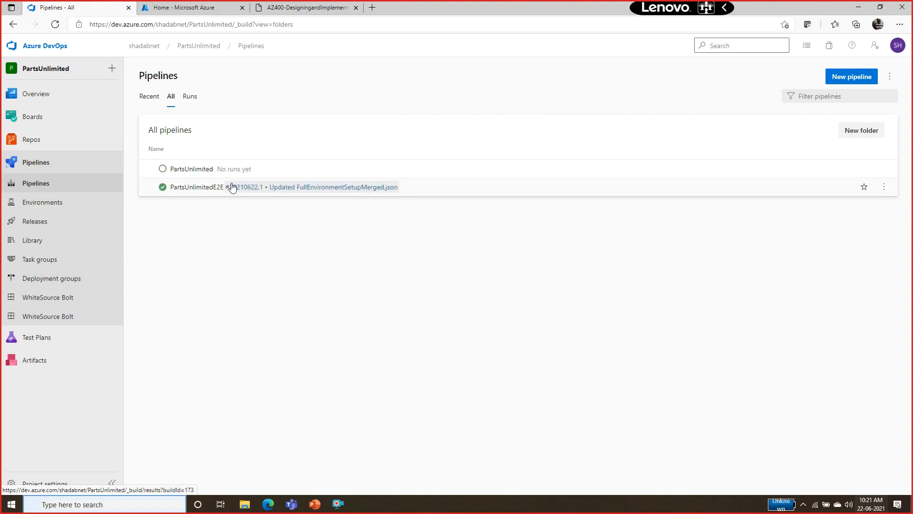
# Step: Switch to the lab instructions and read the note about azure-pipelines.yml and the Task 2 heading on converting a classic pipeline
pyautogui.hotkey('alt', 'Tab')
pyautogui.moveTo(316, 198); pyautogui.dragTo(518, 306)
pyautogui.click(518, 306)
pyautogui.moveTo(359, 340); pyautogui.dragTo(503, 348)
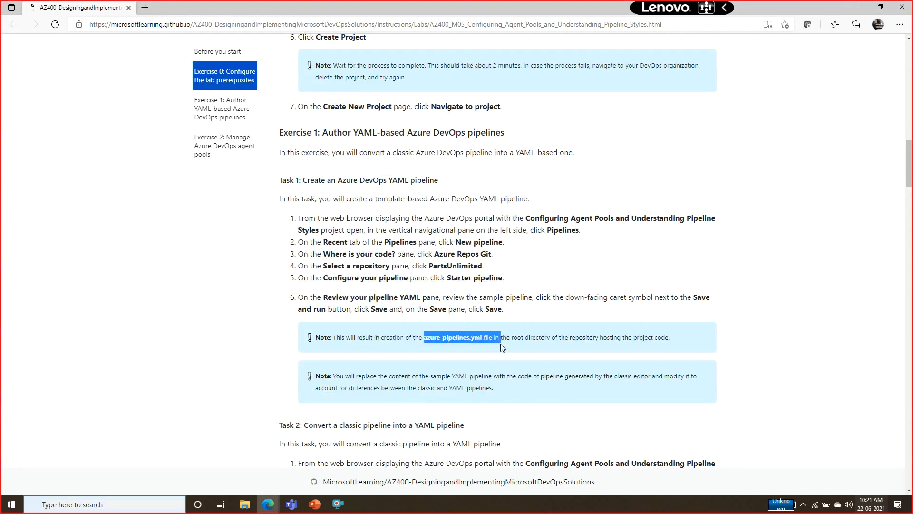
pyautogui.moveTo(577, 339); pyautogui.dragTo(648, 358)
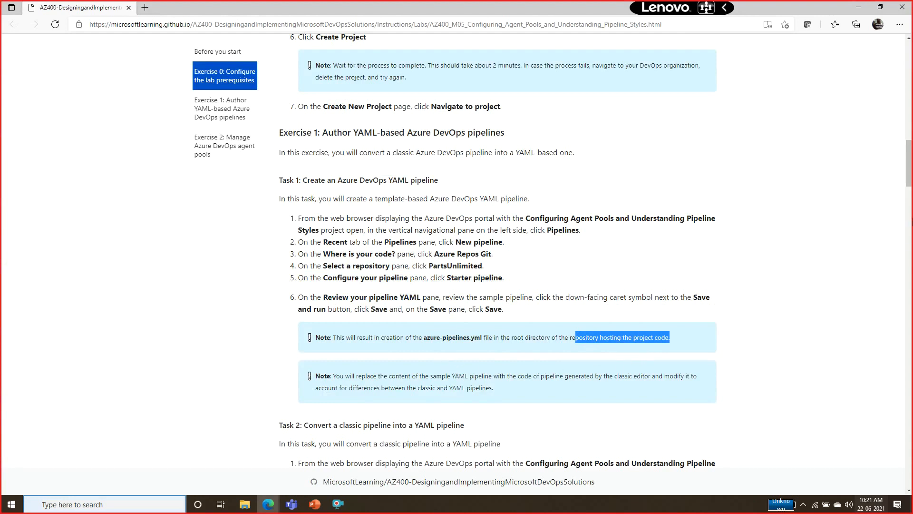
pyautogui.moveTo(909, 162); pyautogui.dragTo(901, 203)
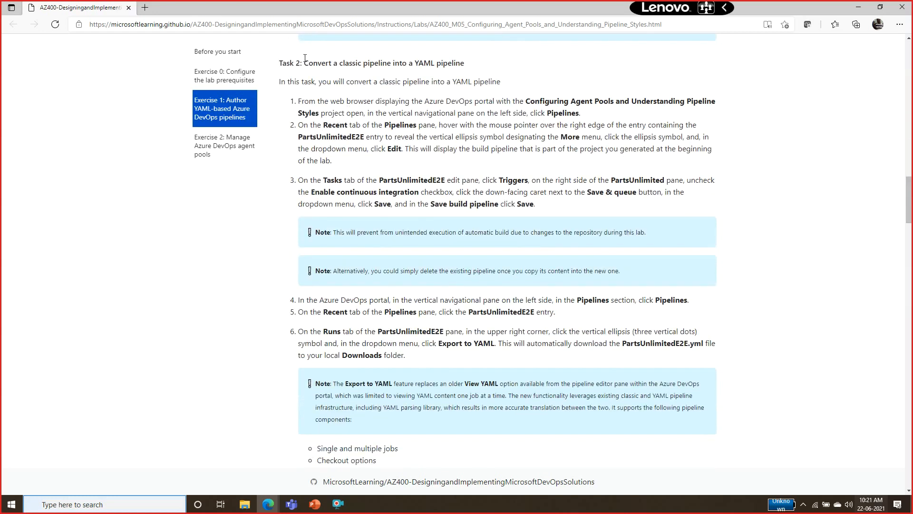
pyautogui.moveTo(305, 58); pyautogui.dragTo(481, 62)
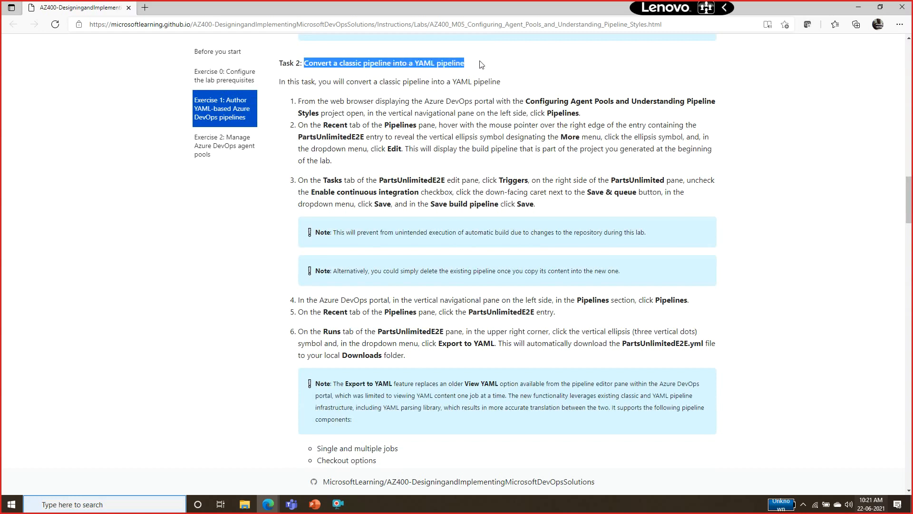
# Step: Switch back to Azure DevOps and open the recently run PartsUnlimitedE2E pipeline in its classic editor to view its tasks
pyautogui.hotkey('alt', 'Tab')
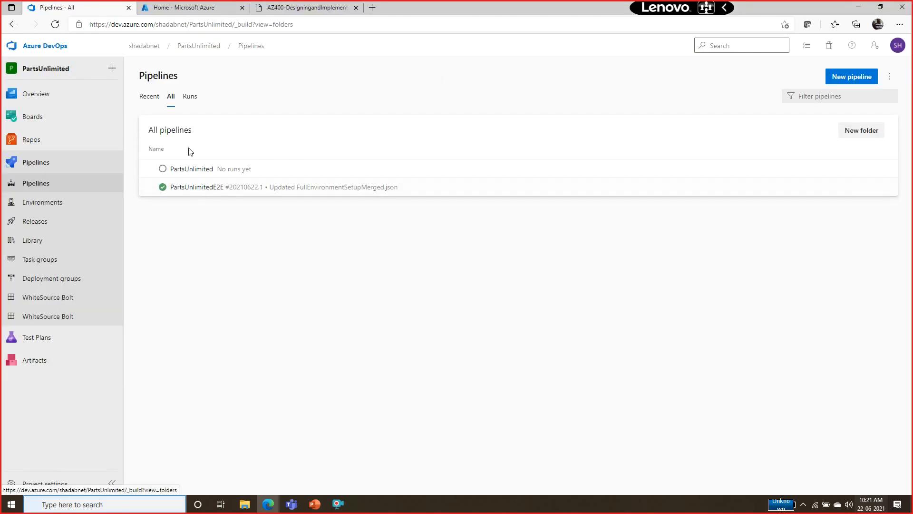
pyautogui.click(149, 96)
pyautogui.click(195, 173)
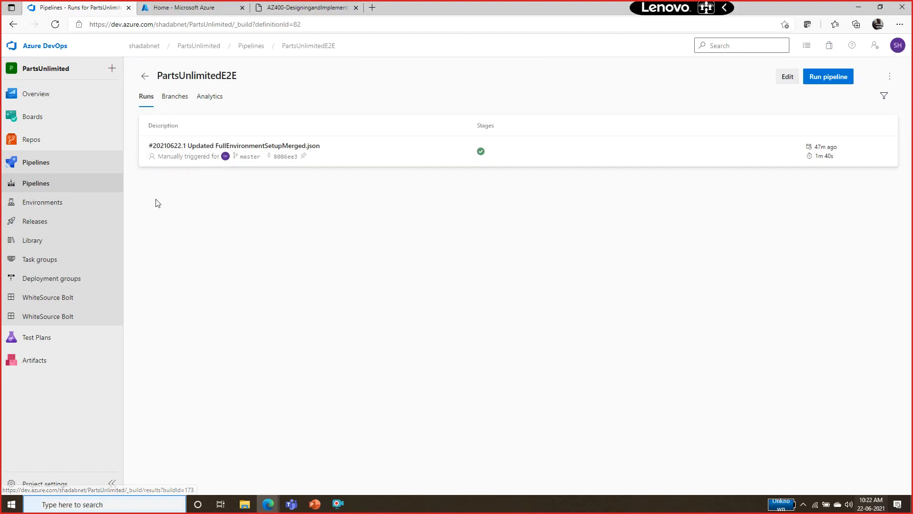
pyautogui.click(785, 78)
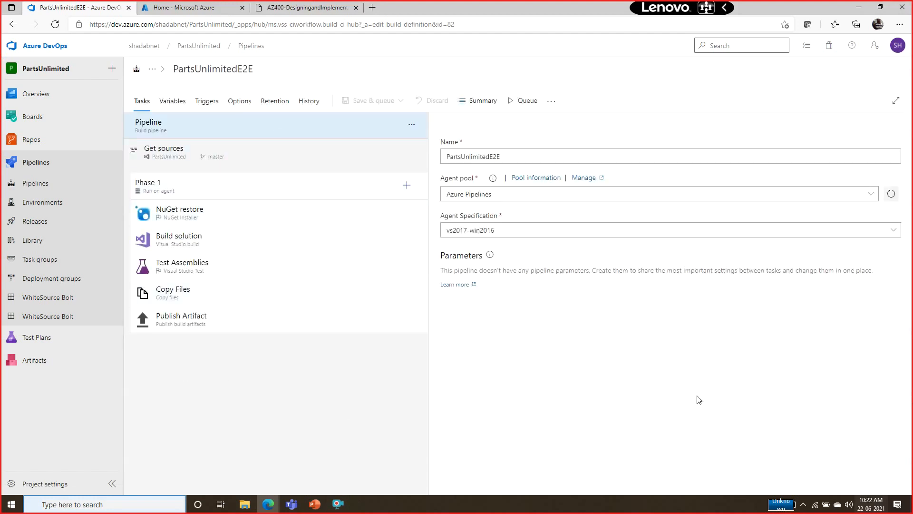
# Step: Open the PartsUnlimited YAML pipeline for editing and highlight its code to compare it with the classic pipeline
pyautogui.click(37, 185)
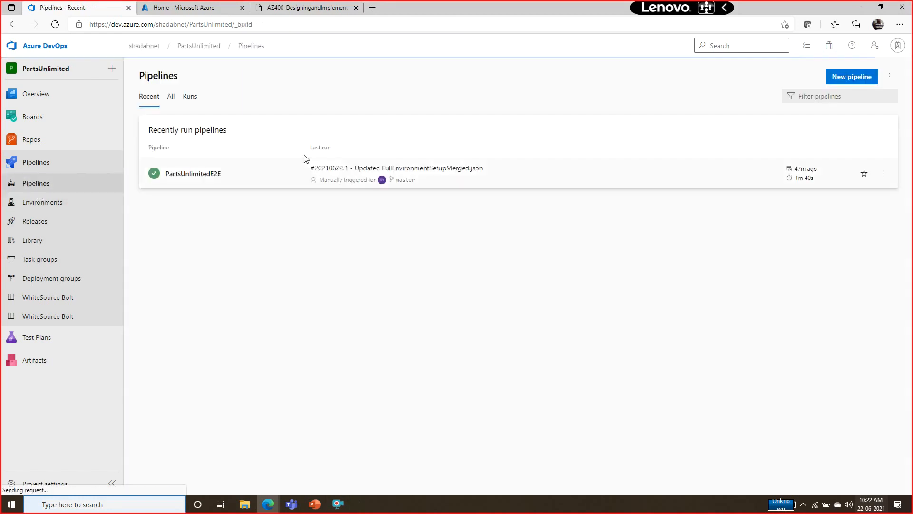
pyautogui.click(170, 96)
pyautogui.click(181, 174)
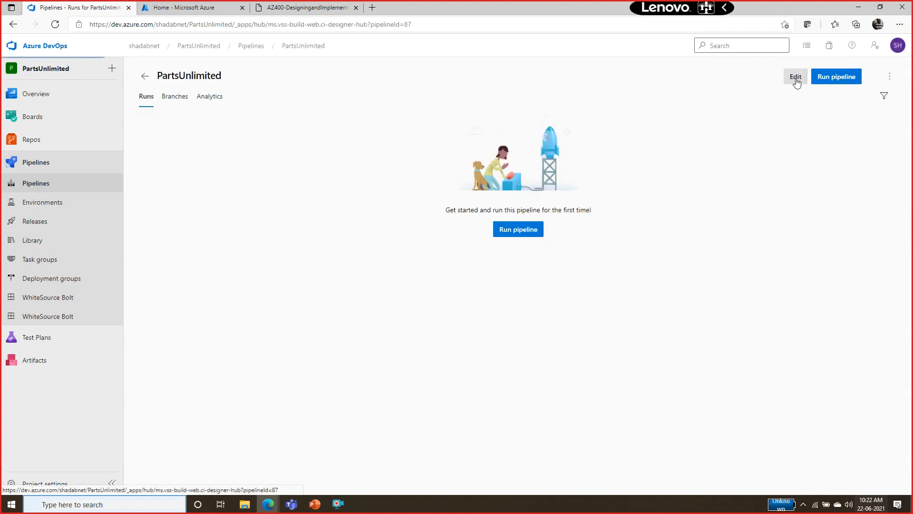
pyautogui.click(796, 81)
pyautogui.moveTo(206, 154); pyautogui.dragTo(317, 370)
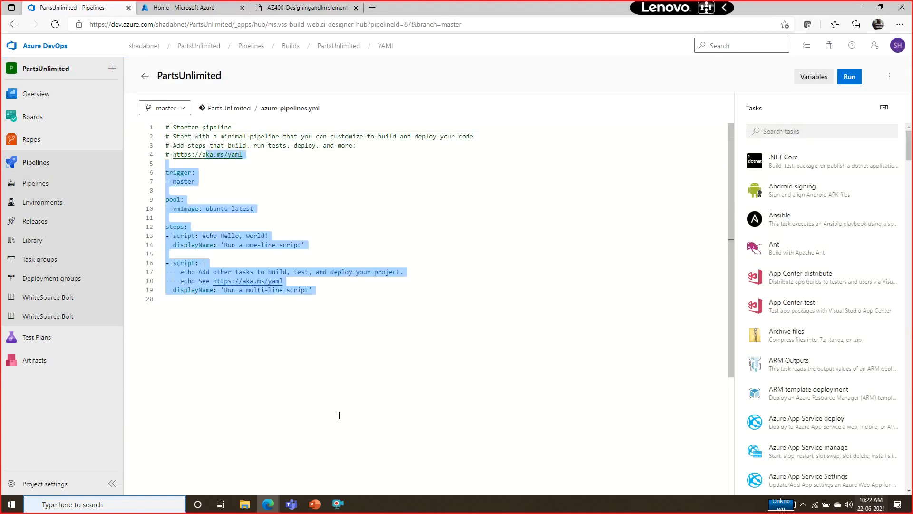
# Step: Reopen the PartsUnlimitedE2E pipeline in the classic editor and examine its build tasks and agent settings
pyautogui.click(41, 183)
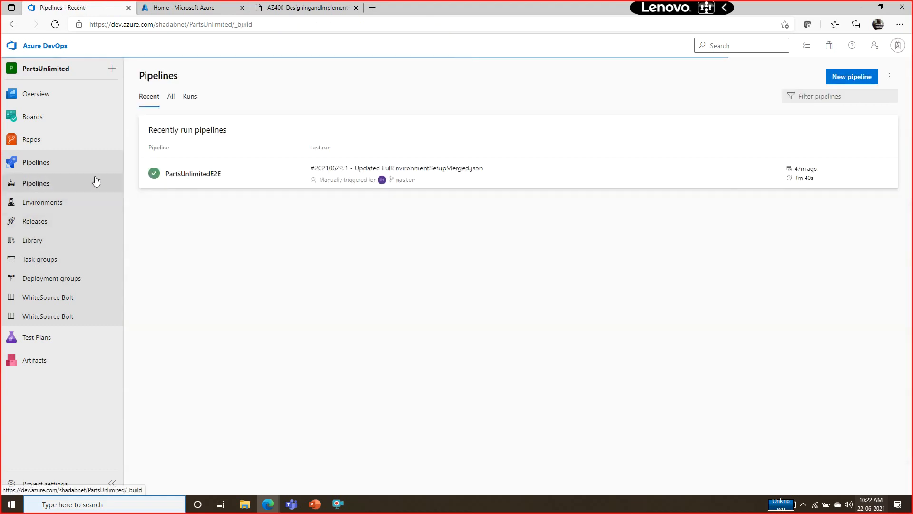
pyautogui.click(195, 181)
pyautogui.click(785, 78)
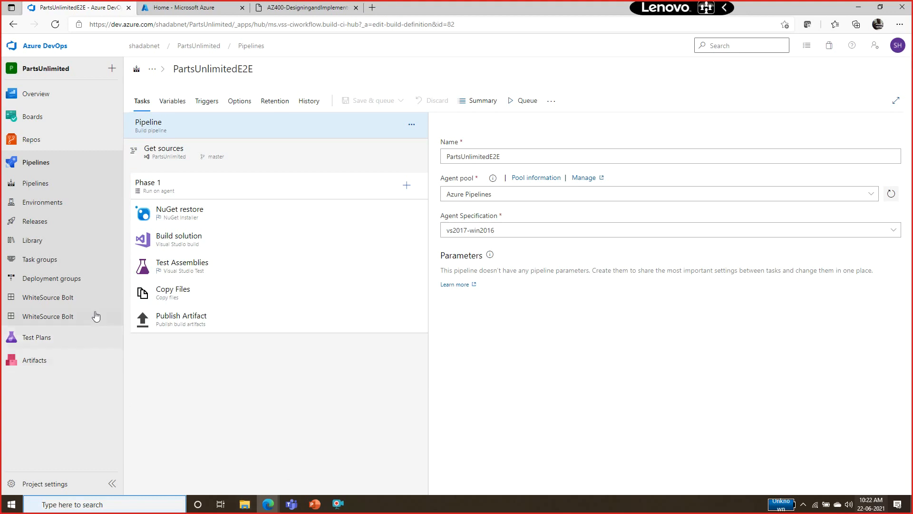
# Step: Switch to the lab instructions and read the first two steps of Task 2 about editing the PartsUnlimitedE2E pipeline
pyautogui.hotkey('alt', 'Tab')
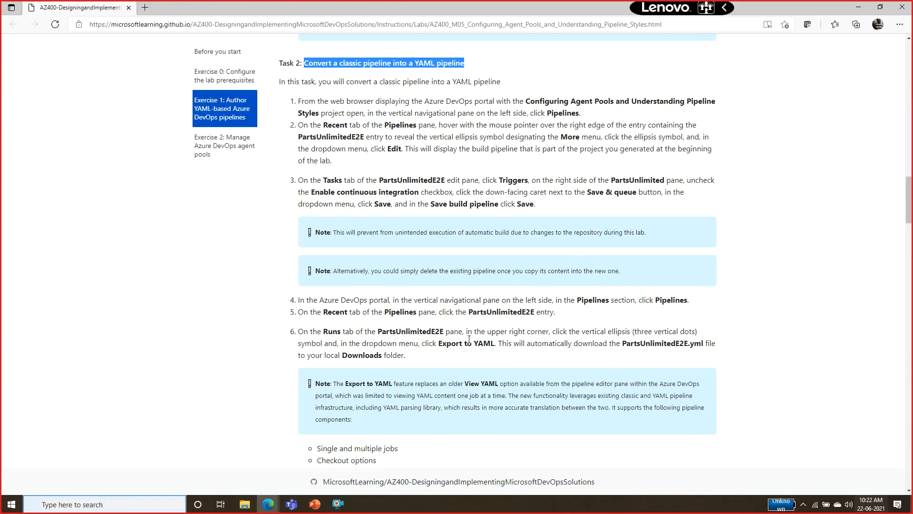
pyautogui.moveTo(380, 102); pyautogui.dragTo(554, 114)
pyautogui.moveTo(335, 126); pyautogui.dragTo(505, 135)
pyautogui.click(510, 137)
pyautogui.moveTo(442, 125); pyautogui.dragTo(593, 148)
# Step: Return to Azure DevOps and check the additional options of the PartsUnlimitedE2E classic editor
pyautogui.hotkey('alt', 'Tab')
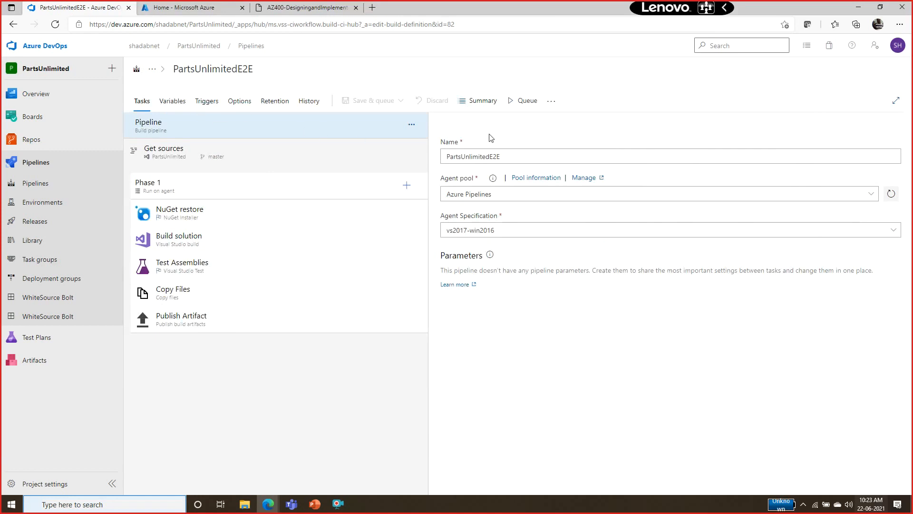
pyautogui.click(549, 102)
pyautogui.click(566, 348)
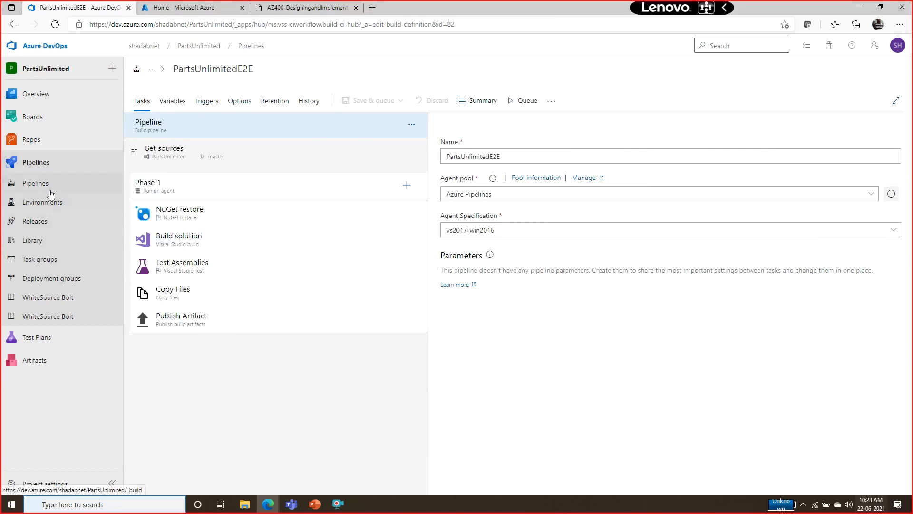
# Step: Export the PartsUnlimitedE2E pipeline to YAML from its runs page and open the downloaded PartsUnlimitedE2E (3).yml in Notepad
pyautogui.click(50, 183)
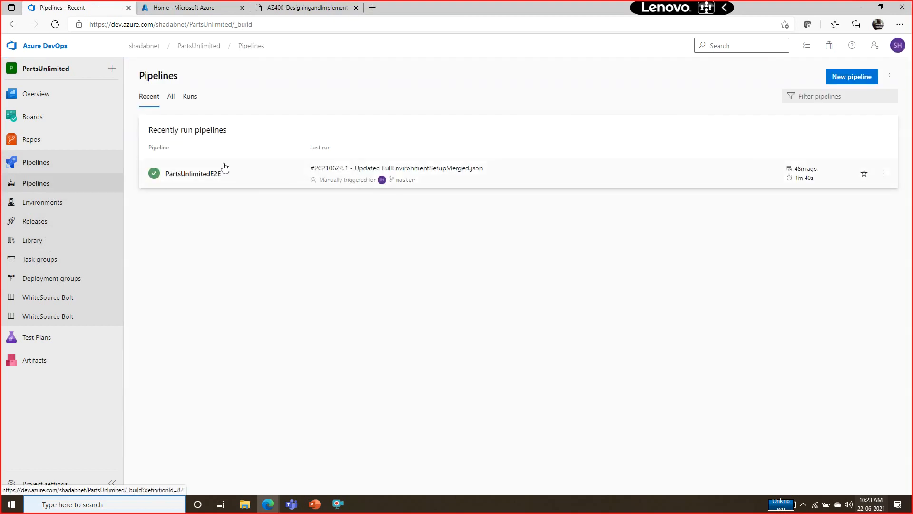
pyautogui.click(191, 175)
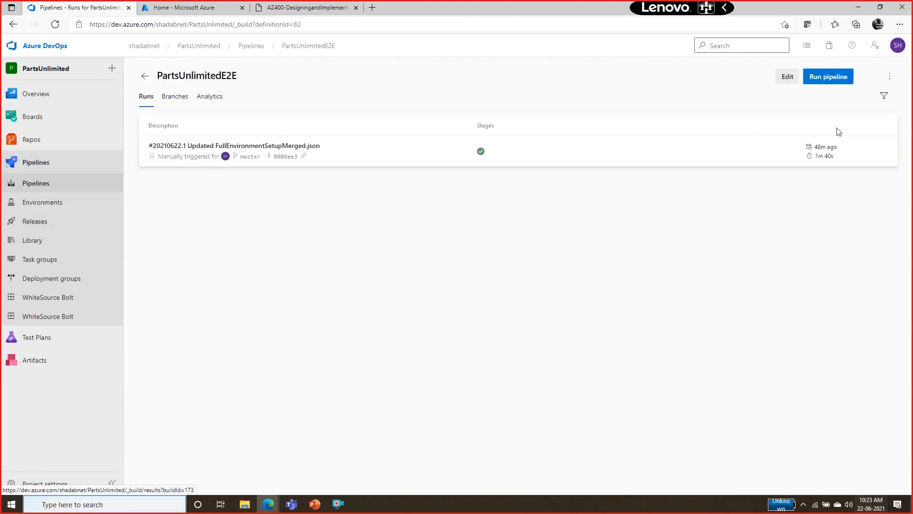
pyautogui.click(890, 76)
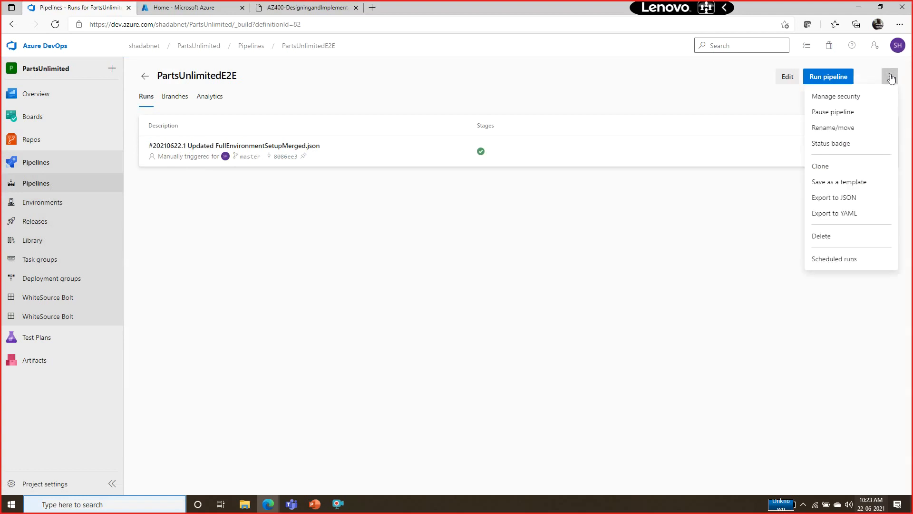
pyautogui.click(848, 215)
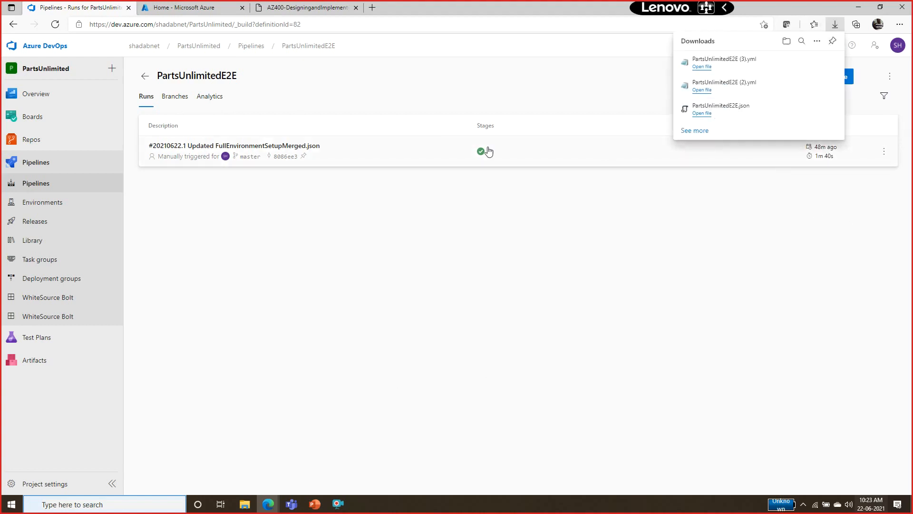
pyautogui.click(727, 62)
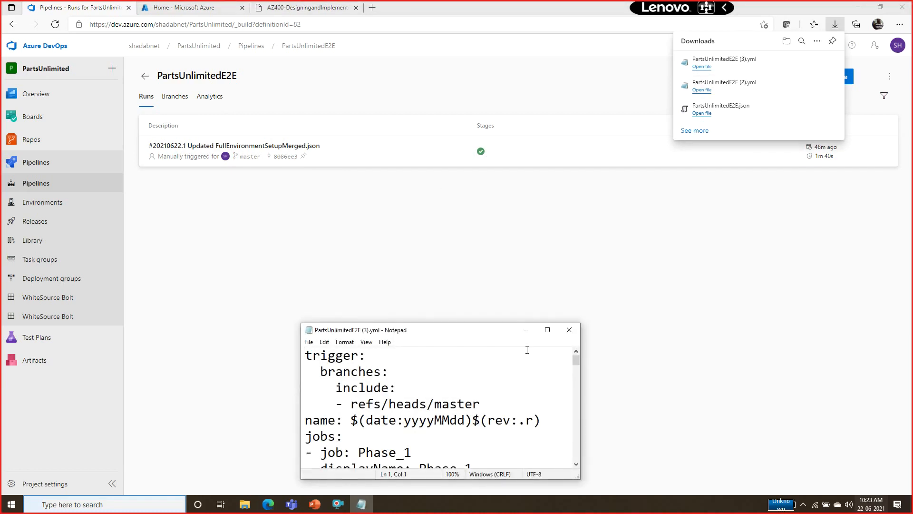
# Step: Maximize the exported YAML file and examine its trigger branches and the run name format
pyautogui.click(547, 329)
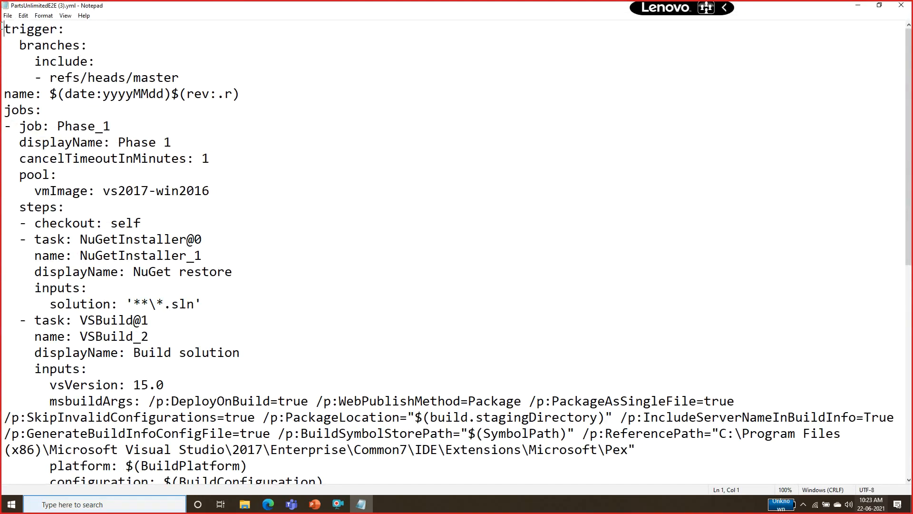
pyautogui.moveTo(5, 29); pyautogui.dragTo(180, 78)
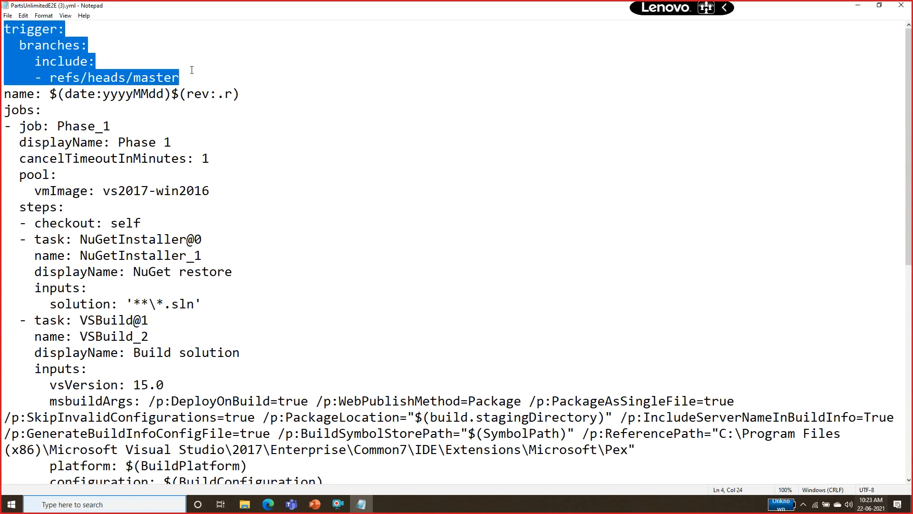
pyautogui.click(241, 80)
pyautogui.moveTo(5, 29); pyautogui.dragTo(11, 30)
pyautogui.doubleClick(35, 29)
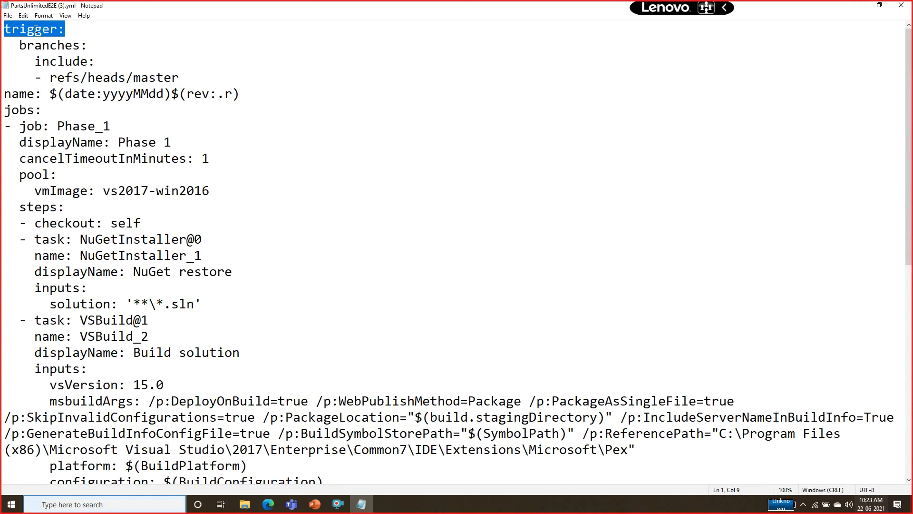
pyautogui.doubleClick(54, 43)
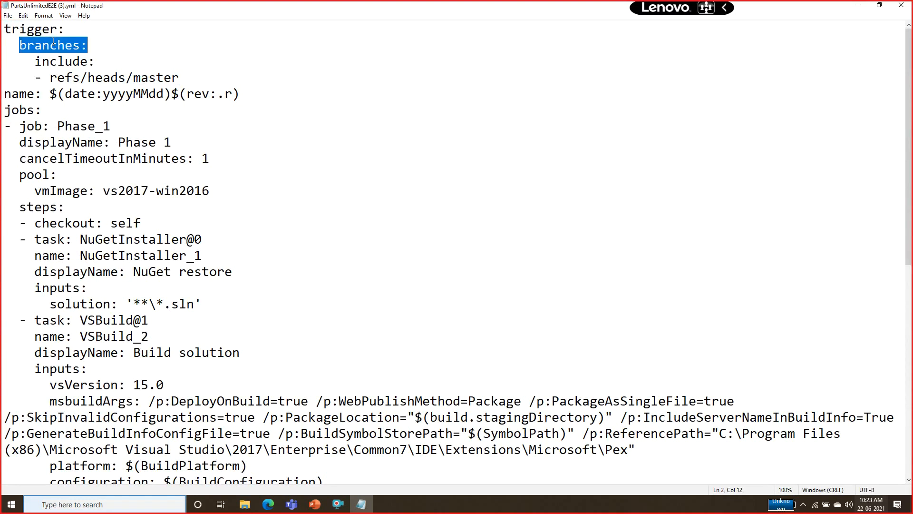
pyautogui.doubleClick(156, 79)
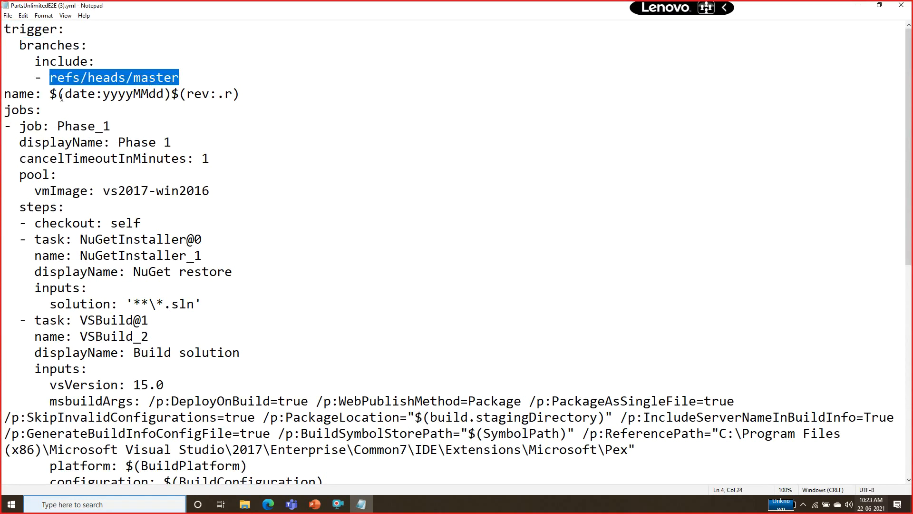
pyautogui.moveTo(49, 94); pyautogui.dragTo(244, 98)
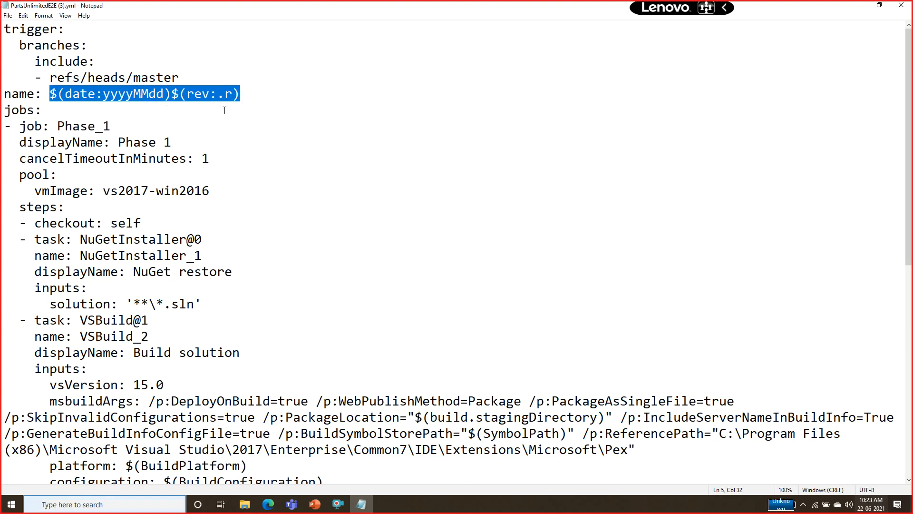
# Step: Examine the Phase_1 job definition in the YAML, including its display name and the pool's vmImage
pyautogui.moveTo(4, 105); pyautogui.dragTo(83, 125)
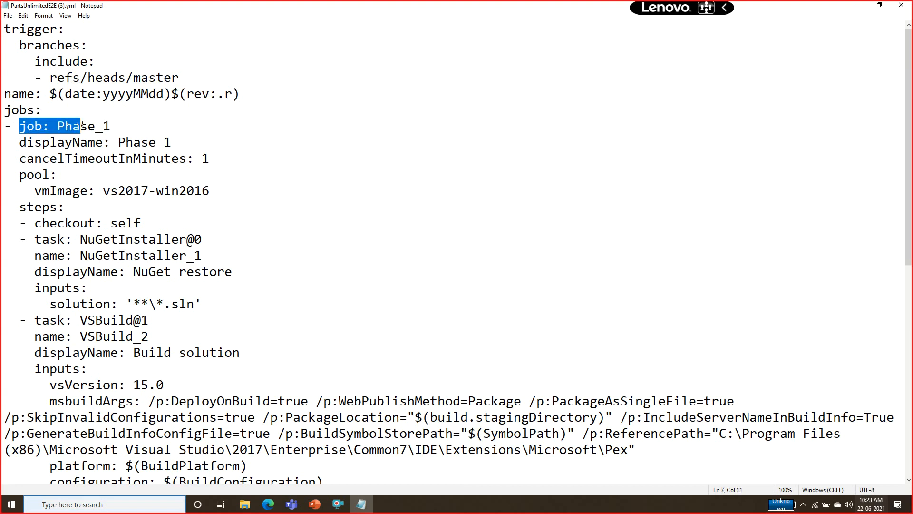
pyautogui.moveTo(128, 142); pyautogui.dragTo(156, 142)
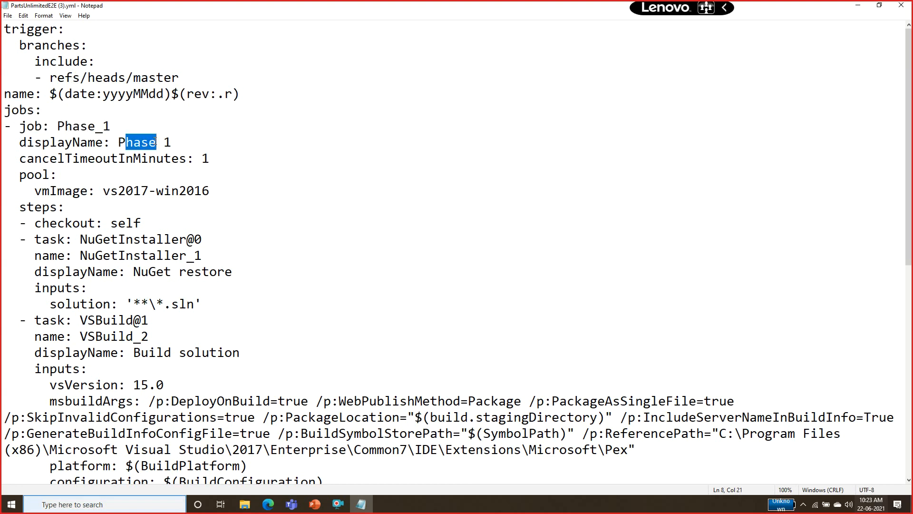
pyautogui.moveTo(12, 175); pyautogui.dragTo(214, 195)
pyautogui.click(156, 191)
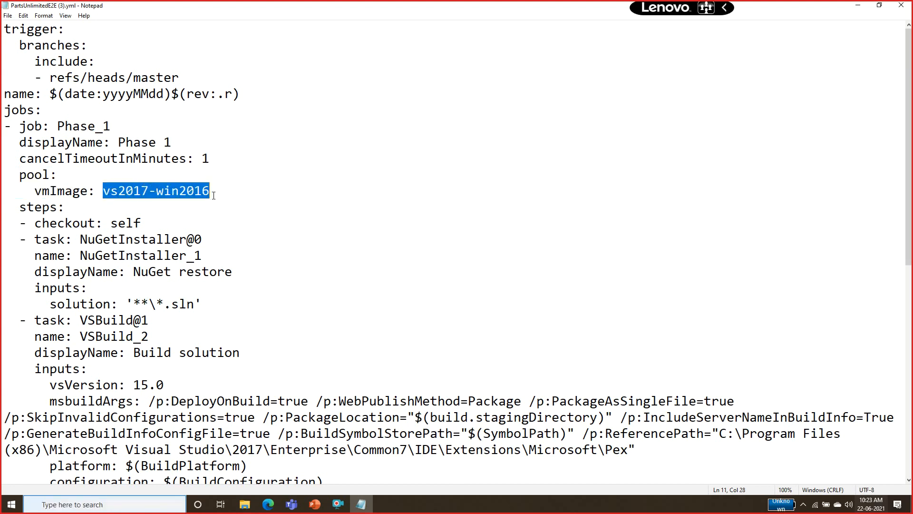
pyautogui.click(31, 191)
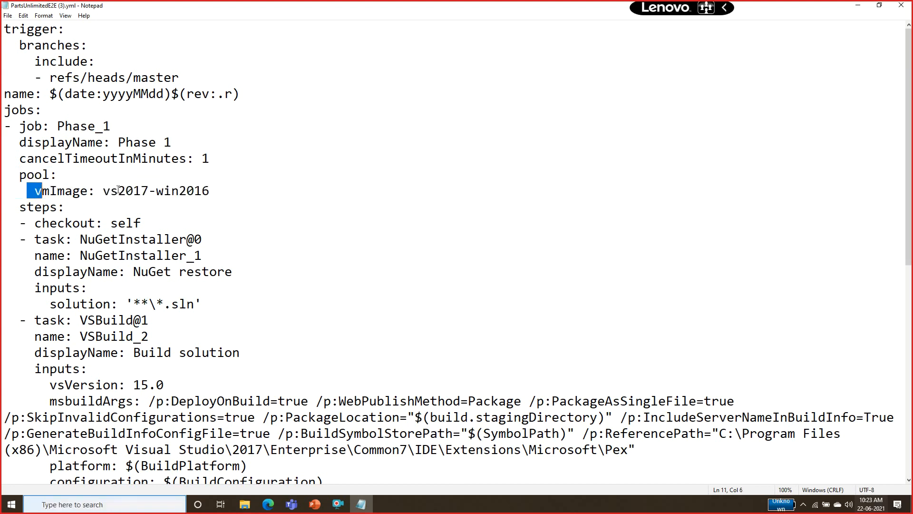
pyautogui.moveTo(104, 191); pyautogui.dragTo(2, 176)
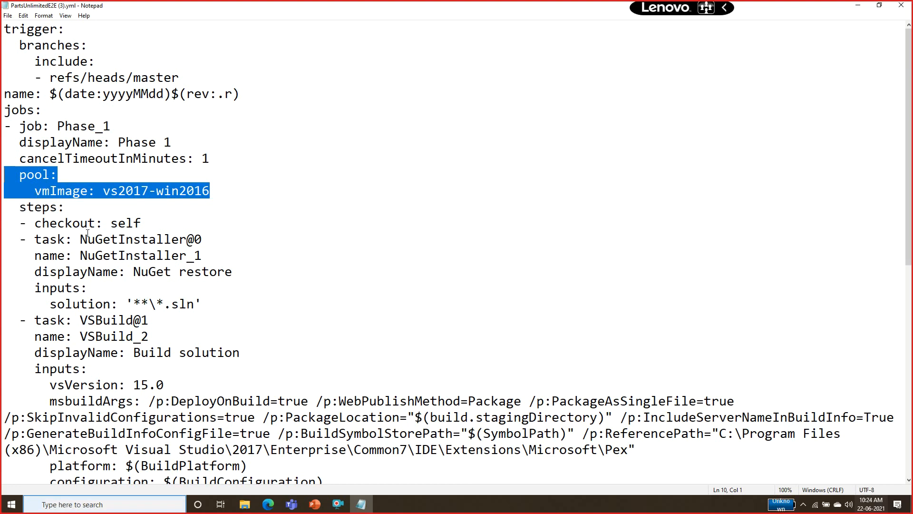
# Step: Read through the NuGetInstaller@0 and VSBuild@1 tasks and their inputs in the YAML steps
pyautogui.moveTo(80, 240); pyautogui.dragTo(205, 236)
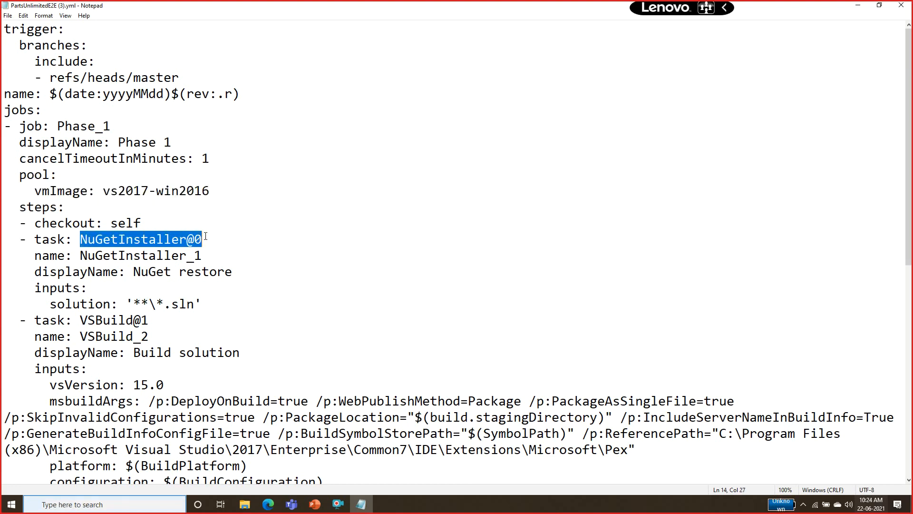
pyautogui.moveTo(80, 257); pyautogui.dragTo(247, 273)
pyautogui.click(201, 294)
pyautogui.moveTo(118, 256); pyautogui.dragTo(95, 288)
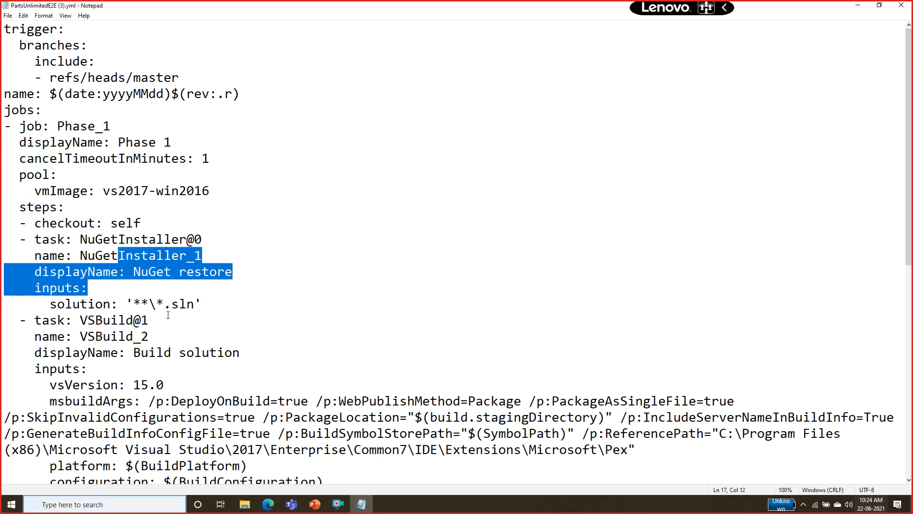
pyautogui.click(167, 320)
pyautogui.moveTo(35, 320); pyautogui.dragTo(155, 341)
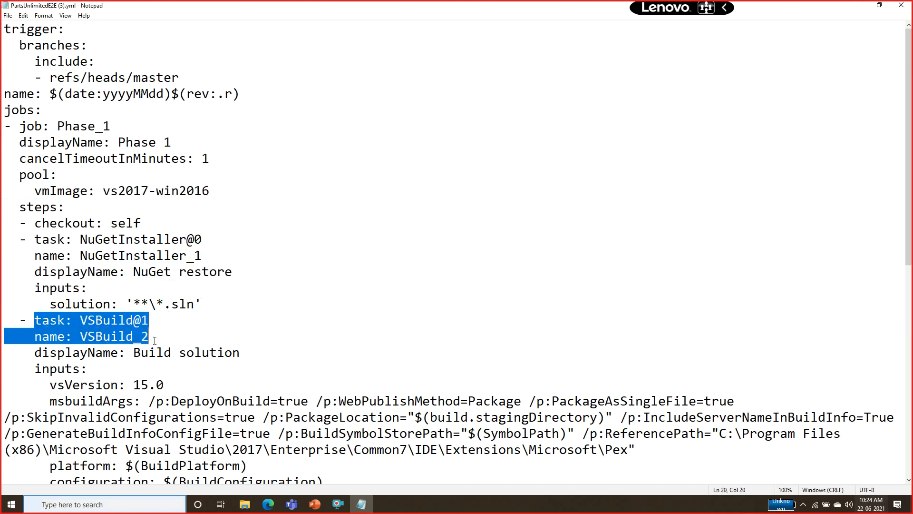
pyautogui.moveTo(156, 341); pyautogui.dragTo(88, 369)
pyautogui.moveTo(243, 384); pyautogui.dragTo(394, 450)
# Step: Review the VSTest@1, CopyFiles@2 and PublishBuildArtifacts@1 tasks in the rest of the YAML, and close the file
pyautogui.moveTo(903, 193); pyautogui.dragTo(906, 226)
pyautogui.moveTo(896, 290); pyautogui.dragTo(864, 307)
pyautogui.moveTo(909, 214); pyautogui.dragTo(911, 355)
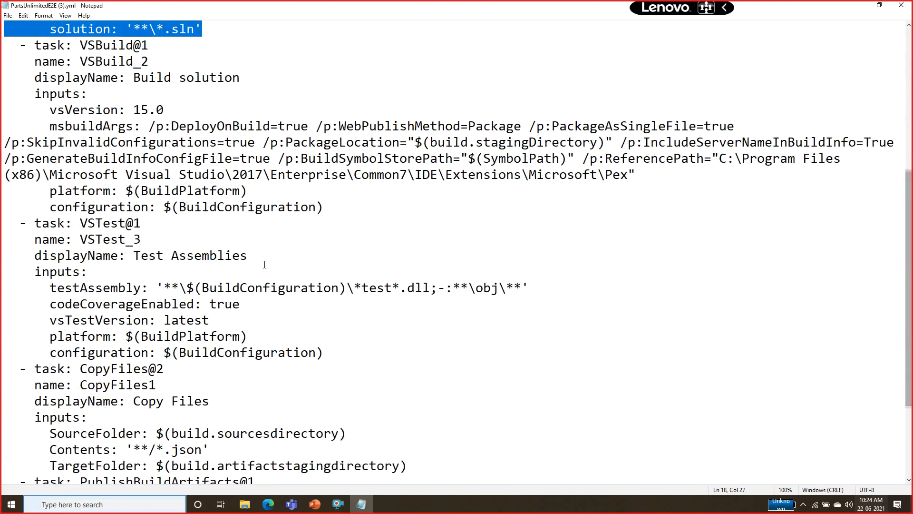
pyautogui.moveTo(65, 255); pyautogui.dragTo(179, 271)
pyautogui.hotkey('shift', 'Down')
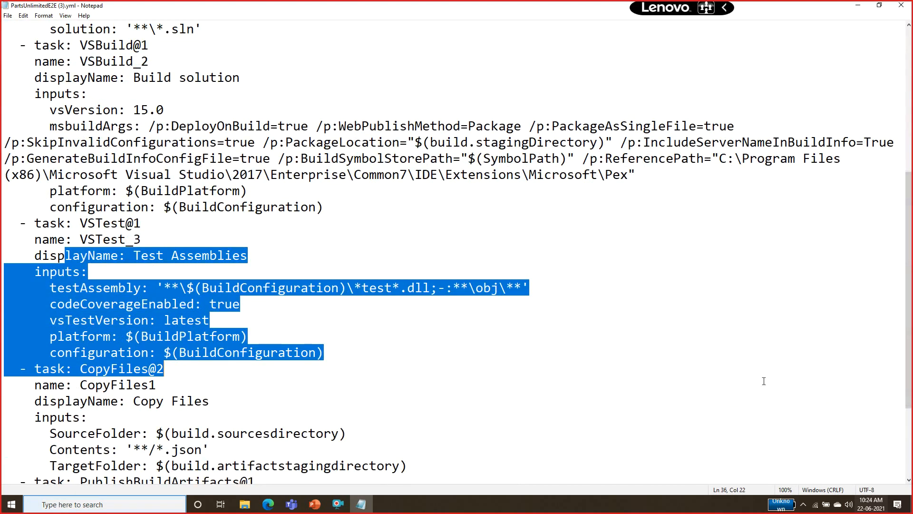
pyautogui.moveTo(909, 224); pyautogui.dragTo(909, 292)
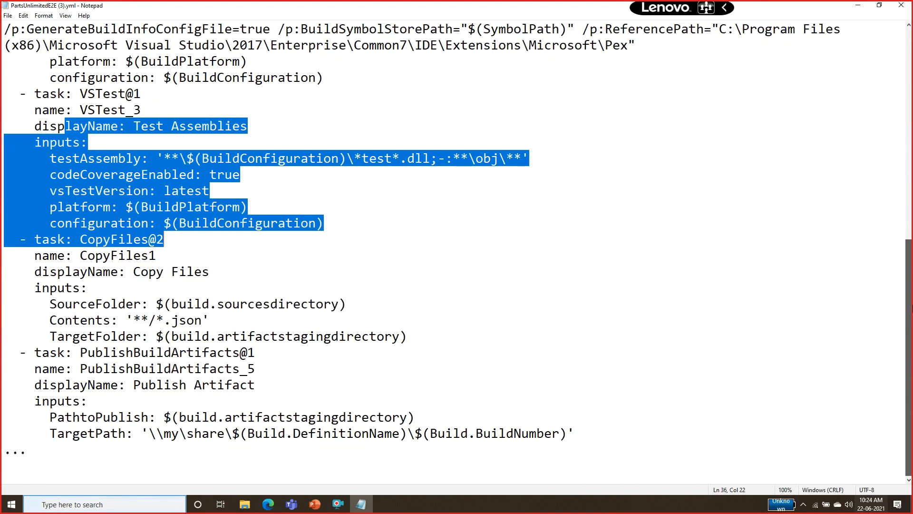
pyautogui.moveTo(35, 272); pyautogui.dragTo(571, 428)
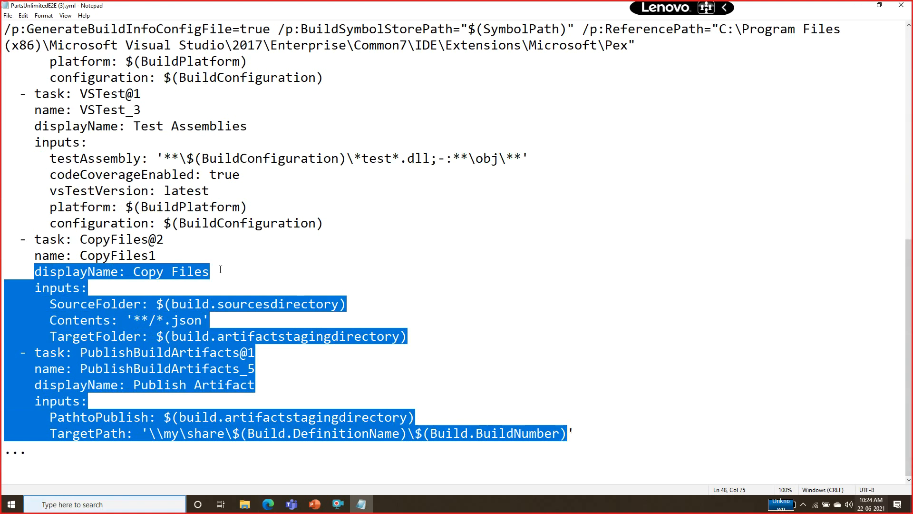
pyautogui.moveTo(907, 315); pyautogui.dragTo(904, 19)
pyautogui.click(902, 4)
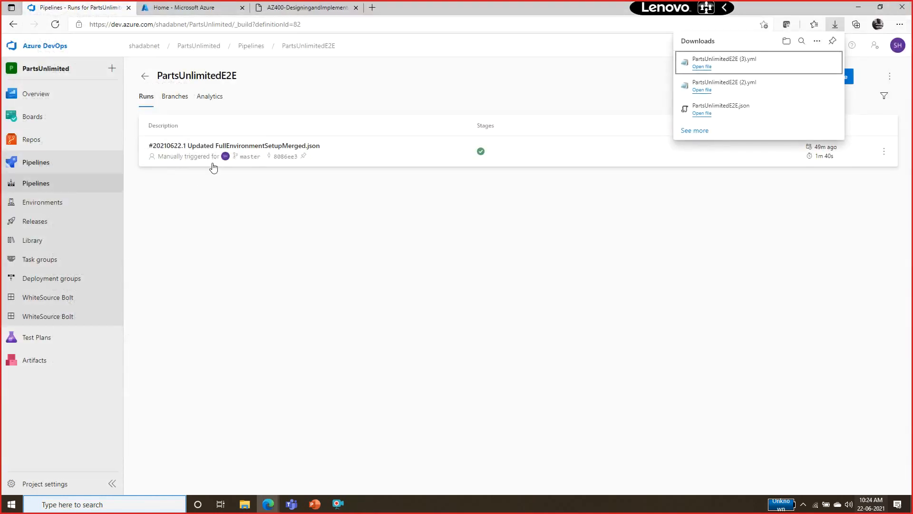
# Step: Edit the PartsUnlimitedE2E pipeline in Azure DevOps and check the available agent pools and agent specifications, keeping Azure Pipelines
pyautogui.click(788, 78)
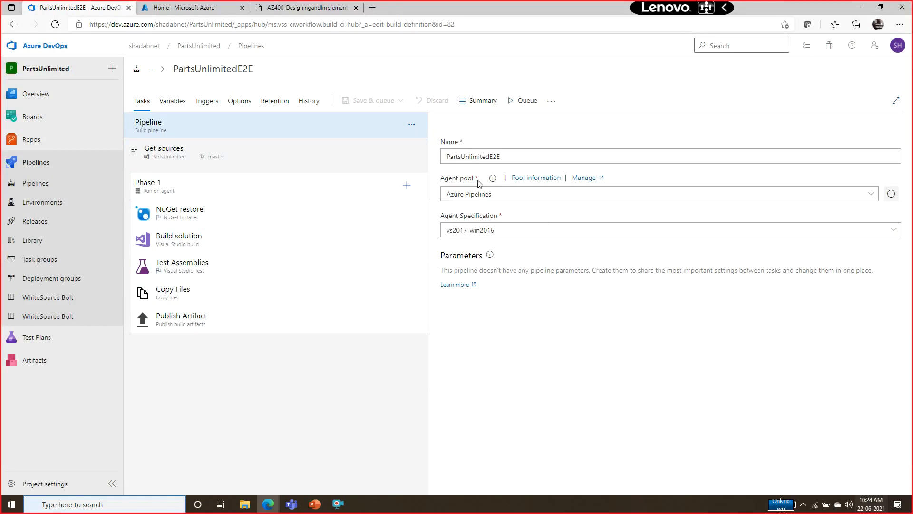
pyautogui.click(875, 195)
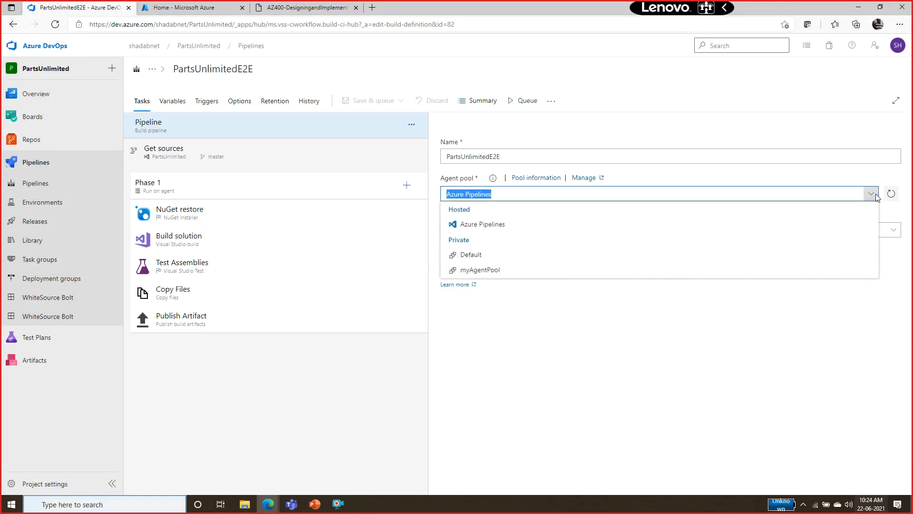
pyautogui.click(485, 229)
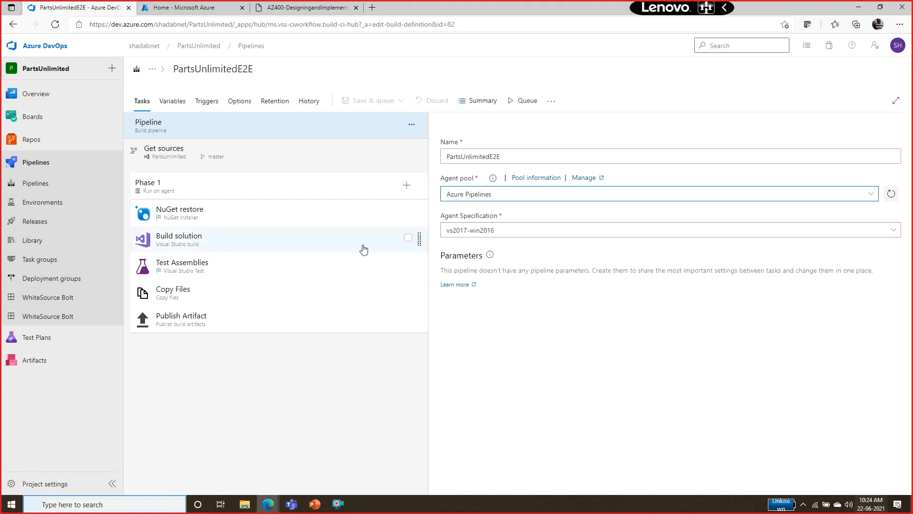
pyautogui.click(896, 232)
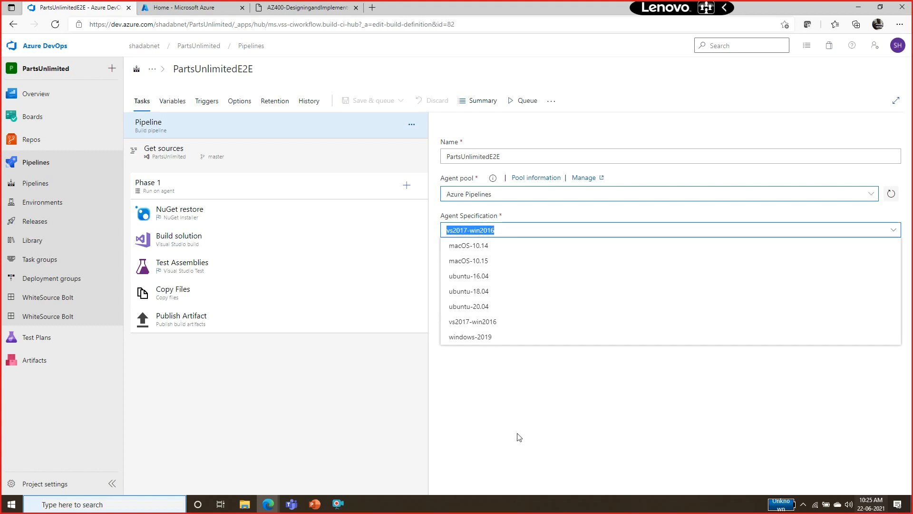
pyautogui.click(529, 429)
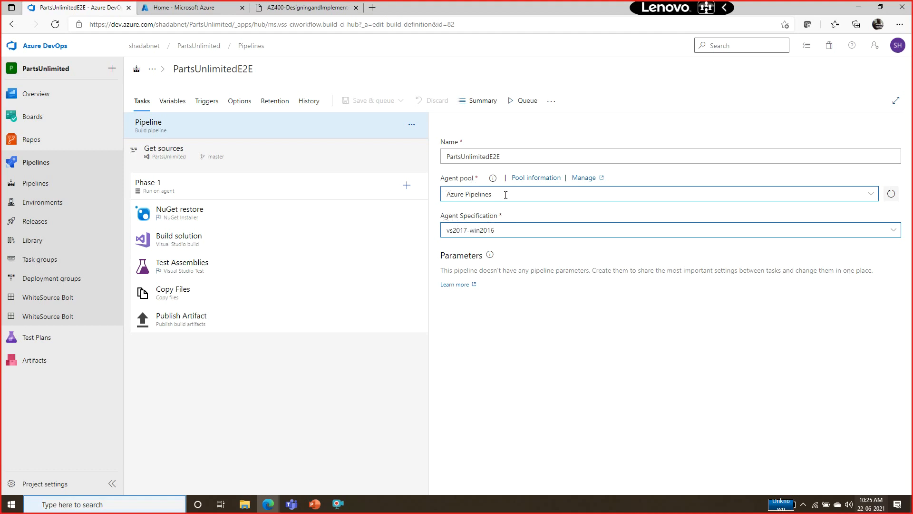
# Step: Inspect the pipeline's Get sources settings and the branches offered as the default for manual and scheduled builds
pyautogui.click(177, 150)
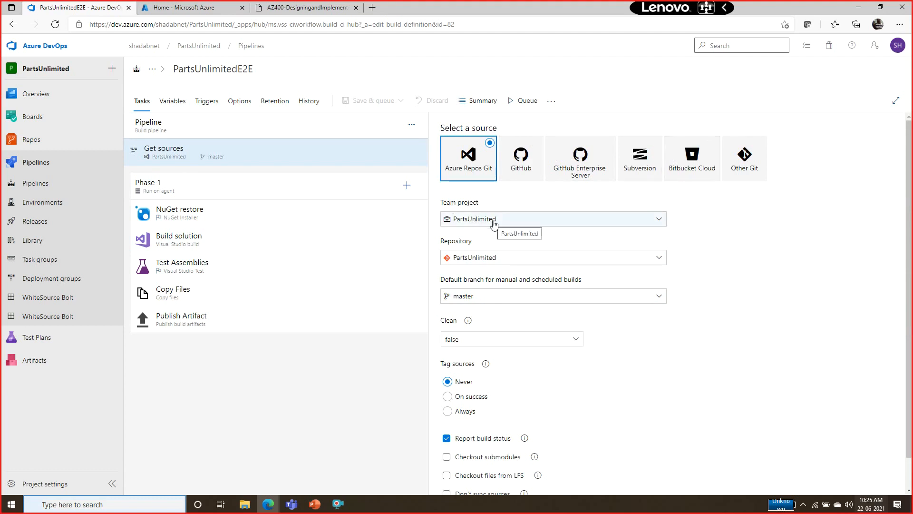
pyautogui.click(565, 301)
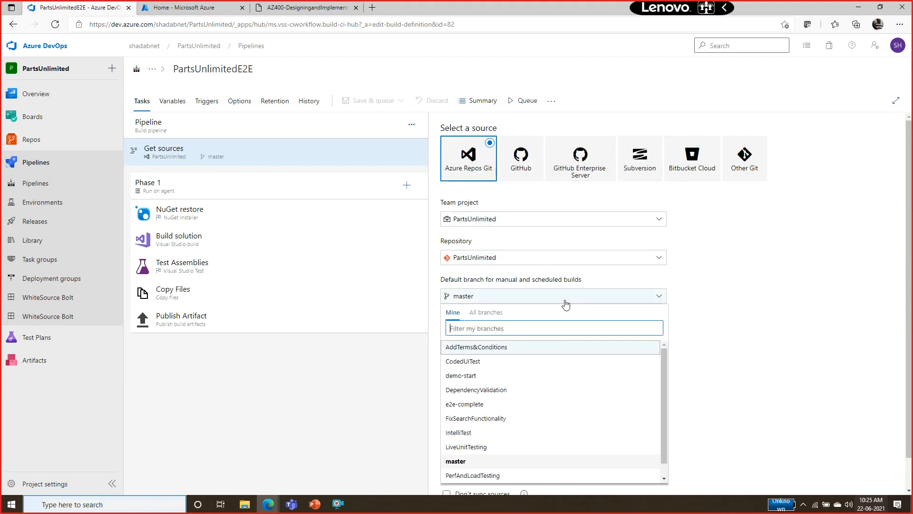
pyautogui.click(699, 307)
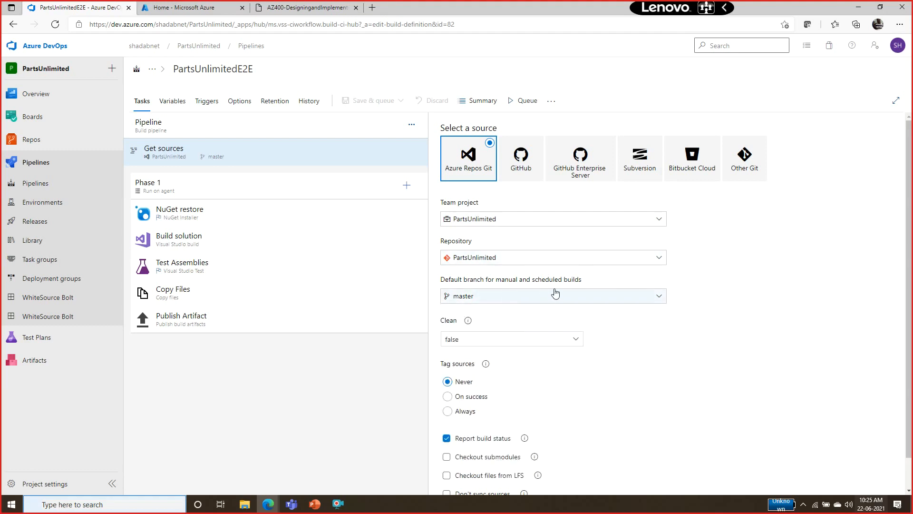
# Step: Look over the Phase 1 agent job settings, the catalogue of tasks that can be added, and the NuGet restore and Build solution tasks
pyautogui.click(227, 201)
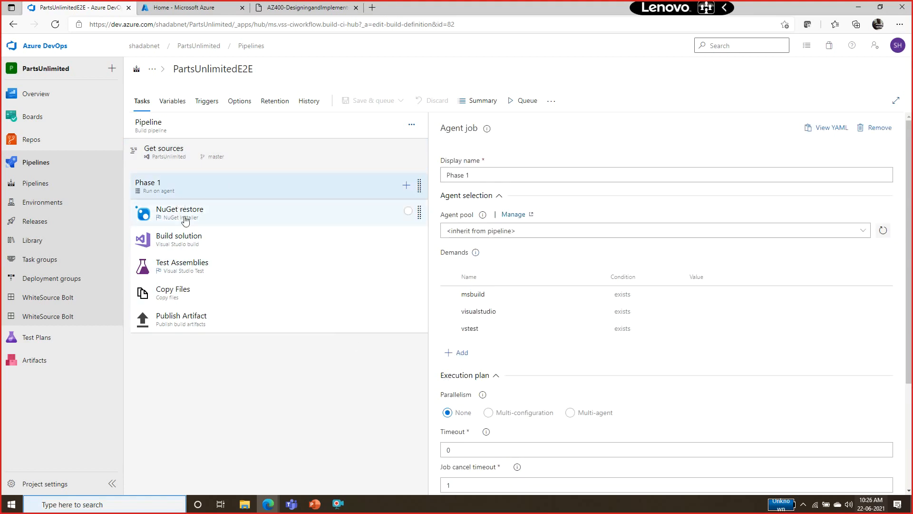
pyautogui.click(407, 186)
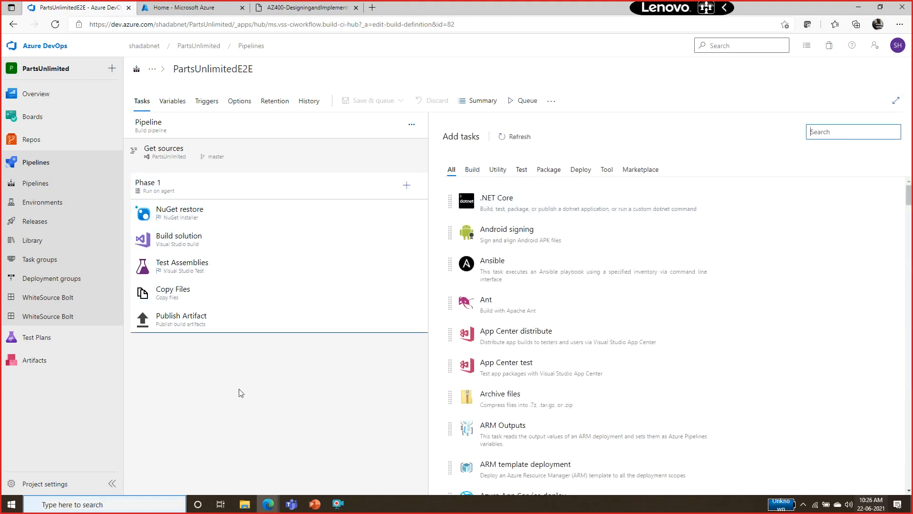
pyautogui.click(186, 215)
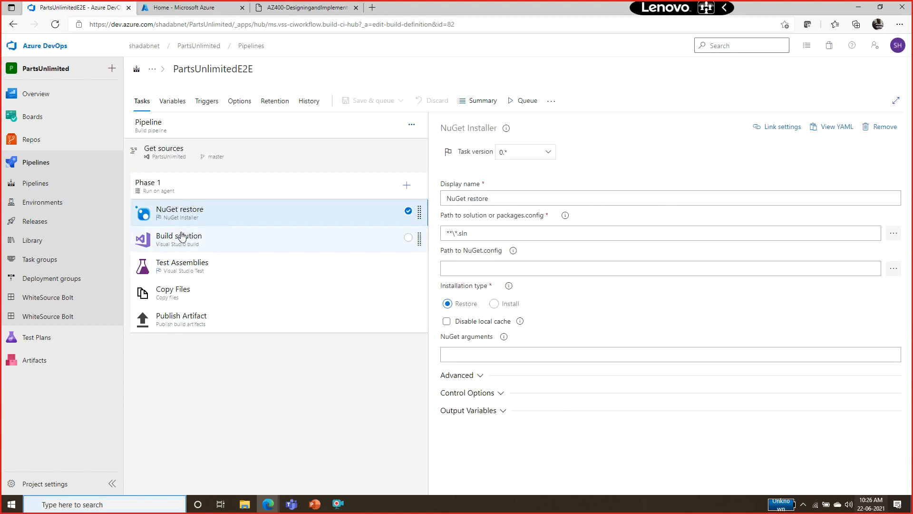
pyautogui.click(182, 240)
pyautogui.click(193, 192)
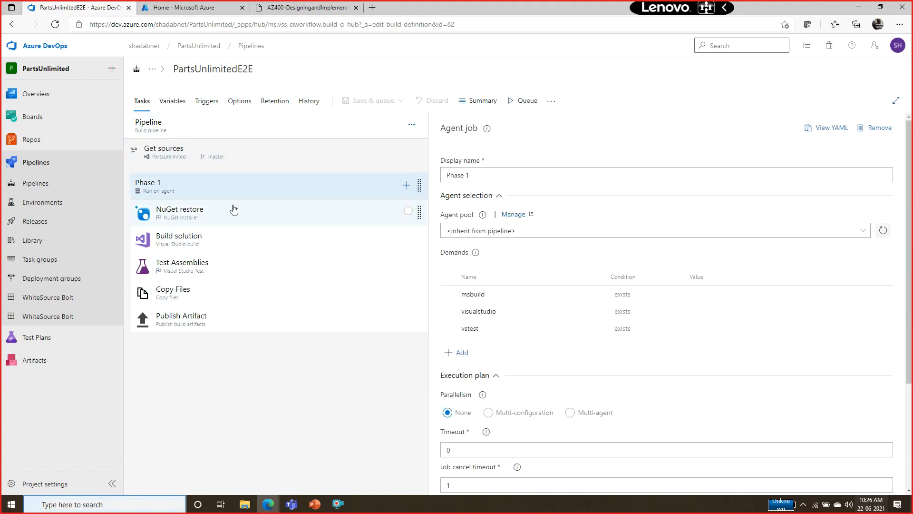
# Step: Find the Azure file copy task with the search "copy", add it to Phase 1, and remove it again after viewing its settings
pyautogui.click(406, 185)
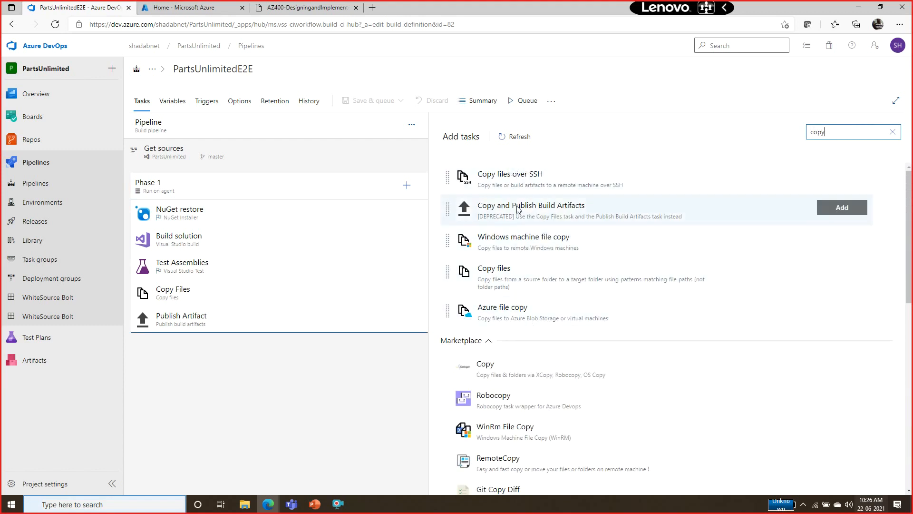
pyautogui.moveTo(500, 317); pyautogui.dragTo(242, 341)
pyautogui.click(831, 315)
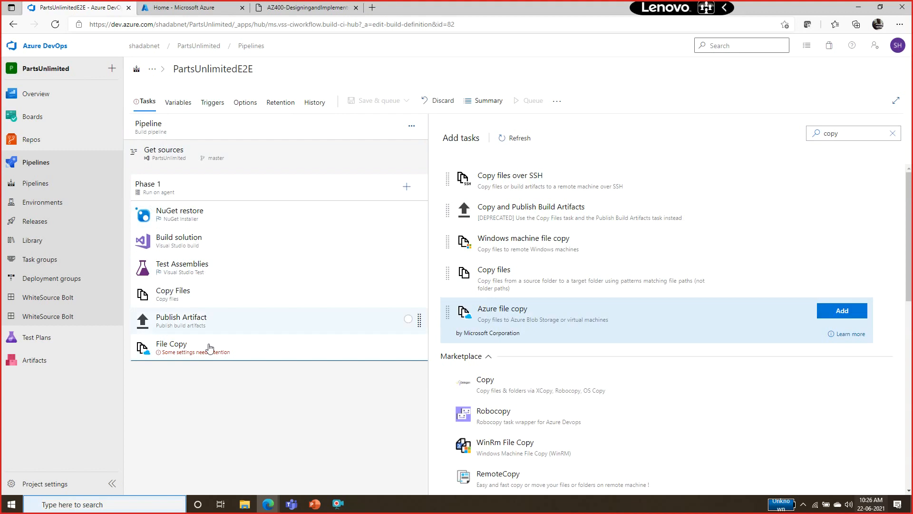
pyautogui.click(248, 353)
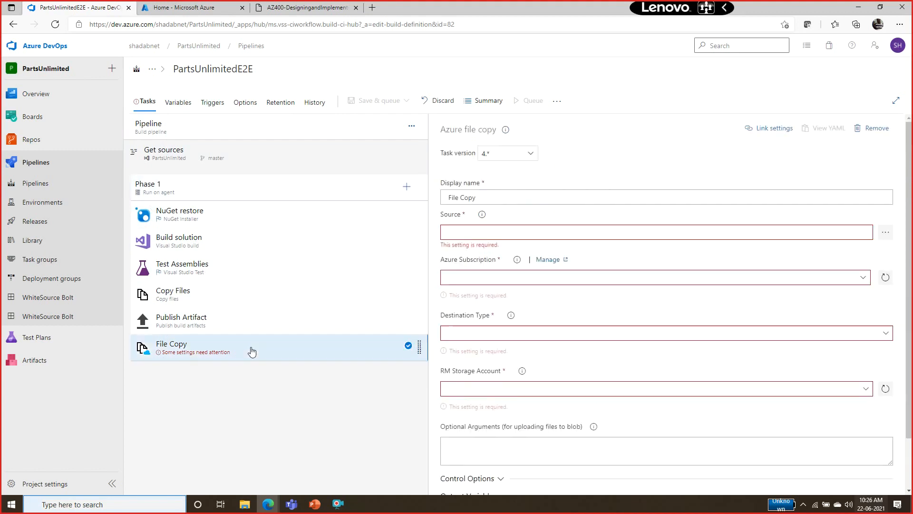
pyautogui.click(885, 131)
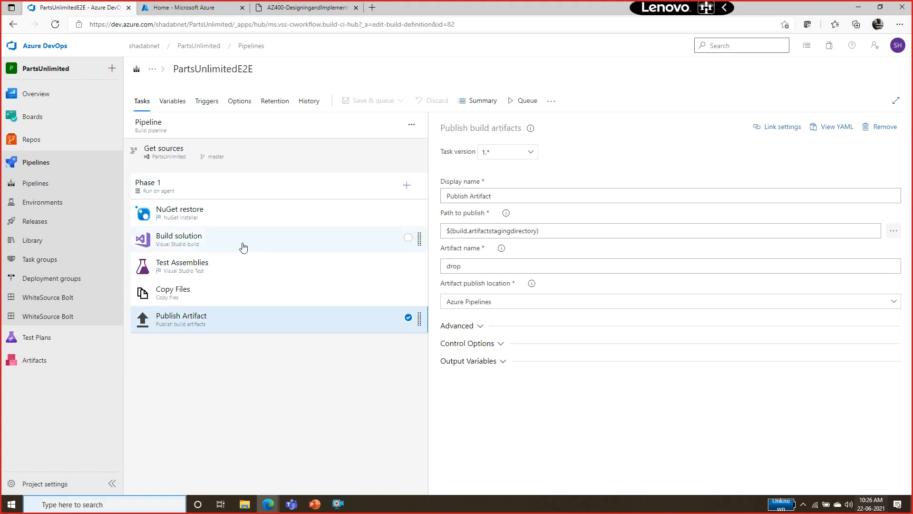
# Step: Review the settings of the NuGet restore, Build solution, Test Assemblies, Copy Files and Publish Artifact tasks in Phase 1
pyautogui.click(250, 213)
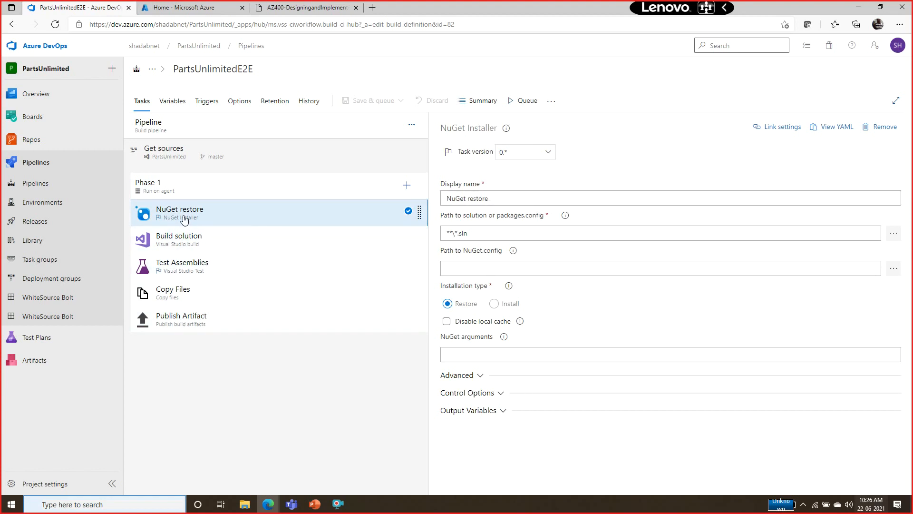
pyautogui.click(226, 242)
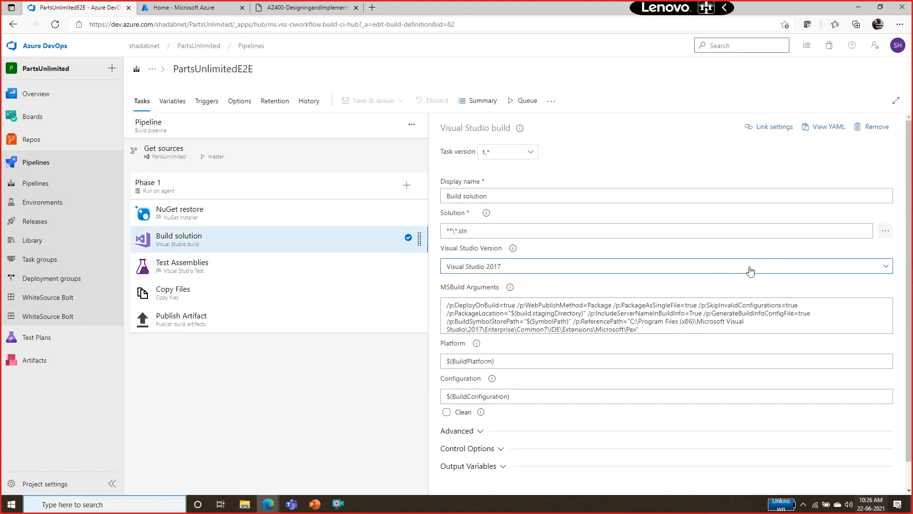
pyautogui.click(263, 271)
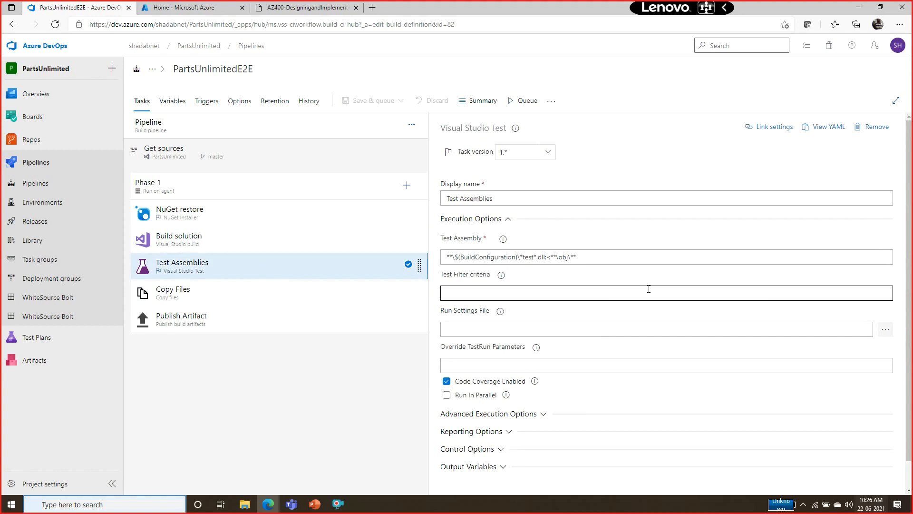
pyautogui.click(241, 295)
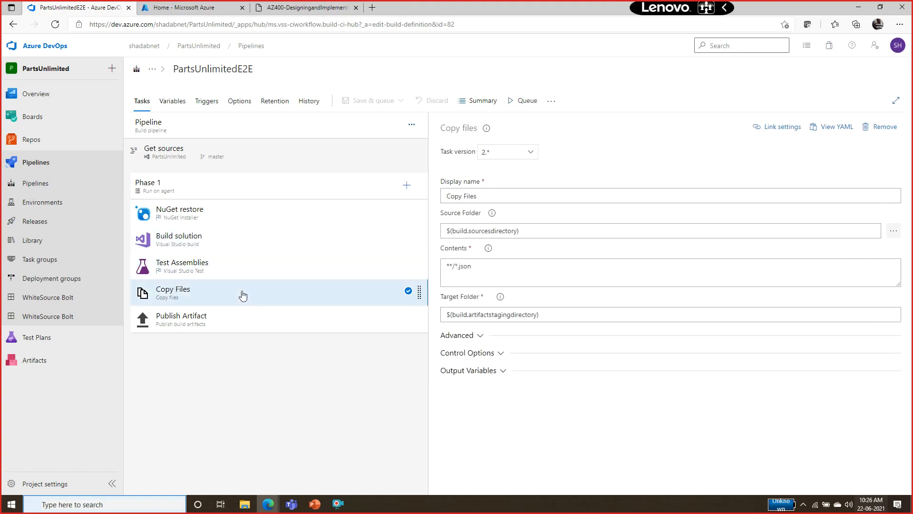
pyautogui.click(198, 318)
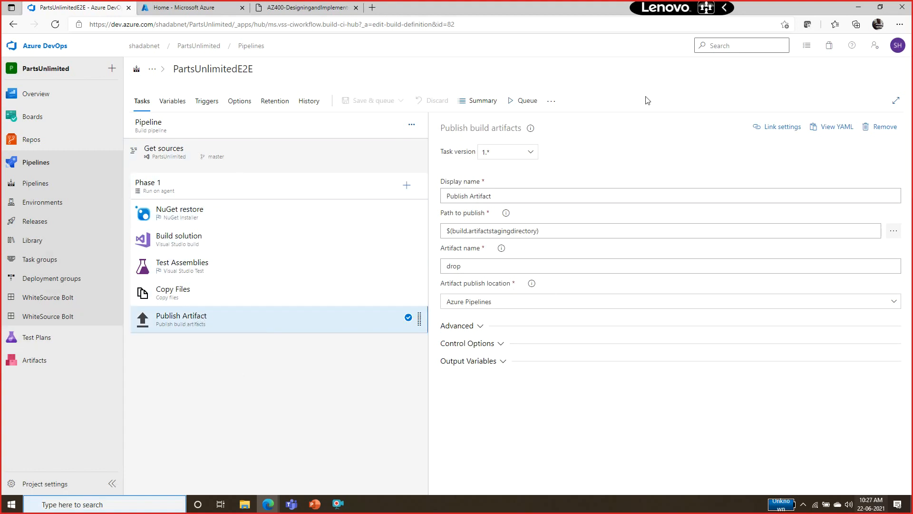
# Step: Leave the pipeline editor for the pipelines list and open the PartsUnlimitedE2E runs page
pyautogui.click(551, 102)
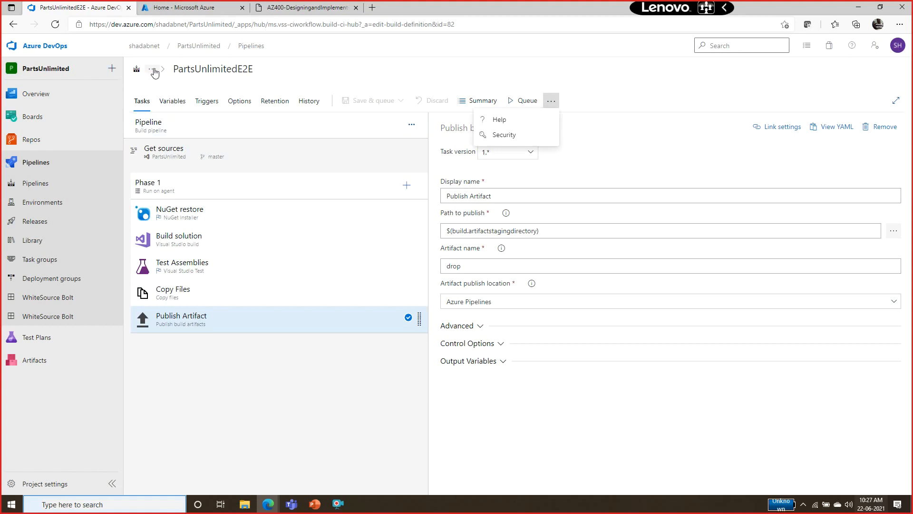
pyautogui.doubleClick(189, 70)
pyautogui.click(251, 44)
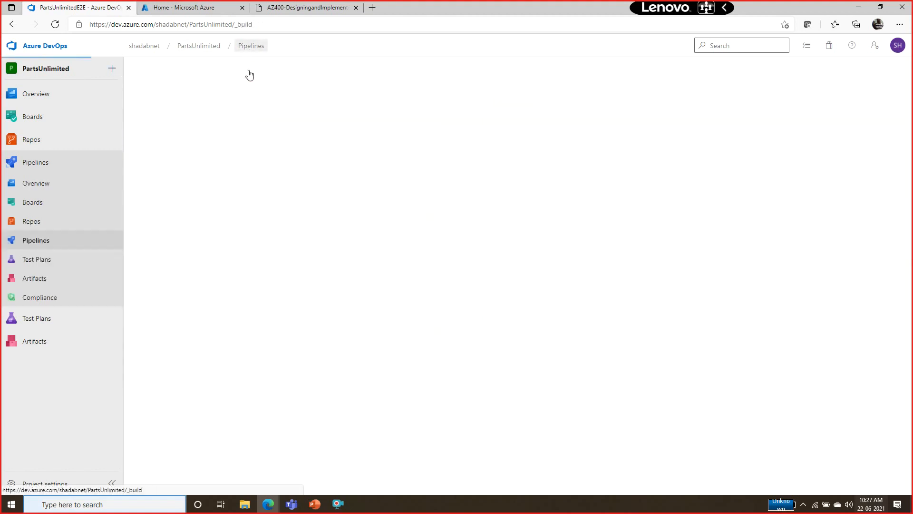
pyautogui.click(210, 175)
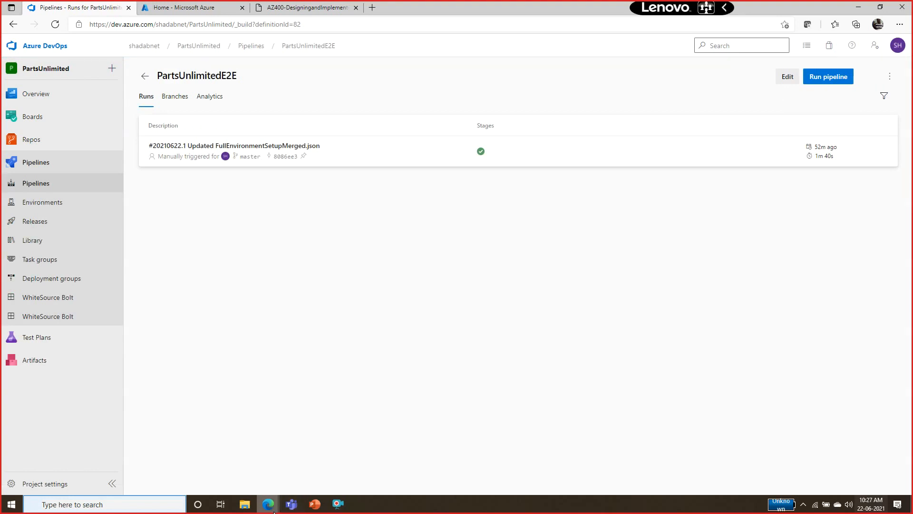
# Step: Switch to the lab instructions and read Task 2's steps on disabling continuous integration and exporting PartsUnlimitedE2E to YAML
pyautogui.moveTo(267, 504)
pyautogui.click(321, 470)
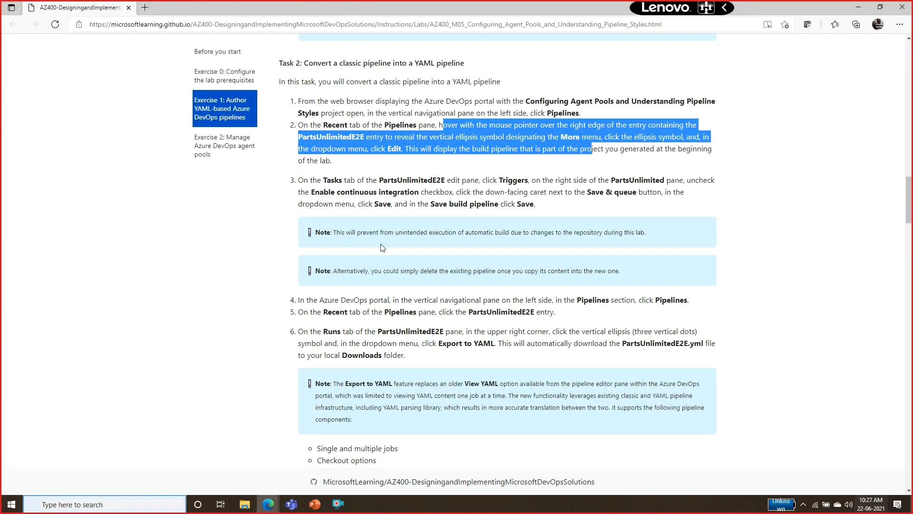
pyautogui.click(440, 329)
pyautogui.moveTo(548, 343); pyautogui.dragTo(404, 355)
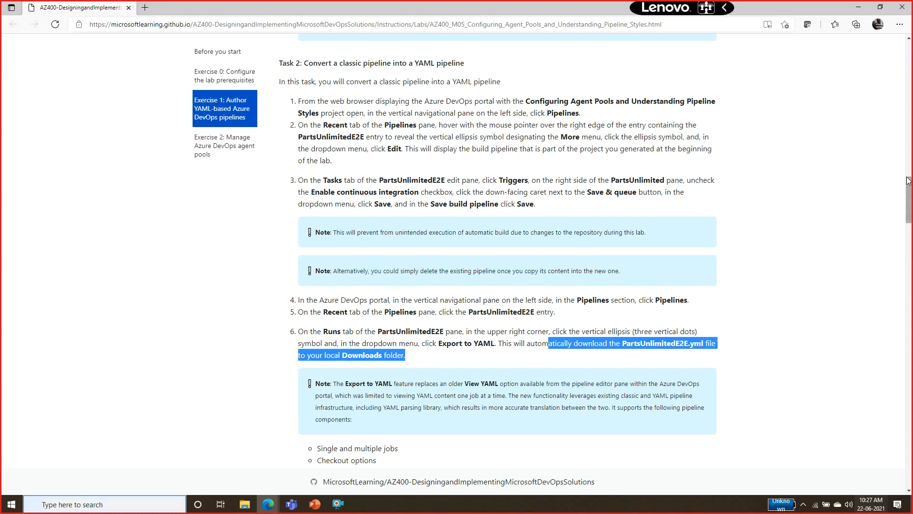
pyautogui.moveTo(393, 204); pyautogui.dragTo(563, 203)
pyautogui.click(552, 202)
pyautogui.moveTo(315, 184); pyautogui.dragTo(420, 181)
pyautogui.click(455, 200)
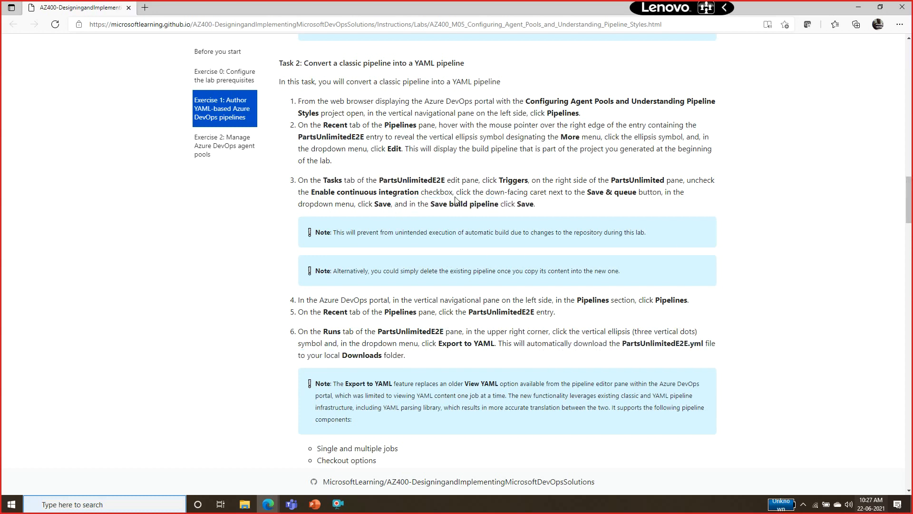
pyautogui.moveTo(512, 205); pyautogui.dragTo(504, 205)
pyautogui.moveTo(400, 311); pyautogui.dragTo(416, 325)
pyautogui.click(425, 331)
# Step: Read the lab's remaining Task 2 steps, from opening PartsUnlimitedE2E.yml through replacing the PartsUnlimited YAML to monitoring the job
pyautogui.scroll(-4, 911, 166)
pyautogui.scroll(-4, 508, 254)
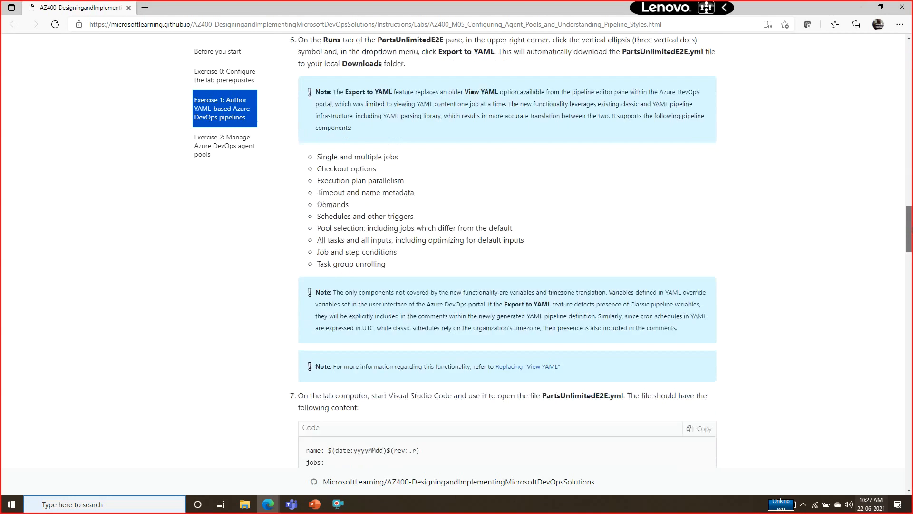
pyautogui.moveTo(551, 267); pyautogui.dragTo(589, 281)
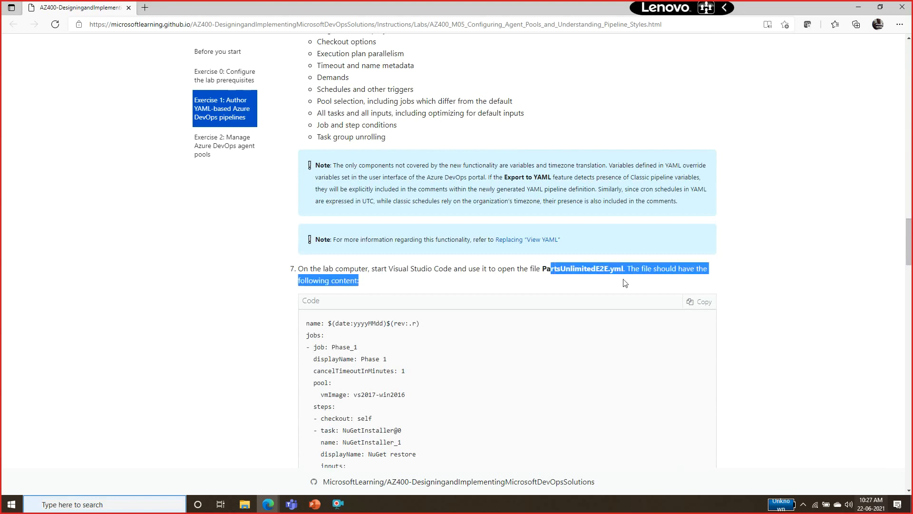
pyautogui.moveTo(909, 244); pyautogui.dragTo(912, 307)
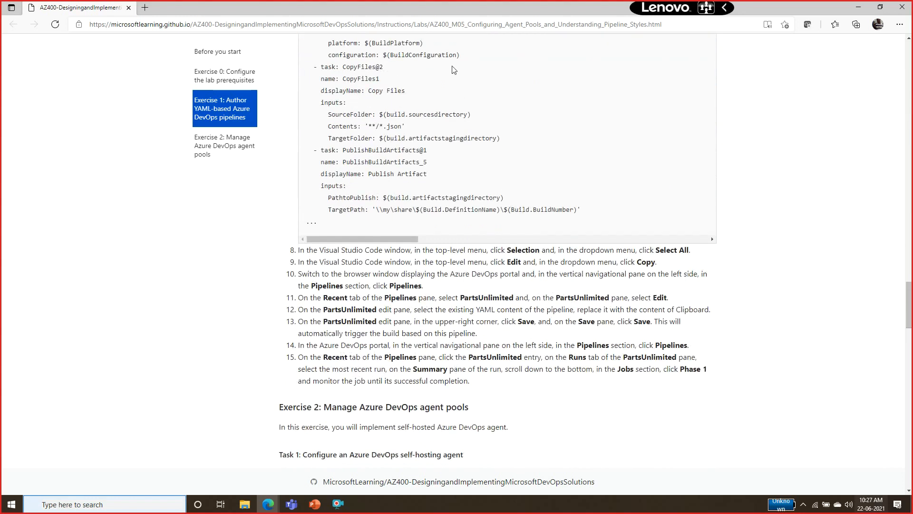
pyautogui.moveTo(356, 275); pyautogui.dragTo(535, 382)
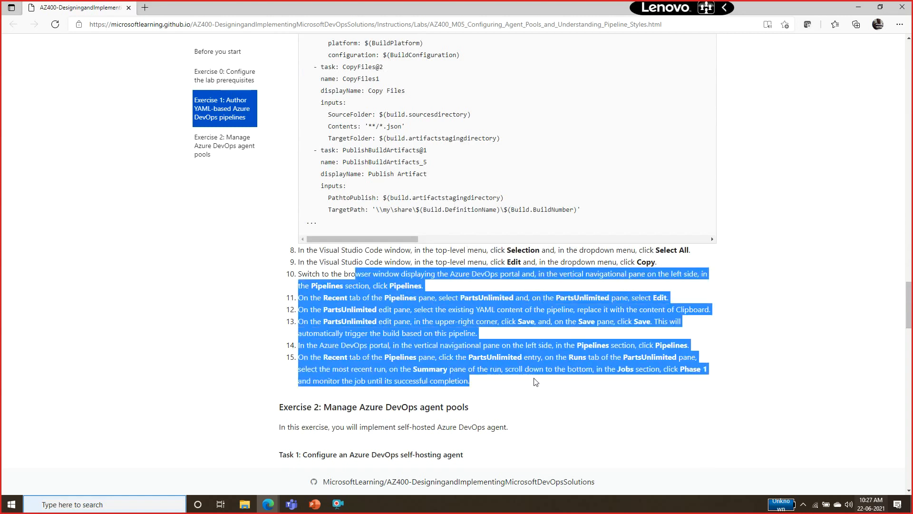
# Step: Return to Azure DevOps, find PartsUnlimited among all pipelines and open its YAML for editing
pyautogui.hotkey('alt', 'Tab')
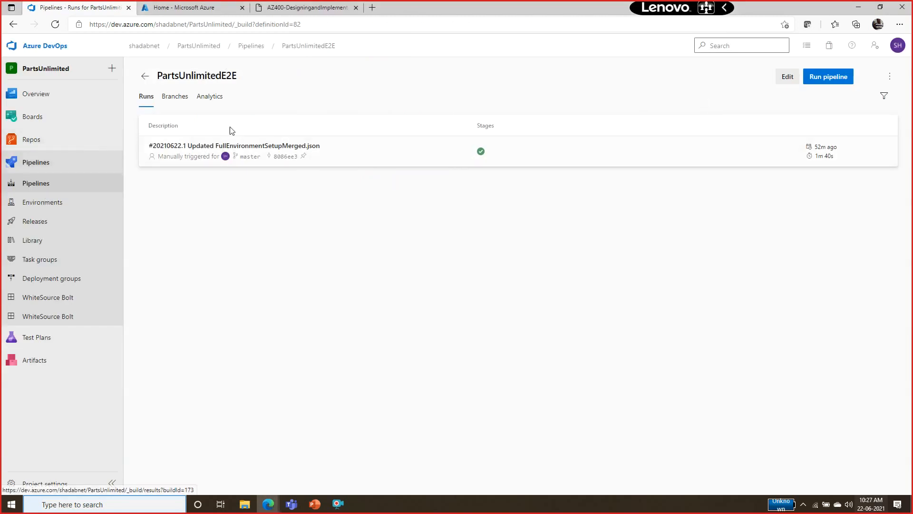
pyautogui.click(33, 182)
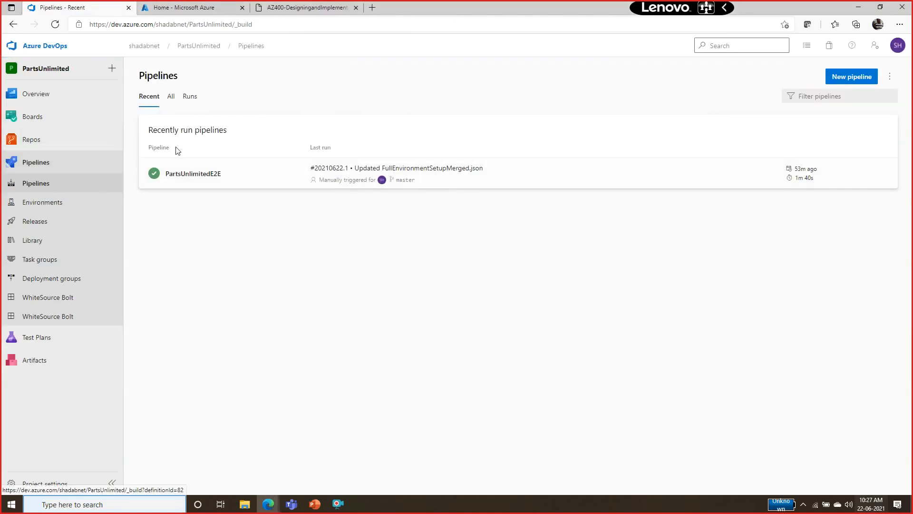
pyautogui.click(171, 97)
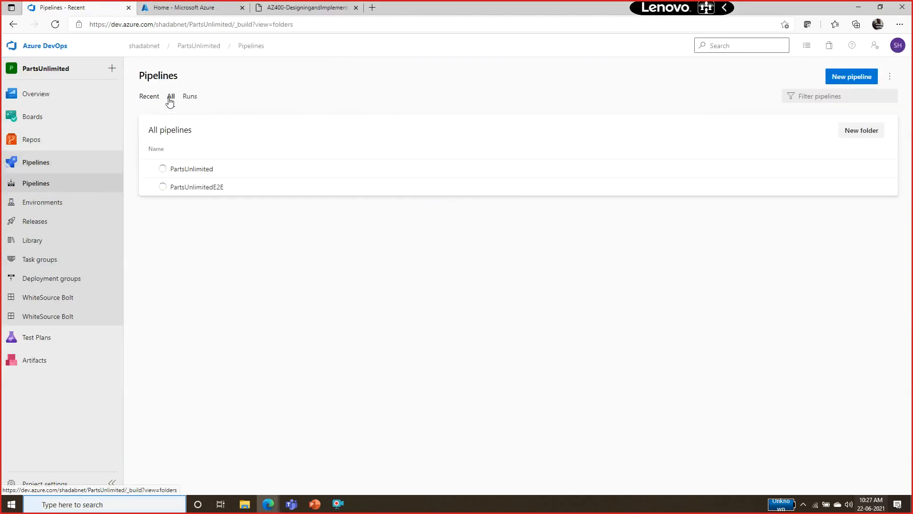
pyautogui.click(183, 170)
pyautogui.click(797, 79)
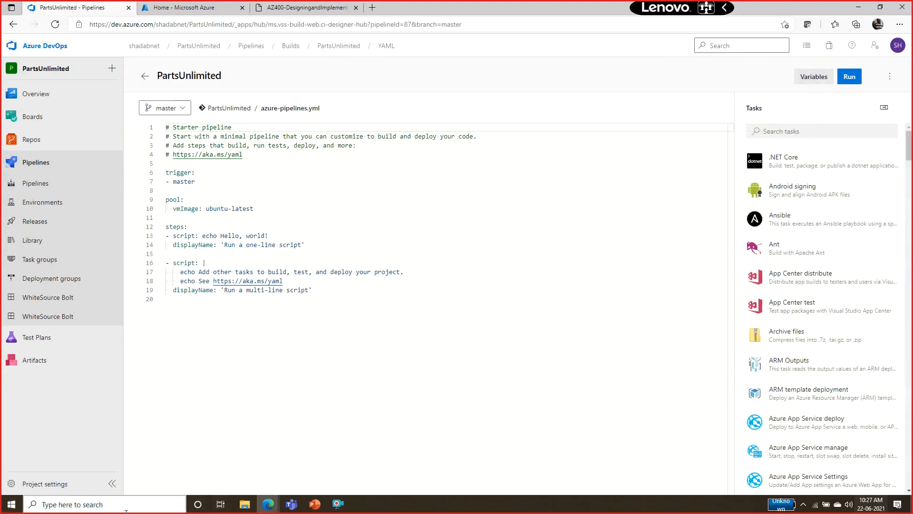
# Step: In File Explorer, open PartsUnlimitedE2E (3).yml from the Downloads folder in Notepad, copy its entire content and minimize both windows
pyautogui.click(112, 508)
pyautogui.write('C:')
pyautogui.press('Return')
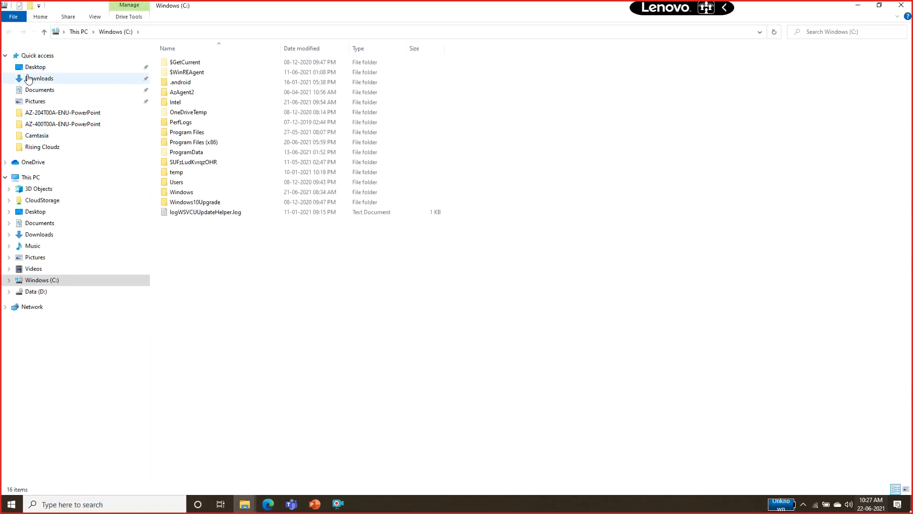
pyautogui.click(29, 79)
pyautogui.click(202, 75)
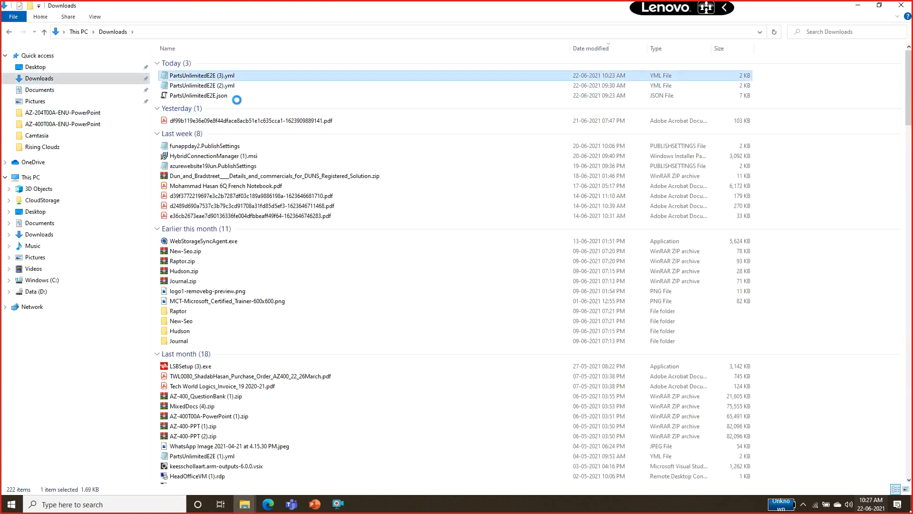
pyautogui.rightClick(202, 76)
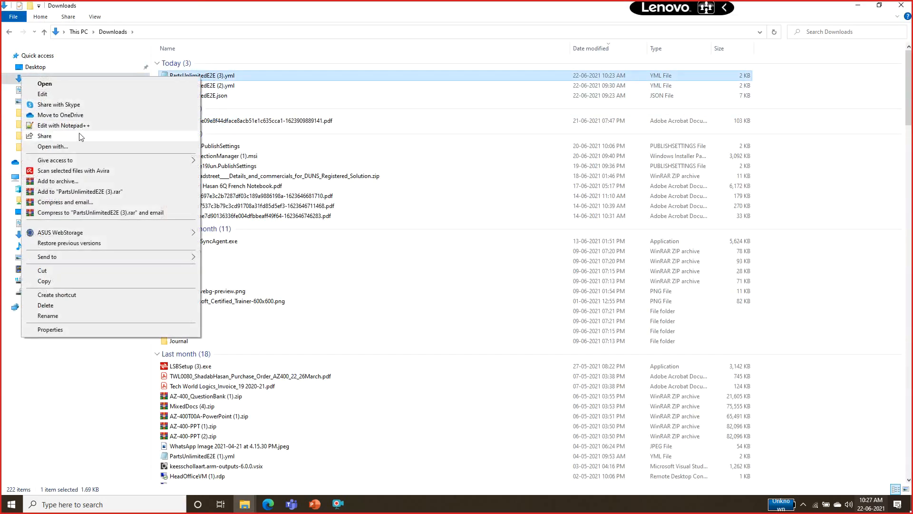
pyautogui.click(76, 95)
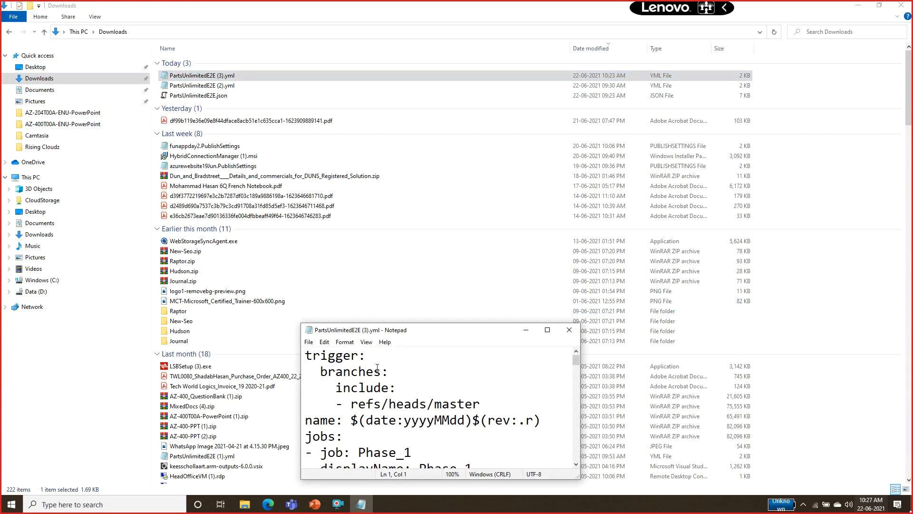
pyautogui.hotkey('ctrl', 'a')
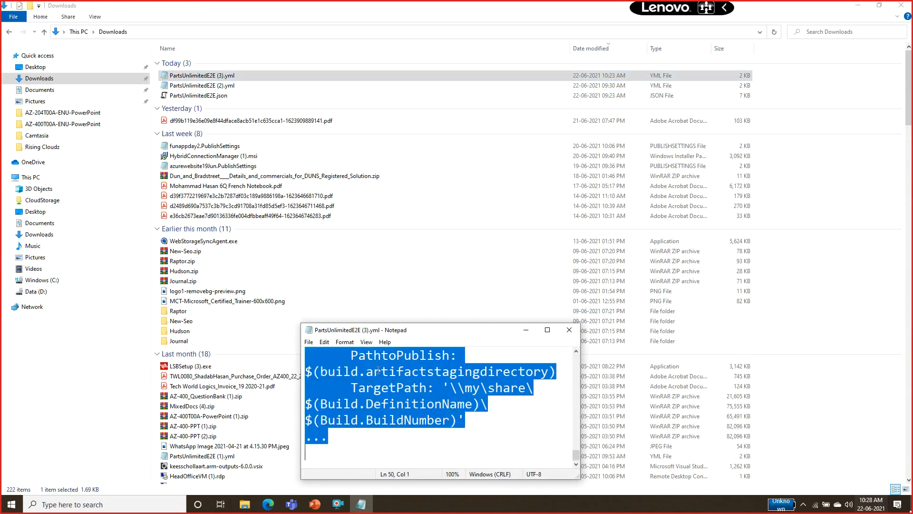
pyautogui.click(526, 329)
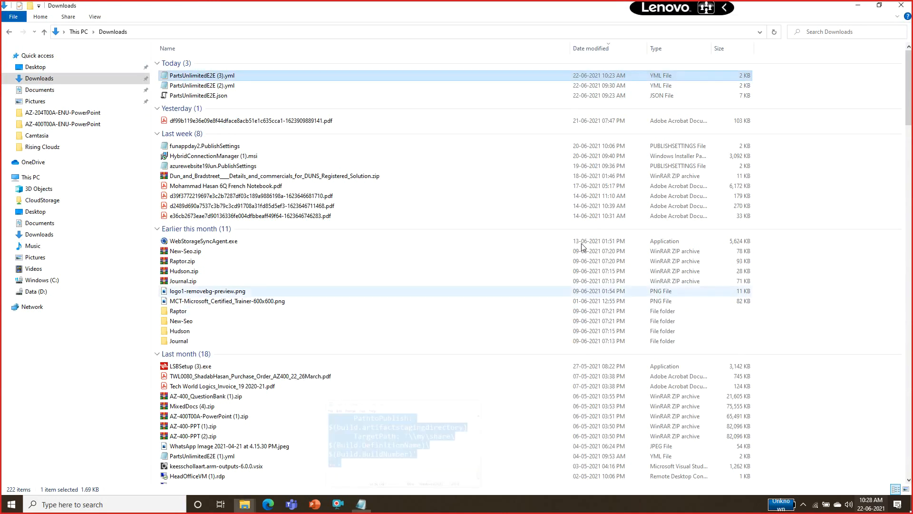
pyautogui.click(857, 5)
# Step: Replace the entire azure-pipelines.yml content with the copied YAML and commit it directly to the master branch with the default message
pyautogui.hotkey('ctrl', 'a')
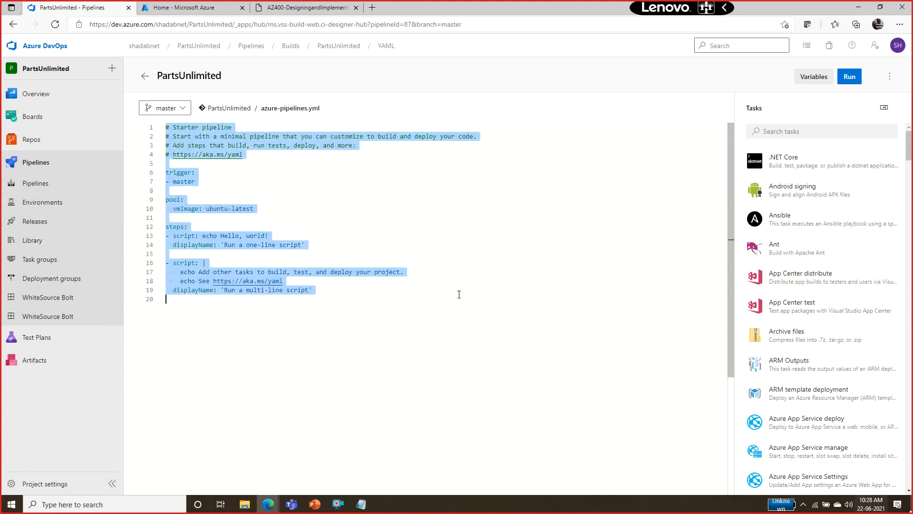
pyautogui.hotkey('ctrl', 'v')
pyautogui.click(551, 358)
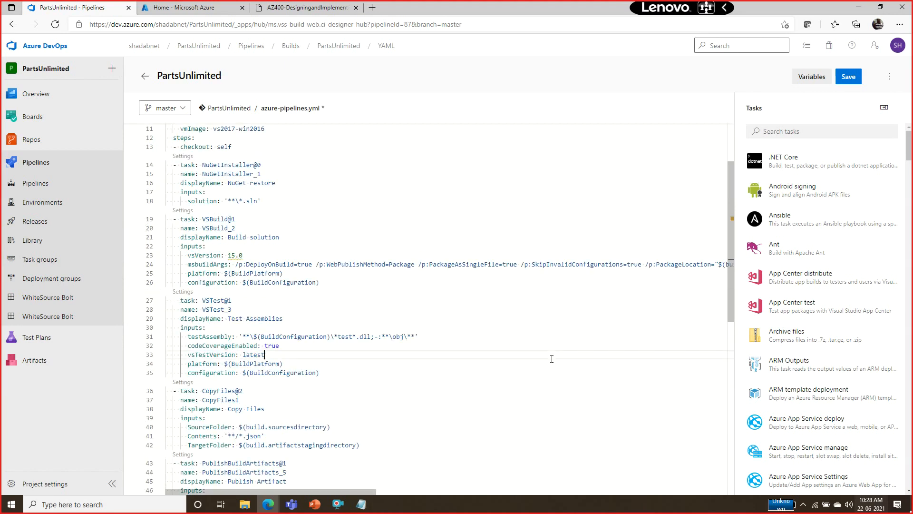
pyautogui.moveTo(732, 207); pyautogui.dragTo(732, 169)
pyautogui.click(564, 219)
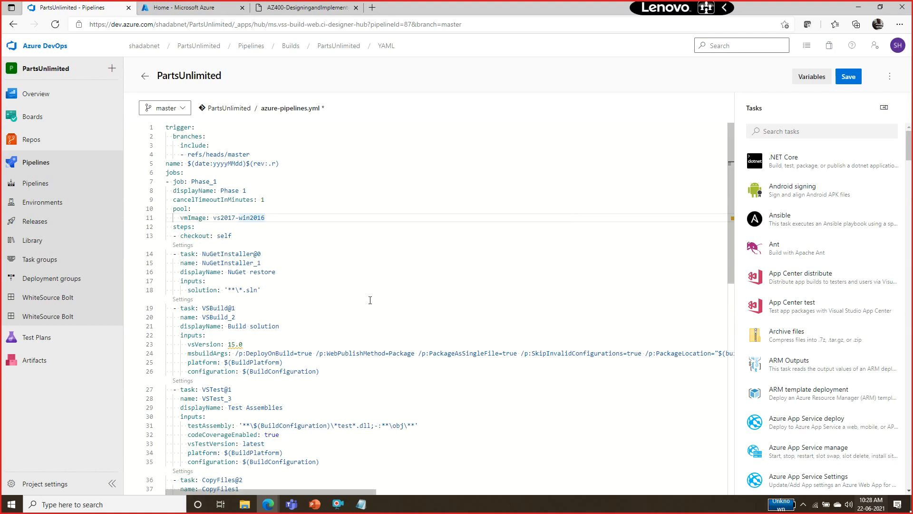
pyautogui.click(845, 81)
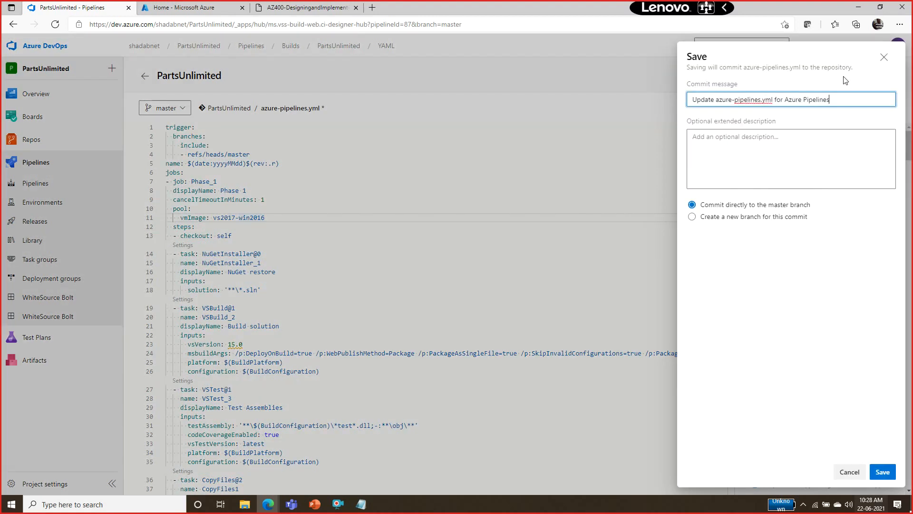
pyautogui.click(883, 472)
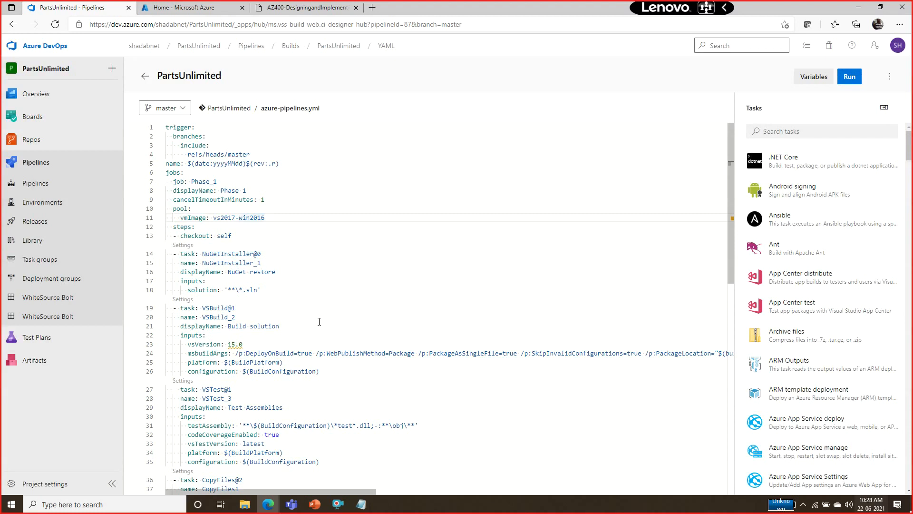
# Step: Check the Phase 1 job log of the latest PartsUnlimited run, then return to the recent pipelines list
pyautogui.click(50, 185)
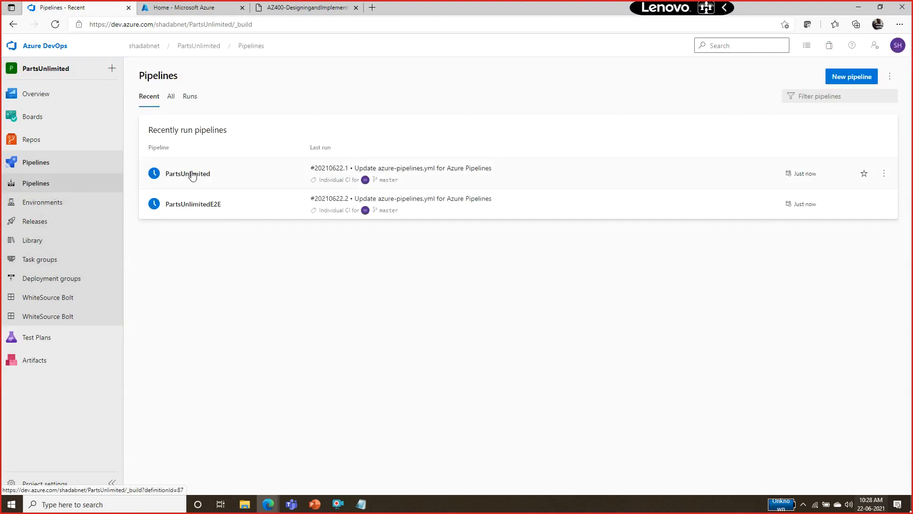
pyautogui.click(190, 175)
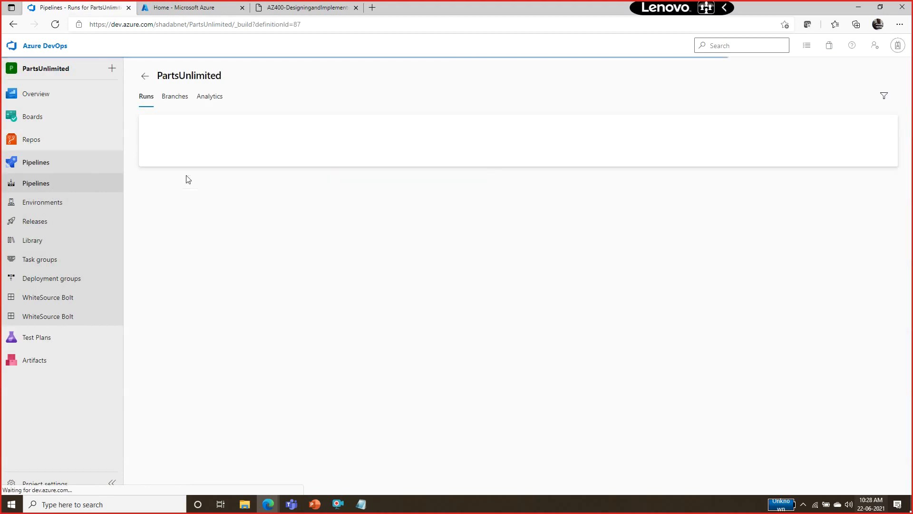
pyautogui.click(299, 151)
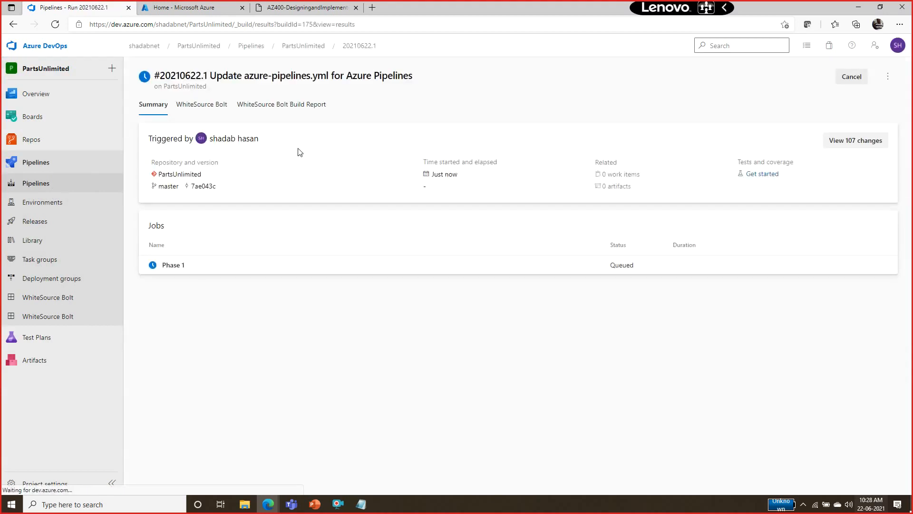
pyautogui.click(183, 273)
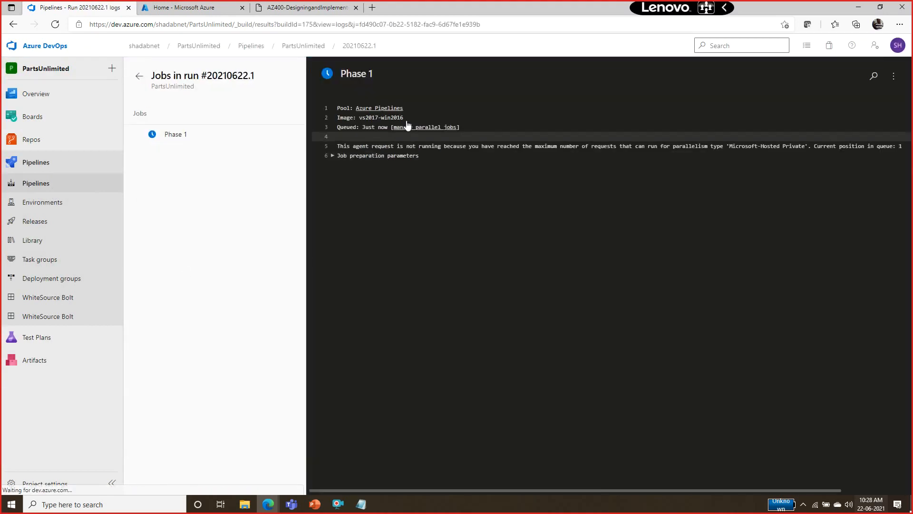
pyautogui.click(43, 187)
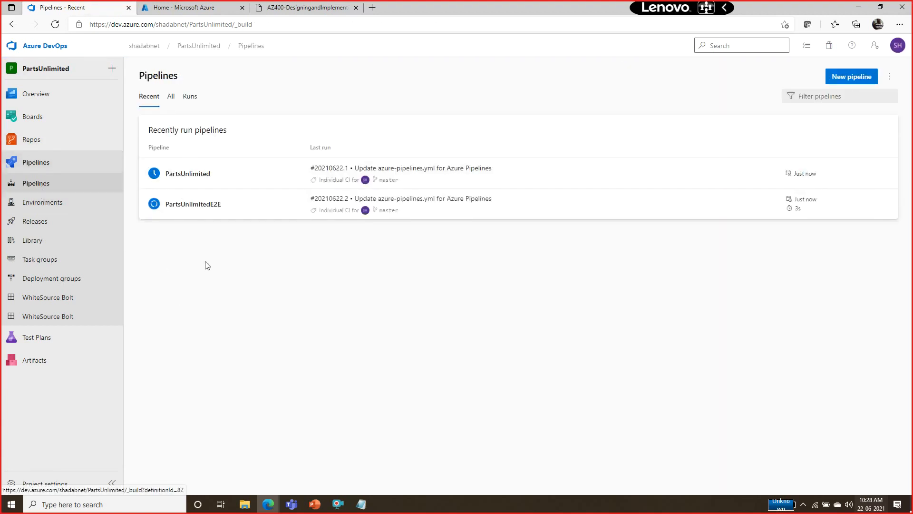
# Step: Open azure-pipelines.yml in the PartsUnlimited repository and review its committed YAML from trigger to publish task
pyautogui.click(32, 140)
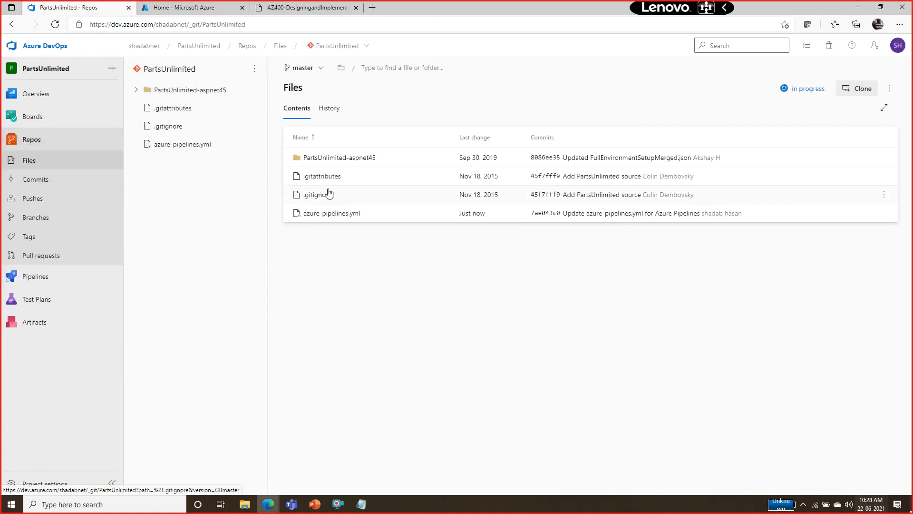
pyautogui.click(170, 146)
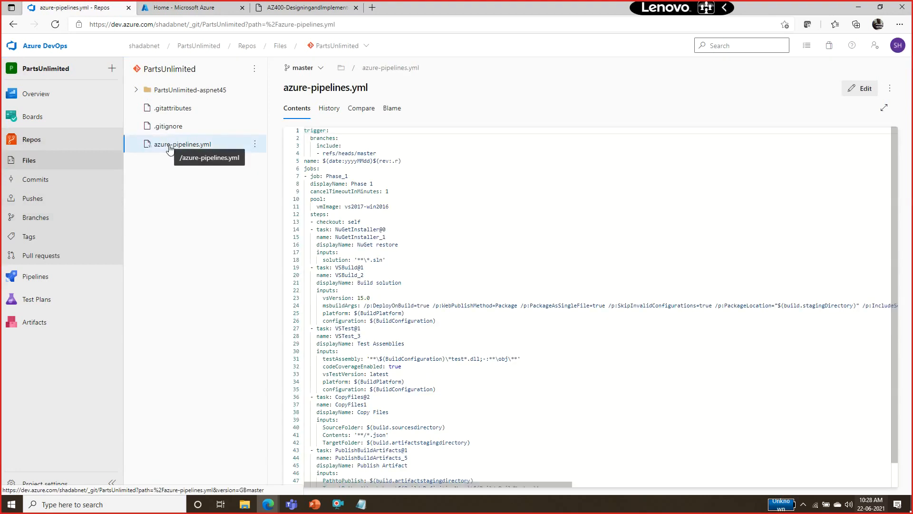
pyautogui.moveTo(390, 184); pyautogui.dragTo(415, 468)
pyautogui.click(483, 367)
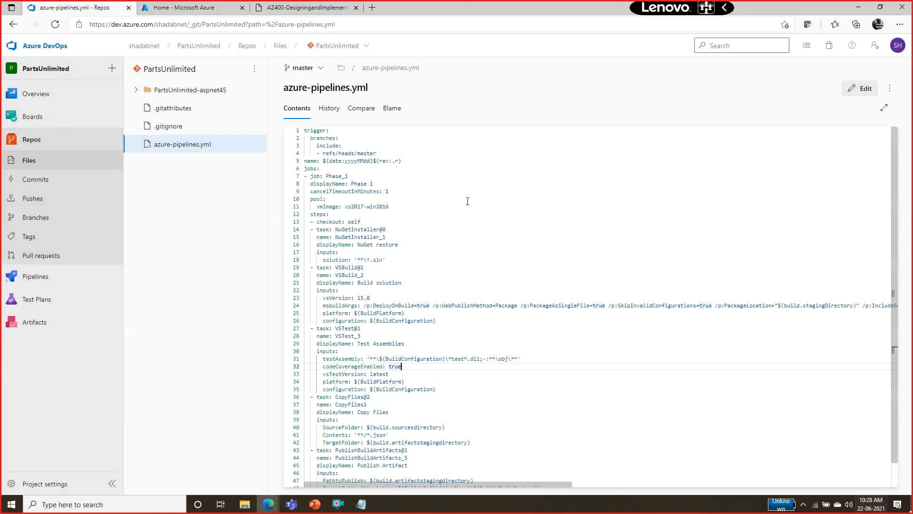
# Step: From the recent pipelines, open the Phase 1 job of PartsUnlimitedE2E run #20210622.2
pyautogui.click(55, 275)
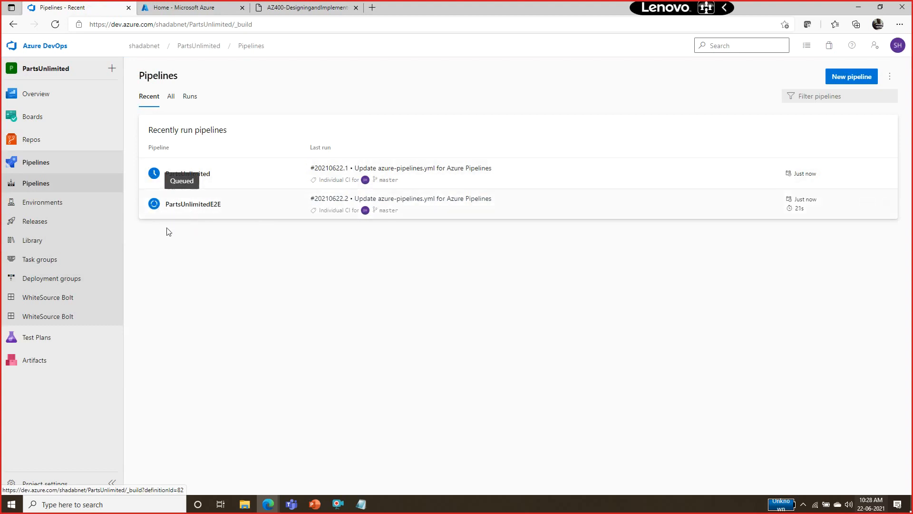
pyautogui.click(193, 204)
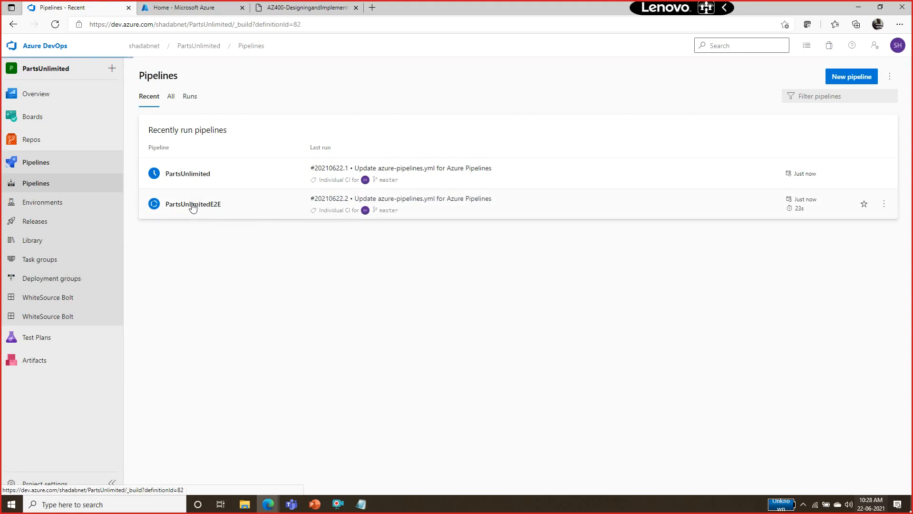
pyautogui.click(321, 152)
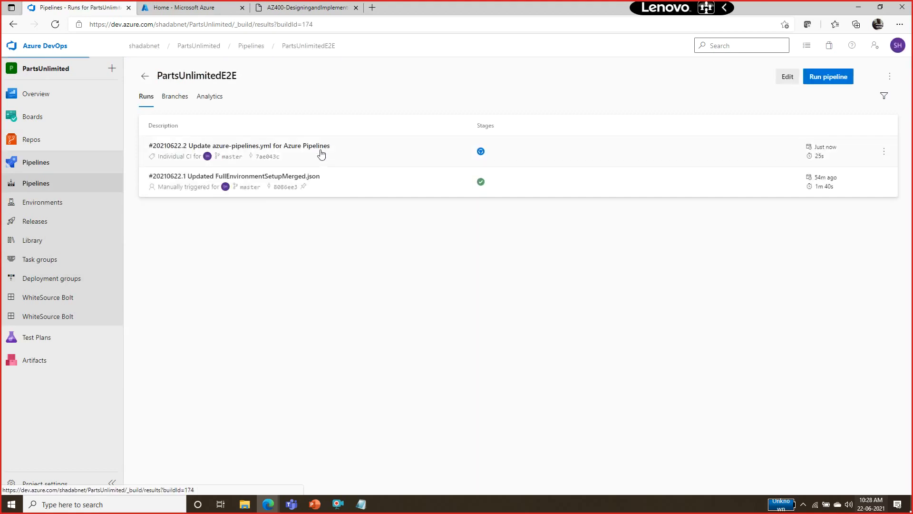
pyautogui.click(188, 405)
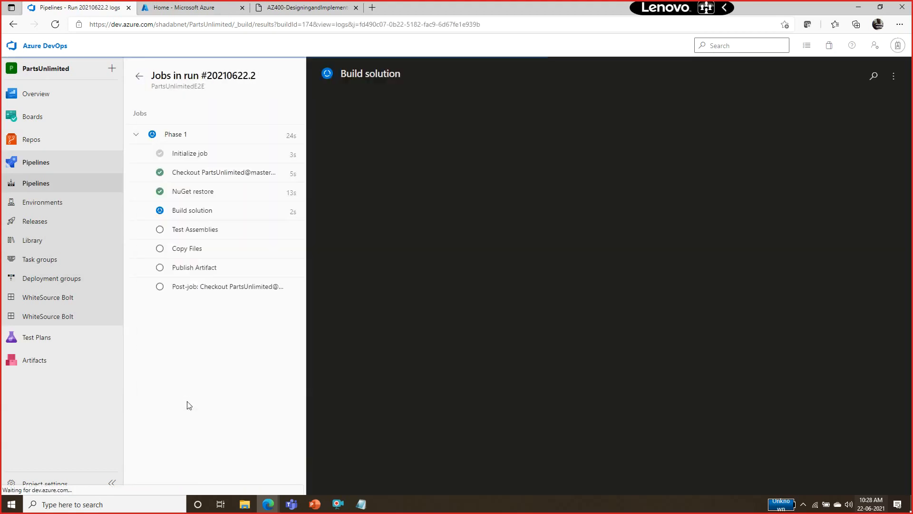
# Step: Review the Phase 1 task logs, including checkout, NuGet restore, Build solution, Test Assemblies, Copy Files and Publish Artifact
pyautogui.click(205, 176)
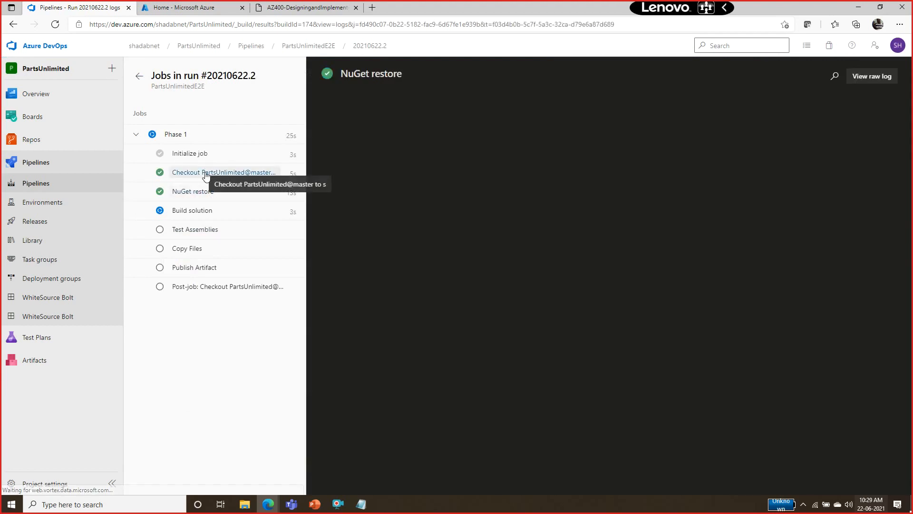
pyautogui.click(197, 195)
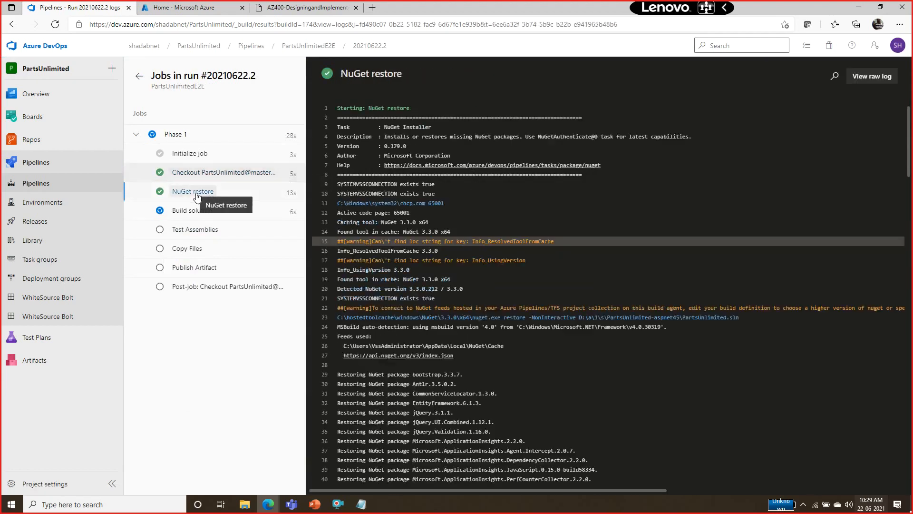
pyautogui.click(193, 212)
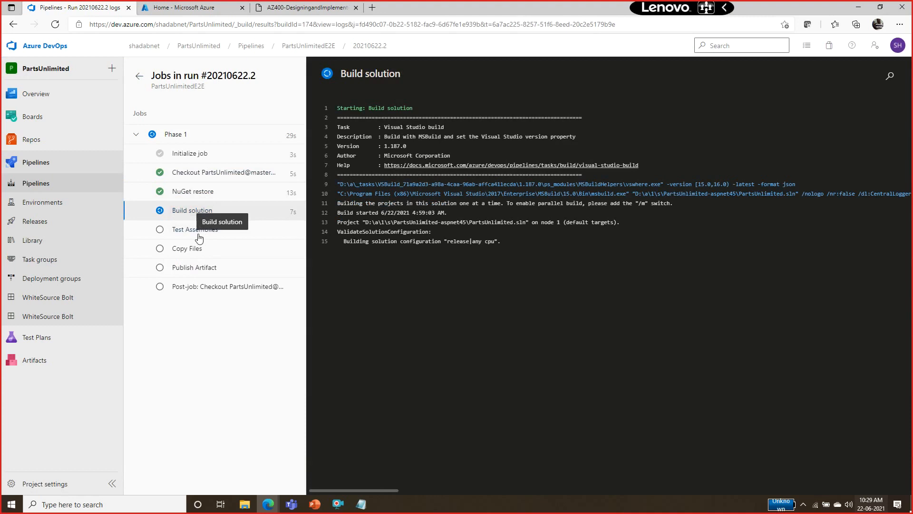
pyautogui.click(186, 230)
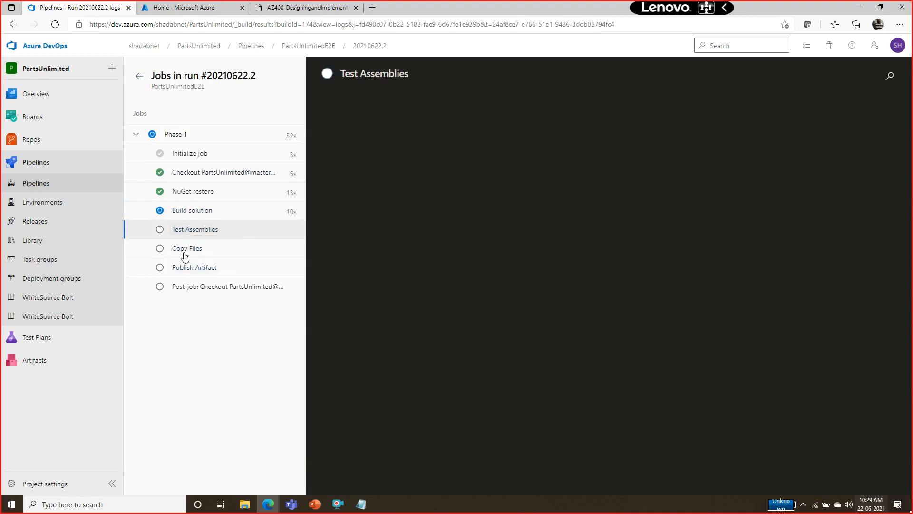
pyautogui.click(184, 249)
pyautogui.click(184, 270)
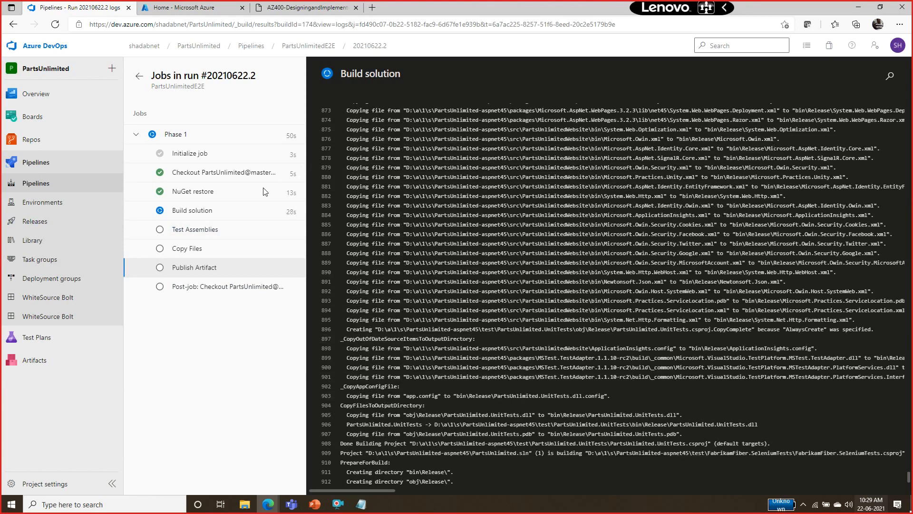
# Step: Return to the recent pipelines list and refresh it repeatedly to check the status of the PartsUnlimited run
pyautogui.moveTo(20, 149)
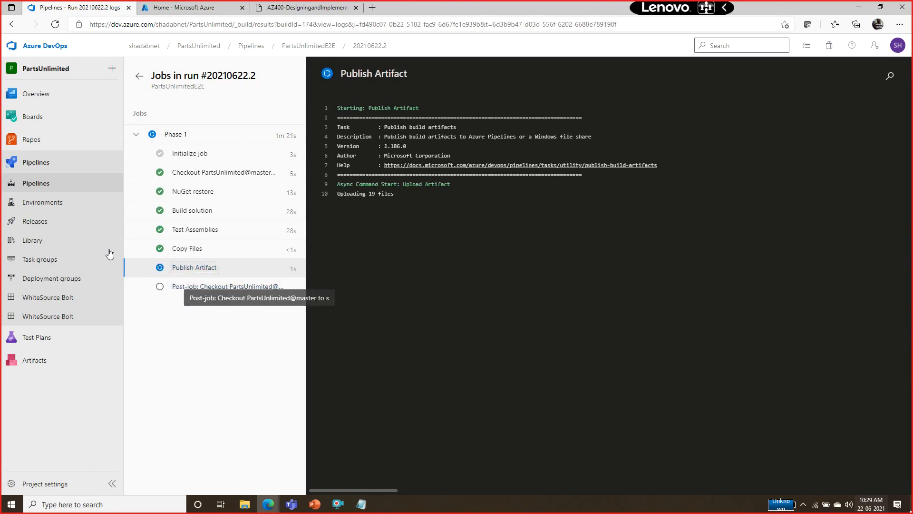
pyautogui.click(57, 186)
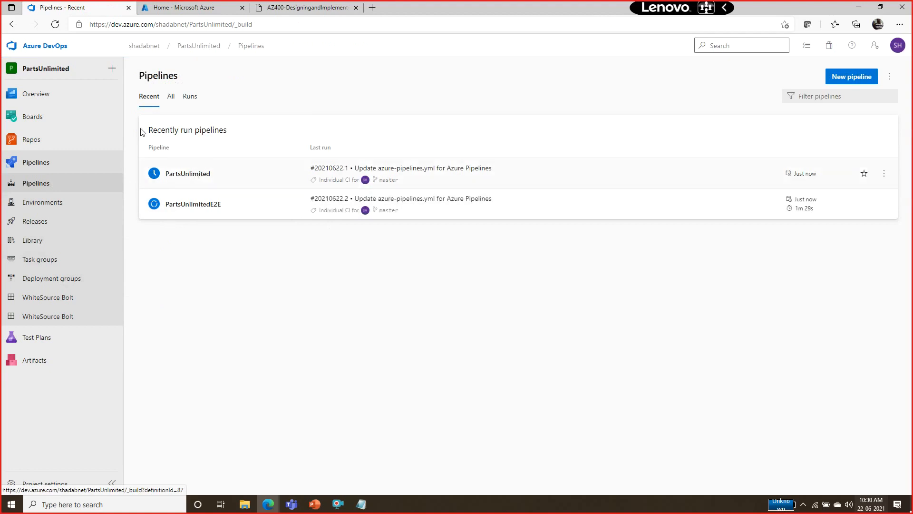
pyautogui.click(55, 24)
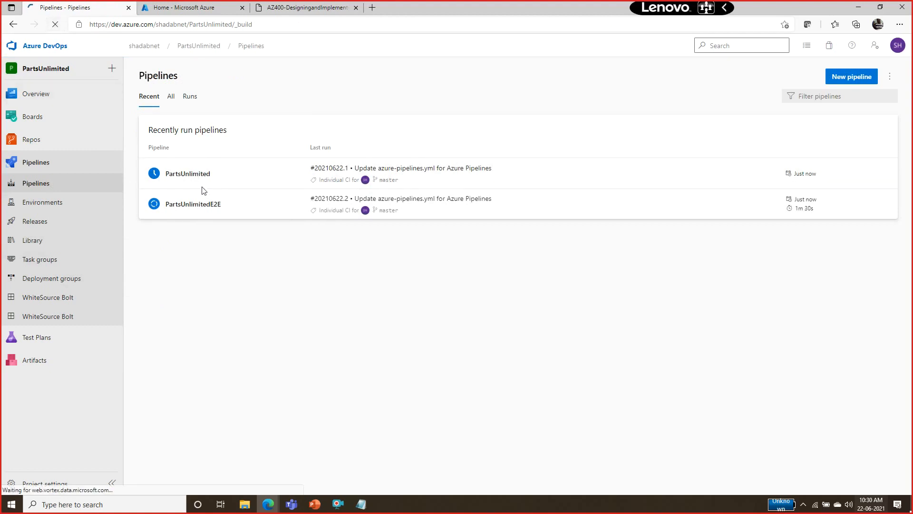
pyautogui.moveTo(154, 177)
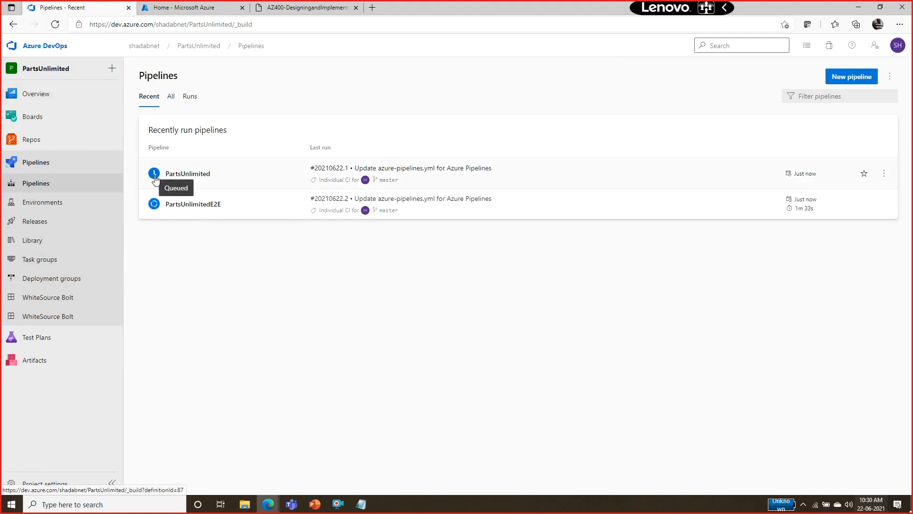
pyautogui.click(55, 24)
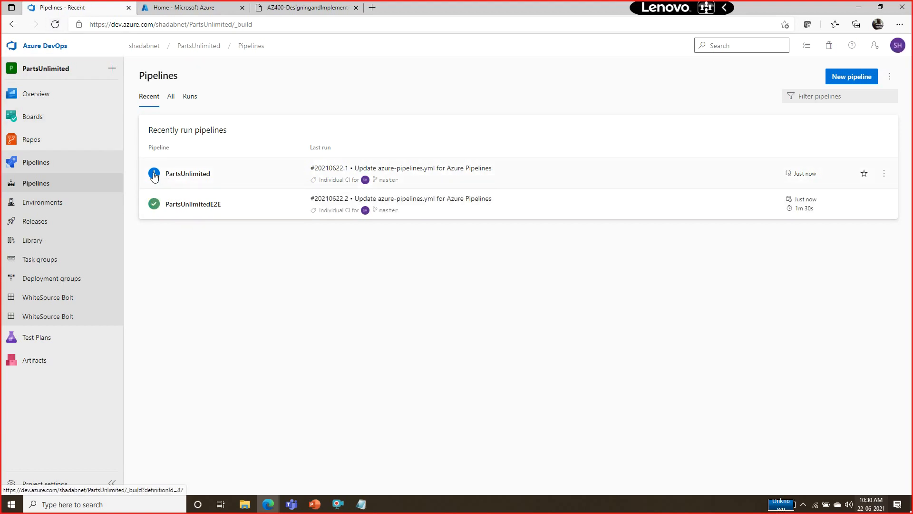
pyautogui.moveTo(154, 176)
pyautogui.click(56, 27)
# Step: Check the agent pools in the project and organization settings, and view the jobs of the Azure Pipelines pool
pyautogui.click(47, 484)
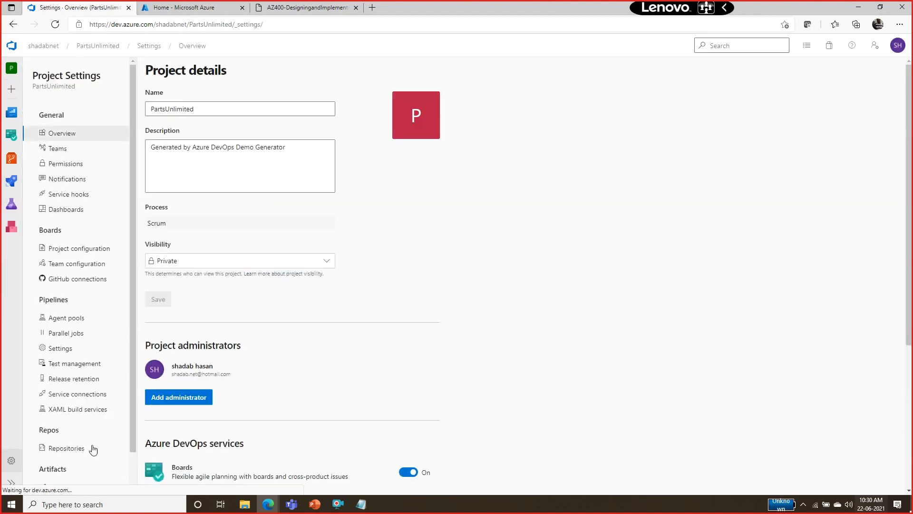
pyautogui.click(75, 320)
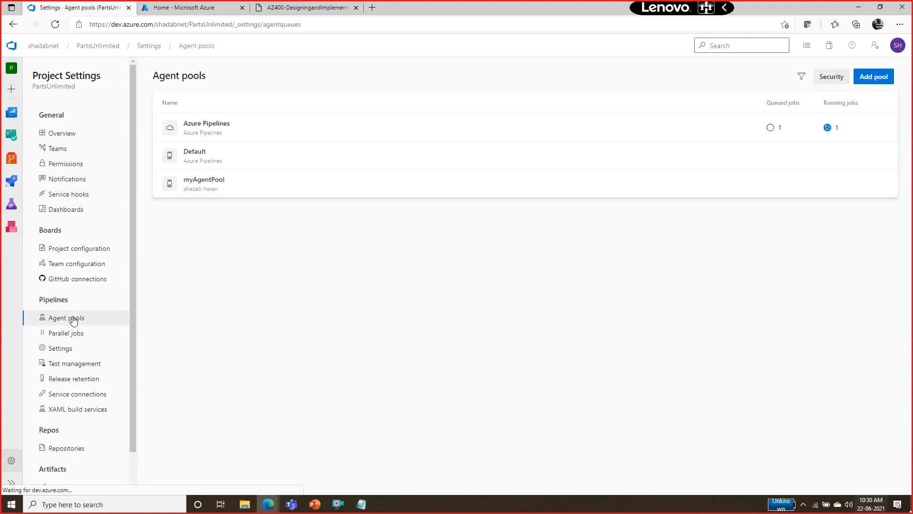
pyautogui.click(12, 47)
pyautogui.click(28, 482)
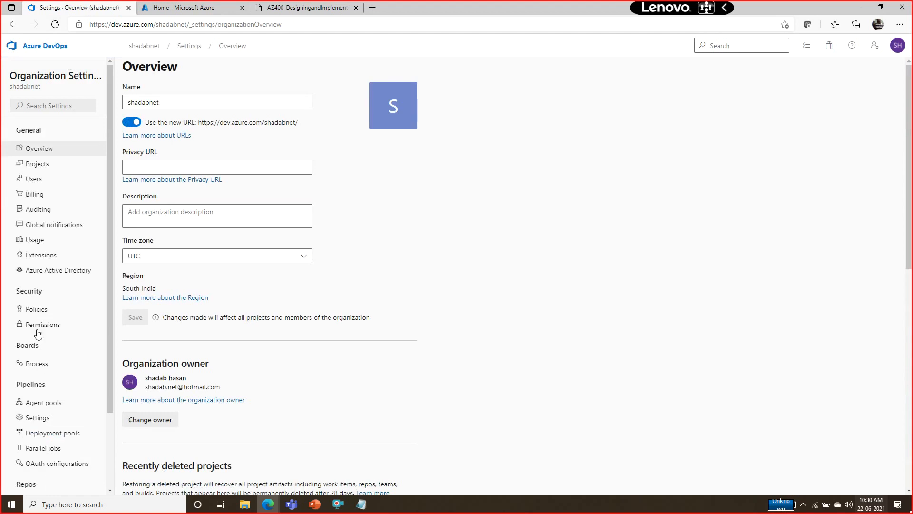
pyautogui.click(44, 402)
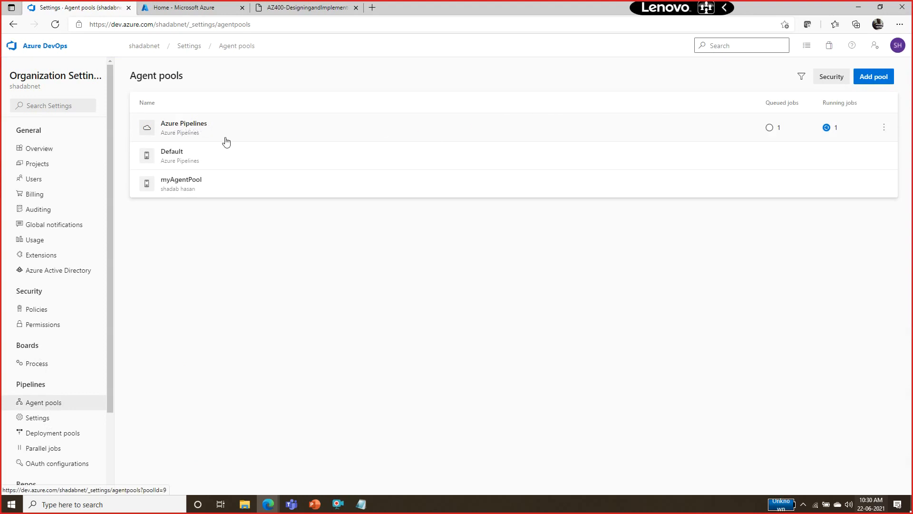
pyautogui.click(192, 136)
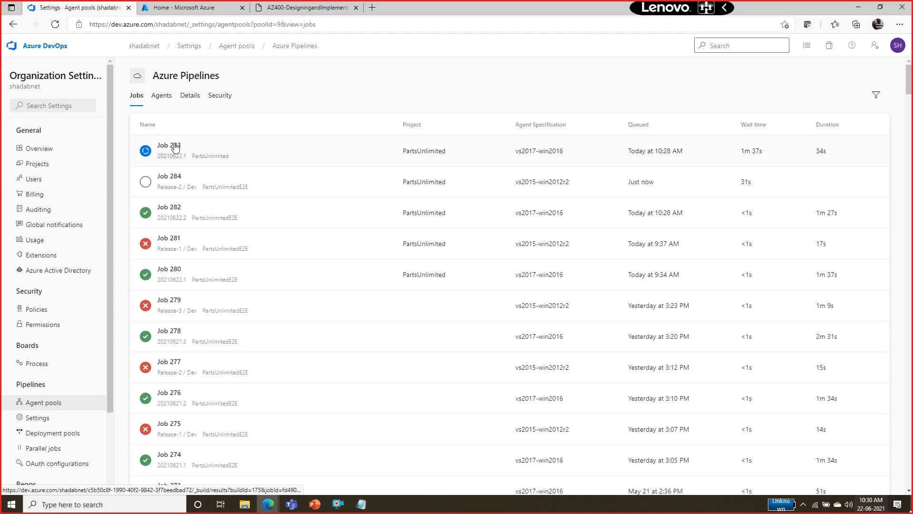
# Step: View the Azure Pipelines pool's agents, refresh its job list and open the Release-2 job's release
pyautogui.click(162, 95)
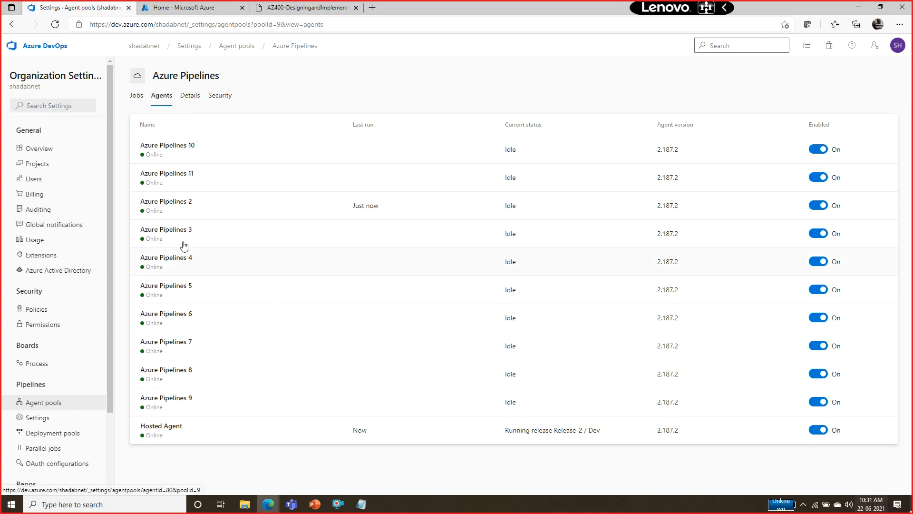
pyautogui.click(141, 96)
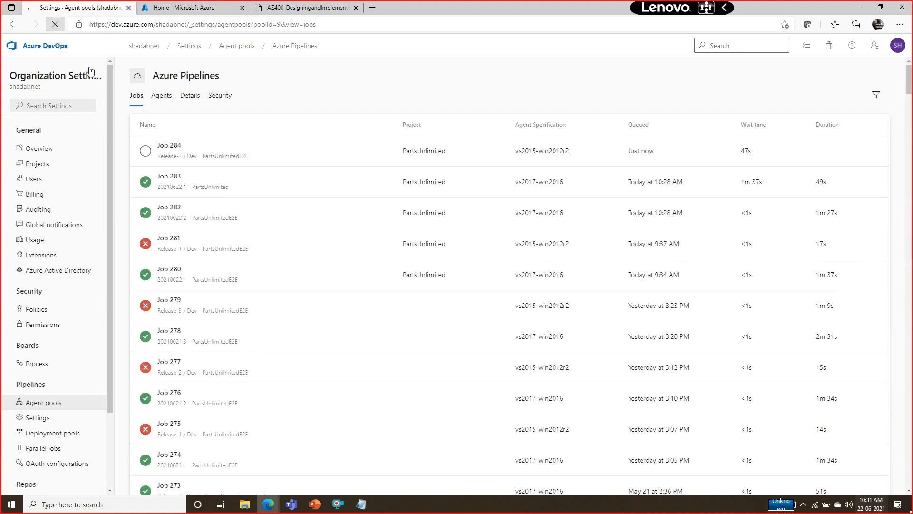
pyautogui.click(55, 24)
pyautogui.click(171, 165)
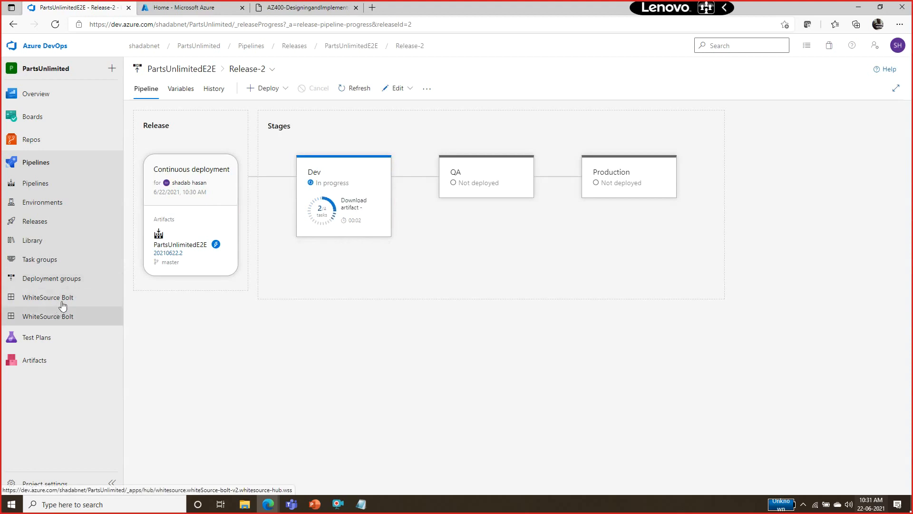
# Step: Review the summary, warnings and Phase 1 job of PartsUnlimited run #20210622.1, and return to the recent pipelines list
pyautogui.click(37, 186)
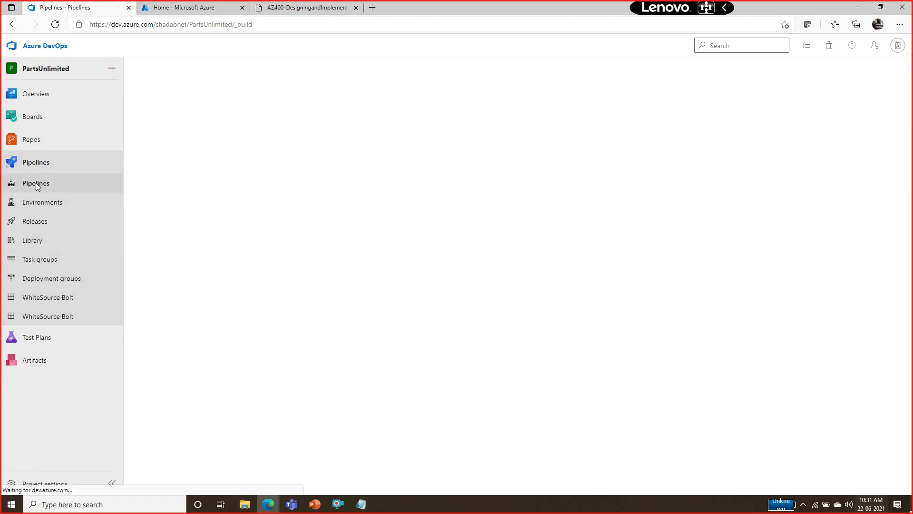
pyautogui.click(186, 174)
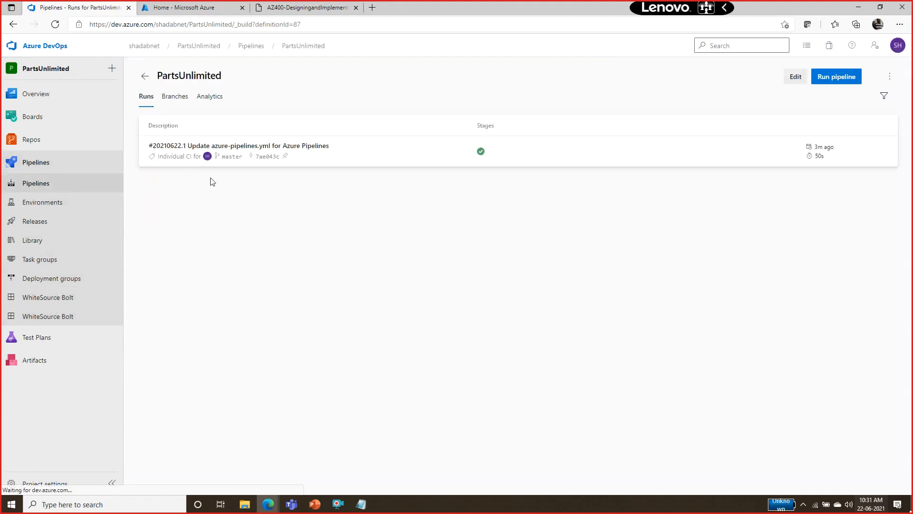
pyautogui.click(376, 155)
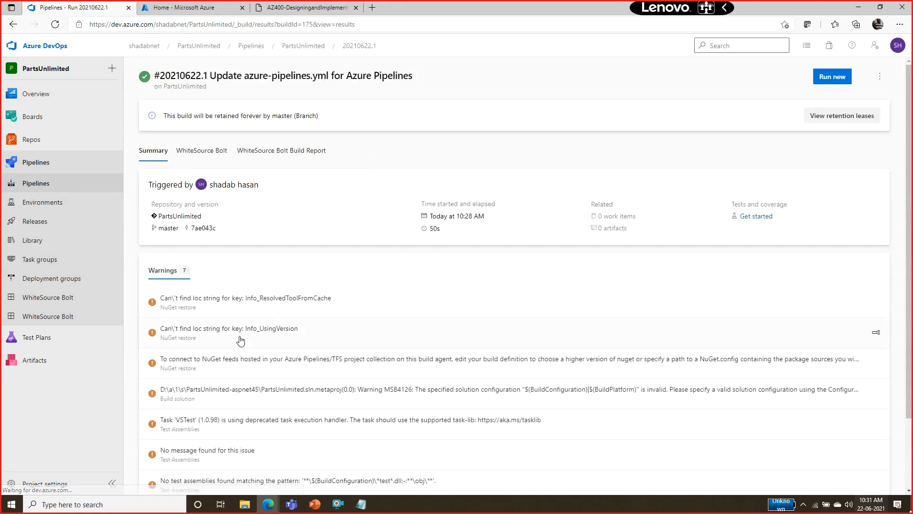
pyautogui.scroll(-1, 638, 328)
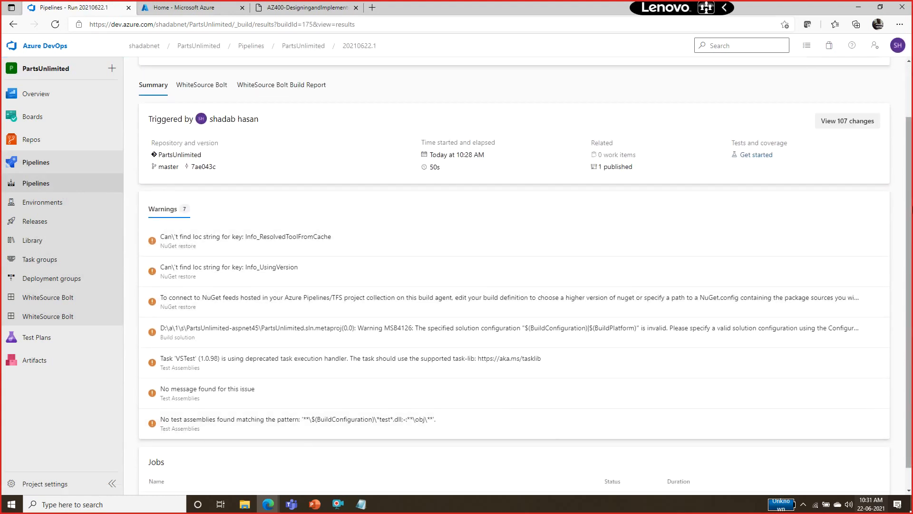
pyautogui.scroll(-1, 304, 467)
pyautogui.click(164, 480)
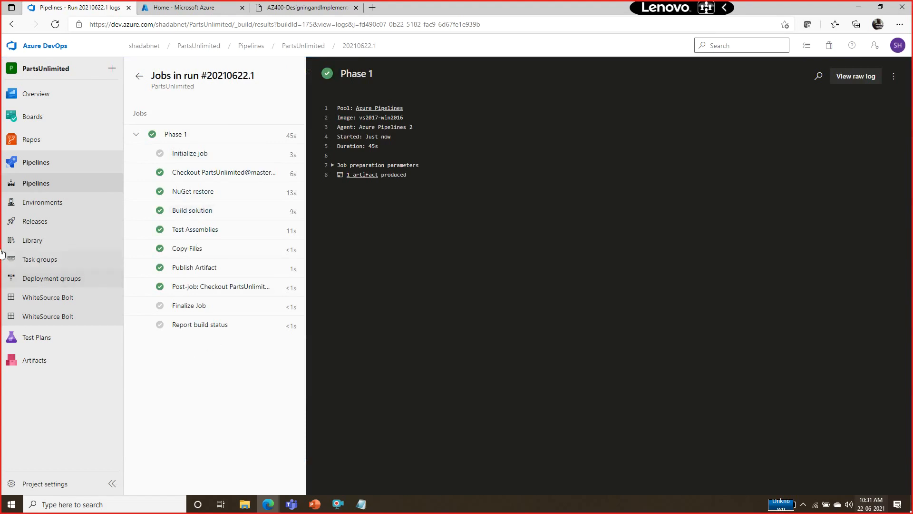
pyautogui.click(17, 185)
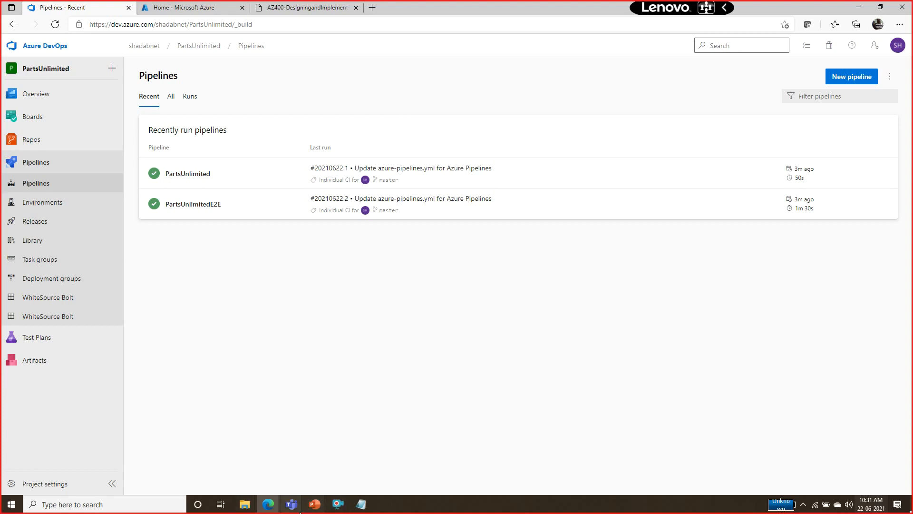
# Step: Open the PartsUnlimitedE2E pipeline in the classic editor and examine its name, agent pool, agent specification and tasks
pyautogui.moveTo(292, 512)
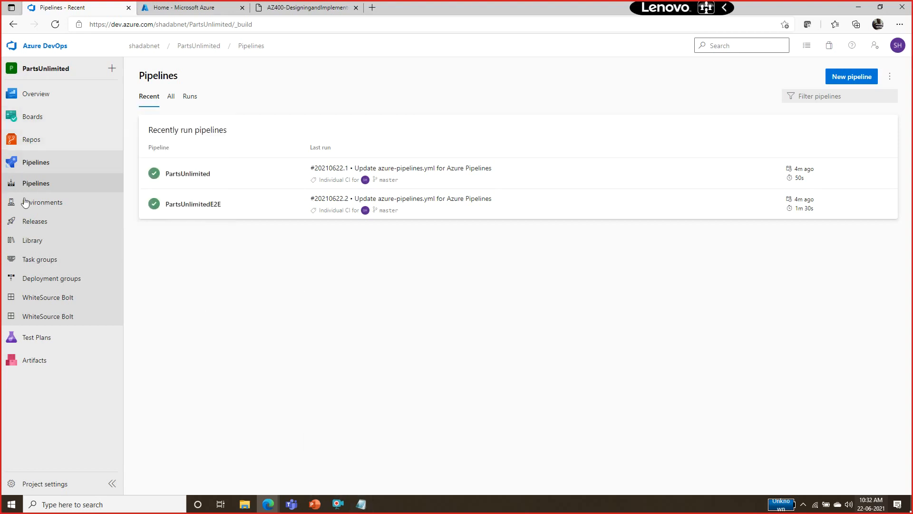
pyautogui.click(200, 206)
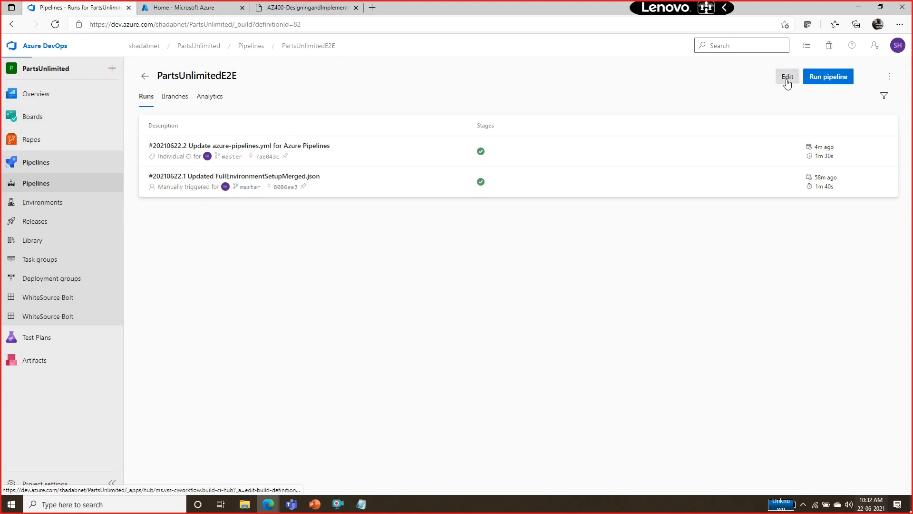
pyautogui.click(787, 80)
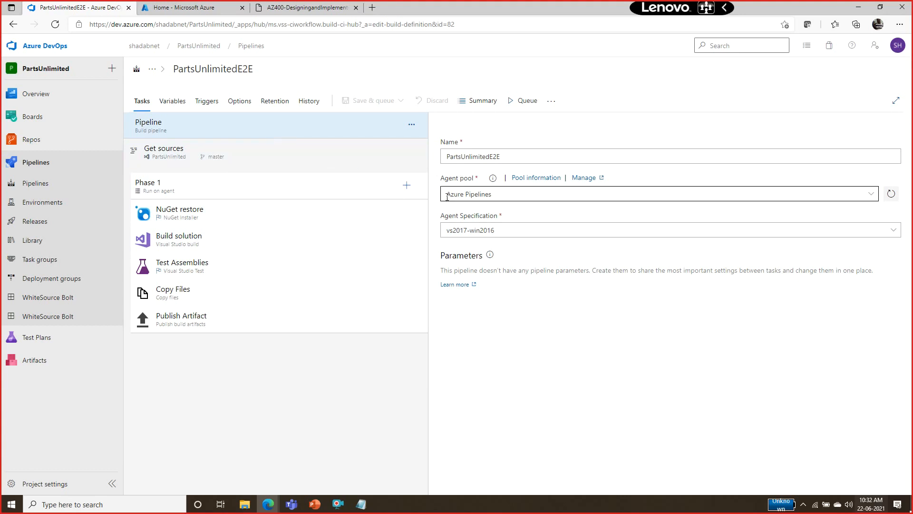
pyautogui.moveTo(457, 142); pyautogui.dragTo(541, 327)
pyautogui.click(541, 333)
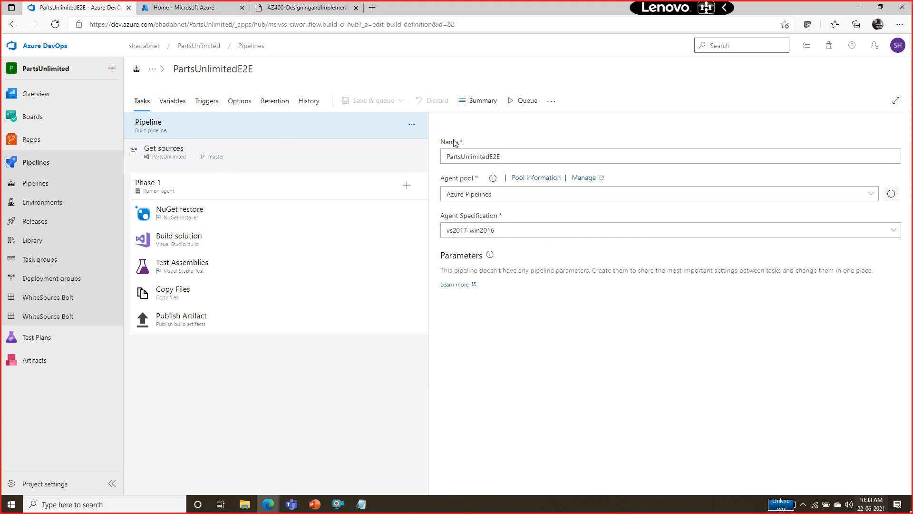
# Step: Examine the classic pipeline's general settings, its source settings, the Phase 1 job and the configuration of its tasks
pyautogui.moveTo(446, 141); pyautogui.dragTo(534, 338)
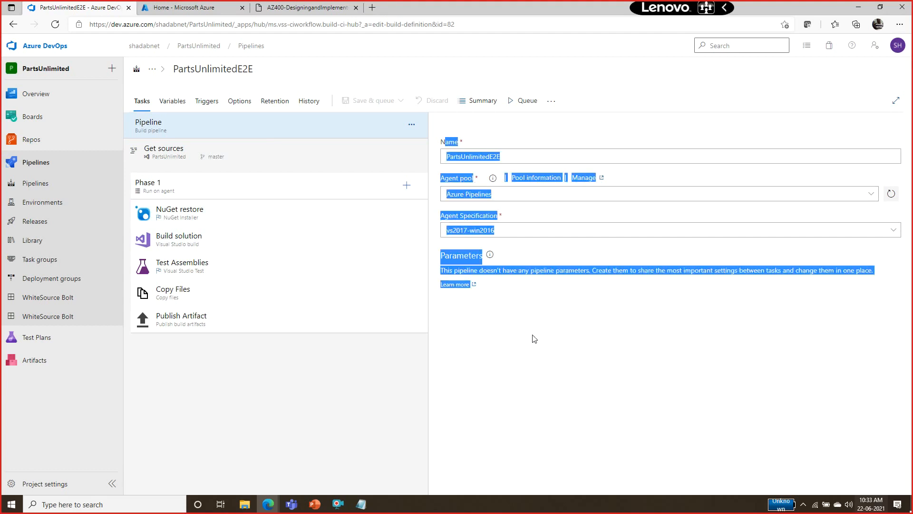
pyautogui.click(538, 350)
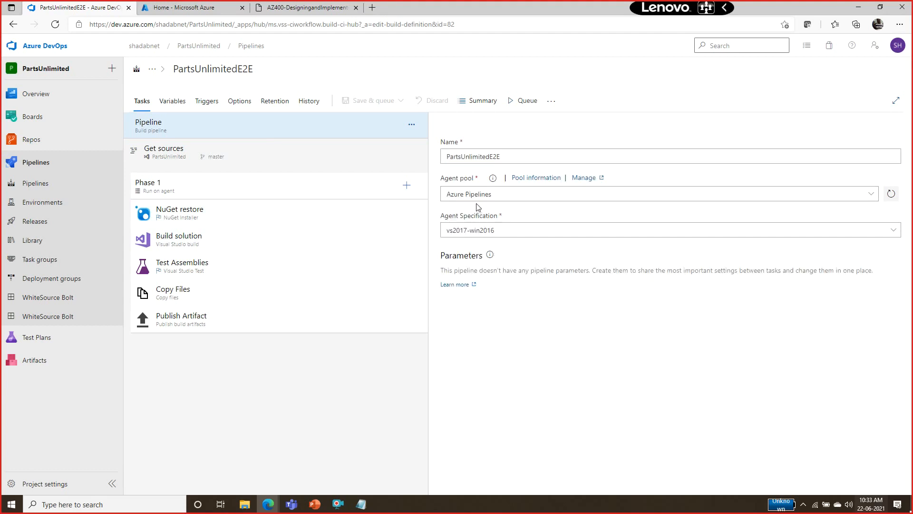
pyautogui.click(176, 153)
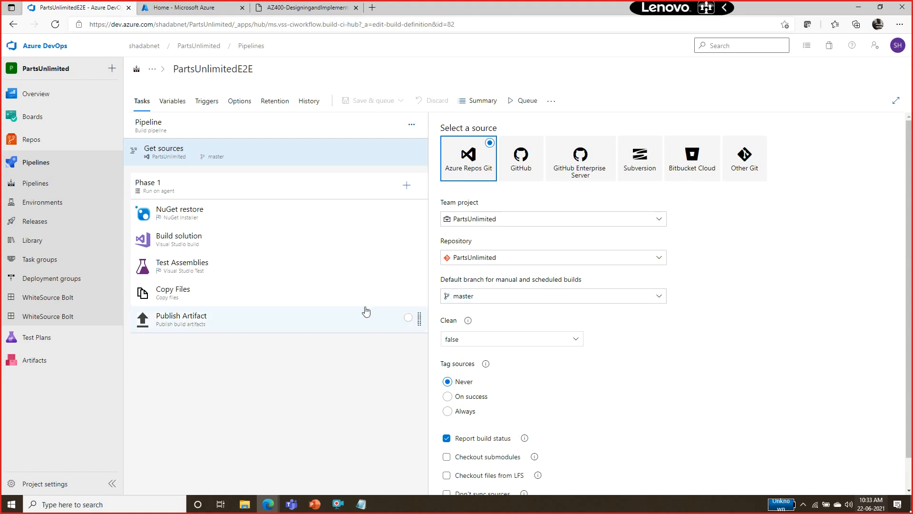
pyautogui.click(166, 196)
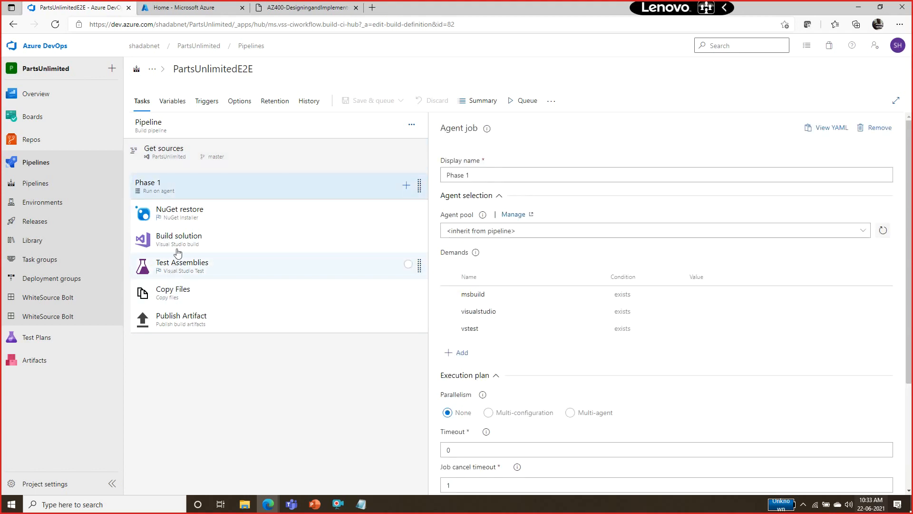
pyautogui.click(224, 221)
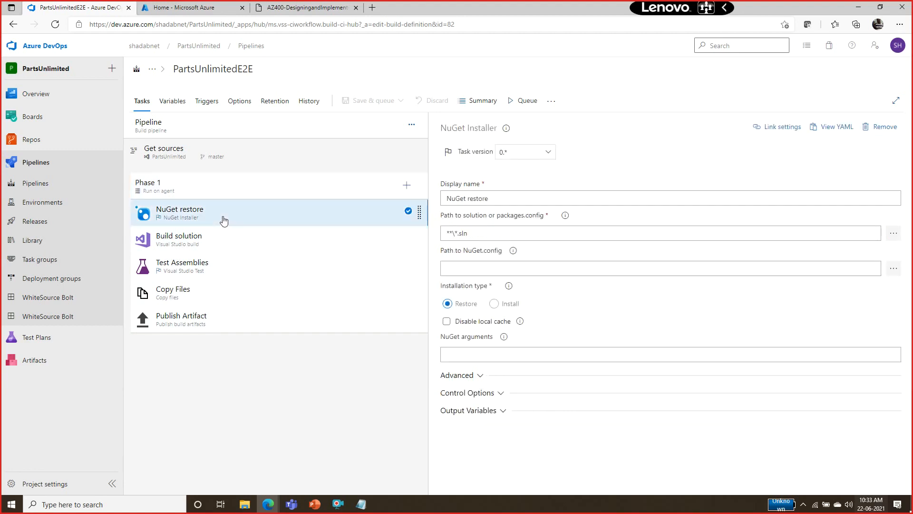
pyautogui.click(227, 245)
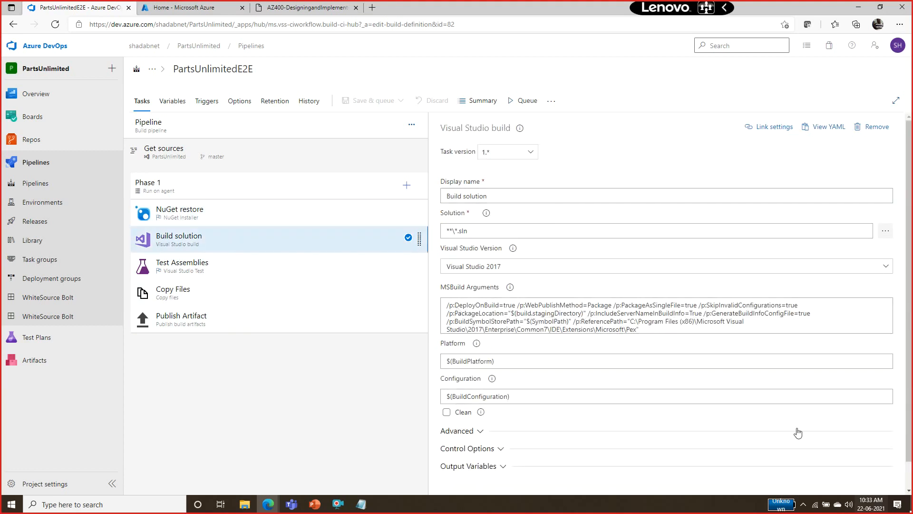
pyautogui.click(181, 270)
pyautogui.click(188, 299)
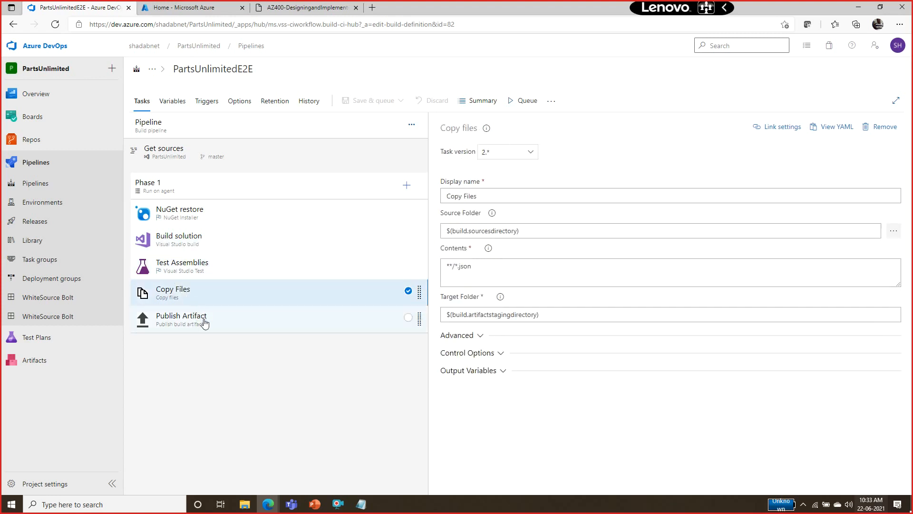
pyautogui.click(204, 322)
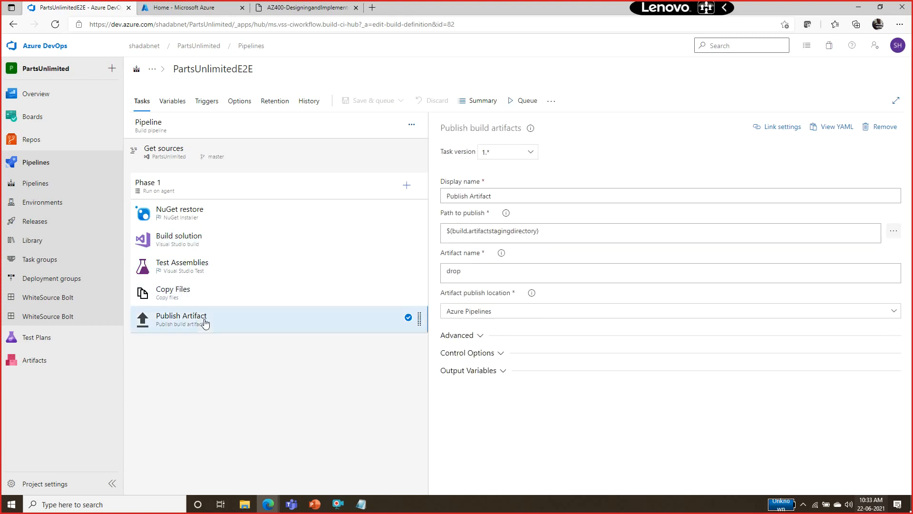
# Step: Switch to Notepad and examine the trigger section with its included branch in PartsUnlimitedE2E (3).yml
pyautogui.click(361, 504)
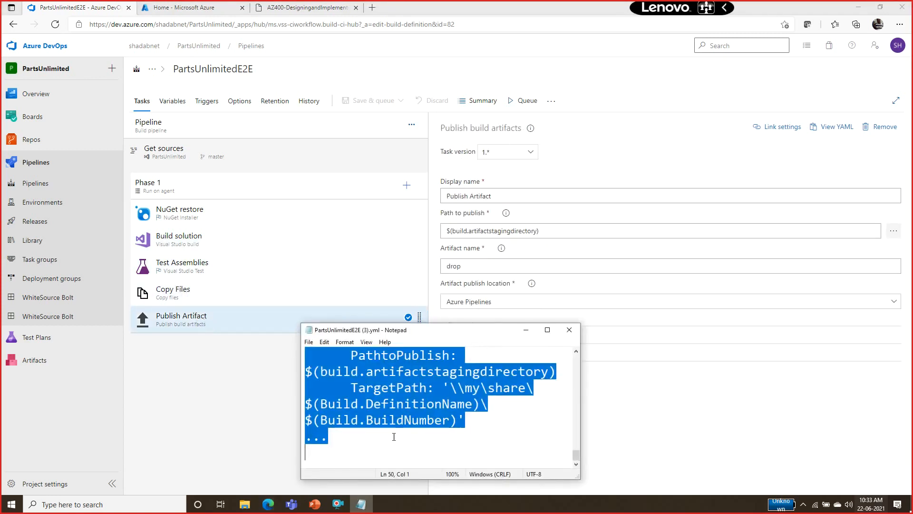
pyautogui.click(548, 330)
pyautogui.click(87, 288)
pyautogui.moveTo(912, 281); pyautogui.dragTo(902, 35)
pyautogui.moveTo(8, 24); pyautogui.dragTo(35, 29)
pyautogui.click(71, 31)
pyautogui.moveTo(259, 75); pyautogui.dragTo(4, 45)
pyautogui.click(134, 69)
pyautogui.moveTo(37, 77); pyautogui.dragTo(179, 77)
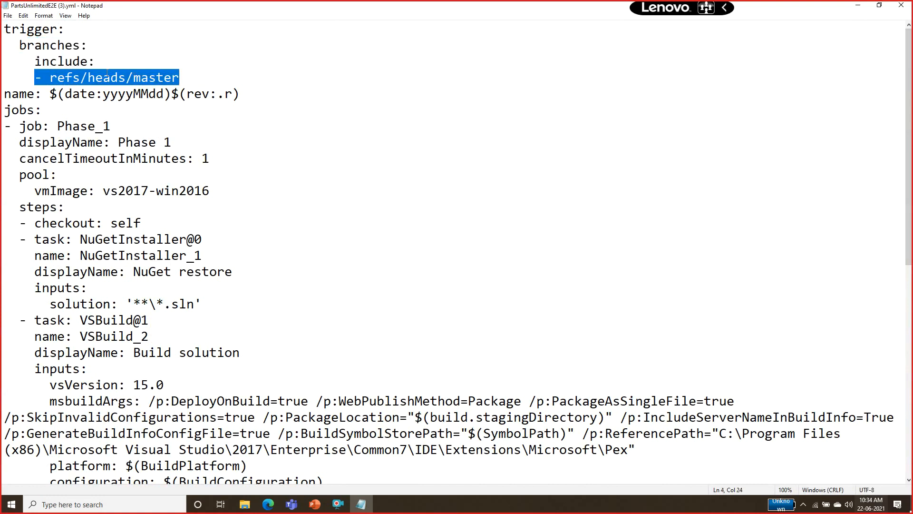
pyautogui.doubleClick(70, 59)
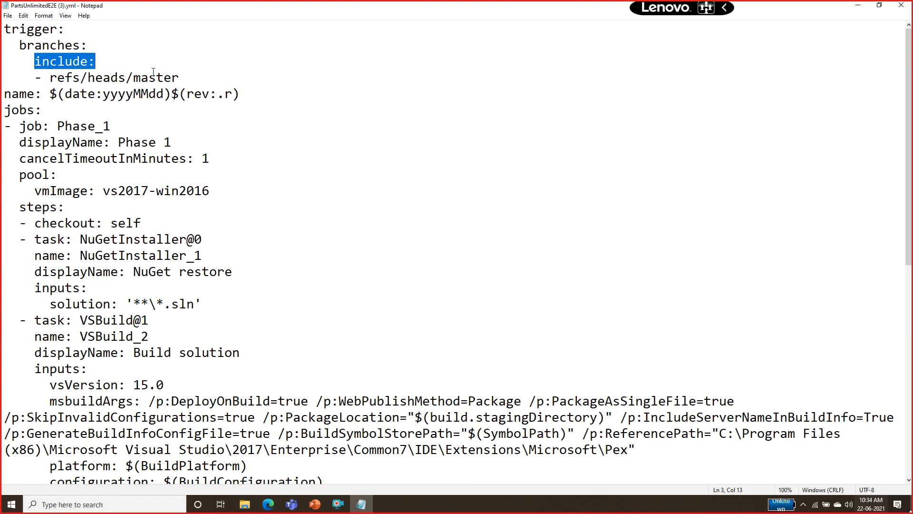
# Step: Examine the date and revision format in the YAML name and compare it with the run numbers in the recent pipelines list
pyautogui.moveTo(4, 94); pyautogui.dragTo(104, 96)
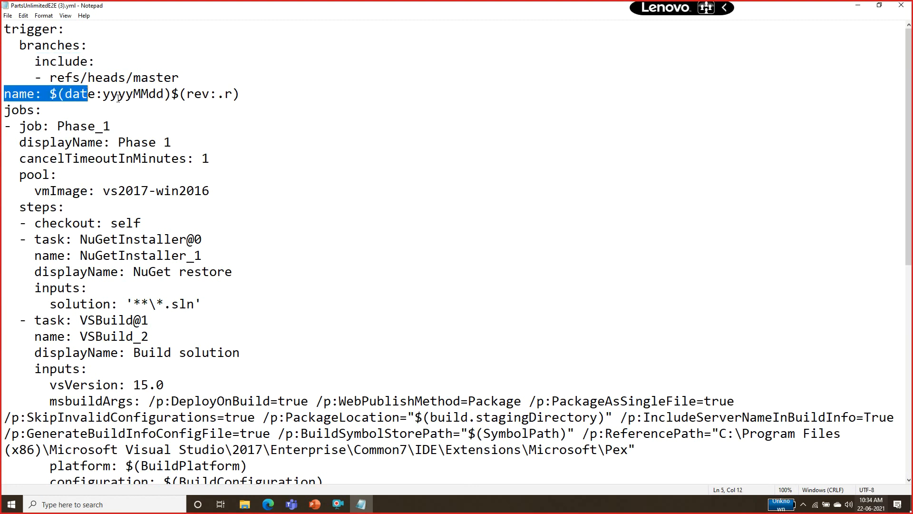
pyautogui.click(103, 94)
pyautogui.moveTo(103, 94); pyautogui.dragTo(118, 95)
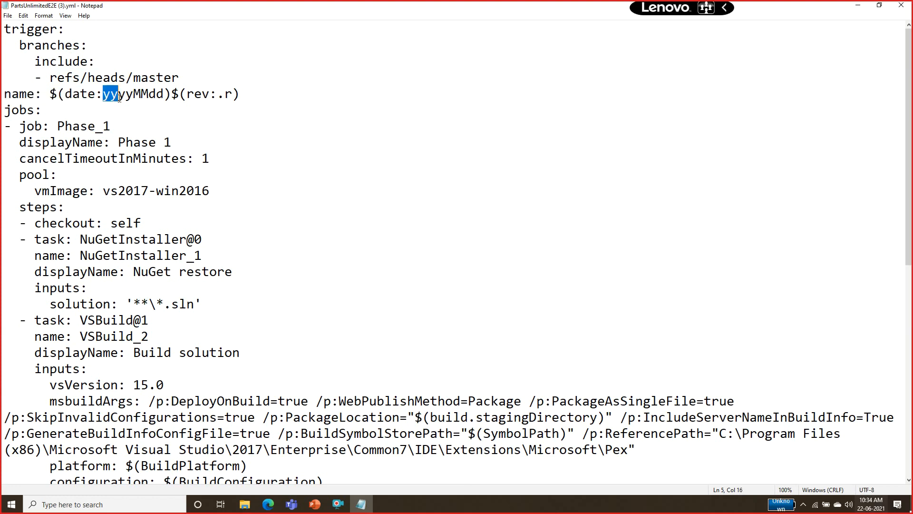
pyautogui.click(860, 6)
pyautogui.click(30, 186)
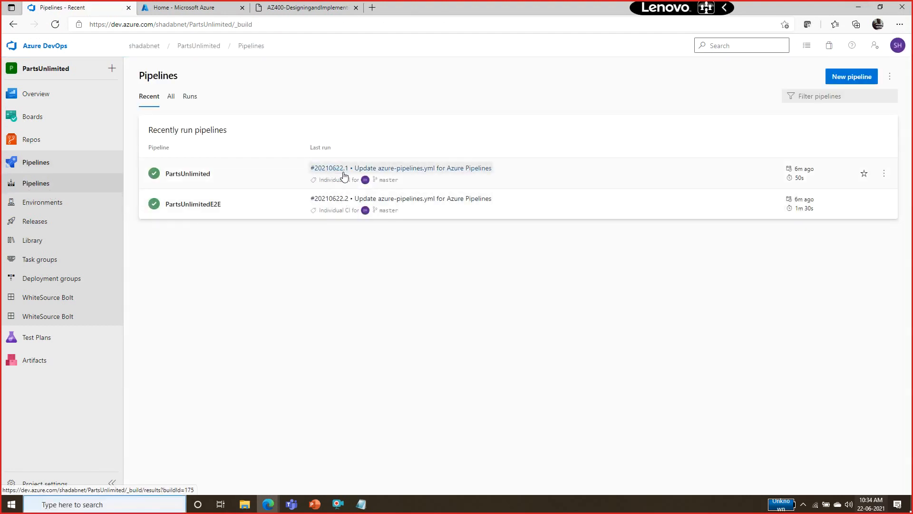
# Step: Return to the YAML file in Notepad and examine the Phase_1 job's cancel timeout, pool image and checkout step
pyautogui.click(361, 504)
pyautogui.moveTo(4, 111); pyautogui.dragTo(128, 163)
pyautogui.click(80, 162)
pyautogui.moveTo(190, 142); pyautogui.dragTo(212, 159)
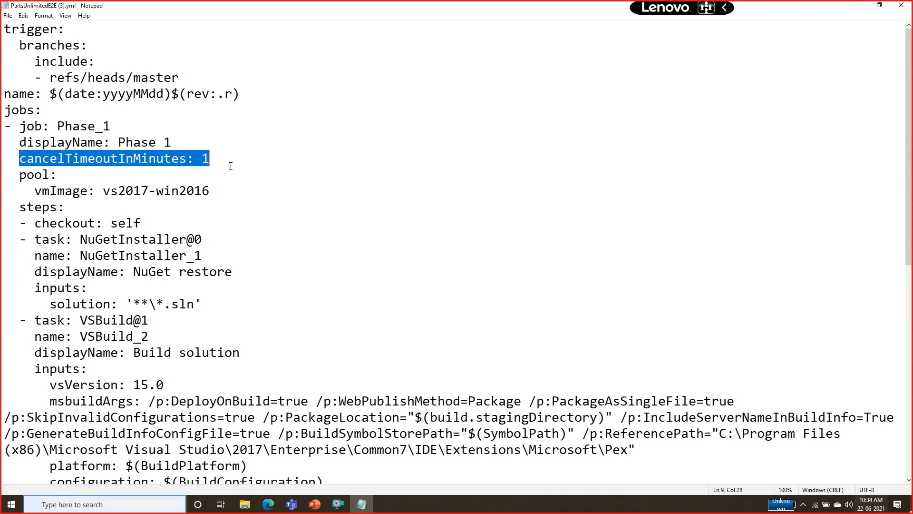
pyautogui.moveTo(26, 174); pyautogui.dragTo(1, 174)
pyautogui.click(235, 193)
pyautogui.doubleClick(175, 190)
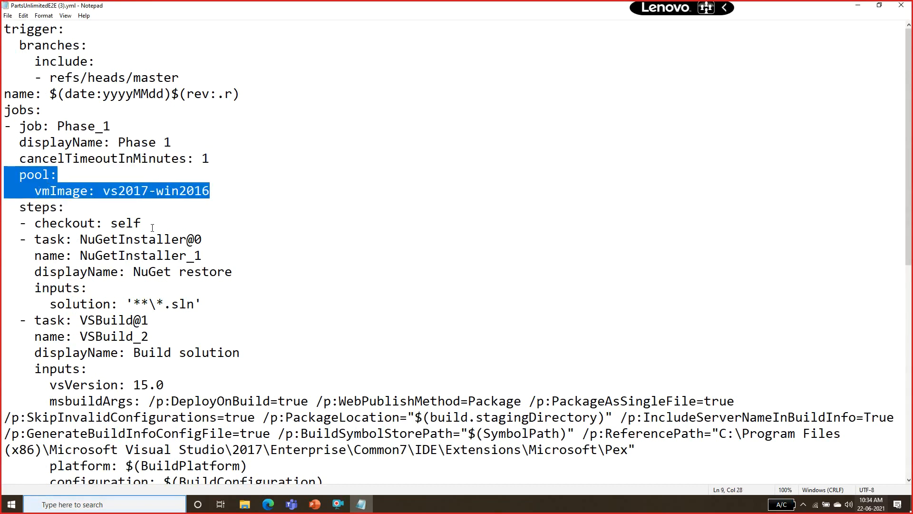
pyautogui.doubleClick(36, 209)
pyautogui.click(94, 222)
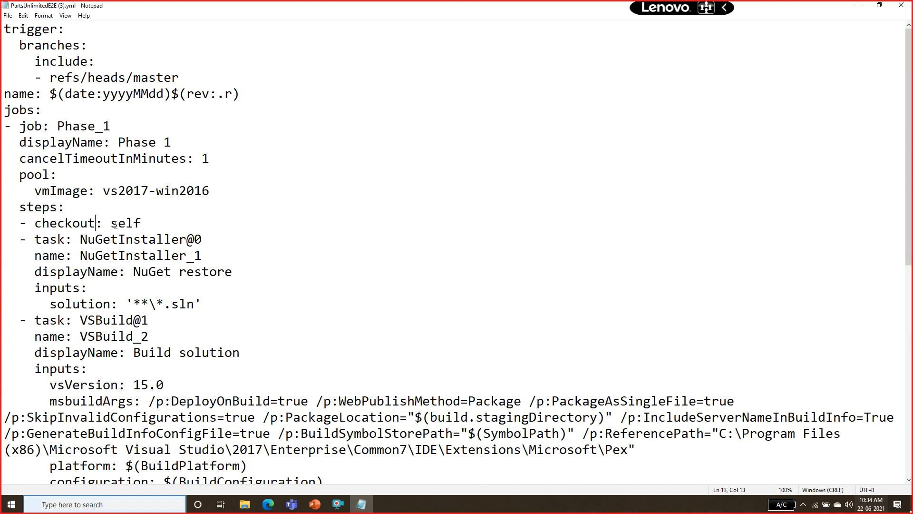
# Step: Examine the NuGetInstaller, VSBuild and VSTest tasks in the YAML file and close it
pyautogui.moveTo(100, 238); pyautogui.dragTo(230, 274)
pyautogui.click(244, 294)
pyautogui.moveTo(34, 224); pyautogui.dragTo(148, 338)
pyautogui.moveTo(149, 385); pyautogui.dragTo(186, 466)
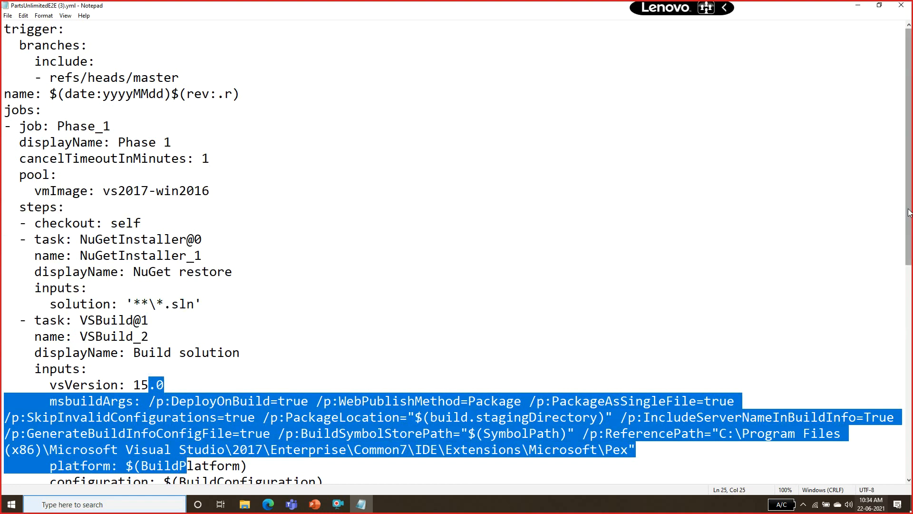
pyautogui.scroll(-4, 270, 247)
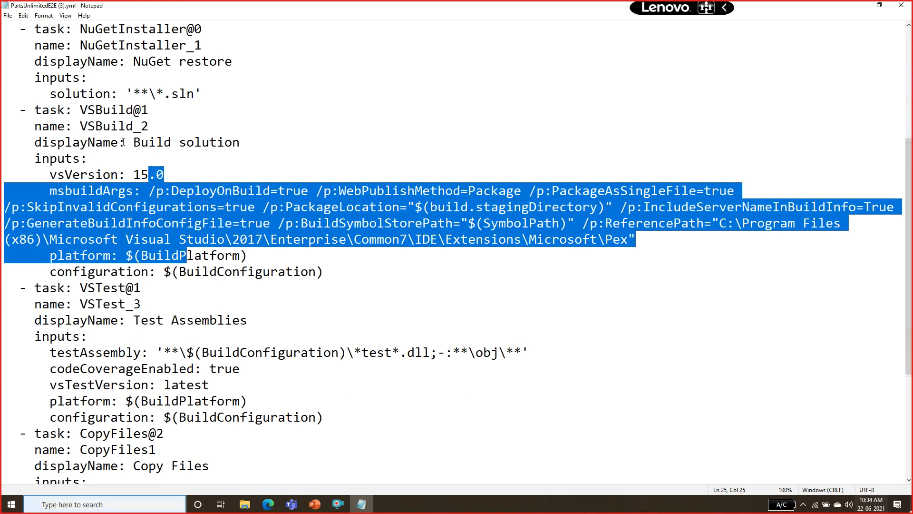
pyautogui.moveTo(31, 320); pyautogui.dragTo(209, 369)
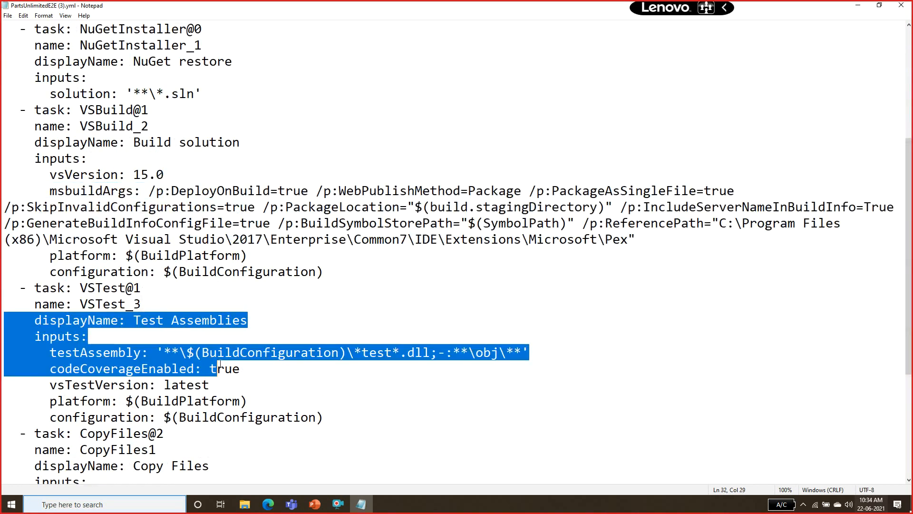
pyautogui.click(901, 5)
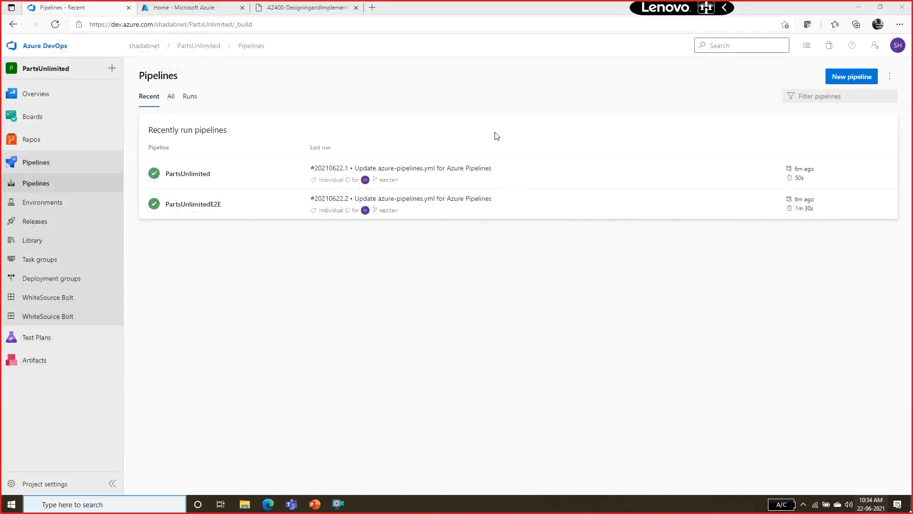
# Step: Start a new pipeline from Azure Repos Git using the PartsUnlimited repository
pyautogui.click(849, 75)
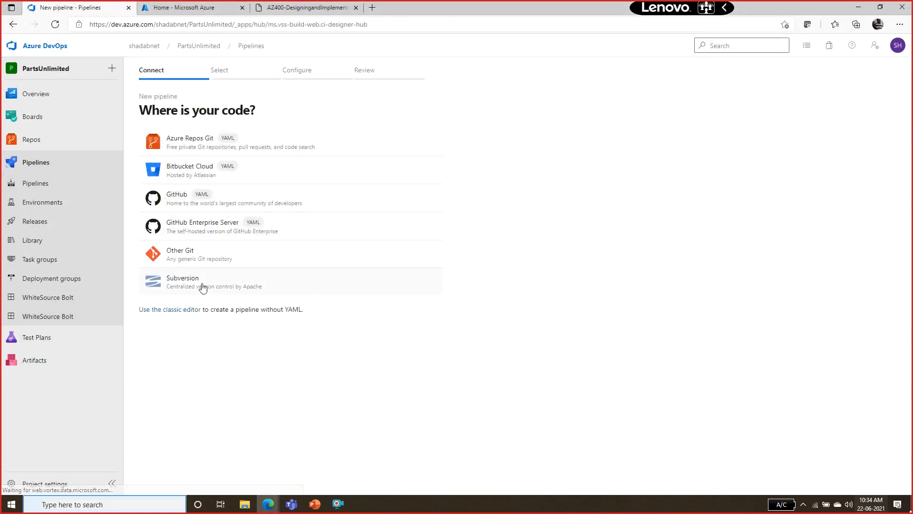
pyautogui.click(196, 152)
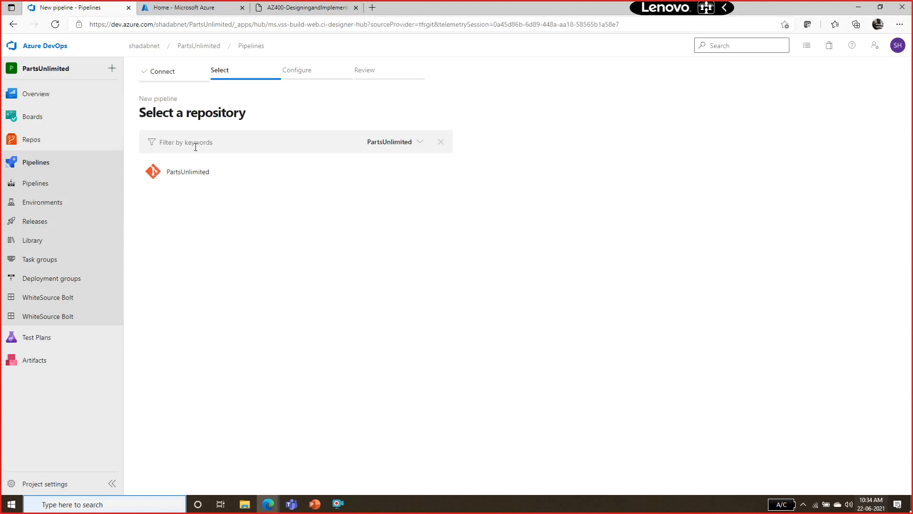
pyautogui.click(188, 174)
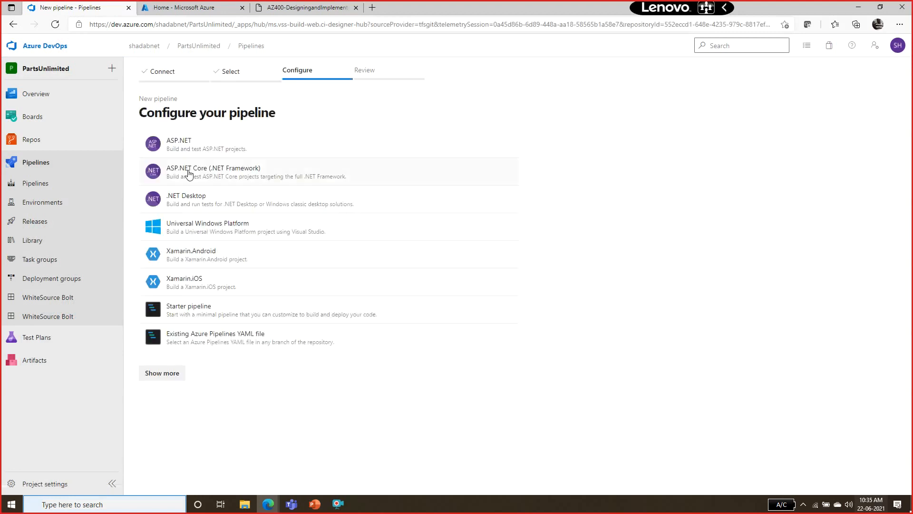
# Step: Configure the pipeline from the Starter pipeline template and set its vmImage to vs2017-win2016
pyautogui.click(175, 312)
pyautogui.click(408, 266)
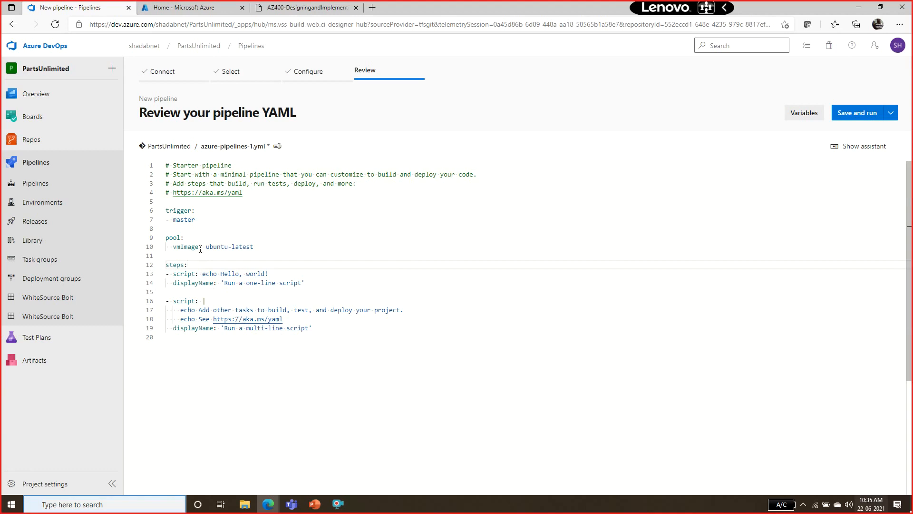
pyautogui.moveTo(174, 213)
pyautogui.mouseDown()
pyautogui.moveTo(200, 227)
pyautogui.moveTo(168, 213)
pyautogui.mouseUp()
pyautogui.click(202, 226)
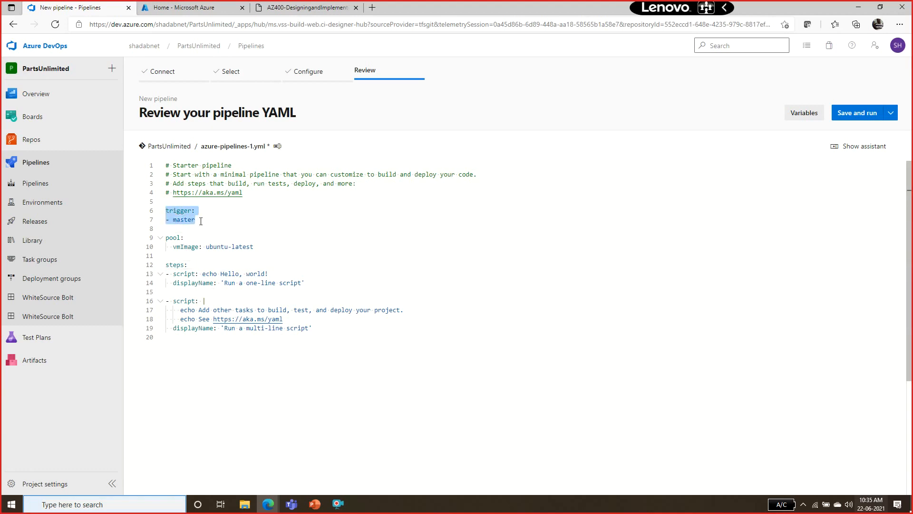
pyautogui.doubleClick(191, 220)
pyautogui.moveTo(207, 247); pyautogui.dragTo(256, 247)
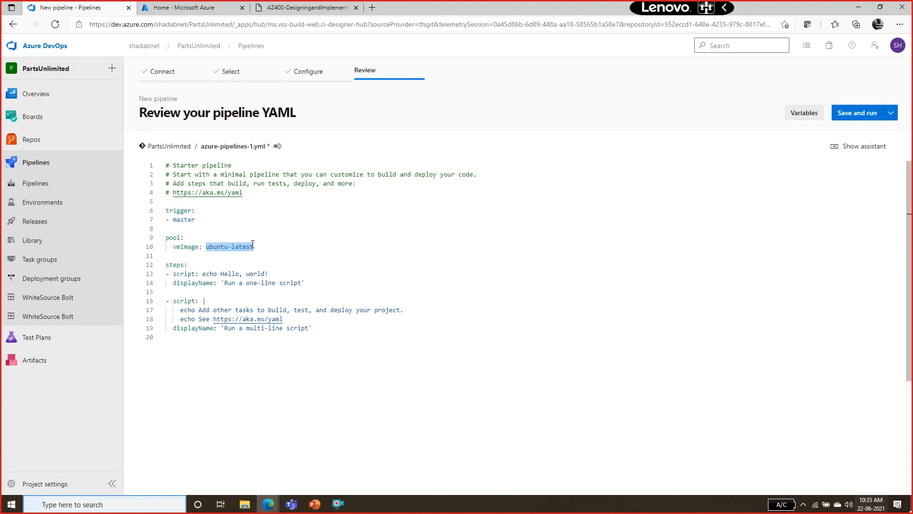
pyautogui.write('vs2017-win')
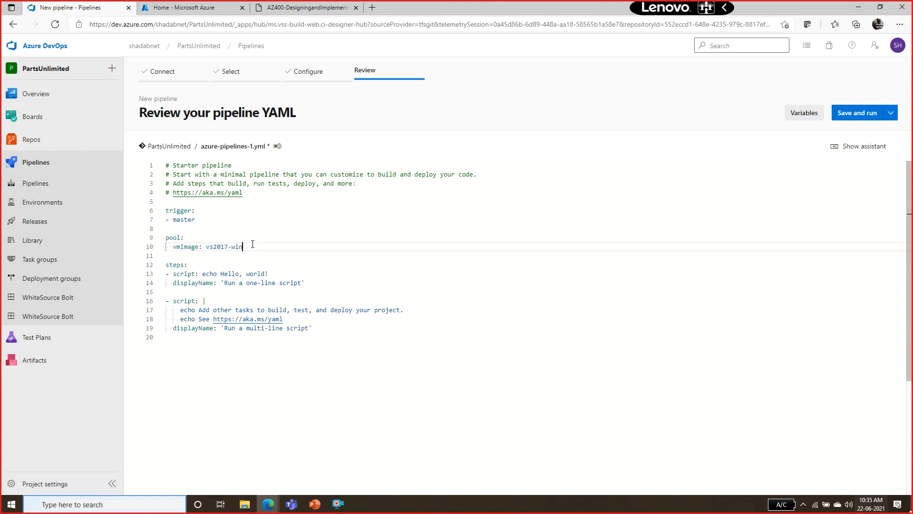
pyautogui.write('2016')
# Step: Review the starter pipeline's one-line and multi-line script steps, and return to the template choice, discarding the unsaved changes
pyautogui.moveTo(202, 273); pyautogui.dragTo(267, 274)
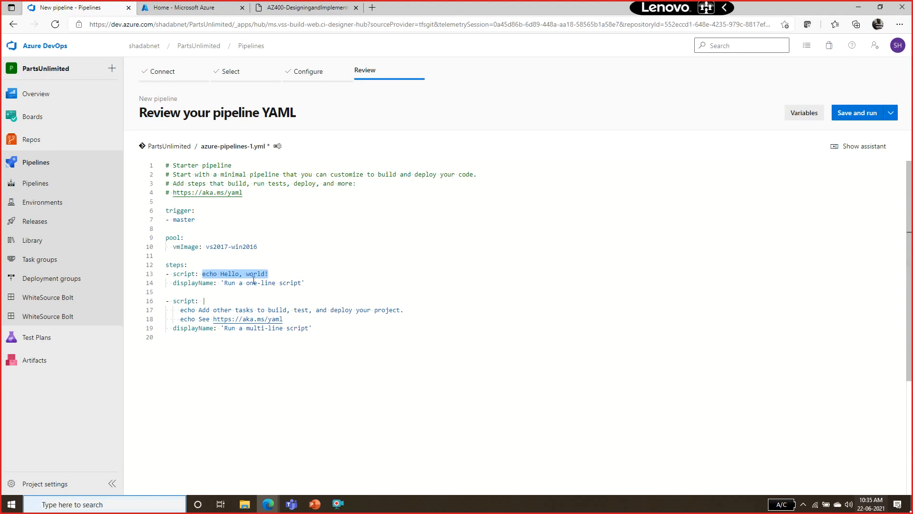
pyautogui.moveTo(169, 272); pyautogui.dragTo(298, 329)
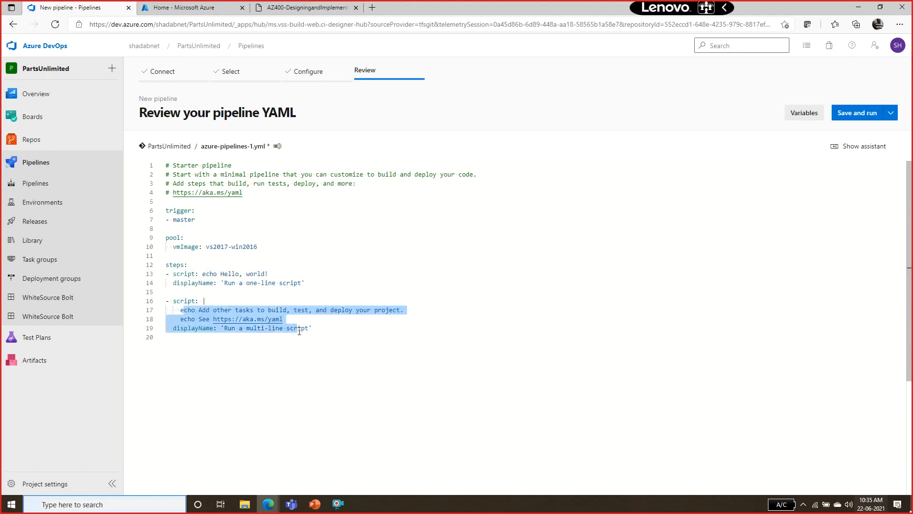
pyautogui.moveTo(253, 254); pyautogui.dragTo(291, 322)
pyautogui.click(425, 301)
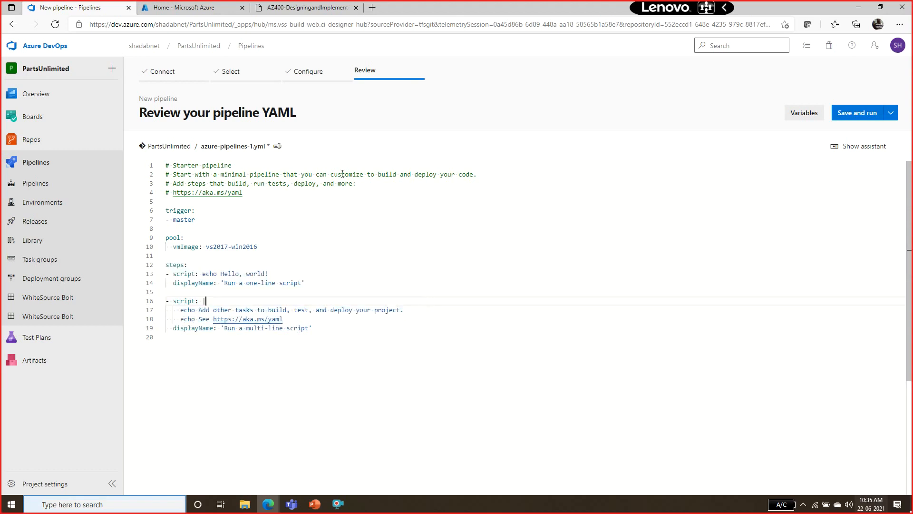
pyautogui.click(13, 24)
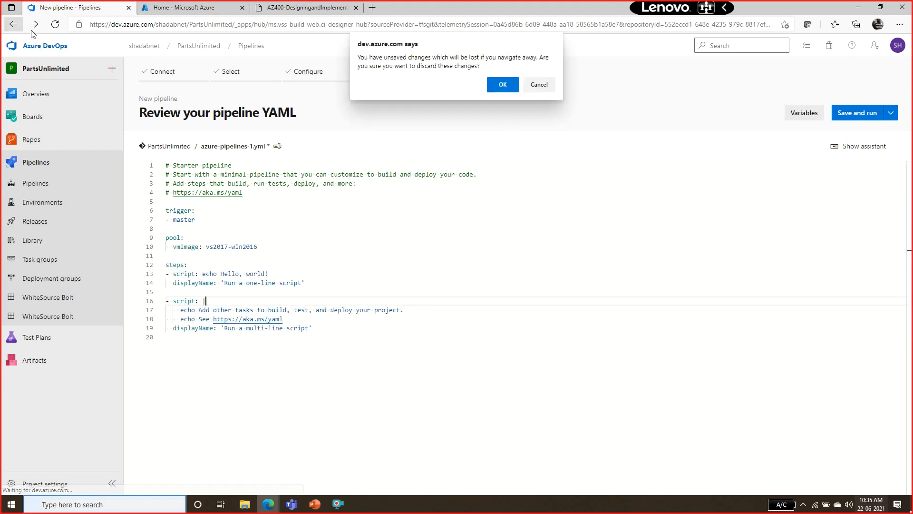
pyautogui.click(497, 87)
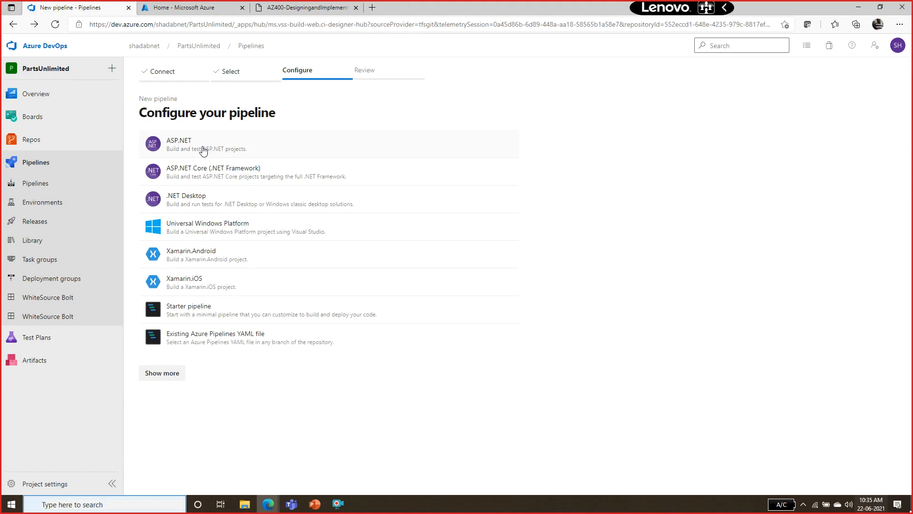
# Step: Configure the pipeline from the ASP.NET template and review the pool and variables sections of its YAML
pyautogui.click(203, 151)
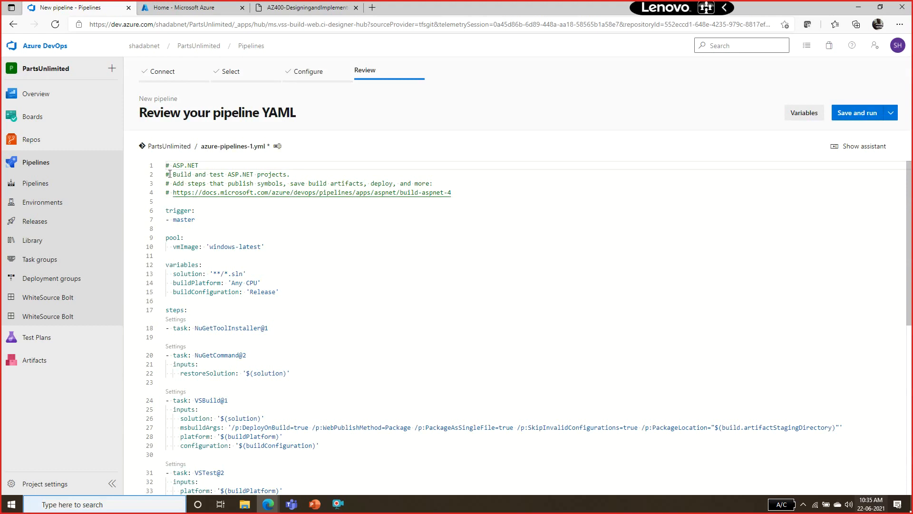
pyautogui.moveTo(179, 229); pyautogui.dragTo(285, 251)
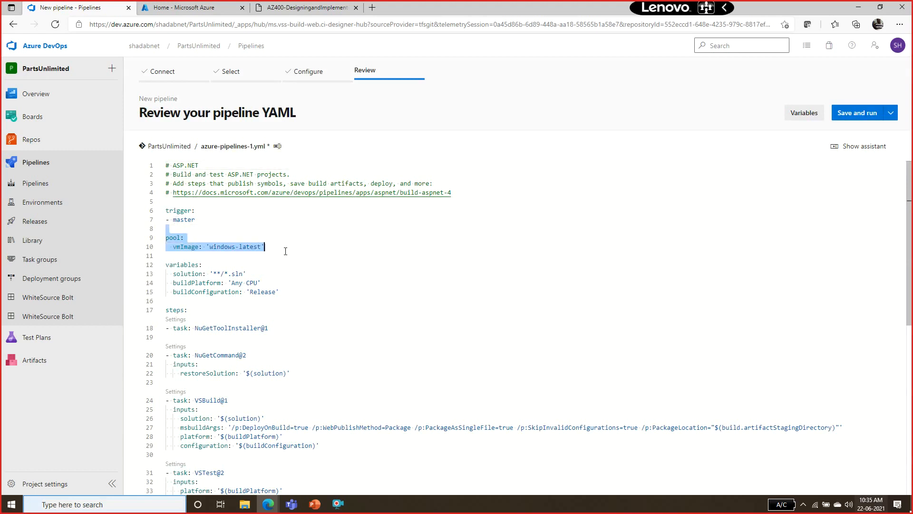
pyautogui.moveTo(180, 256); pyautogui.dragTo(286, 292)
pyautogui.click(286, 291)
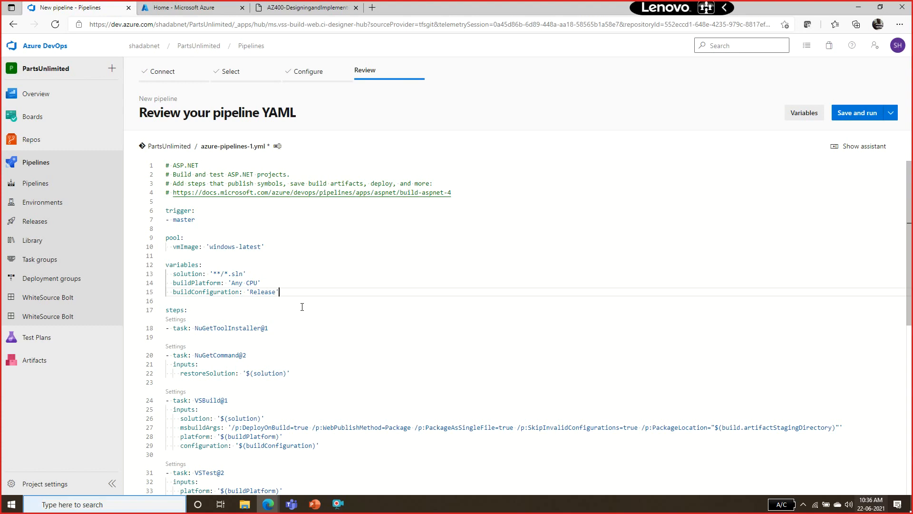
# Step: Review the tasks under steps in the YAML, from NuGetToolInstaller@1 through NuGetCommand@2 and VSBuild@1 to VSTest@2
pyautogui.press('Down')
pyautogui.press('Down')
pyautogui.press('Down')
pyautogui.press('Down')
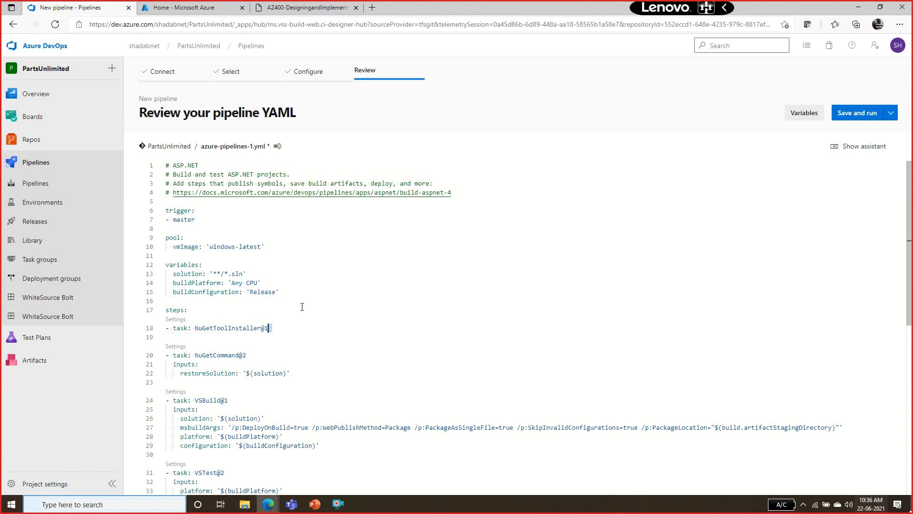
pyautogui.hotkey('shift', 'Up')
pyautogui.hotkey('shift', 'Up')
pyautogui.hotkey('shift', 'Right')
pyautogui.press('Up')
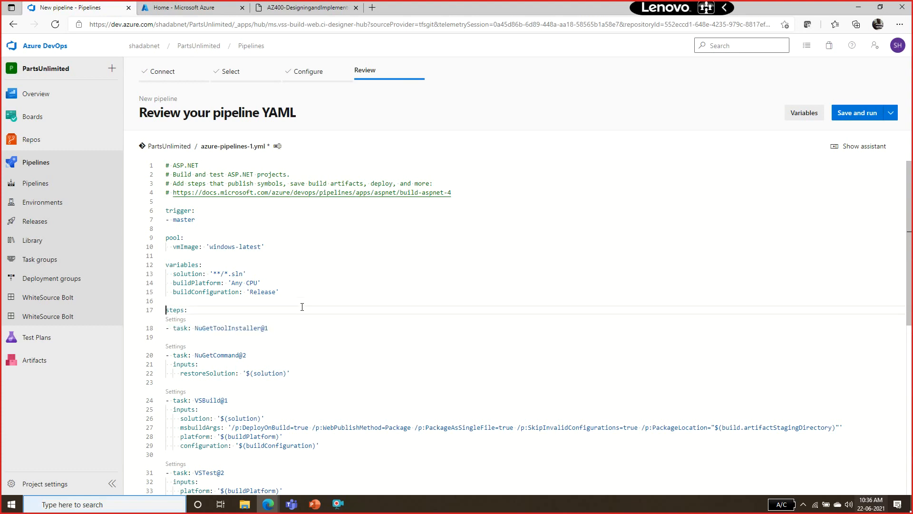
pyautogui.press('Down')
pyautogui.hotkey('shift', 'Down')
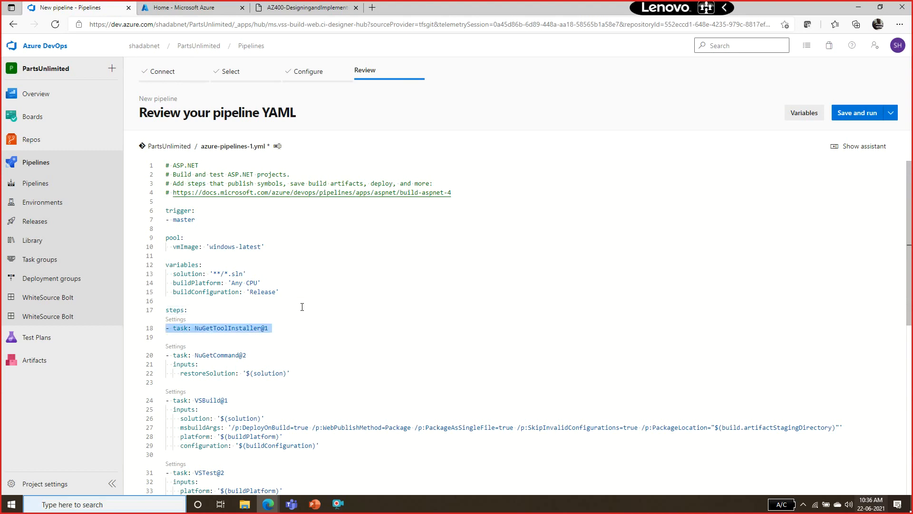
pyautogui.hotkey('shift', 'Down')
pyautogui.hotkey('shift', 'Down')
pyautogui.hotkey('shift', 'Down')
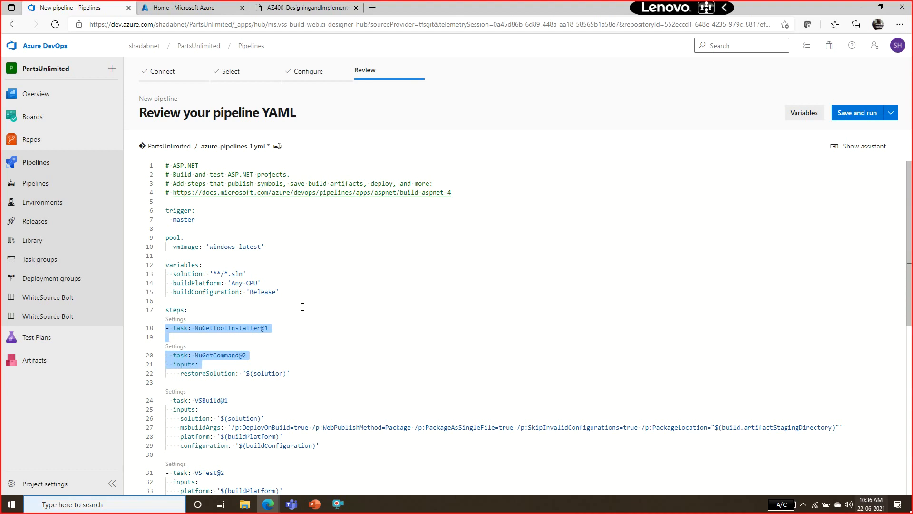
pyautogui.hotkey('shift', 'Down')
pyautogui.hotkey('shift', 'Down')
pyautogui.hotkey('shift', 'Down')
pyautogui.hotkey('shift', 'Down')
pyautogui.hotkey('shift', 'Down')
pyautogui.hotkey('shift', 'Down')
pyautogui.hotkey('shift', 'Down')
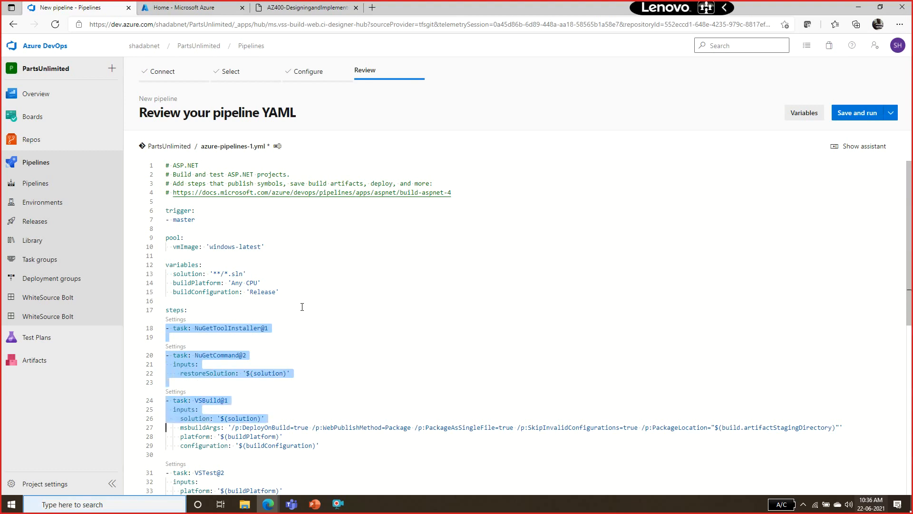
pyautogui.hotkey('shift', 'Down')
pyautogui.hotkey('shift', 'Down')
pyautogui.hotkey('shift', 'Down')
pyautogui.hotkey('shift', 'Down')
pyautogui.hotkey('shift', 'Down')
pyautogui.hotkey('shift', 'Down')
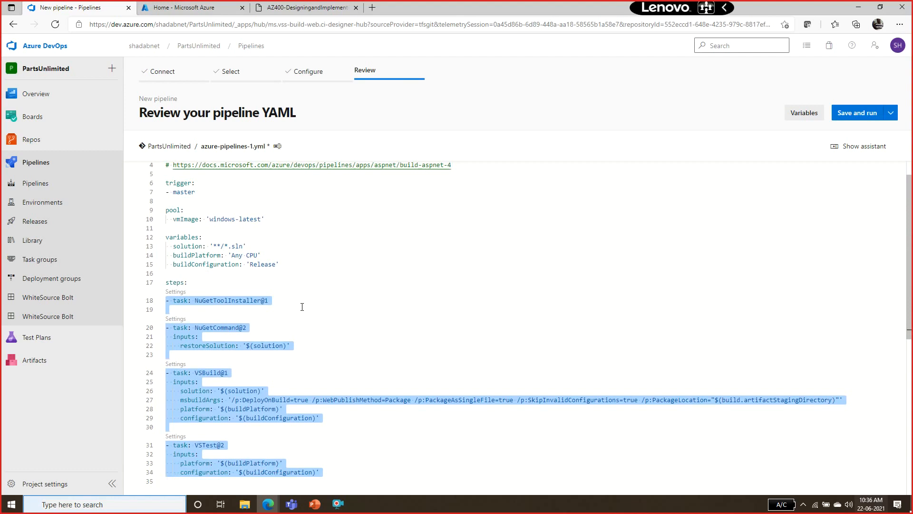
pyautogui.press('Down')
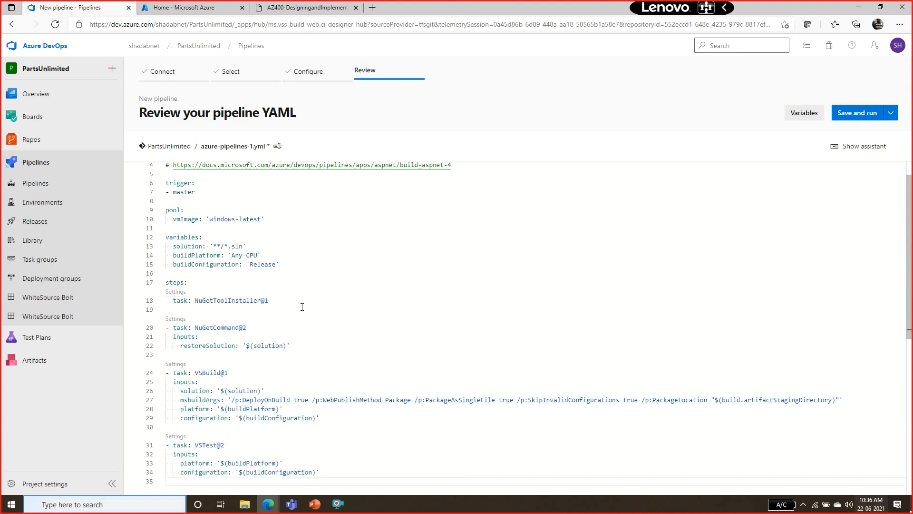
# Step: Delete the VSTest@2 task and its inputs from the end of the YAML
pyautogui.click(183, 427)
pyautogui.moveTo(183, 427); pyautogui.dragTo(439, 496)
pyautogui.press('BackSpace')
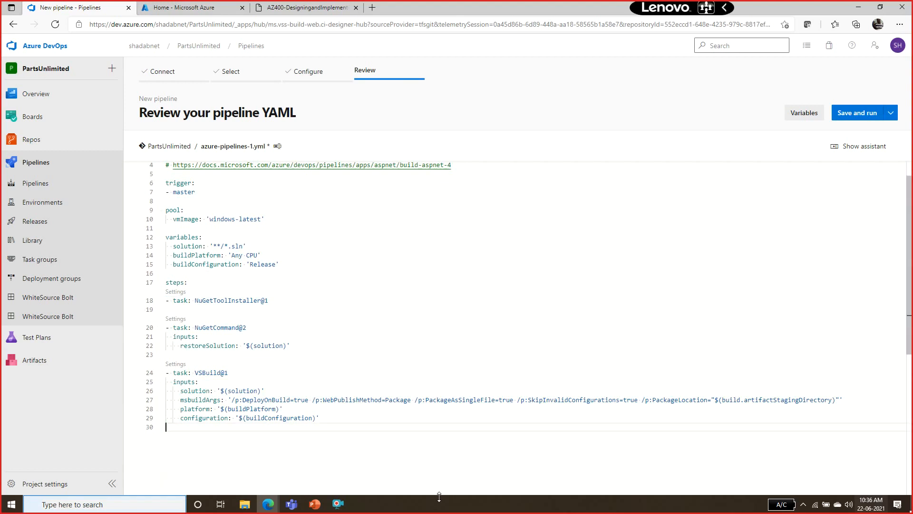
# Step: Find the Visual Studio Test task by searching for "test" and add it with default settings on a new line below VSBuild@1
pyautogui.press('Return')
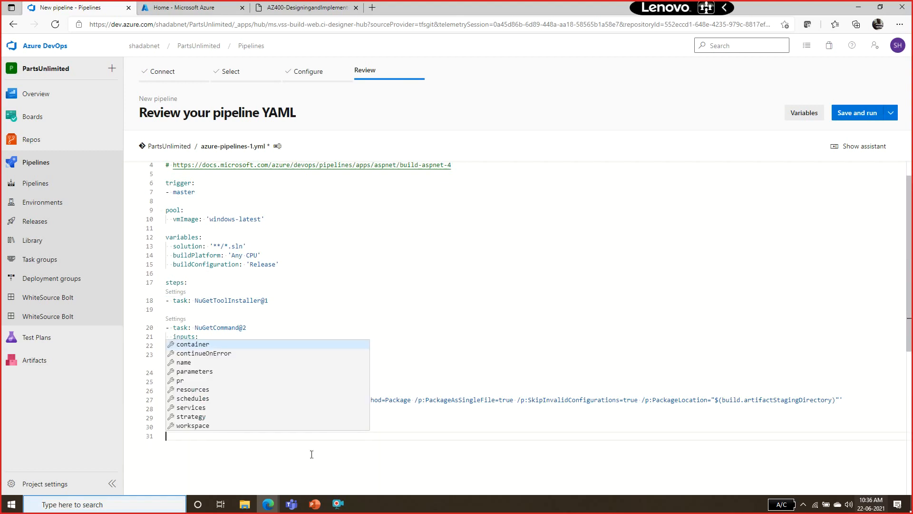
pyautogui.click(441, 430)
pyautogui.click(185, 436)
pyautogui.click(870, 147)
pyautogui.click(833, 173)
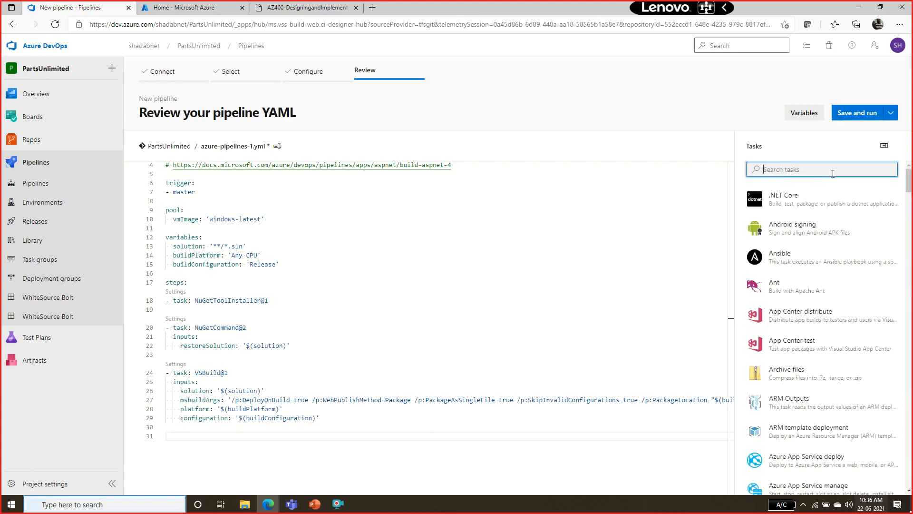
pyautogui.write('test')
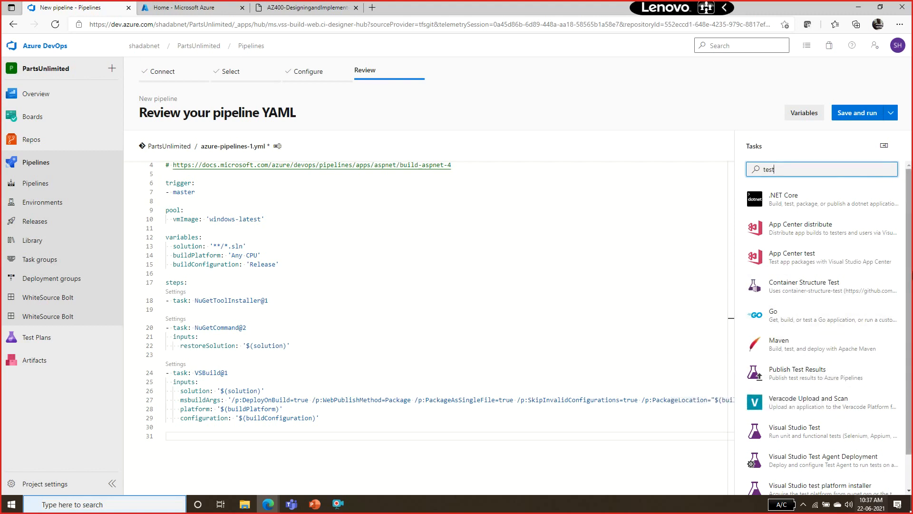
pyautogui.moveTo(911, 265); pyautogui.dragTo(911, 308)
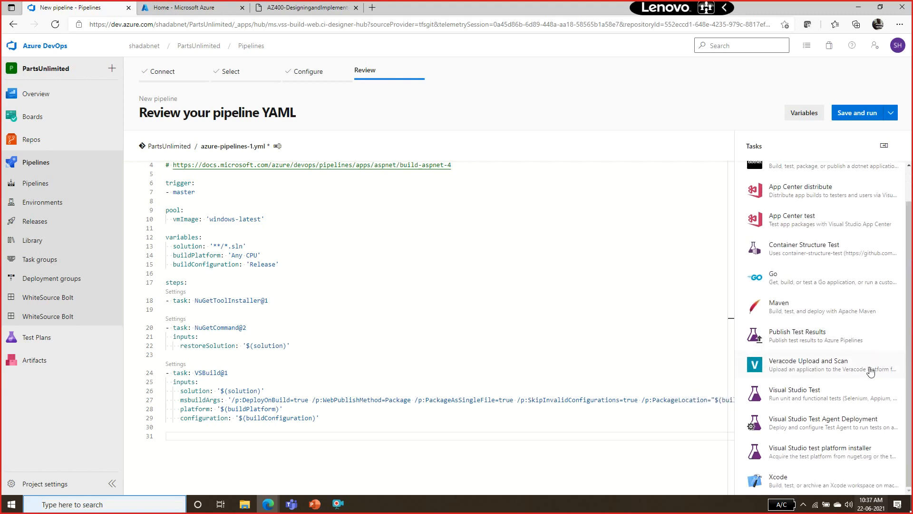
pyautogui.click(819, 398)
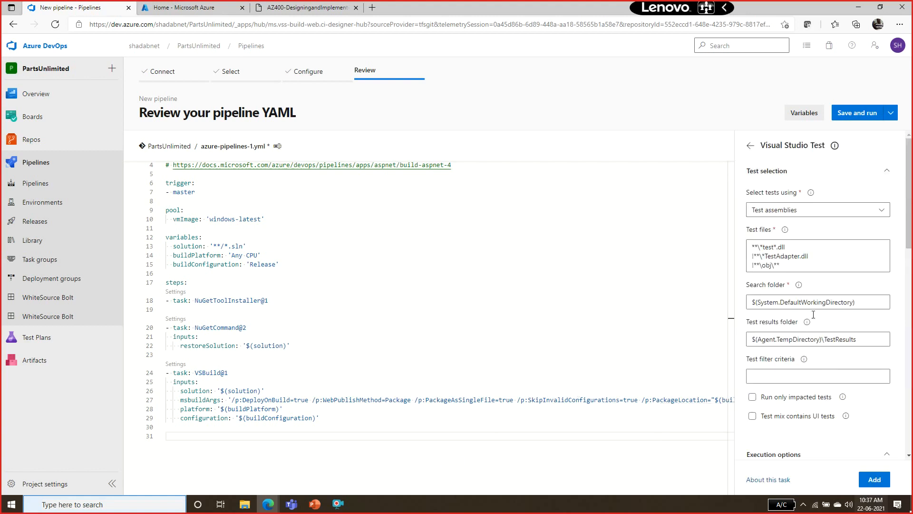
pyautogui.click(877, 487)
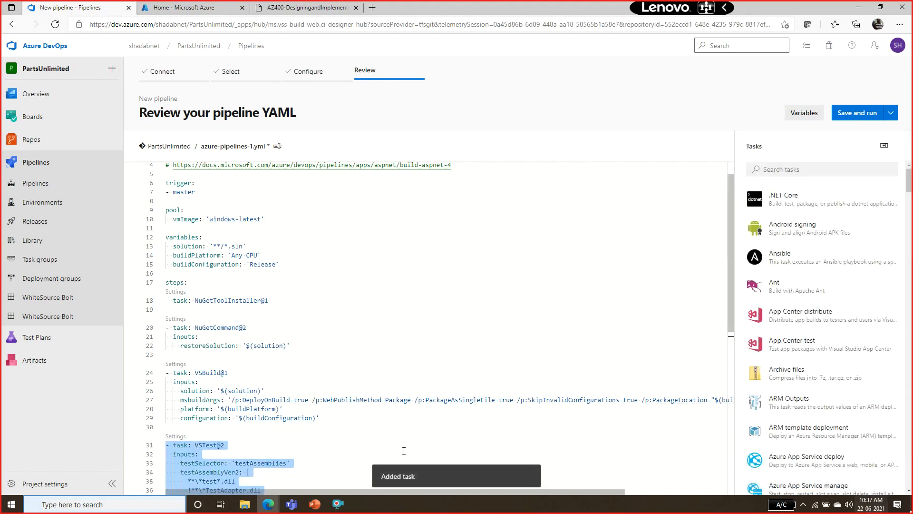
# Step: Add unindented blank lines below the searchFolder line of the VSTest@2 task
pyautogui.press('Down')
pyautogui.press('Down')
pyautogui.press('Down')
pyautogui.press('Down')
pyautogui.press('End')
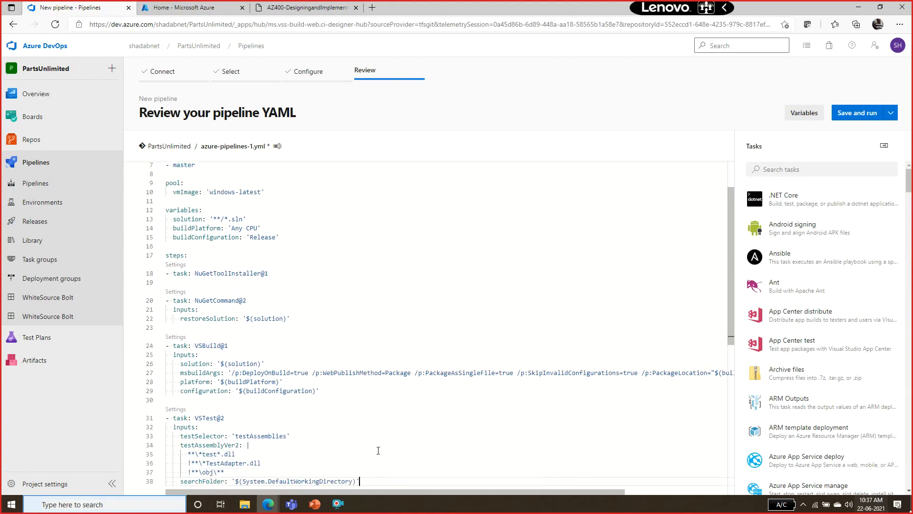
pyautogui.press('Return')
pyautogui.press('BackSpace')
pyautogui.press('BackSpace')
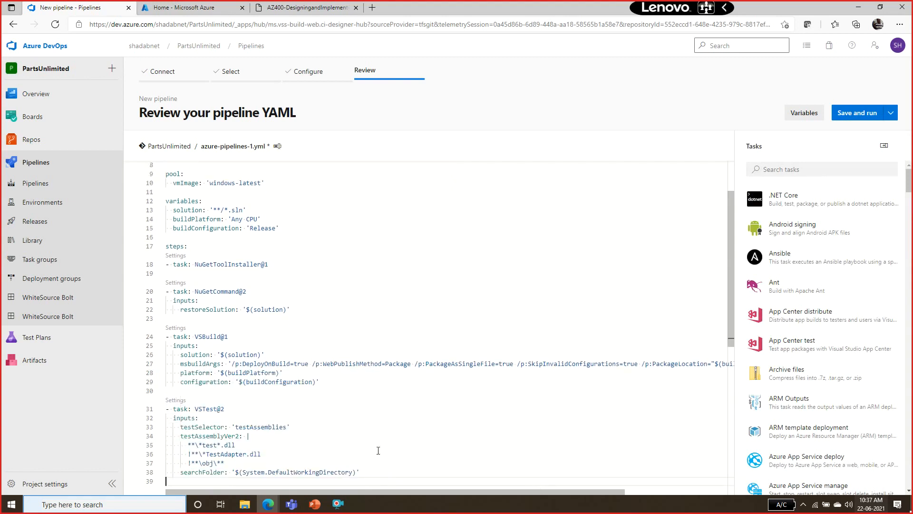
pyautogui.press('Return')
pyautogui.press('Escape')
# Step: Add a Copy and Publish Build Artifacts task at the end of the YAML with artifact name buildname and artifact type Server
pyautogui.click(840, 170)
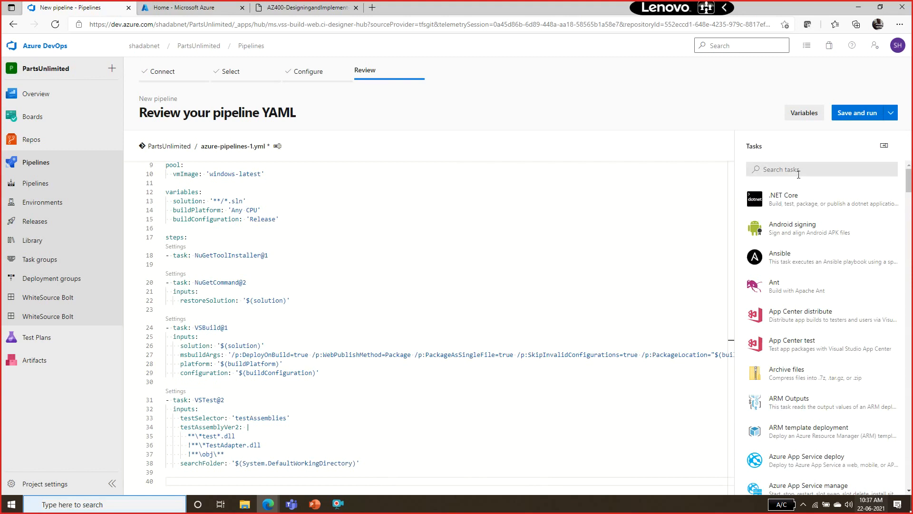
pyautogui.write('pu')
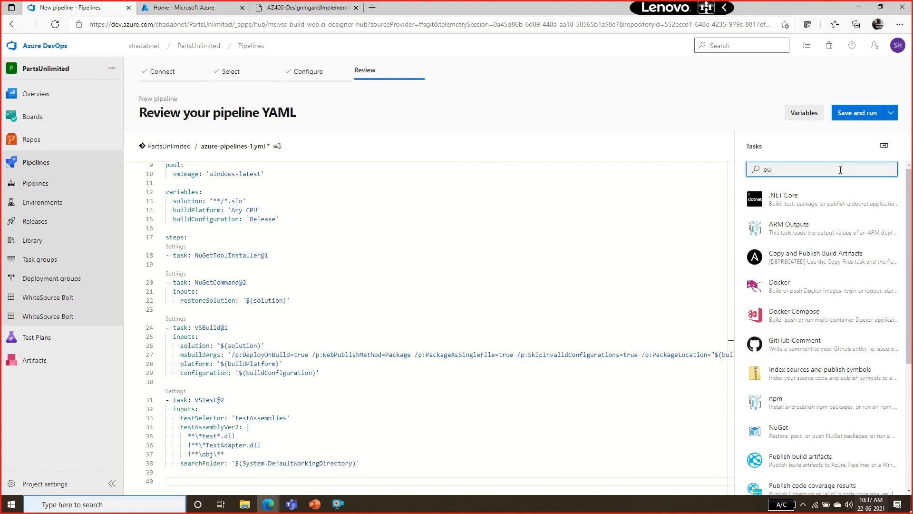
pyautogui.write('blis')
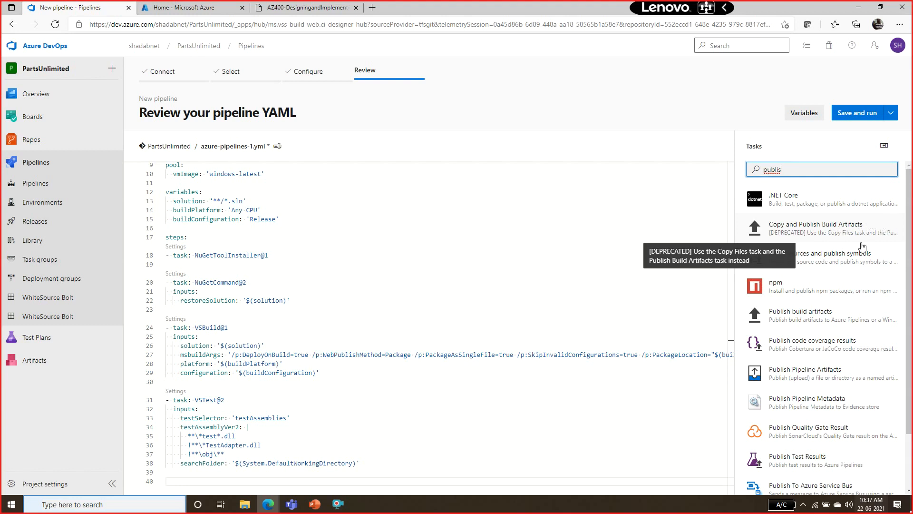
pyautogui.click(848, 229)
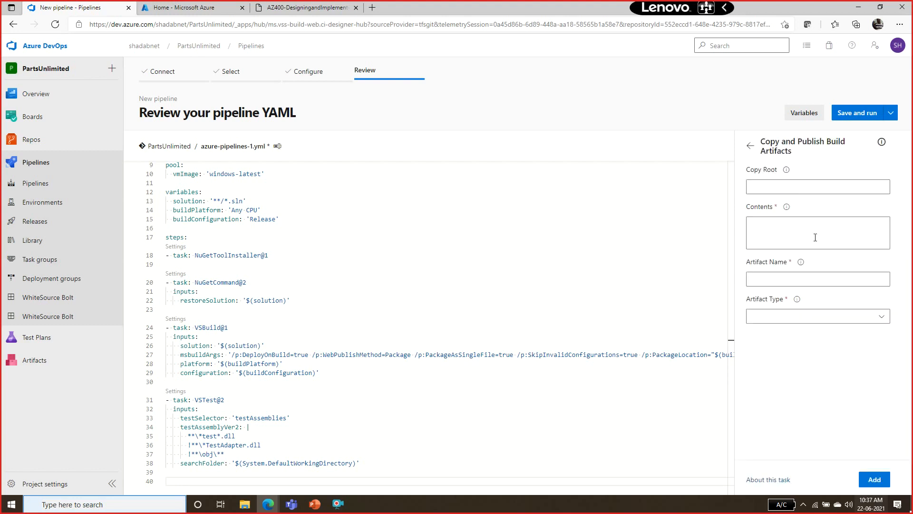
pyautogui.click(799, 185)
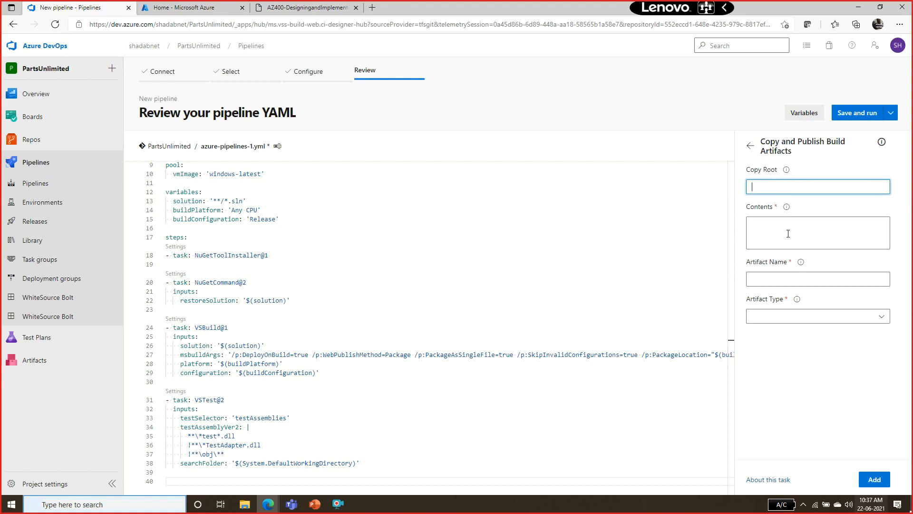
pyautogui.click(814, 278)
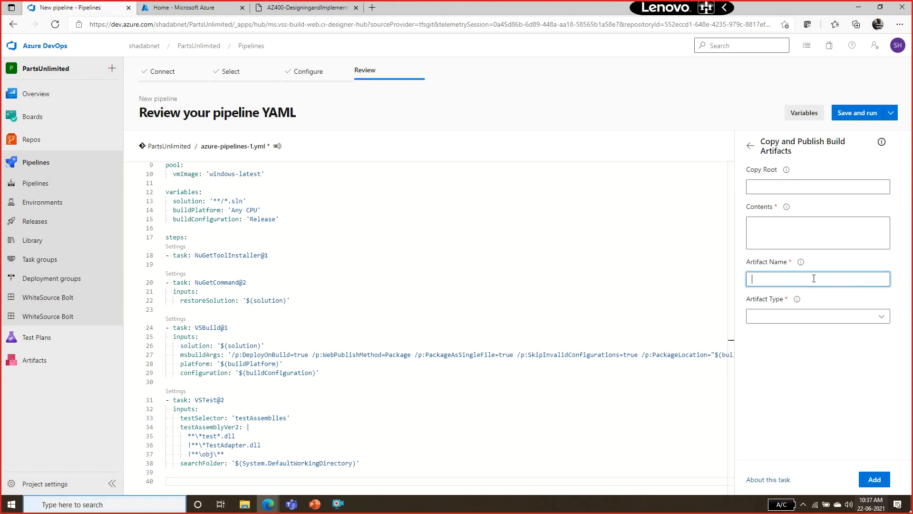
pyautogui.write('buildname')
pyautogui.click(813, 319)
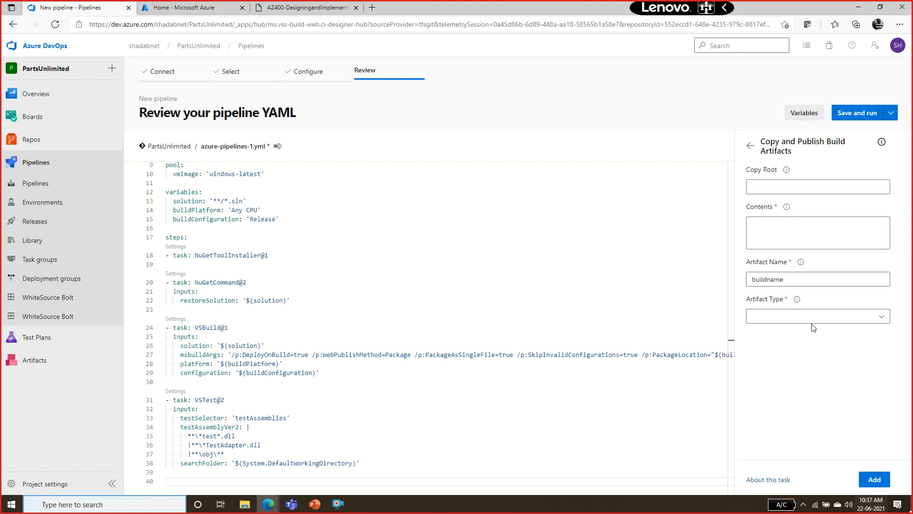
pyautogui.click(799, 336)
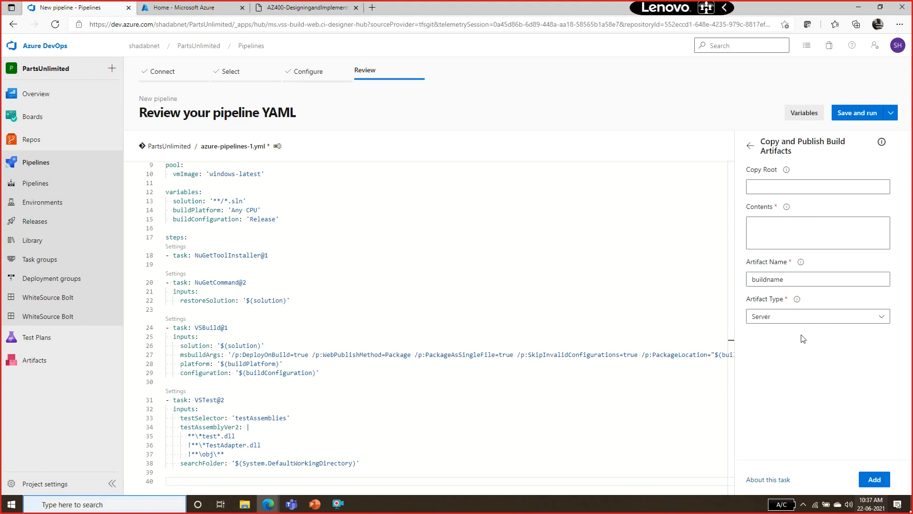
pyautogui.click(875, 478)
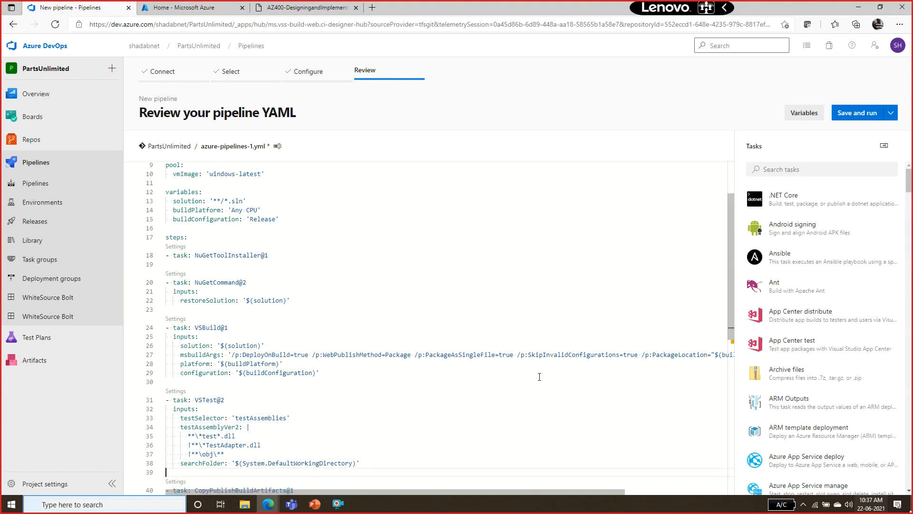
# Step: Examine the VSBuild@1 inputs solution, msbuildArgs and platform, and compare the buildPlatform reference with its definition under variables
pyautogui.press('Down')
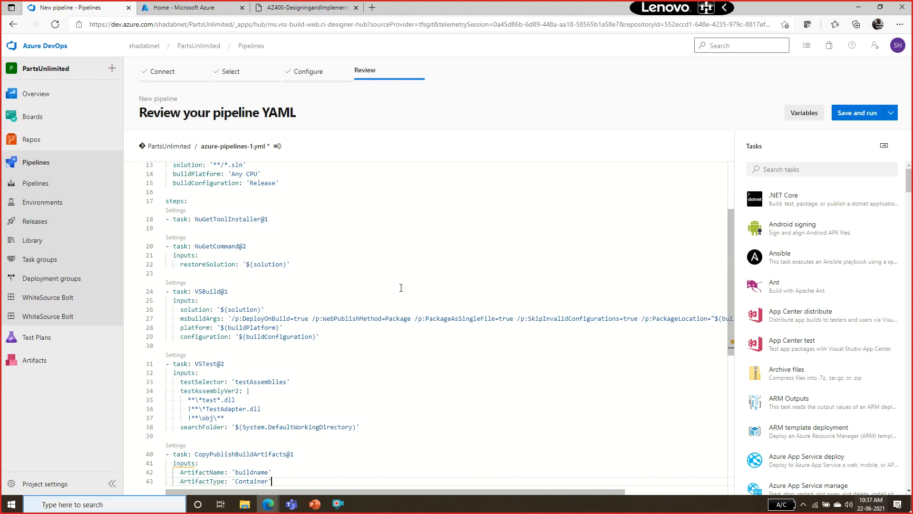
pyautogui.doubleClick(187, 310)
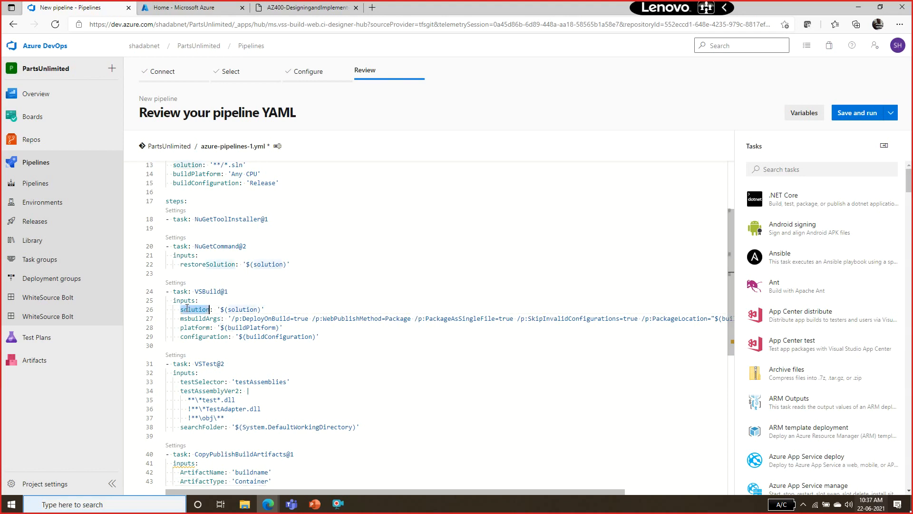
pyautogui.doubleClick(252, 309)
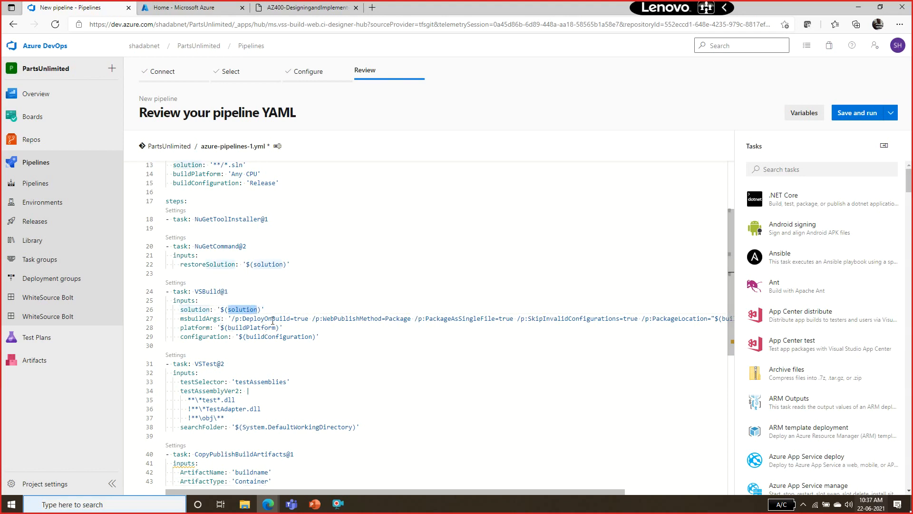
pyautogui.doubleClick(273, 320)
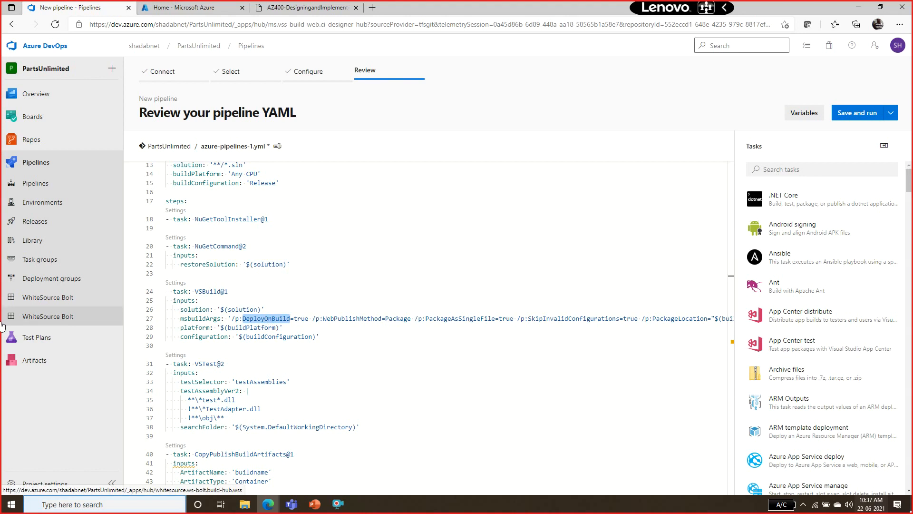
pyautogui.doubleClick(234, 327)
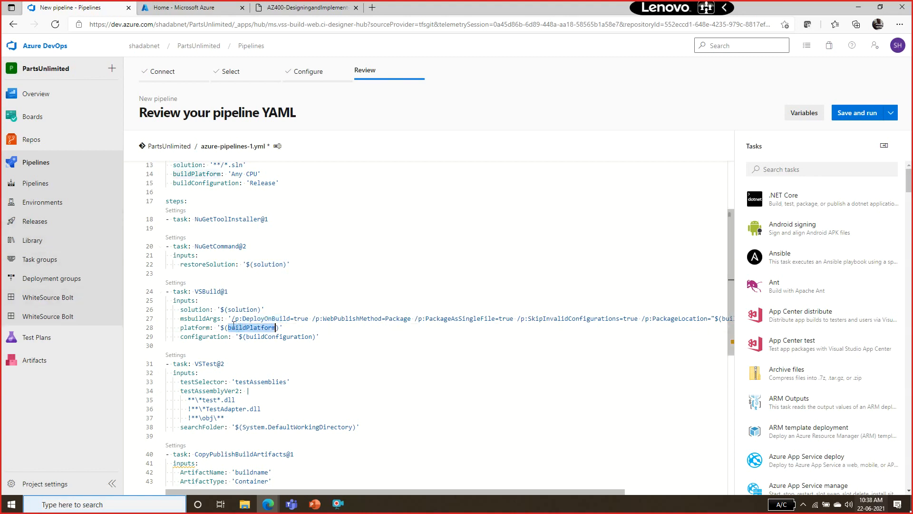
pyautogui.moveTo(217, 327); pyautogui.dragTo(292, 324)
pyautogui.moveTo(732, 246); pyautogui.dragTo(742, 181)
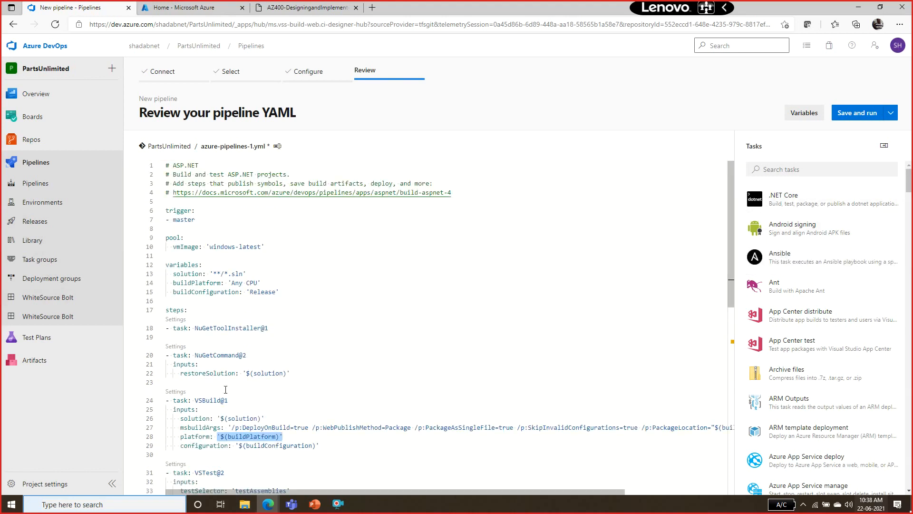
pyautogui.click(256, 440)
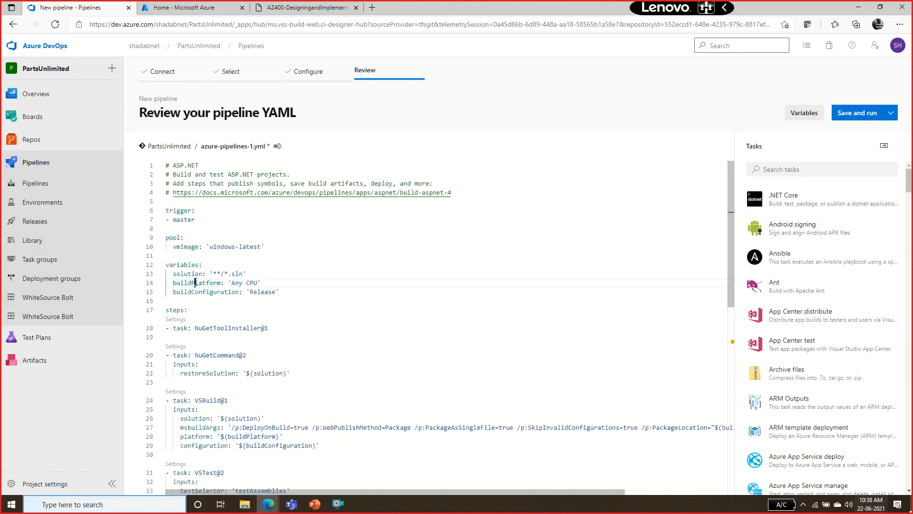
# Step: Add a parameters section containing one entry, name: string, above the variables section, followed by a blank line
pyautogui.click(253, 437)
pyautogui.doubleClick(254, 436)
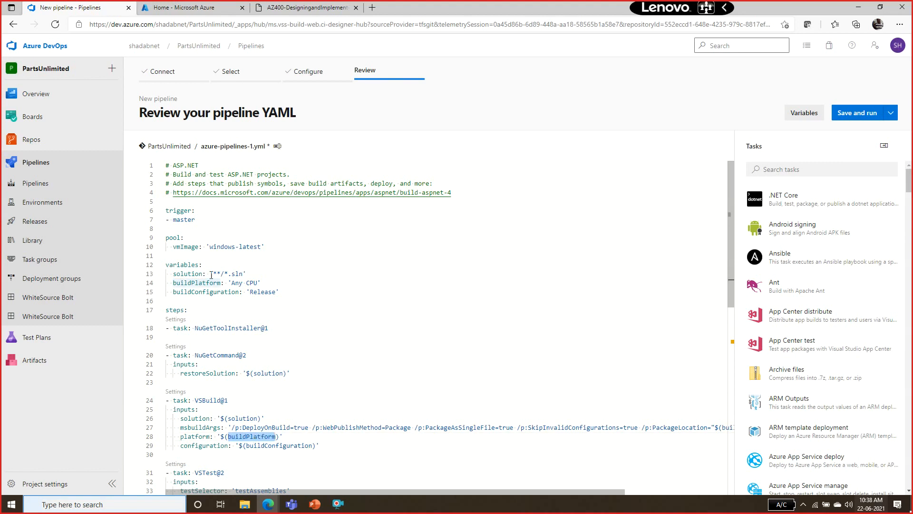
pyautogui.click(212, 253)
pyautogui.press('Return')
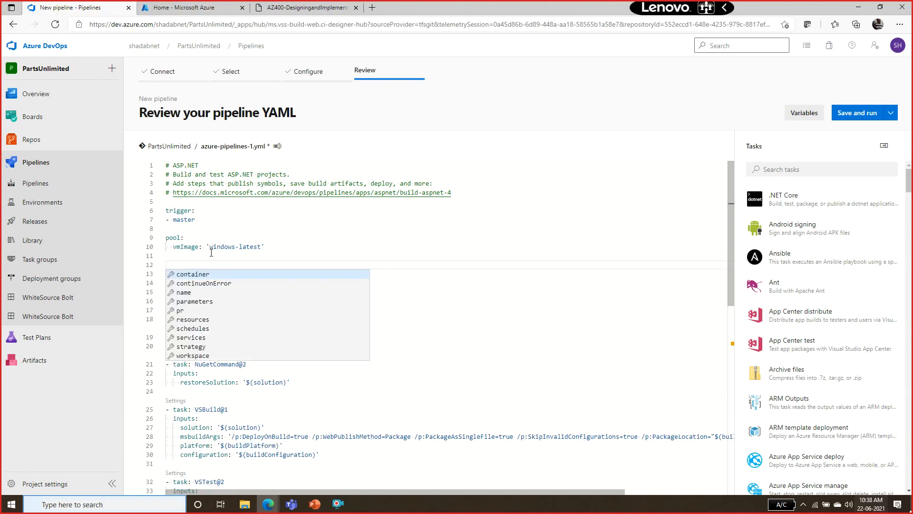
pyautogui.write('parameters:   -')
pyautogui.press('Return')
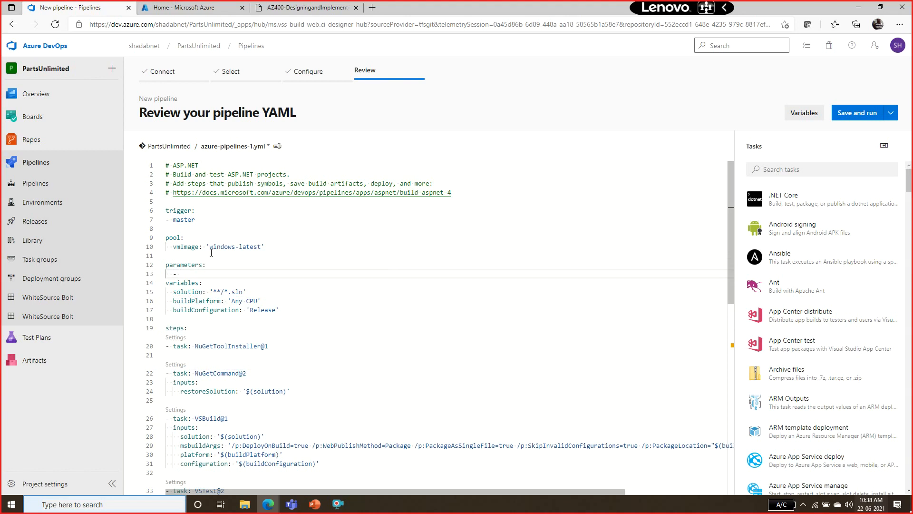
pyautogui.write('name: s')
pyautogui.write('tring')
pyautogui.press('Return')
pyautogui.press('BackSpace')
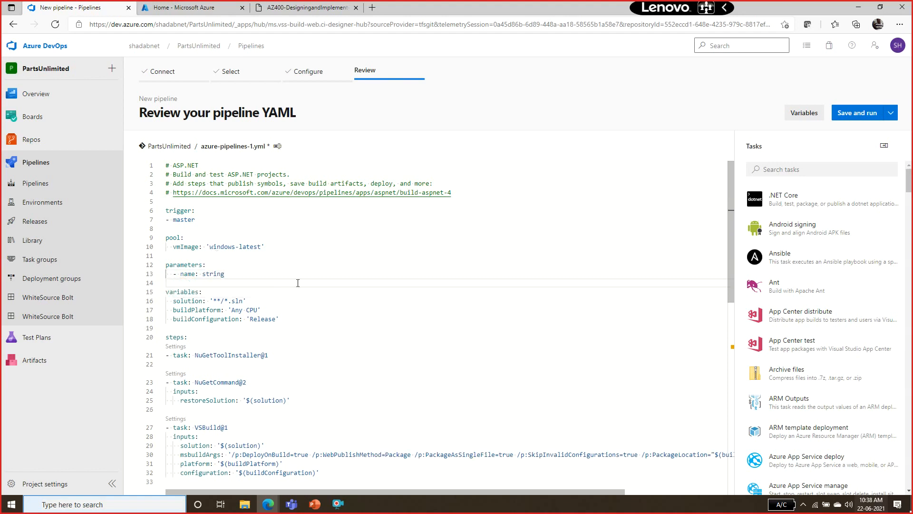
# Step: Save the pipeline YAML without running it, committing directly to the master branch with the message "Set up CI with Azure Pipelines"
pyautogui.doubleClick(188, 274)
pyautogui.click(892, 114)
pyautogui.click(829, 136)
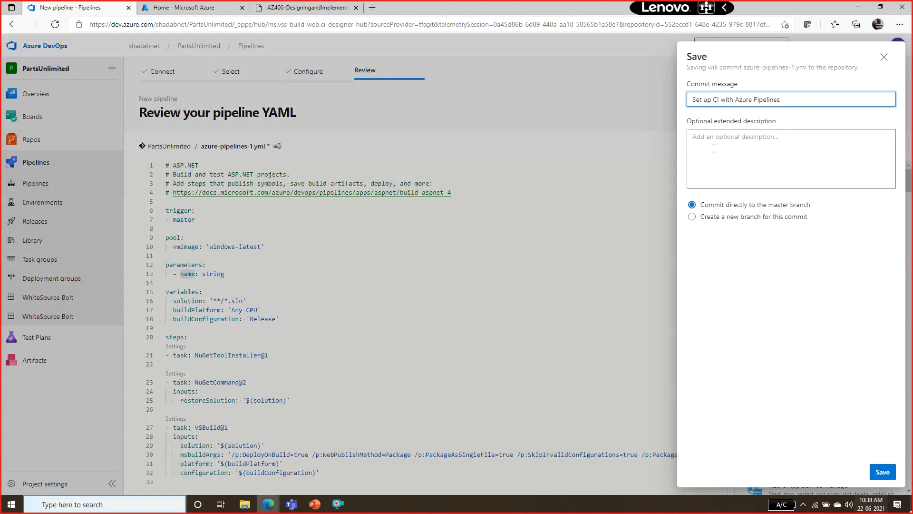
pyautogui.click(884, 472)
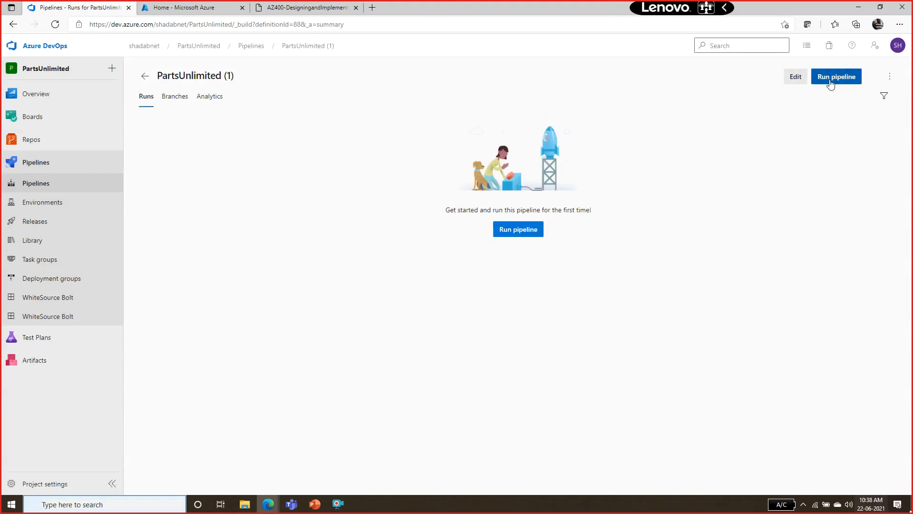
# Step: Try out the run form's string parameter with the value saddsad and close the form without running the pipeline
pyautogui.click(831, 84)
pyautogui.click(700, 148)
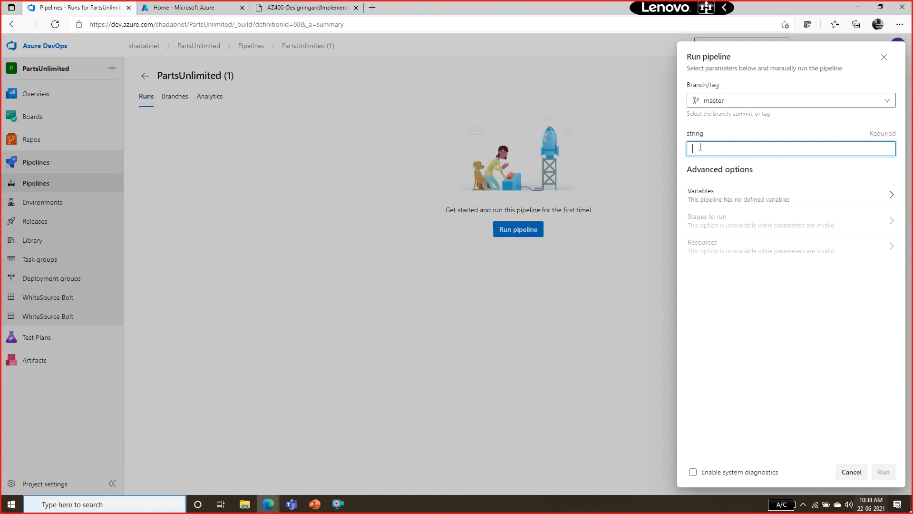
pyautogui.write('saddsad')
pyautogui.moveTo(740, 152); pyautogui.dragTo(690, 151)
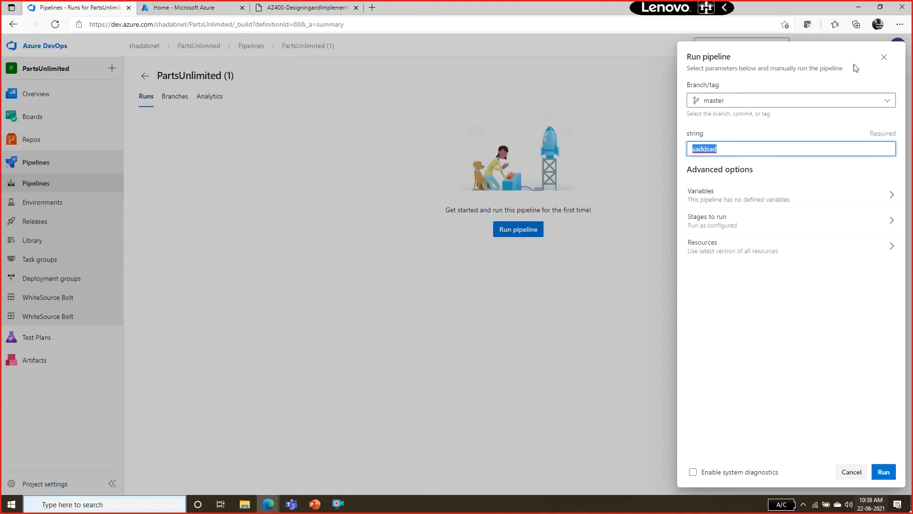
pyautogui.click(885, 58)
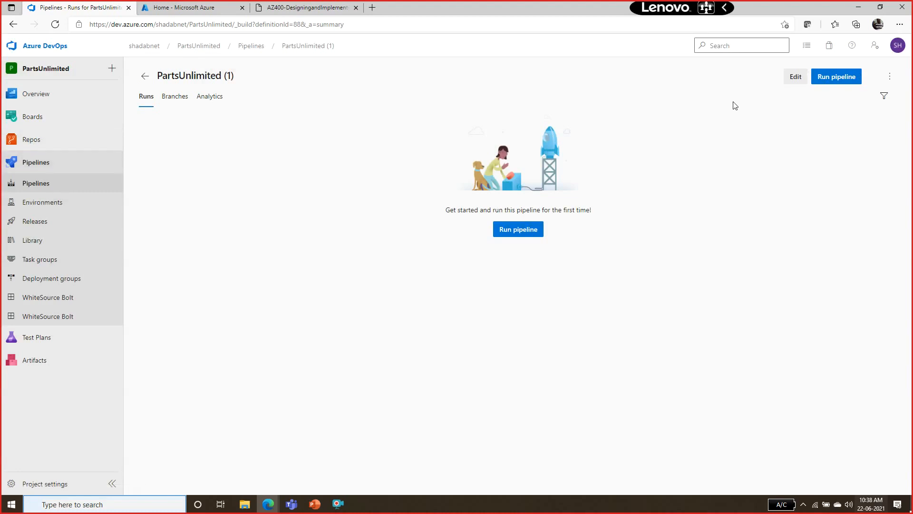
# Step: Create a classic-editor pipeline from the PartsUnlimited Azure Repos Git master branch using the Azure Web App for ASP.NET template
pyautogui.click(37, 184)
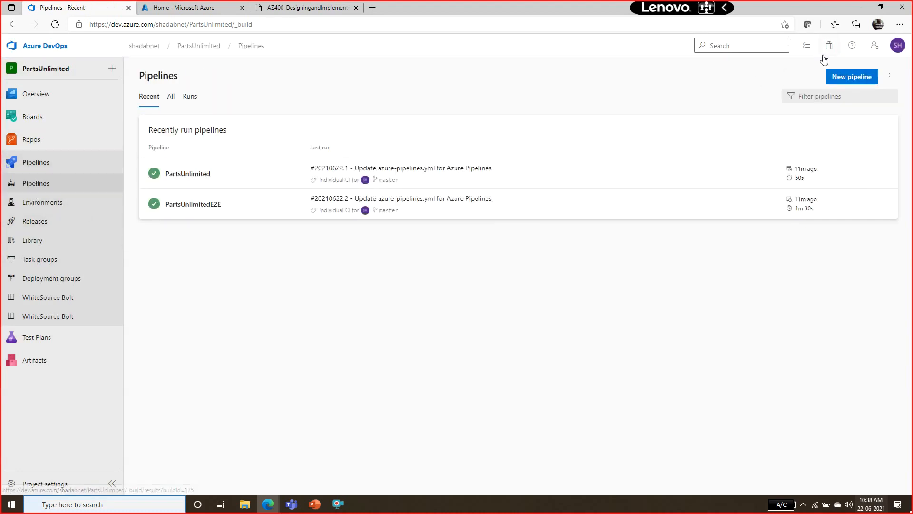
pyautogui.click(843, 77)
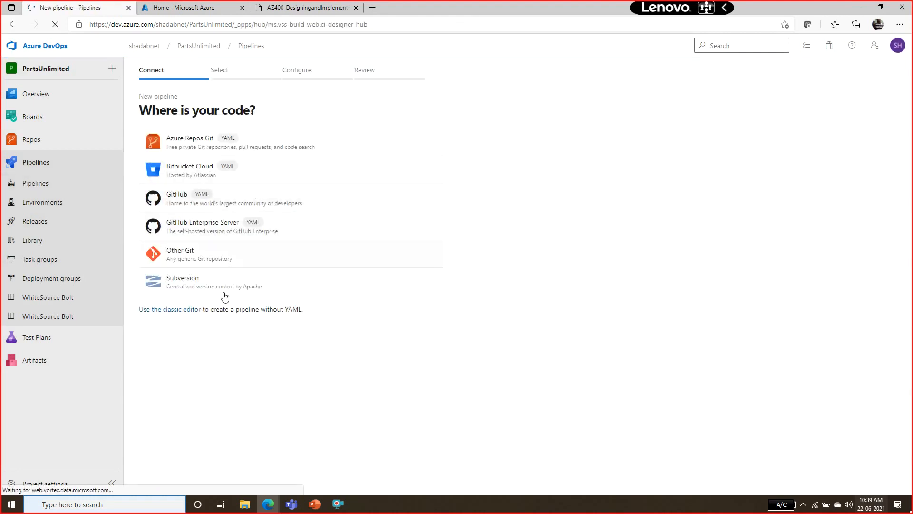
pyautogui.click(175, 312)
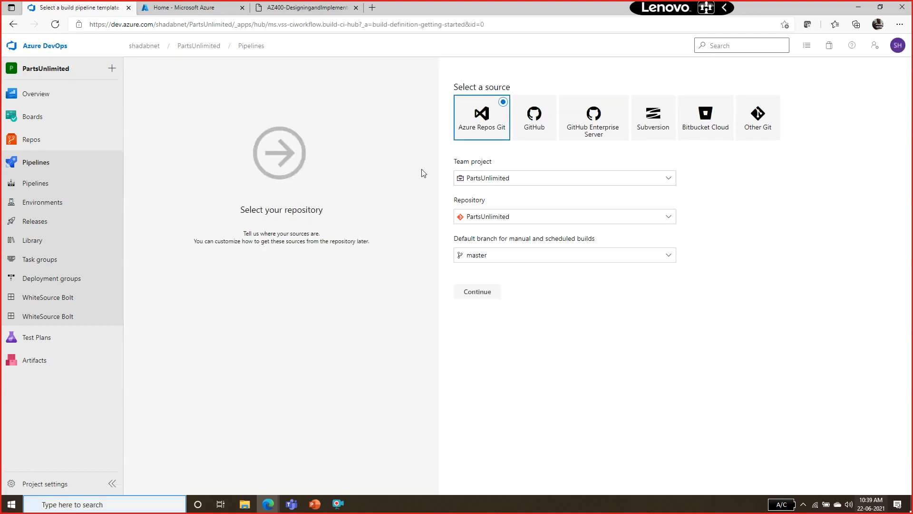
pyautogui.click(484, 294)
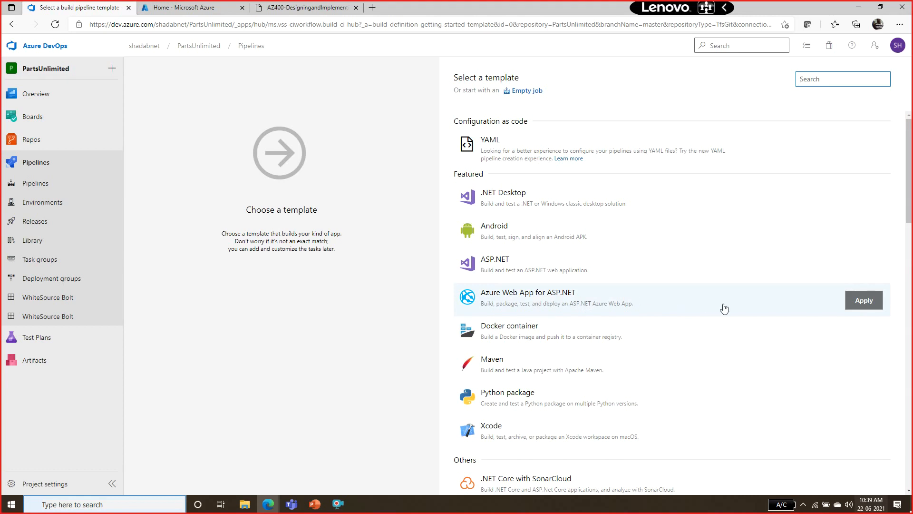
pyautogui.click(864, 301)
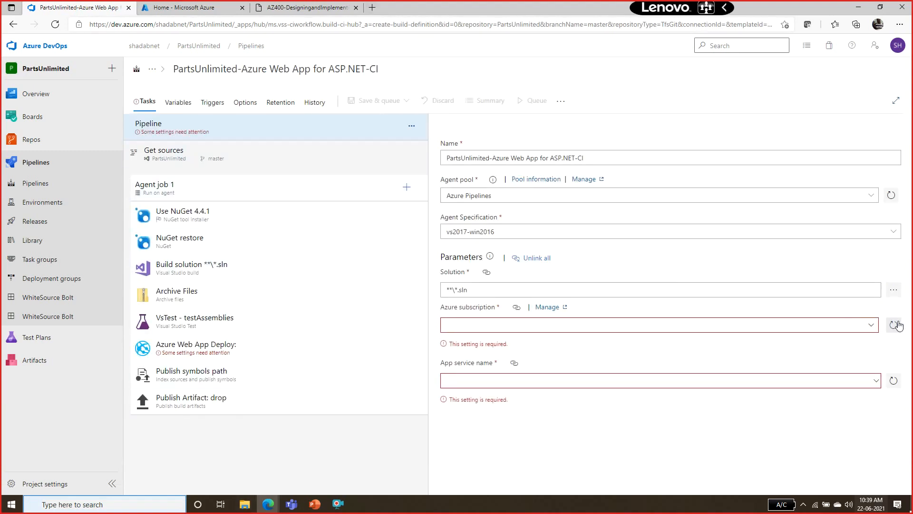
# Step: Review the tasks from Use NuGet through Azure Web App Deploy, and set the deploy task's app type to Web App on Windows
pyautogui.click(211, 214)
pyautogui.click(208, 243)
pyautogui.click(205, 269)
pyautogui.click(200, 295)
pyautogui.click(197, 318)
pyautogui.click(195, 346)
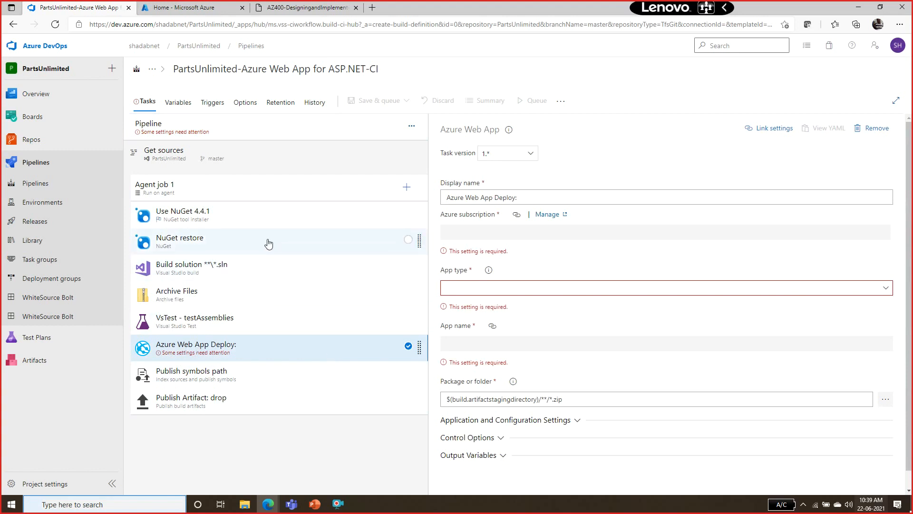
pyautogui.click(888, 291)
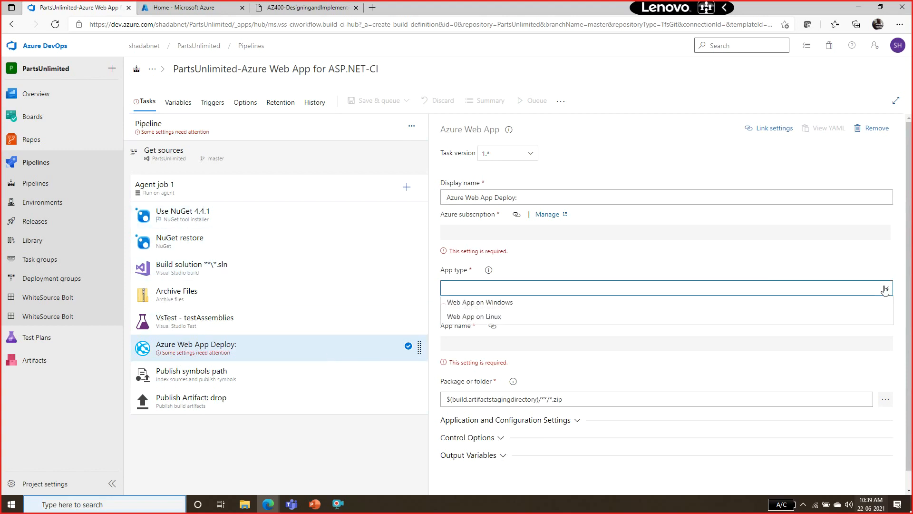
pyautogui.click(865, 307)
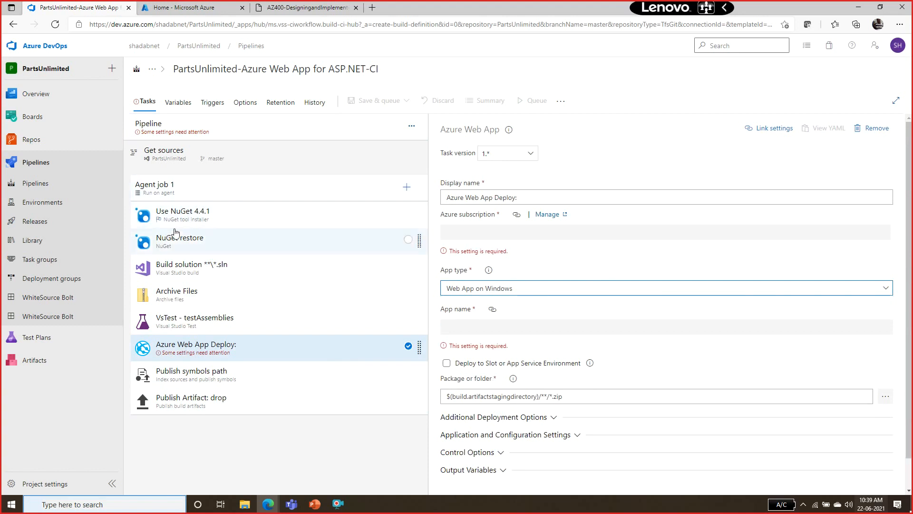
# Step: Examine the settings of the NuGet restore, Build solution and Archive Files tasks
pyautogui.click(196, 226)
pyautogui.click(195, 242)
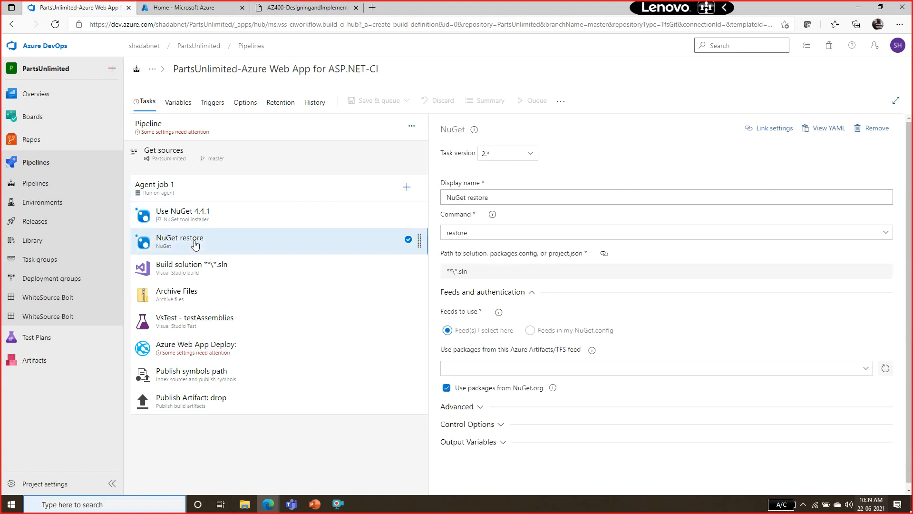
pyautogui.click(191, 266)
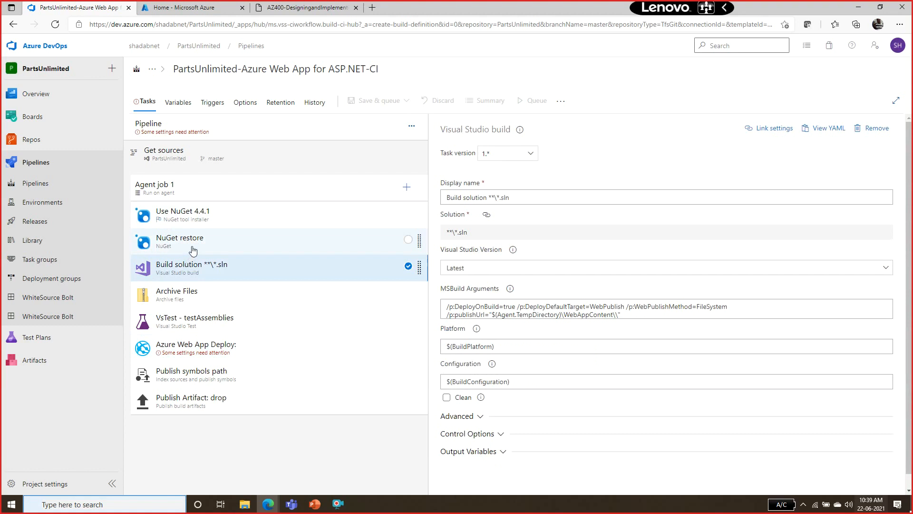
pyautogui.click(209, 292)
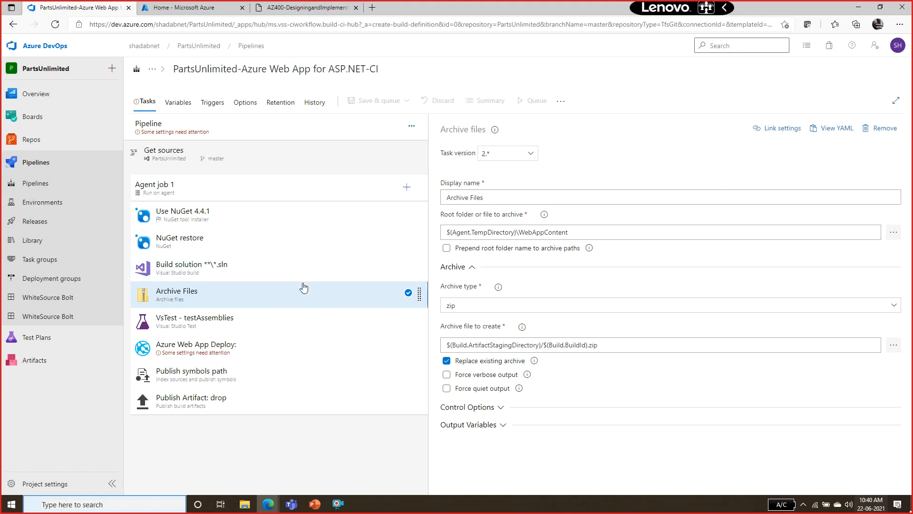
# Step: View the generated YAML of the Build solution task and close it
pyautogui.click(333, 268)
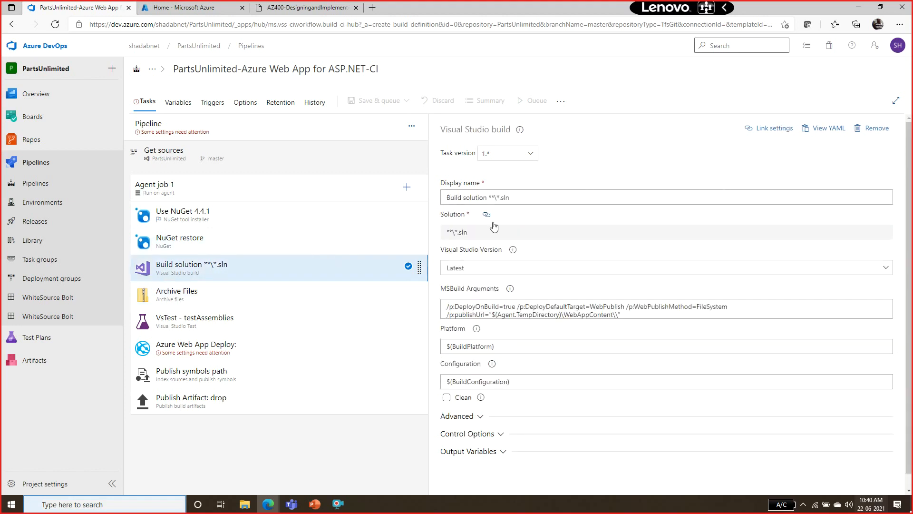
pyautogui.click(826, 128)
pyautogui.moveTo(352, 261); pyautogui.dragTo(407, 370)
pyautogui.click(587, 150)
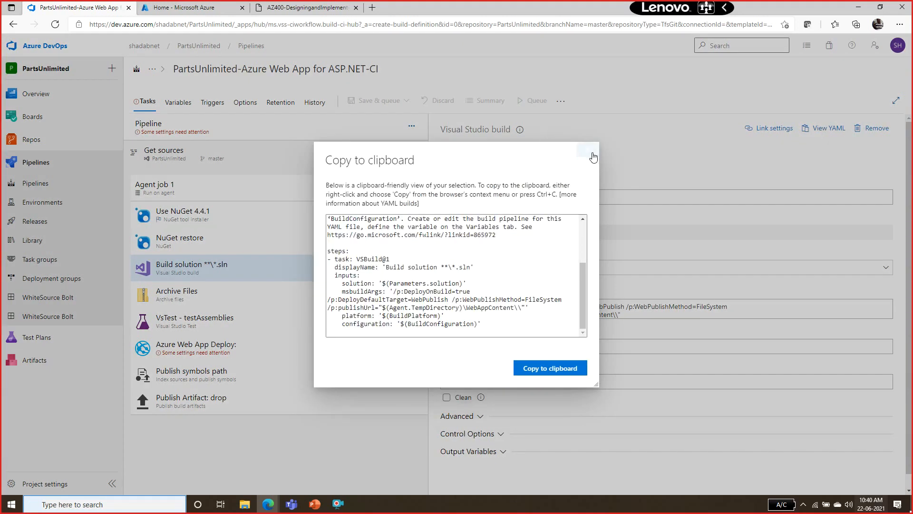
# Step: View the generated YAML of the Use NuGet 4.4.1 task and leave the classic pipeline without saving it
pyautogui.click(286, 222)
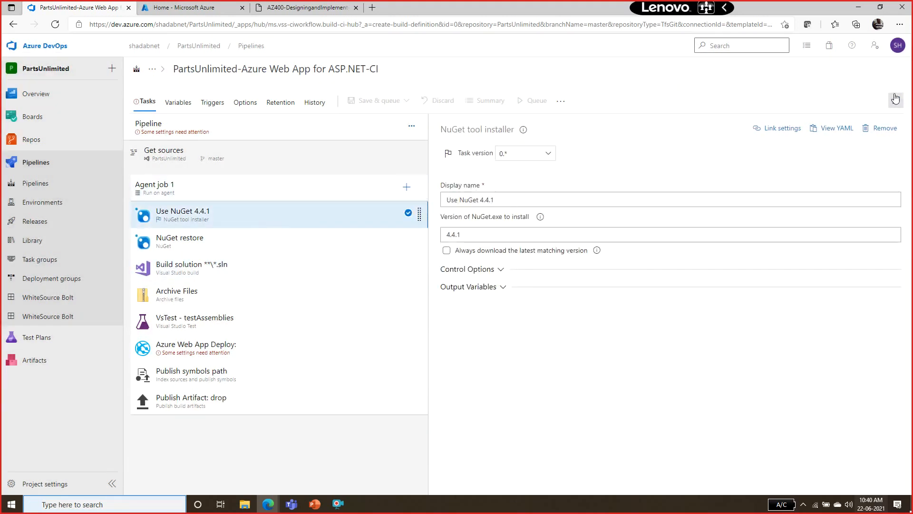
pyautogui.click(840, 128)
pyautogui.moveTo(443, 289); pyautogui.dragTo(271, 198)
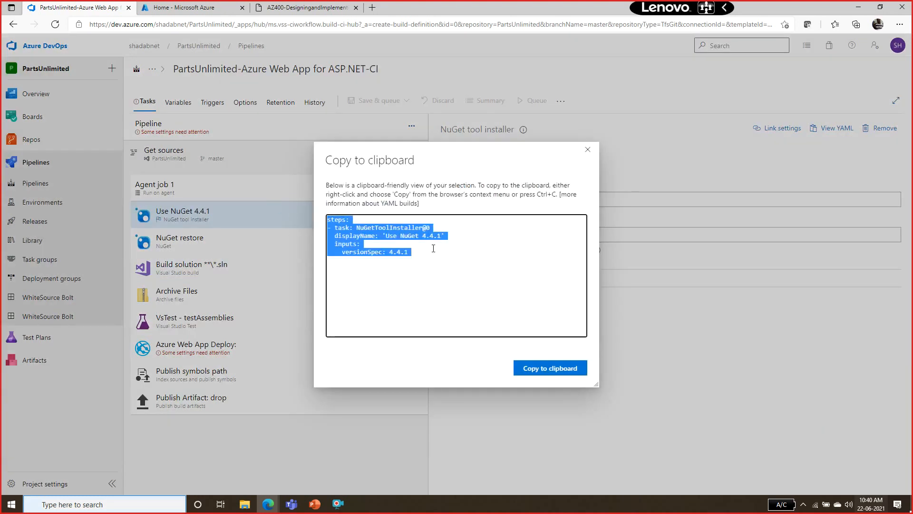
pyautogui.click(587, 150)
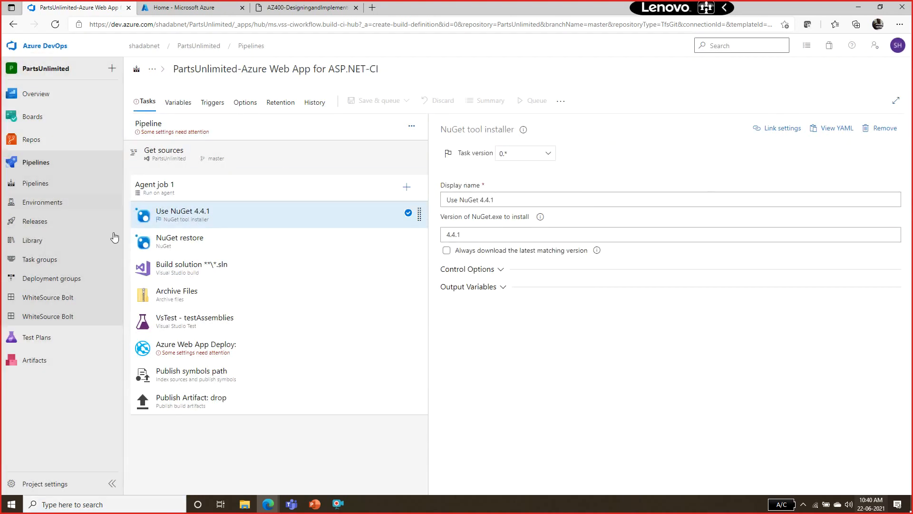
pyautogui.click(31, 188)
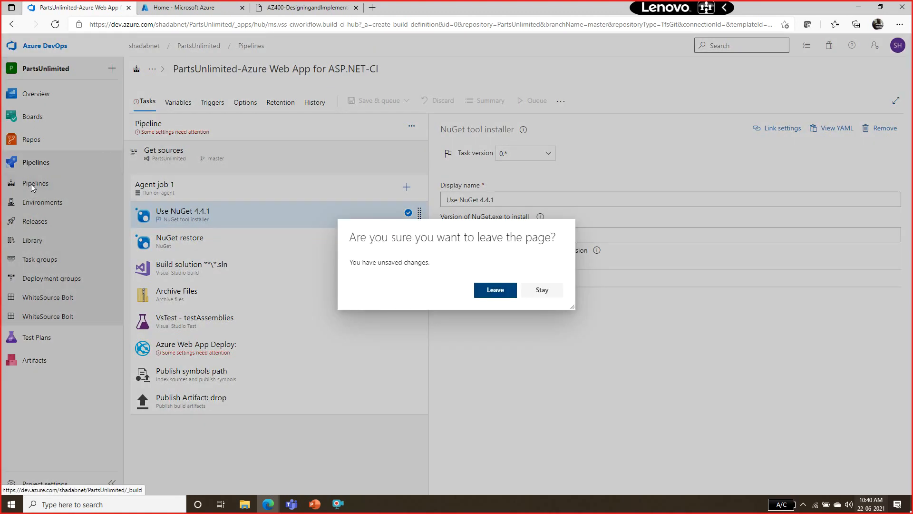
pyautogui.click(483, 291)
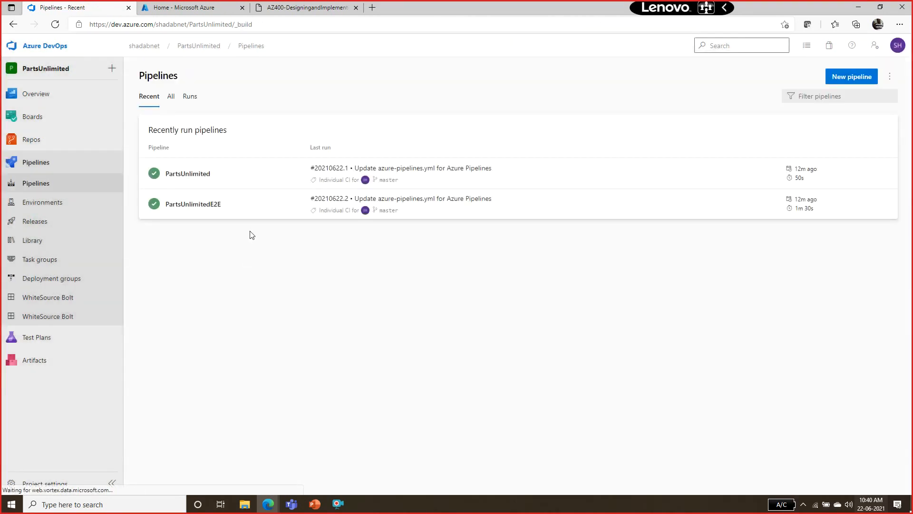
# Step: Export the PartsUnlimitedE2E pipeline as a YAML file and dismiss the downloads list
pyautogui.click(221, 202)
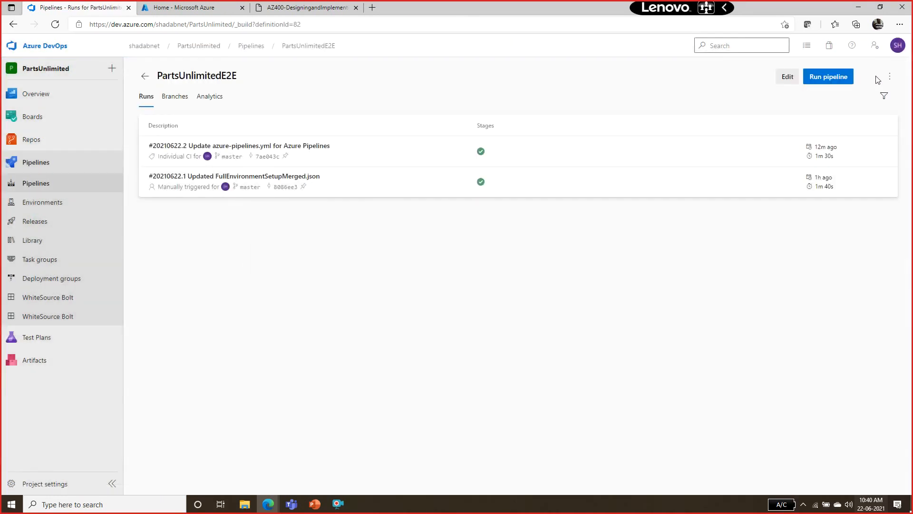
pyautogui.click(890, 76)
pyautogui.click(860, 215)
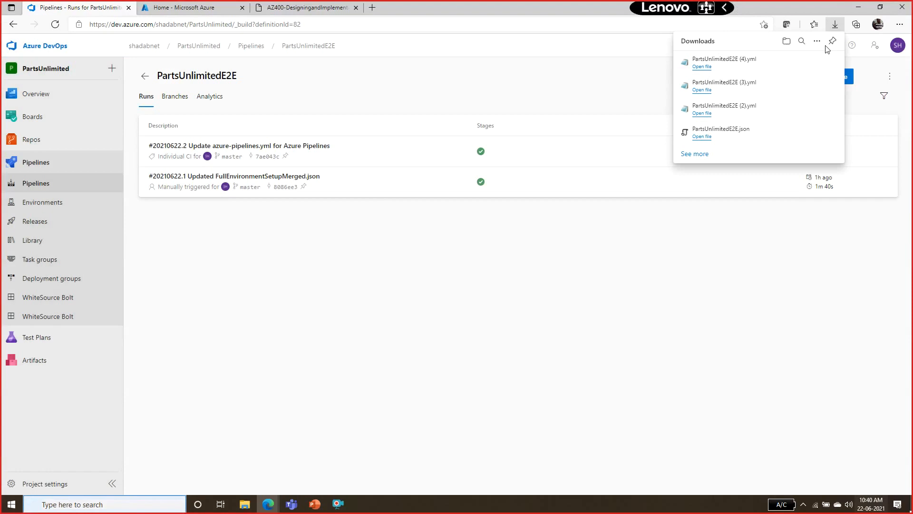
pyautogui.click(491, 306)
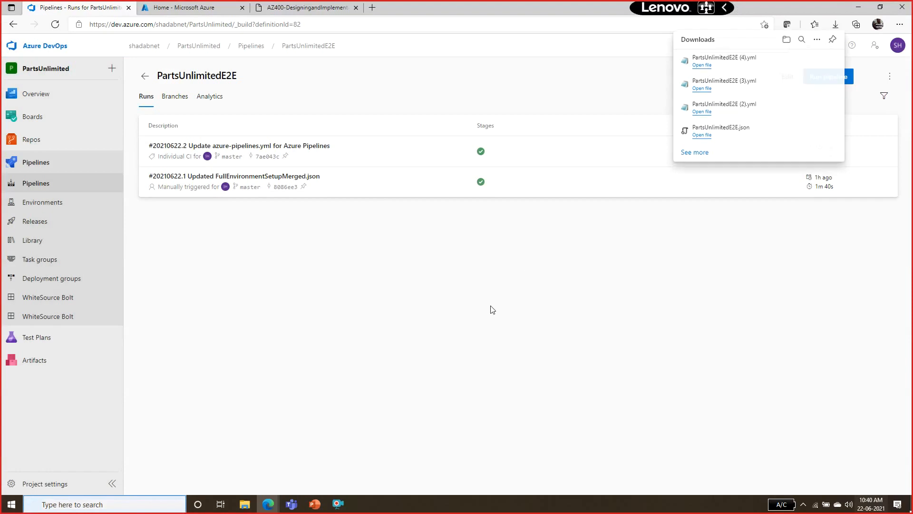
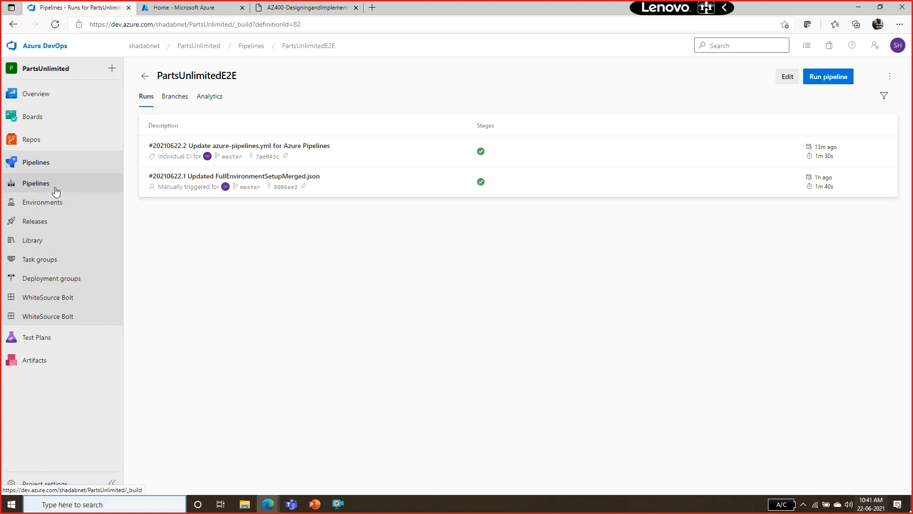
# Step: Check the PartsUnlimited repository's files, and open run #20210622.2 of the PartsUnlimitedE2E pipeline
pyautogui.click(32, 140)
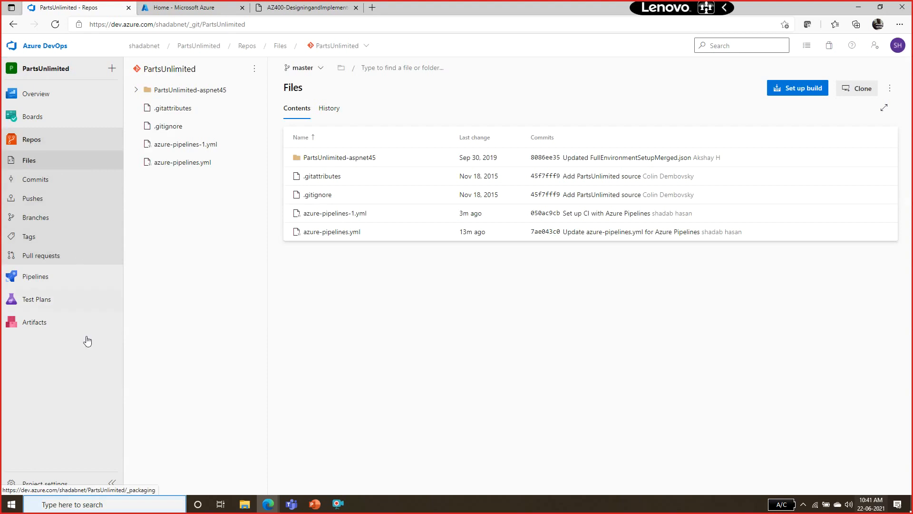
pyautogui.click(37, 286)
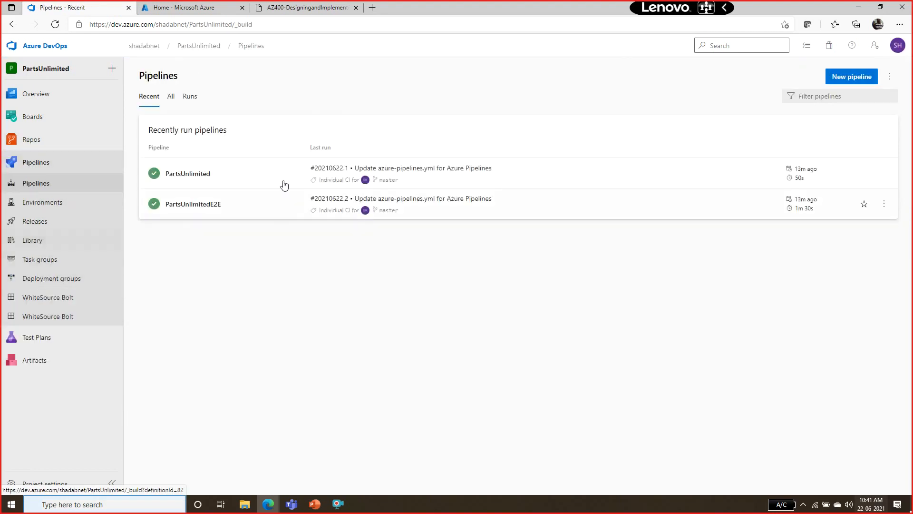
pyautogui.click(208, 204)
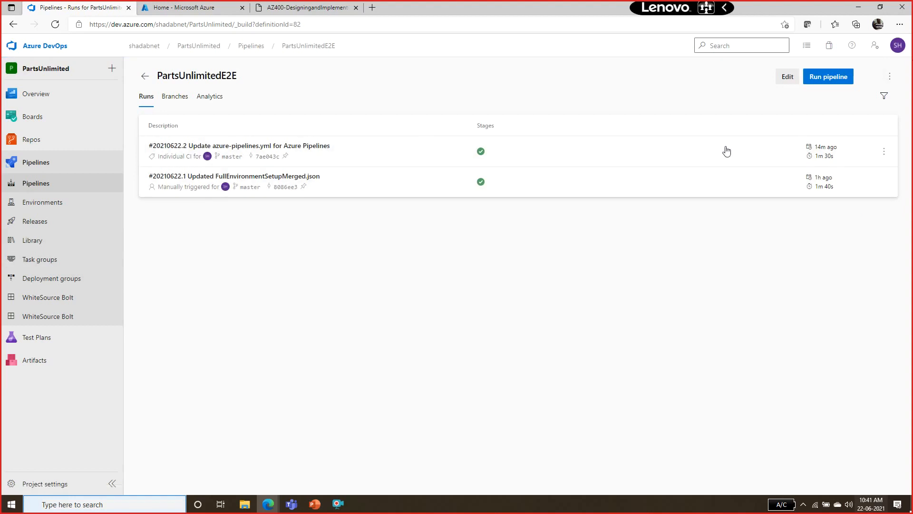
pyautogui.click(302, 145)
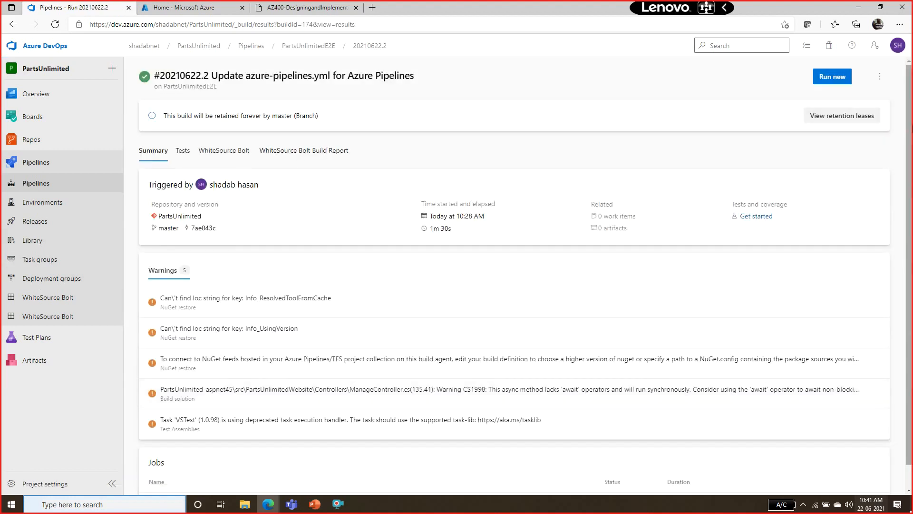
# Step: Open the Phase 1 job of the run and read its Publish Artifact log, including the upload source path
pyautogui.scroll(-1, 726, 291)
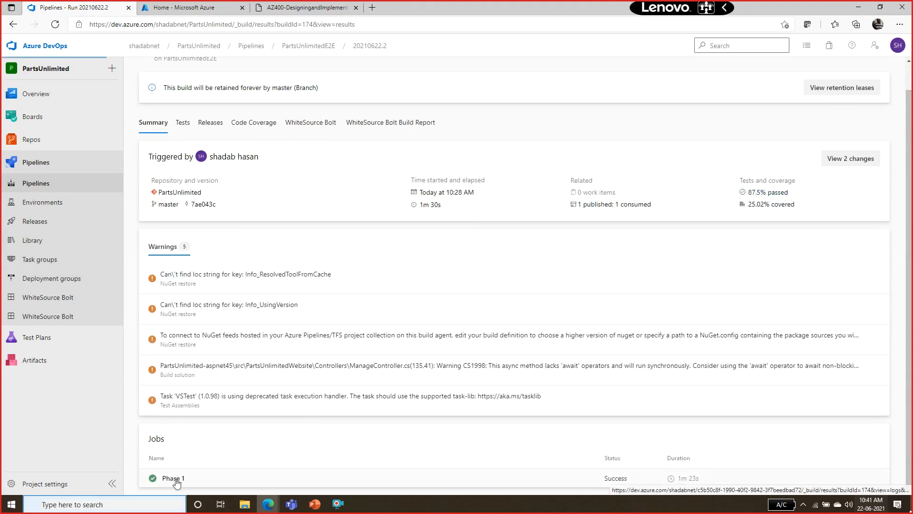
pyautogui.click(173, 478)
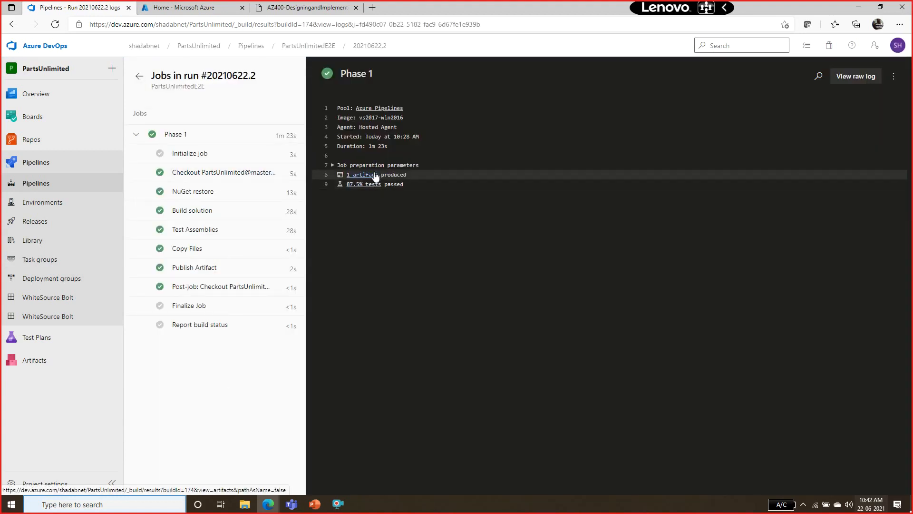
pyautogui.moveTo(394, 175); pyautogui.dragTo(408, 177)
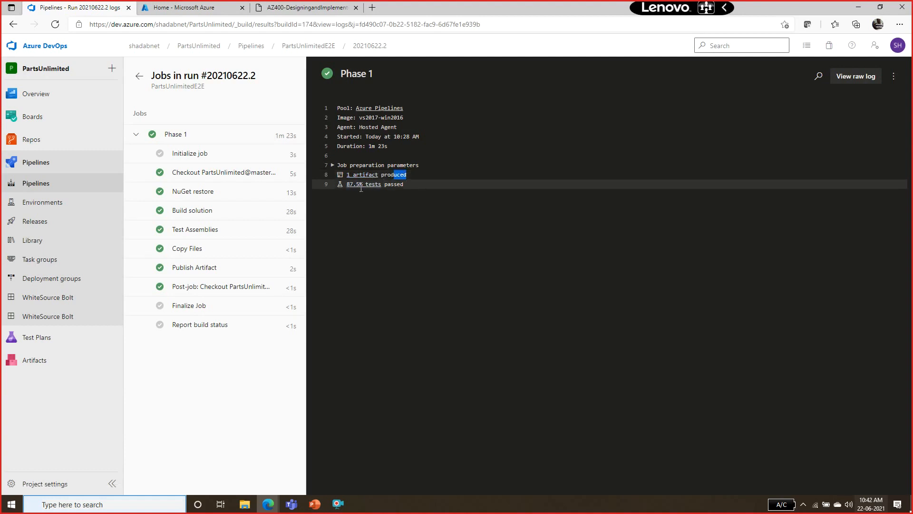
pyautogui.click(210, 267)
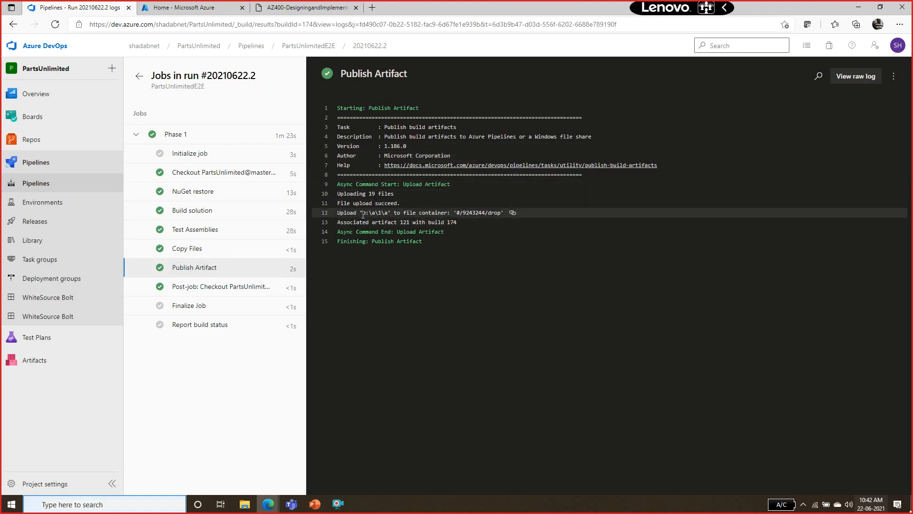
pyautogui.moveTo(367, 214); pyautogui.dragTo(386, 211)
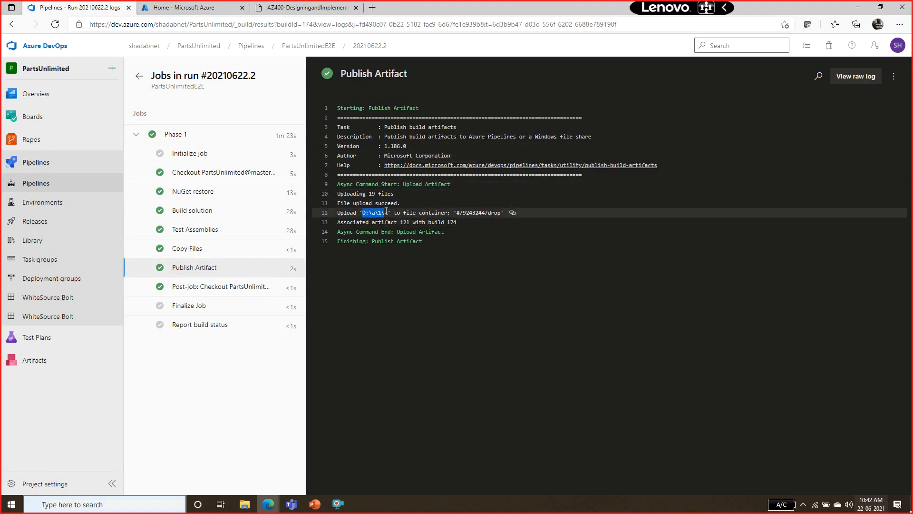
# Step: Check the agent pool and image in the Phase 1 job summary, and open the PartsUnlimited checkout log
pyautogui.click(185, 136)
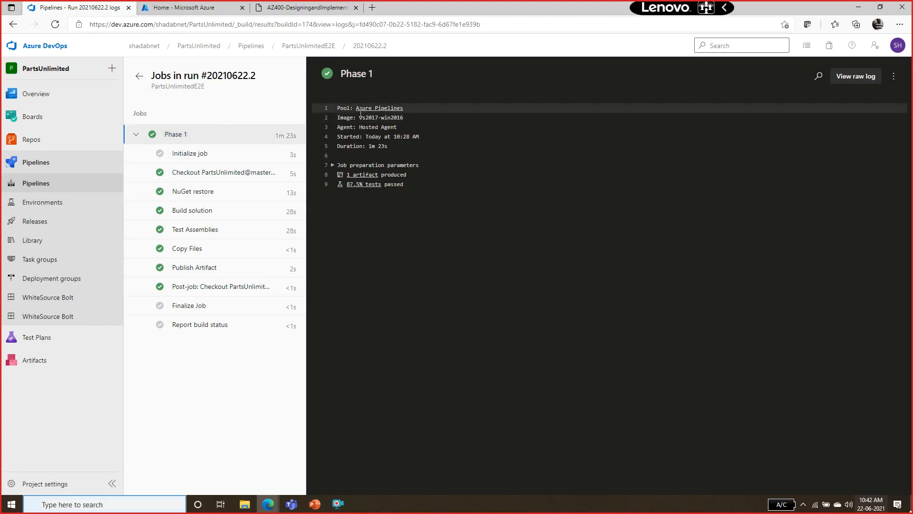
pyautogui.moveTo(343, 109); pyautogui.dragTo(413, 108)
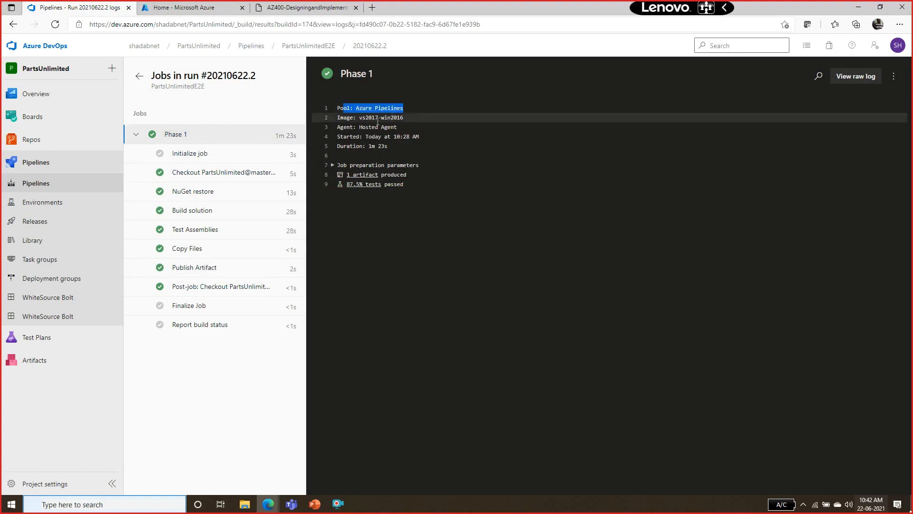
pyautogui.moveTo(360, 119); pyautogui.dragTo(412, 116)
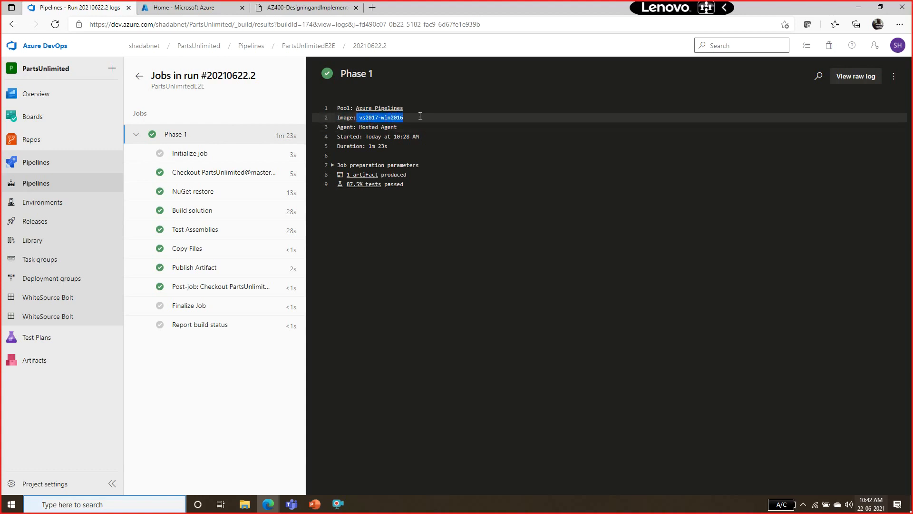
pyautogui.click(197, 175)
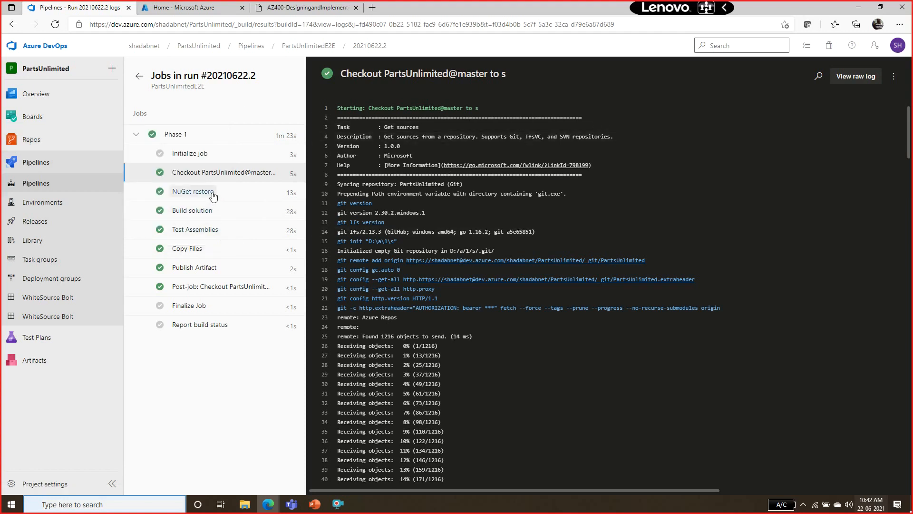
# Step: Examine the source path and file container number of the upload in the Publish Artifact log
pyautogui.click(185, 269)
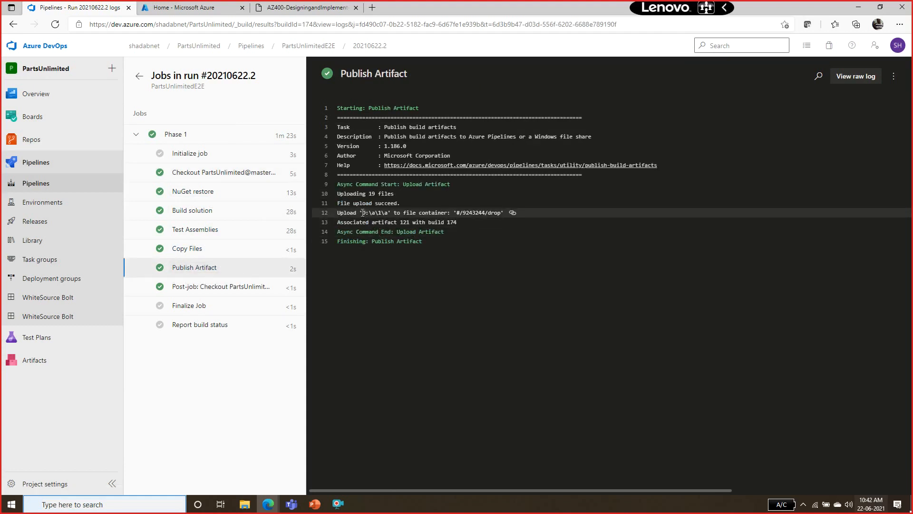
pyautogui.moveTo(363, 213); pyautogui.dragTo(390, 208)
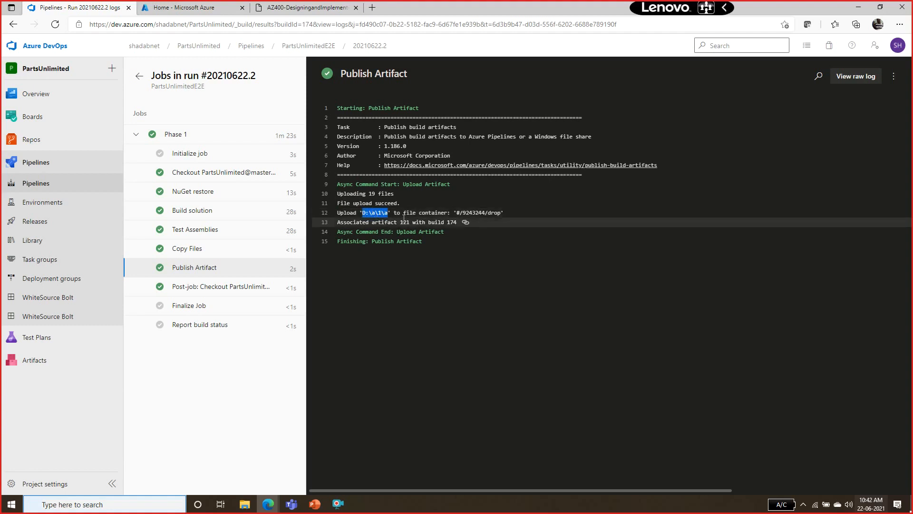
pyautogui.moveTo(456, 213); pyautogui.dragTo(498, 214)
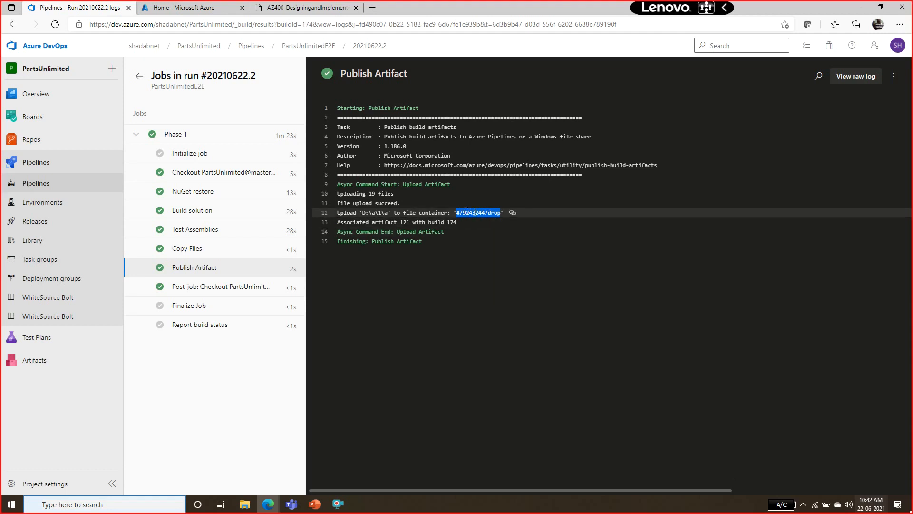
pyautogui.doubleClick(473, 213)
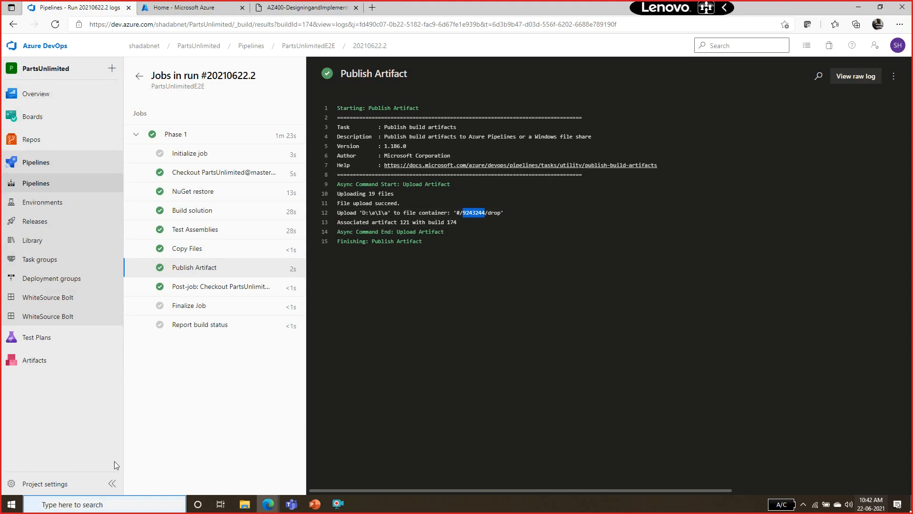
# Step: View the project-level artifact storage in the project settings
pyautogui.click(51, 492)
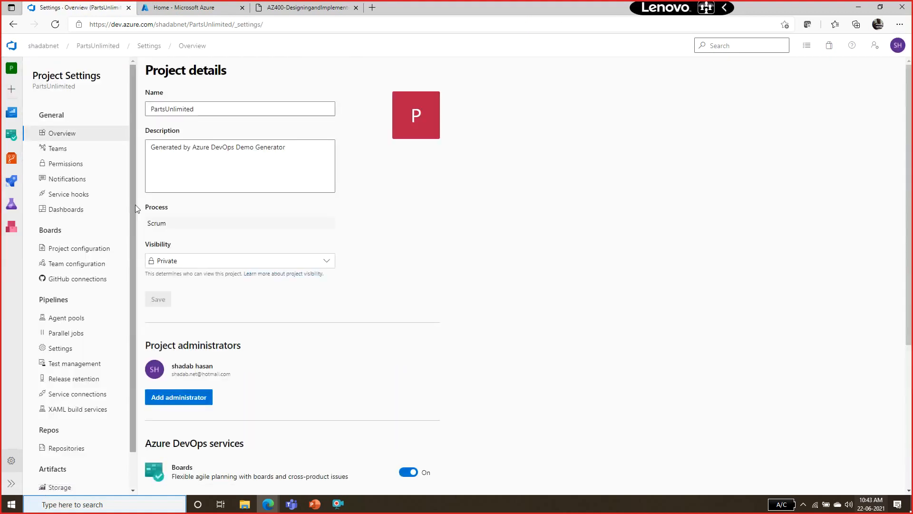
pyautogui.moveTo(134, 206); pyautogui.dragTo(129, 248)
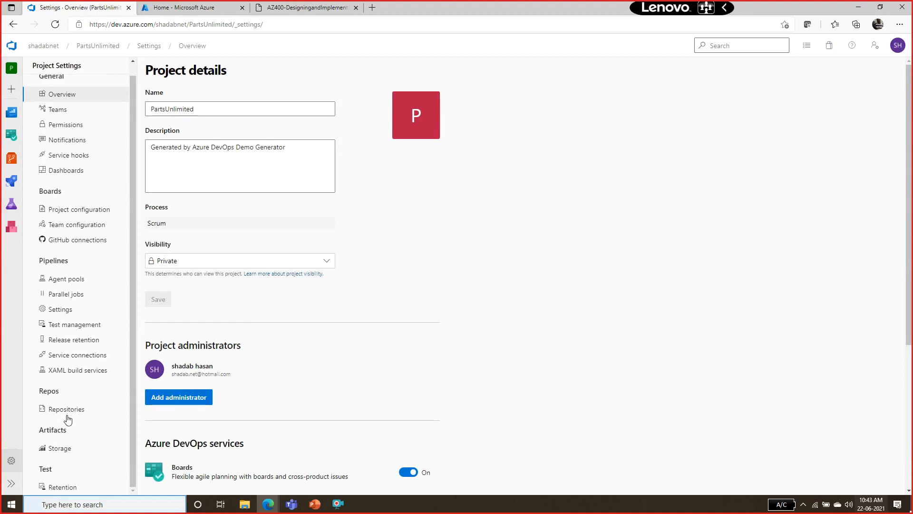
pyautogui.click(59, 450)
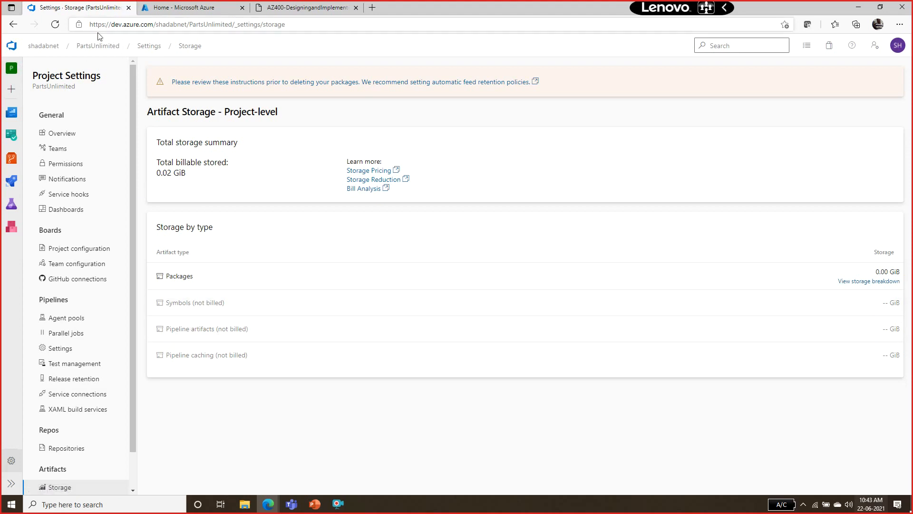
# Step: Return to the latest PartsUnlimitedE2E run and view the Publish Artifact and Post-job Checkout logs of Phase 1
pyautogui.click(105, 46)
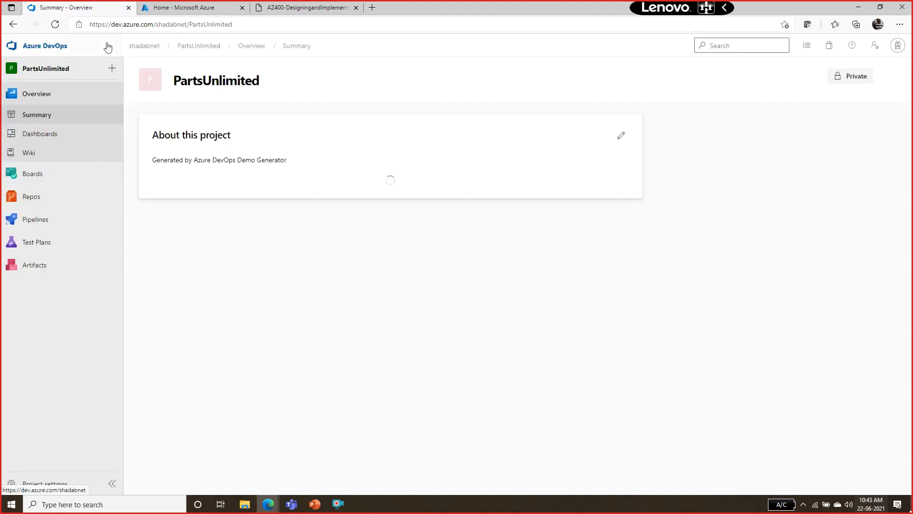
pyautogui.click(33, 219)
pyautogui.click(230, 207)
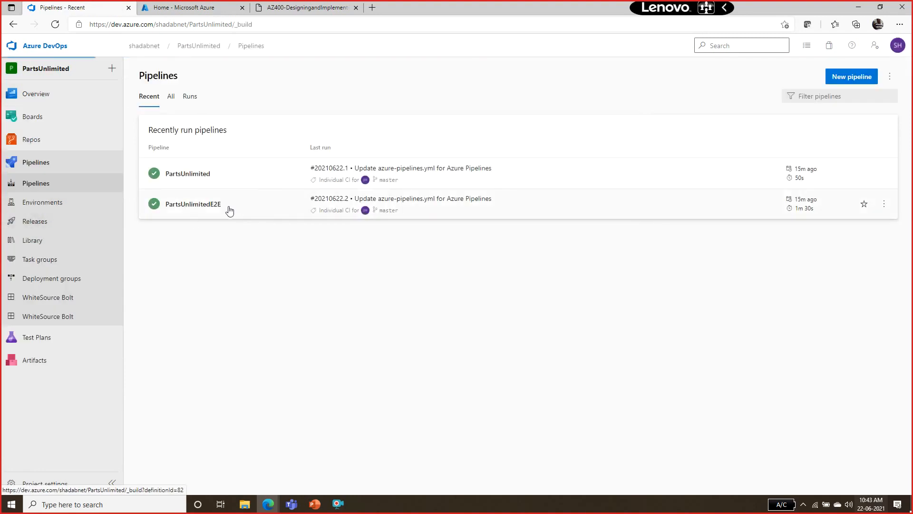
pyautogui.click(316, 146)
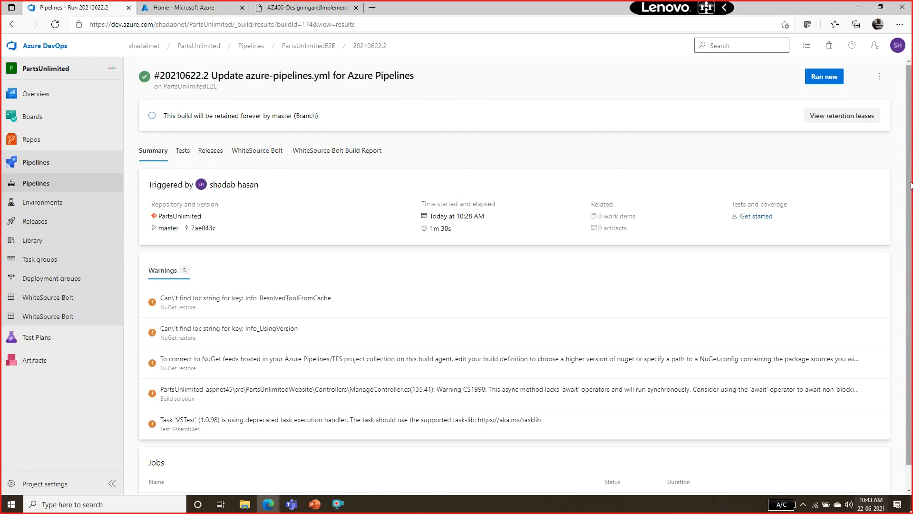
pyautogui.scroll(-1, 524, 380)
pyautogui.click(215, 477)
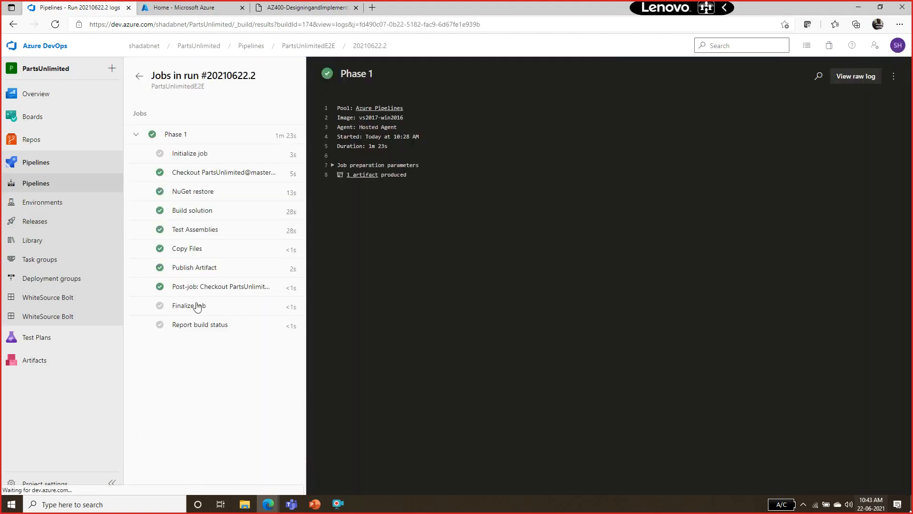
pyautogui.click(199, 268)
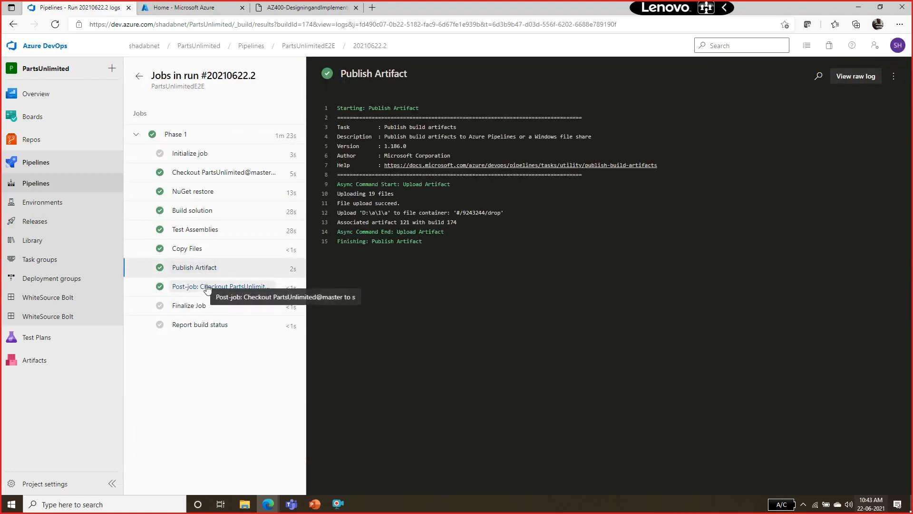
pyautogui.click(208, 287)
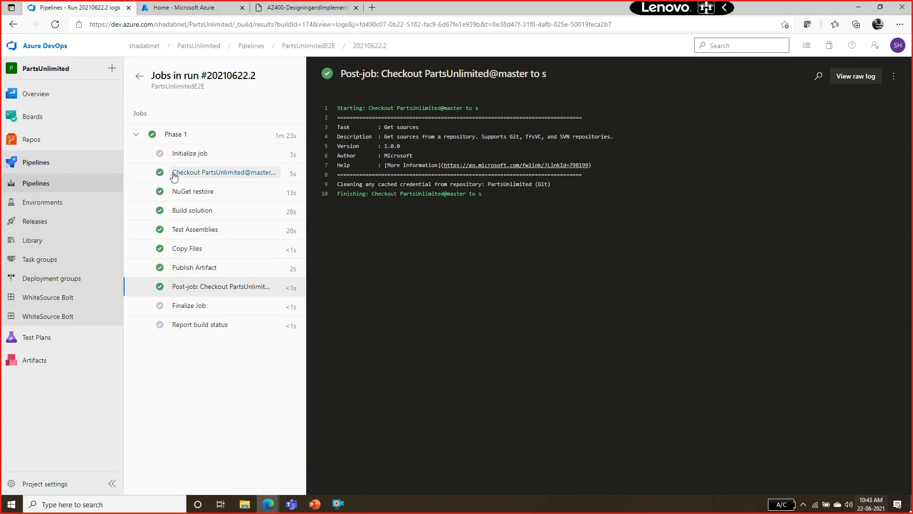
# Step: Open the artifact produced by Phase 1 and expand its drop contents and the PartsUnlimited-aspnet45 folder
pyautogui.click(183, 134)
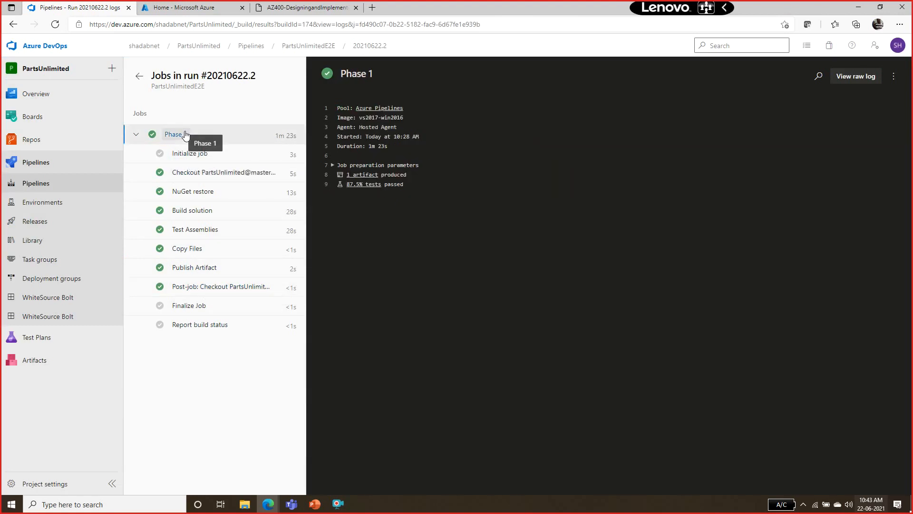
pyautogui.click(362, 175)
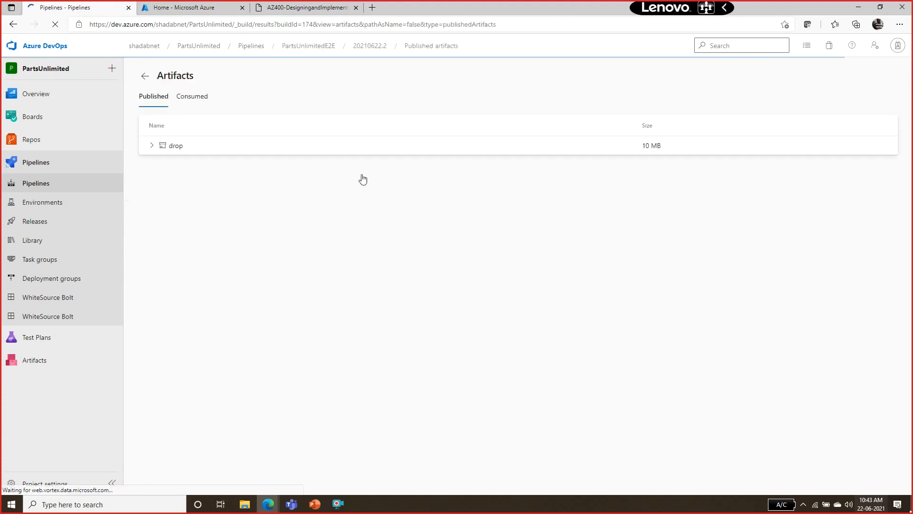
pyautogui.click(151, 145)
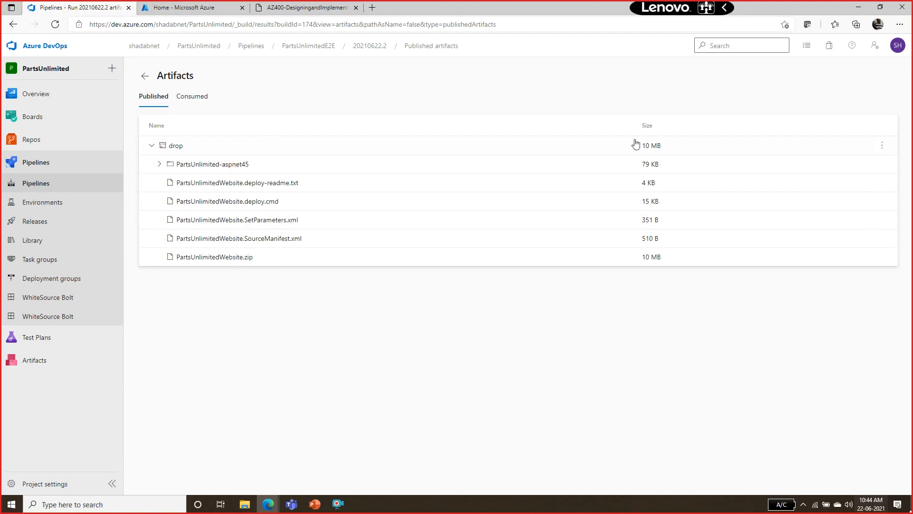
pyautogui.click(160, 164)
# Step: Open the Download artifact log in the Dev stage of Release-2 and copy the URL the drop is downloaded from
pyautogui.click(65, 225)
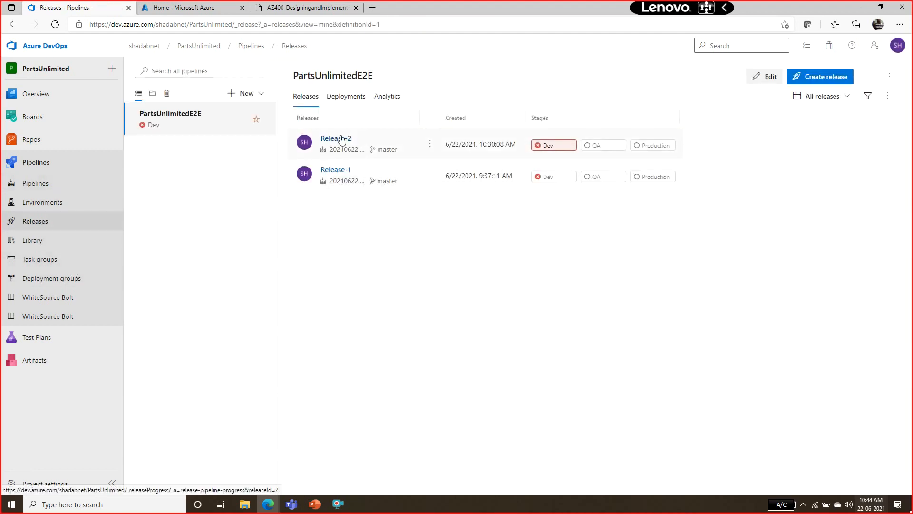
pyautogui.click(340, 142)
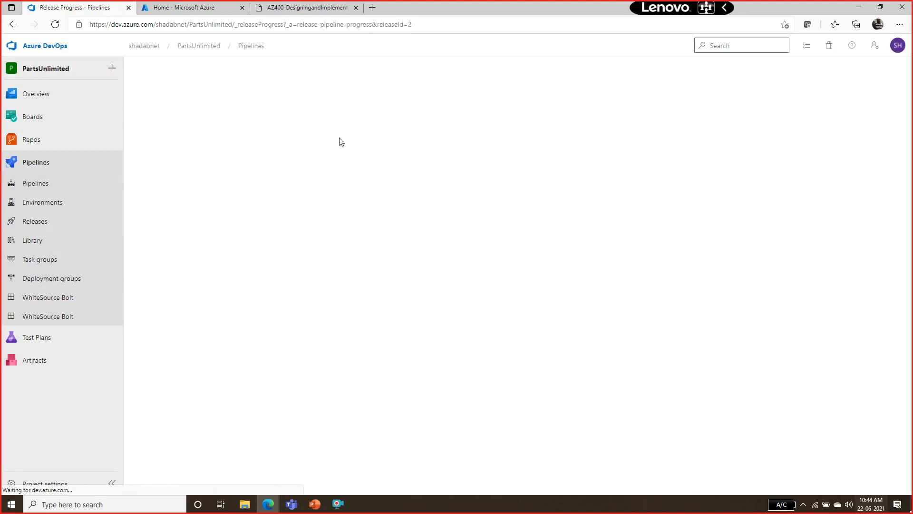
pyautogui.moveTo(334, 175)
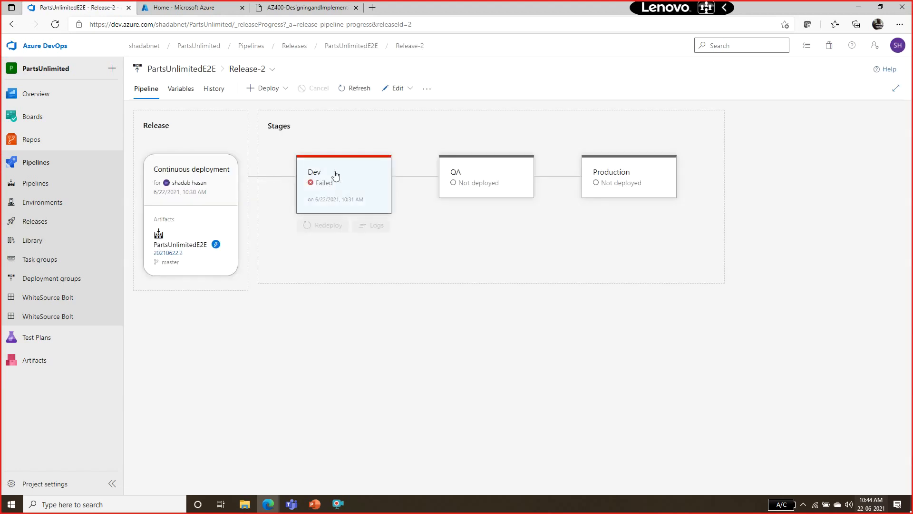
pyautogui.click(375, 244)
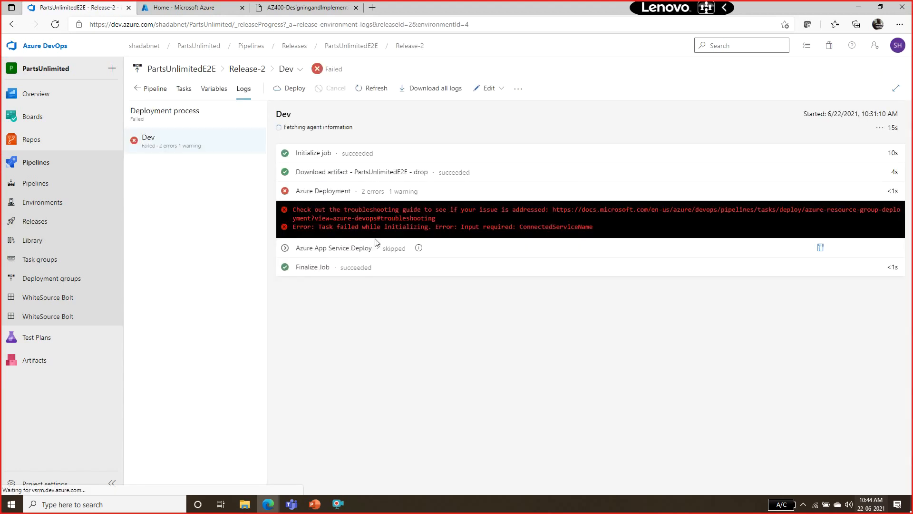
pyautogui.click(337, 176)
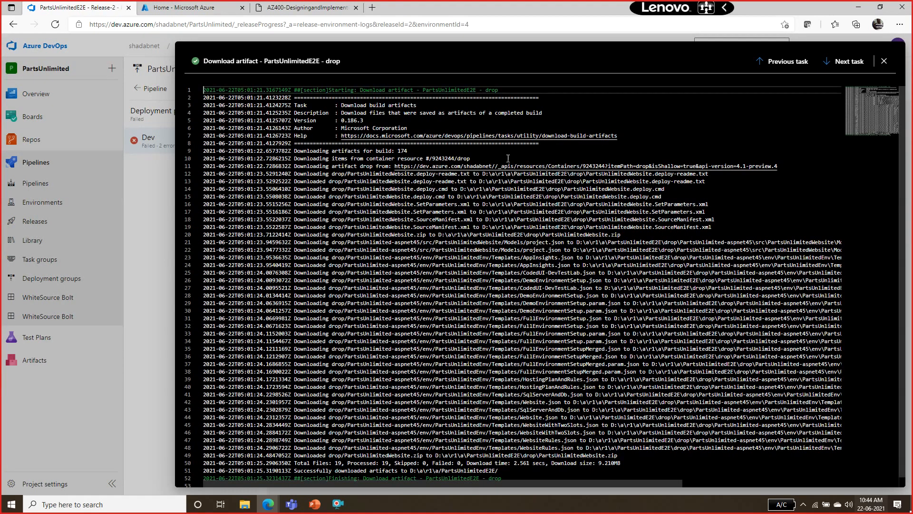
pyautogui.moveTo(398, 165); pyautogui.dragTo(777, 167)
pyautogui.hotkey('ctrl', 'c')
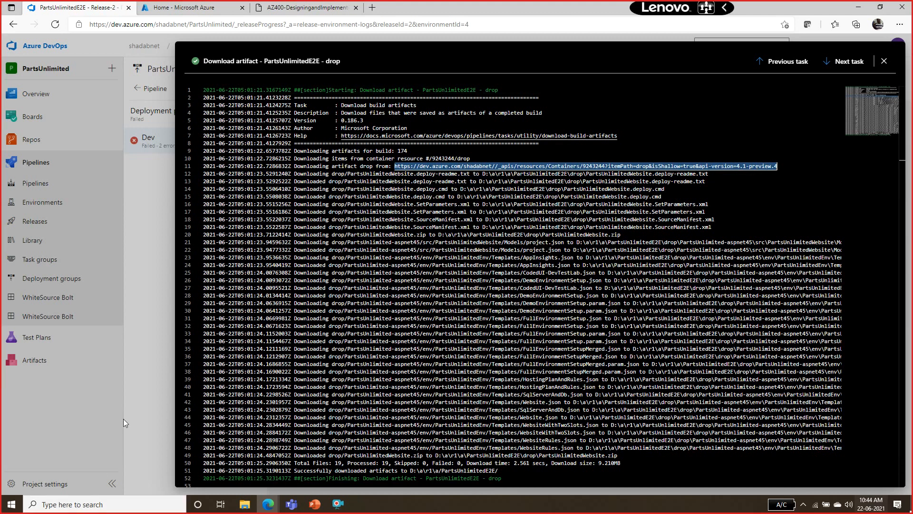
# Step: Switch to Paint, draw a tall black rectangle outline in the left part of the canvas, and choose the Pencil tool
pyautogui.click(87, 504)
pyautogui.write('paint')
pyautogui.press('Return')
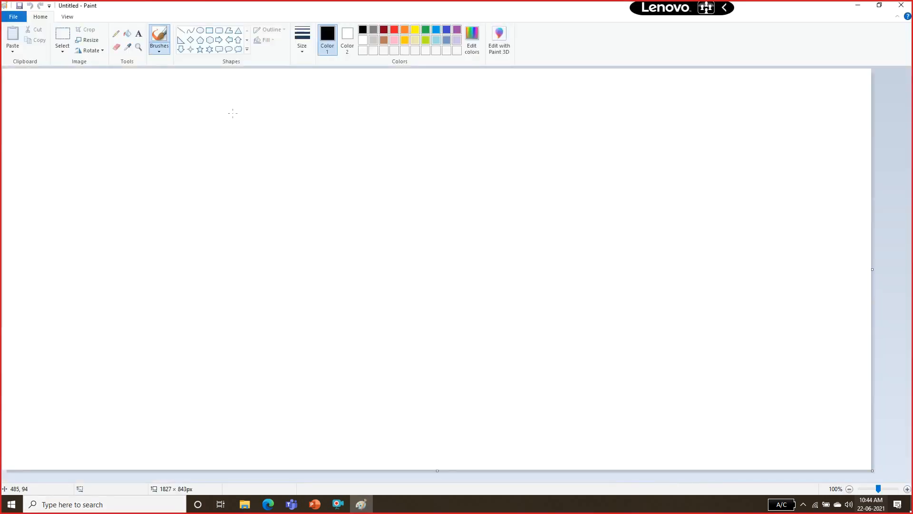
pyautogui.click(209, 31)
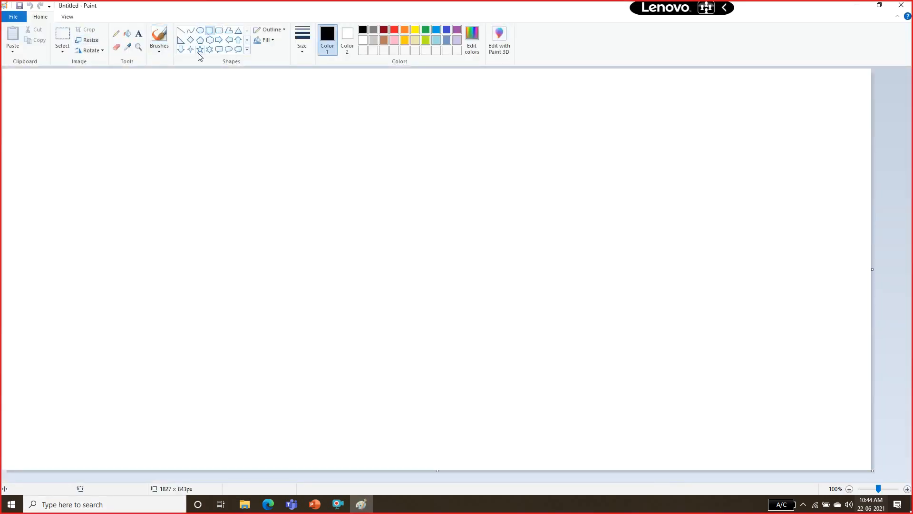
pyautogui.moveTo(76, 130)
pyautogui.mouseDown()
pyautogui.moveTo(129, 357)
pyautogui.moveTo(154, 355)
pyautogui.mouseUp()
pyautogui.click(280, 159)
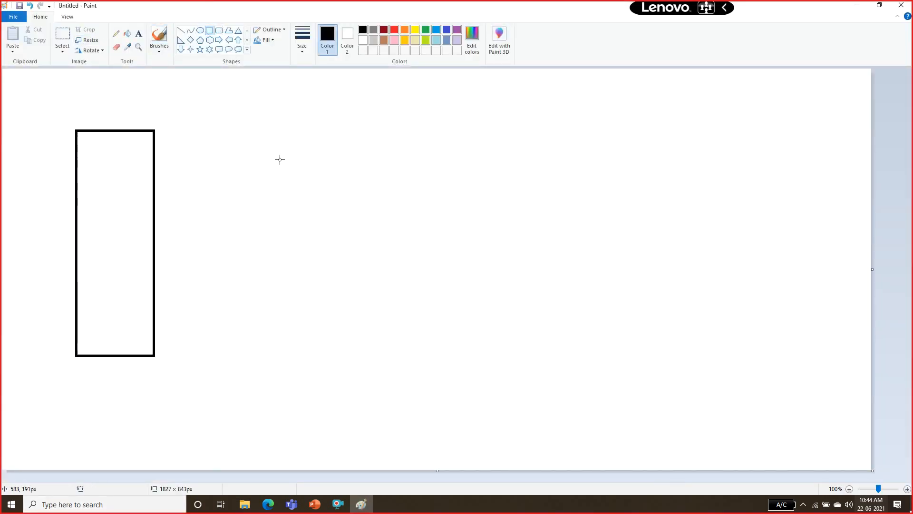
pyautogui.click(116, 33)
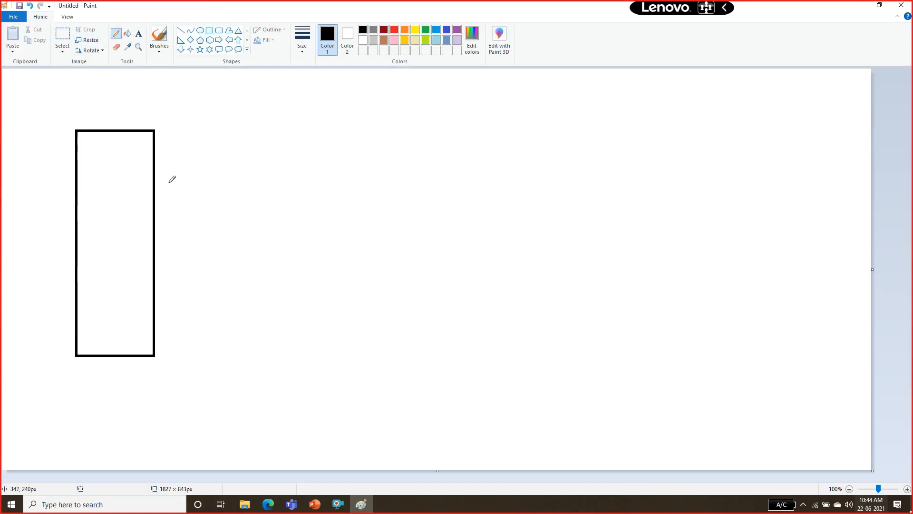
# Step: Draw a line from the tall rectangle to a hand-drawn folder shape, label the folder "drop" and underline it
pyautogui.moveTo(156, 235); pyautogui.dragTo(312, 218)
pyautogui.moveTo(308, 184)
pyautogui.mouseDown()
pyautogui.moveTo(310, 247)
pyautogui.moveTo(419, 176)
pyautogui.moveTo(313, 182)
pyautogui.moveTo(333, 162)
pyautogui.moveTo(329, 180)
pyautogui.mouseUp()
pyautogui.moveTo(339, 215)
pyautogui.mouseDown()
pyautogui.moveTo(392, 221)
pyautogui.moveTo(407, 191)
pyautogui.moveTo(402, 227)
pyautogui.mouseUp()
pyautogui.moveTo(342, 263); pyautogui.dragTo(448, 255)
pyautogui.moveTo(377, 269); pyautogui.dragTo(414, 265)
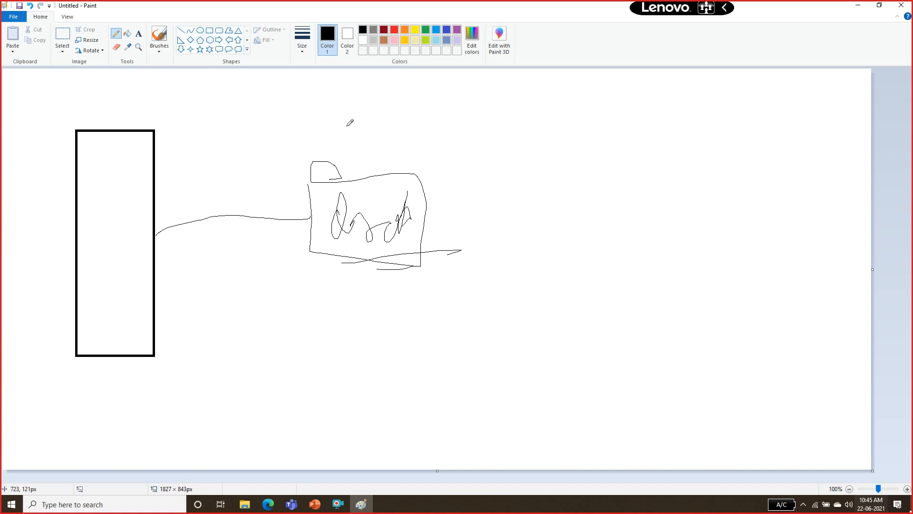
# Step: Handwrite a label above the drop folder and draw an arrow from the folder to a tall freehand box in the right part of the canvas
pyautogui.moveTo(343, 130)
pyautogui.mouseDown()
pyautogui.moveTo(335, 157)
pyautogui.moveTo(394, 148)
pyautogui.moveTo(405, 160)
pyautogui.mouseUp()
pyautogui.moveTo(617, 126)
pyautogui.mouseDown()
pyautogui.moveTo(603, 254)
pyautogui.moveTo(760, 194)
pyautogui.moveTo(596, 116)
pyautogui.mouseUp()
pyautogui.moveTo(610, 184); pyautogui.dragTo(437, 194)
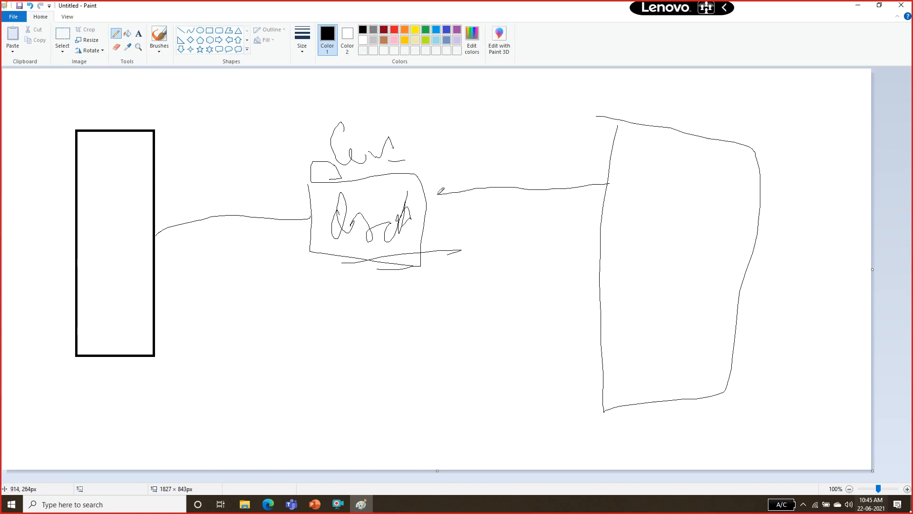
pyautogui.moveTo(573, 158)
pyautogui.mouseDown()
pyautogui.moveTo(571, 209)
pyautogui.moveTo(552, 222)
pyautogui.mouseUp()
pyautogui.moveTo(393, 263); pyautogui.dragTo(444, 263)
# Step: Draw a freehand box below the drop folder and handwrite "Agent" inside it
pyautogui.moveTo(386, 291); pyautogui.dragTo(450, 284)
pyautogui.moveTo(304, 328)
pyautogui.mouseDown()
pyautogui.moveTo(499, 423)
pyautogui.moveTo(290, 301)
pyautogui.mouseUp()
pyautogui.moveTo(338, 353)
pyautogui.mouseDown()
pyautogui.moveTo(341, 380)
pyautogui.moveTo(368, 366)
pyautogui.mouseUp()
pyautogui.moveTo(327, 348)
pyautogui.mouseDown()
pyautogui.moveTo(387, 328)
pyautogui.moveTo(477, 328)
pyautogui.mouseUp()
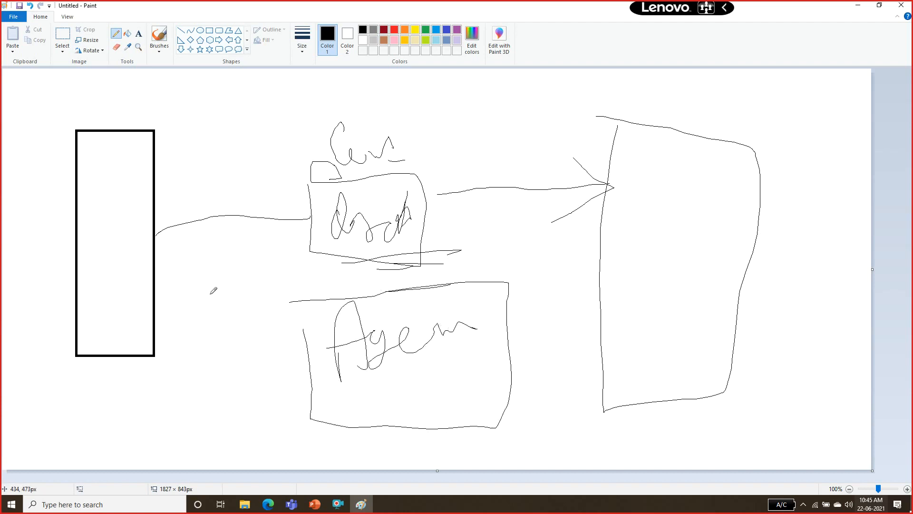
# Step: Draw arrows from both outer boxes to the Agent box and from the Agent box up to the drop folder
pyautogui.moveTo(159, 277)
pyautogui.mouseDown()
pyautogui.moveTo(289, 354)
pyautogui.moveTo(262, 369)
pyautogui.mouseUp()
pyautogui.moveTo(303, 302)
pyautogui.mouseDown()
pyautogui.moveTo(323, 248)
pyautogui.moveTo(296, 256)
pyautogui.moveTo(337, 267)
pyautogui.mouseUp()
pyautogui.moveTo(601, 319)
pyautogui.mouseDown()
pyautogui.moveTo(514, 338)
pyautogui.moveTo(526, 364)
pyautogui.mouseUp()
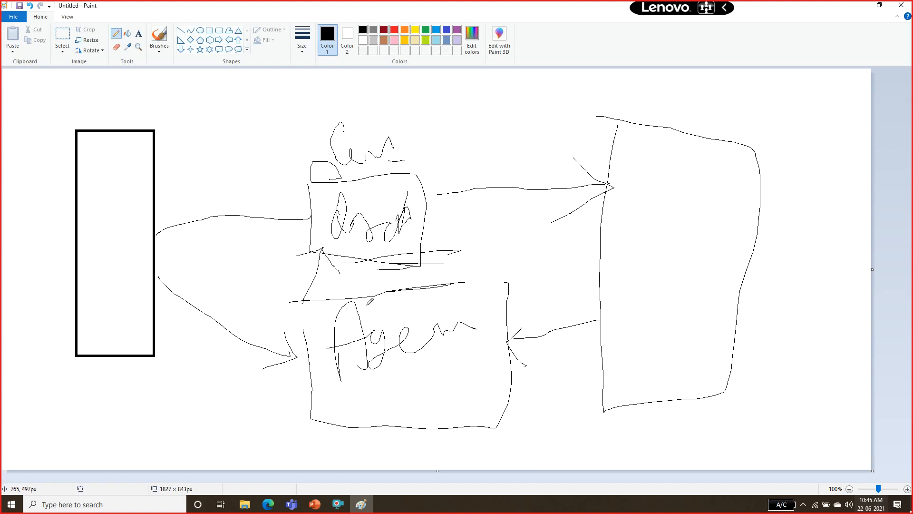
pyautogui.moveTo(381, 251); pyautogui.dragTo(403, 259)
# Step: Sketch a small box with marks inside the Agent box and three small stacked boxes inside the large freehand box
pyautogui.moveTo(449, 373)
pyautogui.mouseDown()
pyautogui.moveTo(476, 399)
pyautogui.moveTo(438, 369)
pyautogui.moveTo(478, 374)
pyautogui.mouseUp()
pyautogui.click(461, 379)
pyautogui.moveTo(644, 167)
pyautogui.mouseDown()
pyautogui.moveTo(685, 189)
pyautogui.moveTo(645, 160)
pyautogui.mouseUp()
pyautogui.moveTo(641, 230)
pyautogui.mouseDown()
pyautogui.moveTo(692, 257)
pyautogui.moveTo(654, 234)
pyautogui.mouseUp()
pyautogui.moveTo(638, 313)
pyautogui.mouseDown()
pyautogui.moveTo(689, 353)
pyautogui.moveTo(654, 312)
pyautogui.mouseUp()
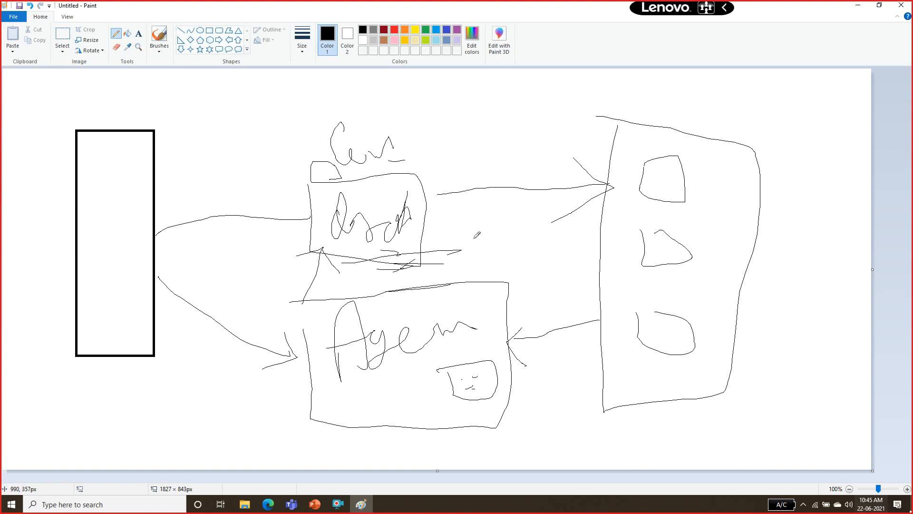
# Step: Minimize Paint to return to the browser and paste the copied drop download URL into the address of a new tab
pyautogui.click(859, 6)
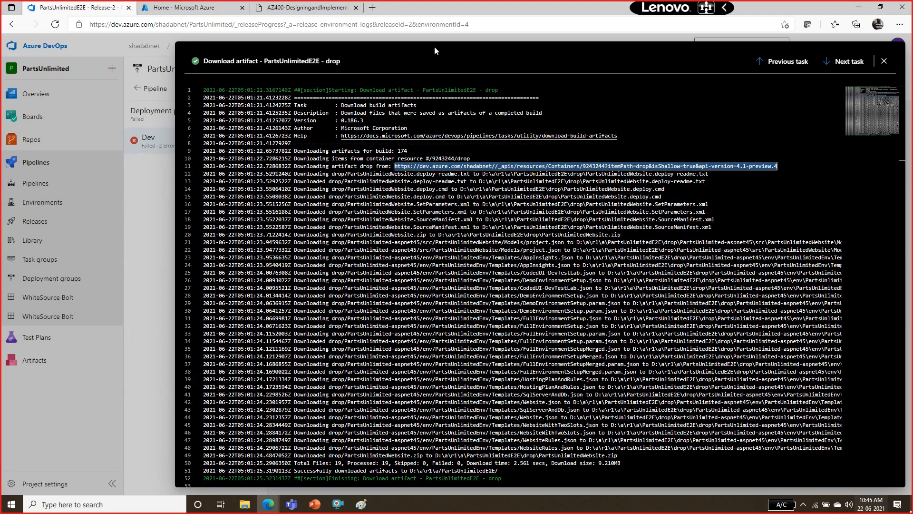
pyautogui.click(372, 7)
pyautogui.hotkey('ctrl', 'v')
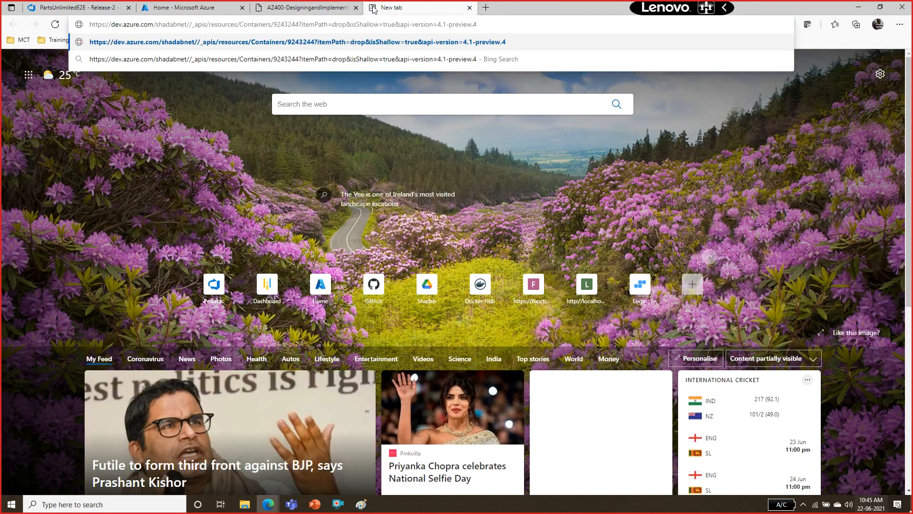
# Step: Load the drop artifact's container API address and reload it without the isShallow and api-version parameters, keeping itemPath=drop
pyautogui.press('Return')
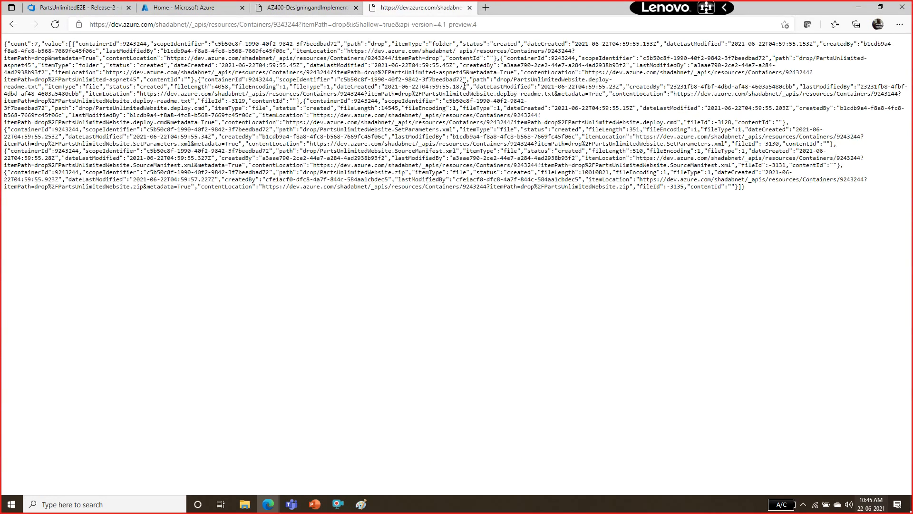
pyautogui.moveTo(72, 58); pyautogui.dragTo(322, 217)
pyautogui.click(321, 218)
pyautogui.click(352, 24)
pyautogui.moveTo(353, 24); pyautogui.dragTo(478, 24)
pyautogui.press('BackSpace')
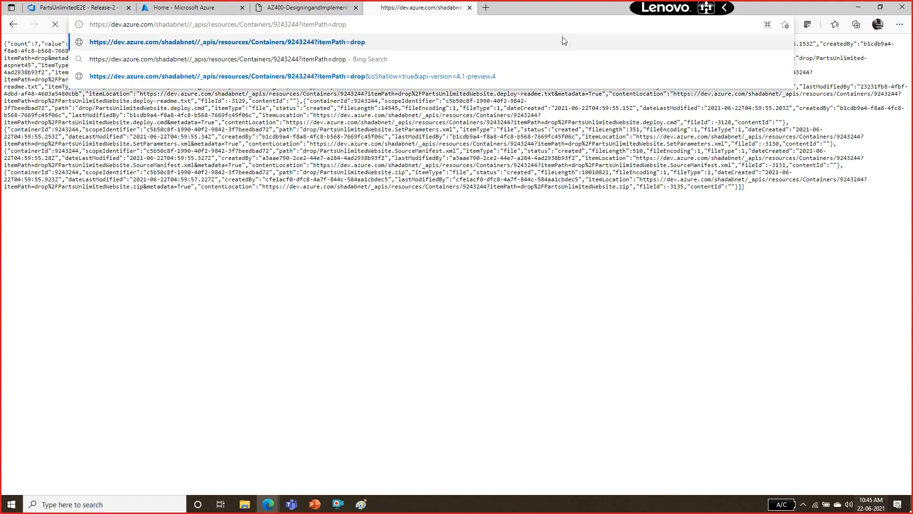
pyautogui.press('Return')
# Step: Examine the parts of the container address and the returned listing of drop files, and close that page
pyautogui.moveTo(111, 25); pyautogui.dragTo(187, 25)
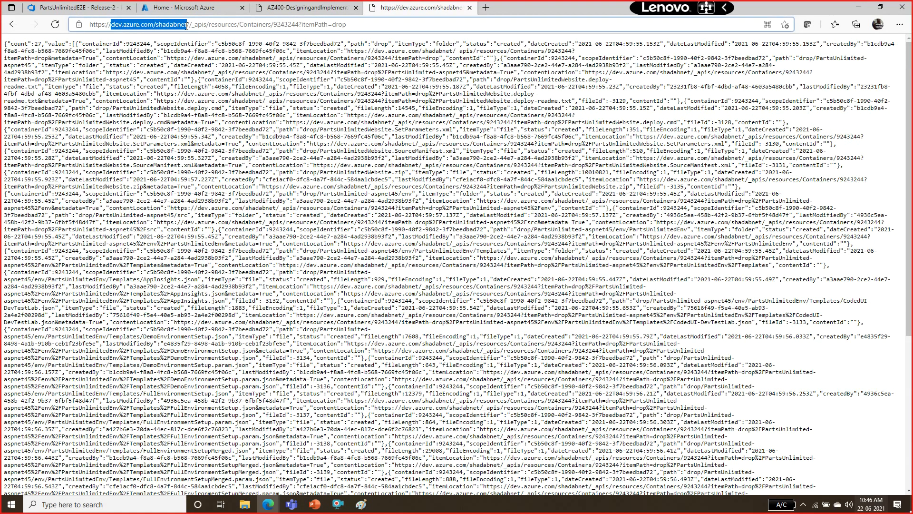
pyautogui.doubleClick(257, 26)
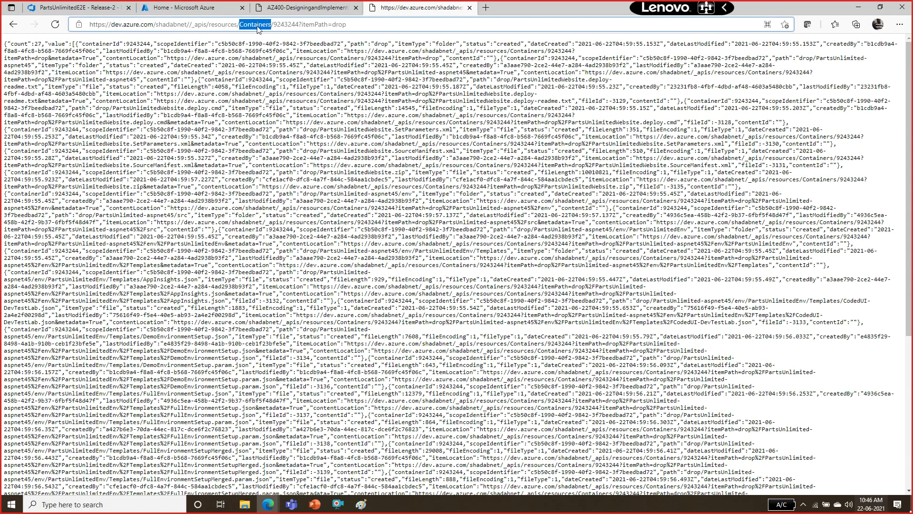
pyautogui.moveTo(27, 66); pyautogui.dragTo(183, 402)
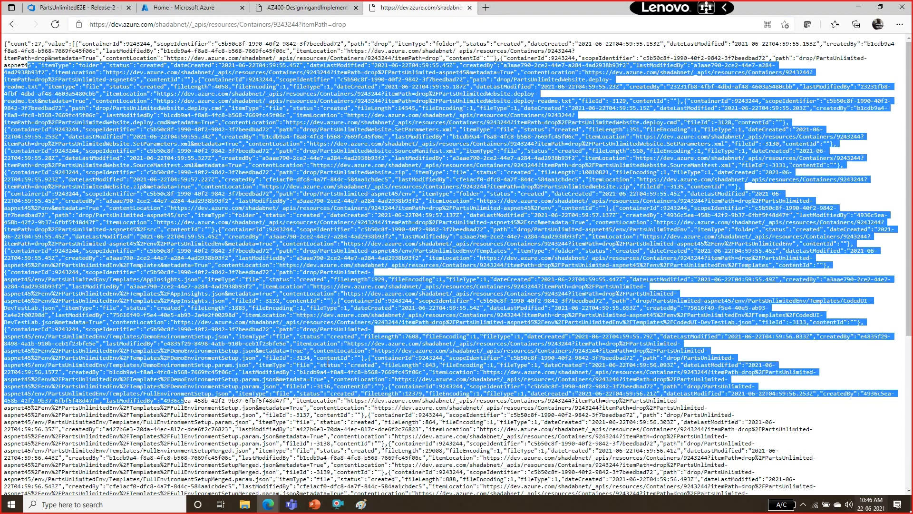
pyautogui.click(317, 207)
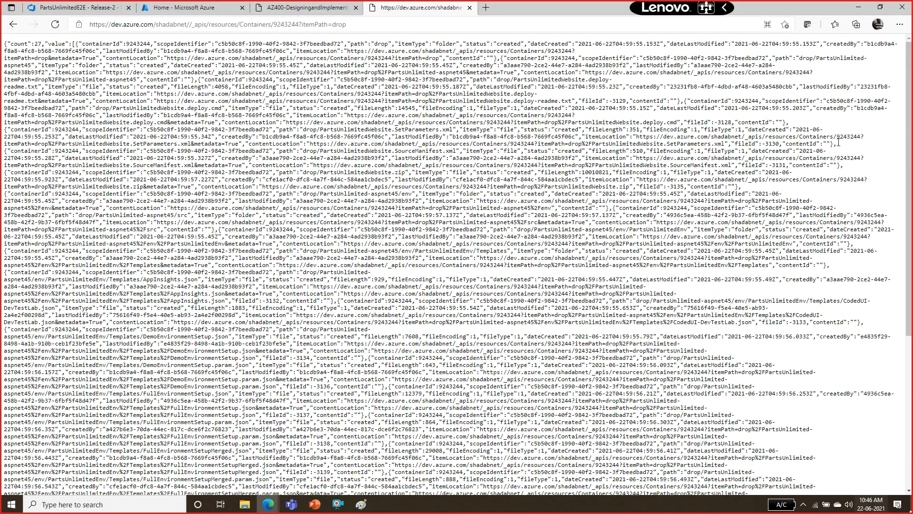
pyautogui.moveTo(910, 107)
pyautogui.mouseDown()
pyautogui.moveTo(902, 345)
pyautogui.moveTo(903, 98)
pyautogui.mouseUp()
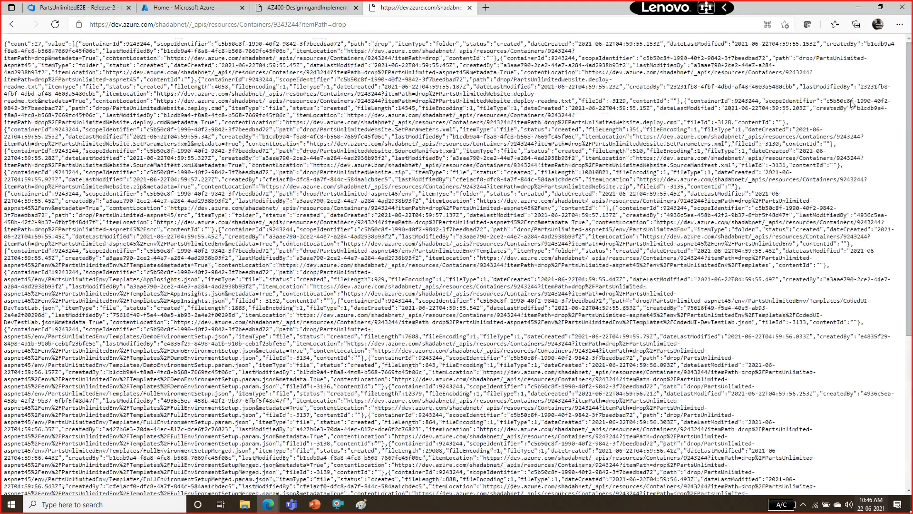
pyautogui.click(470, 8)
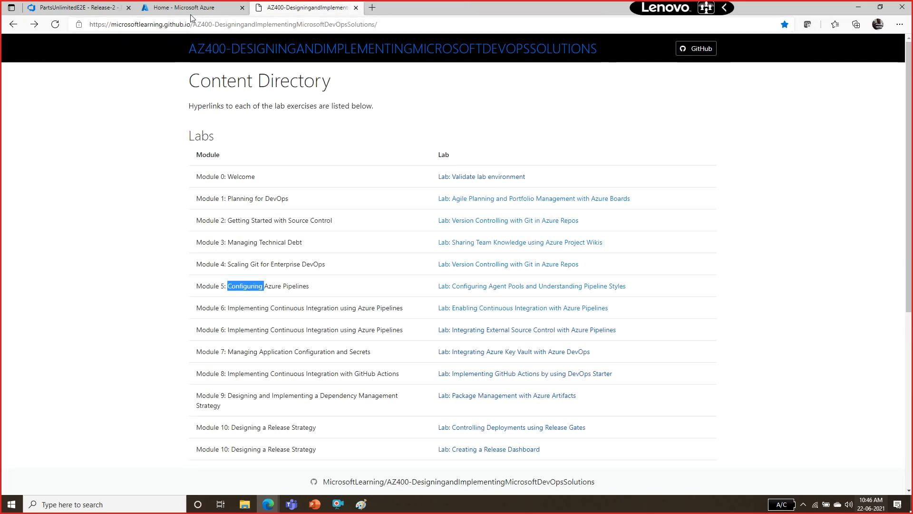
# Step: Open the PartsUnlimitedE2E build pipeline of the PartsUnlimited project for editing
pyautogui.click(93, 5)
pyautogui.click(125, 203)
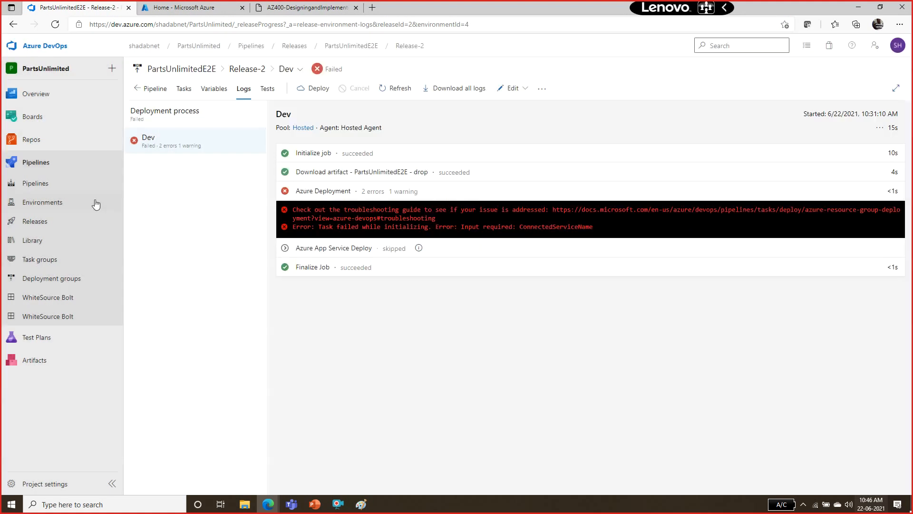
pyautogui.click(49, 185)
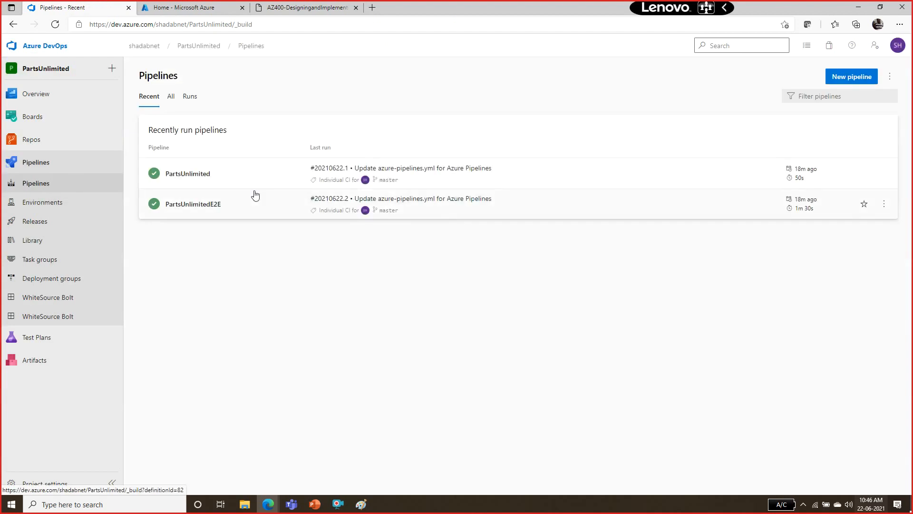
pyautogui.click(215, 205)
pyautogui.click(788, 76)
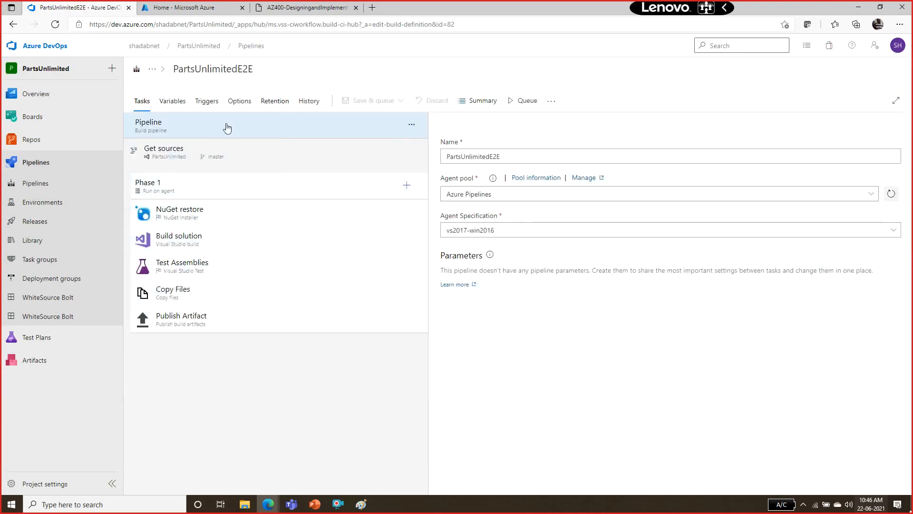
# Step: Go from the pipeline's retention page to the project settings and examine the four retention policy entries
pyautogui.click(269, 106)
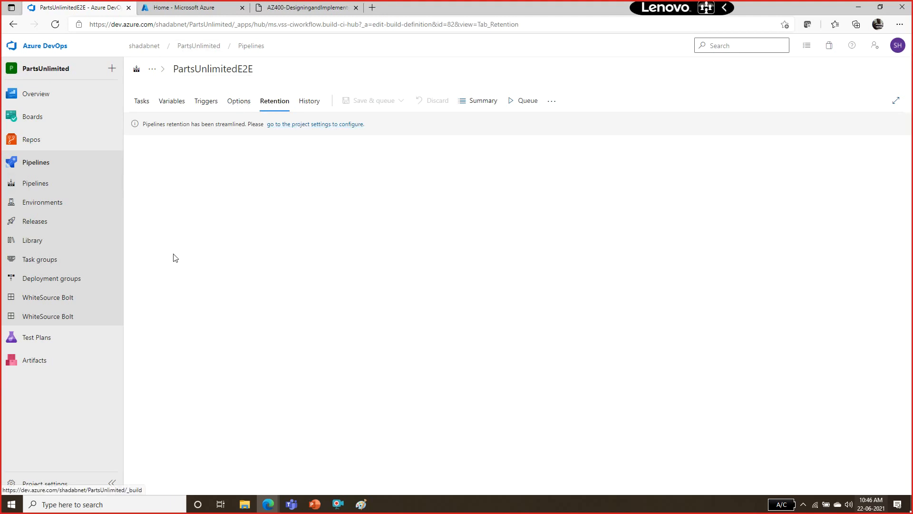
pyautogui.click(312, 125)
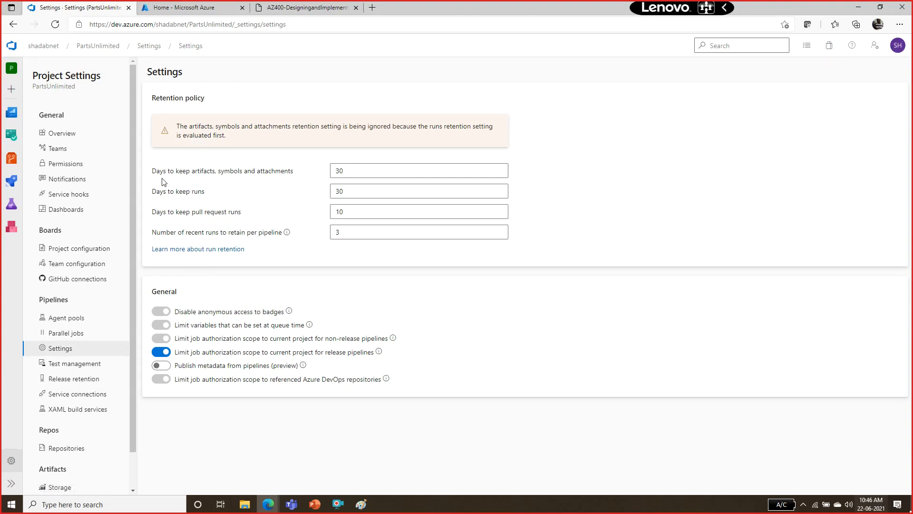
pyautogui.moveTo(169, 171); pyautogui.dragTo(240, 173)
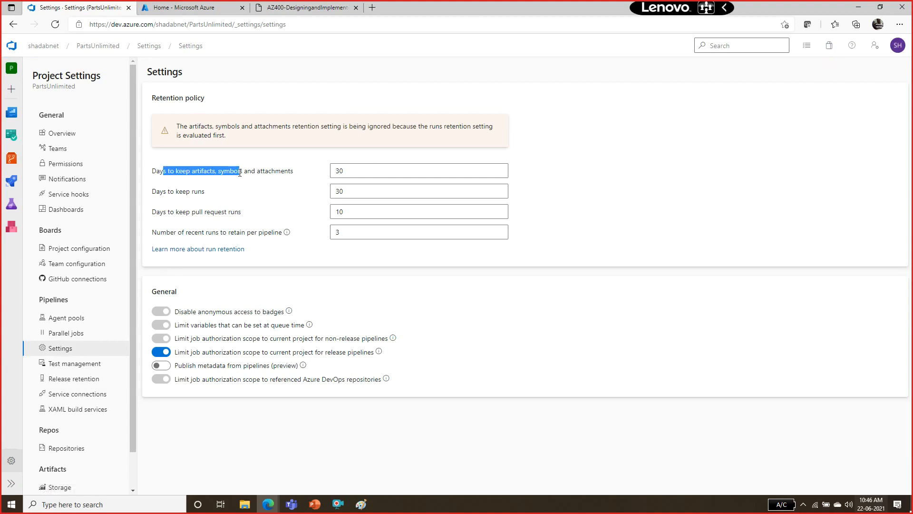
pyautogui.moveTo(179, 191); pyautogui.dragTo(197, 195)
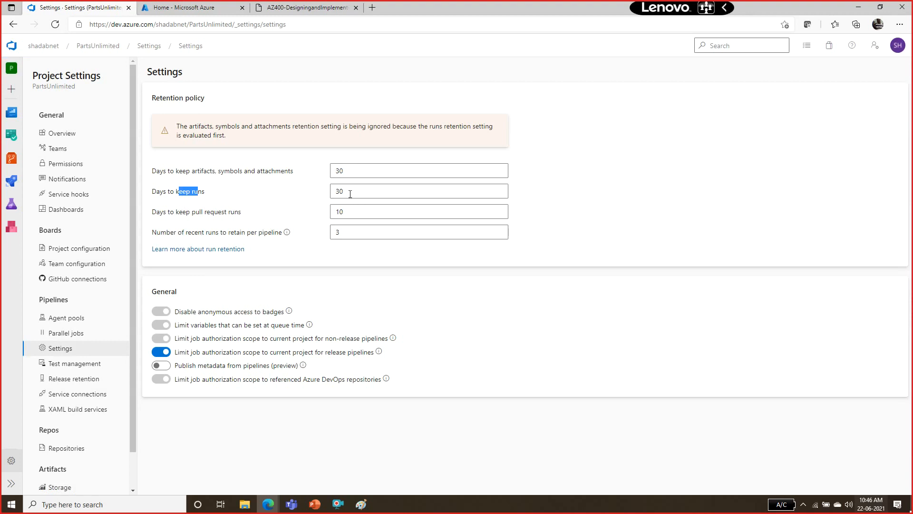
pyautogui.moveTo(190, 215); pyautogui.dragTo(212, 212)
pyautogui.click(232, 212)
pyautogui.moveTo(209, 235); pyautogui.dragTo(268, 234)
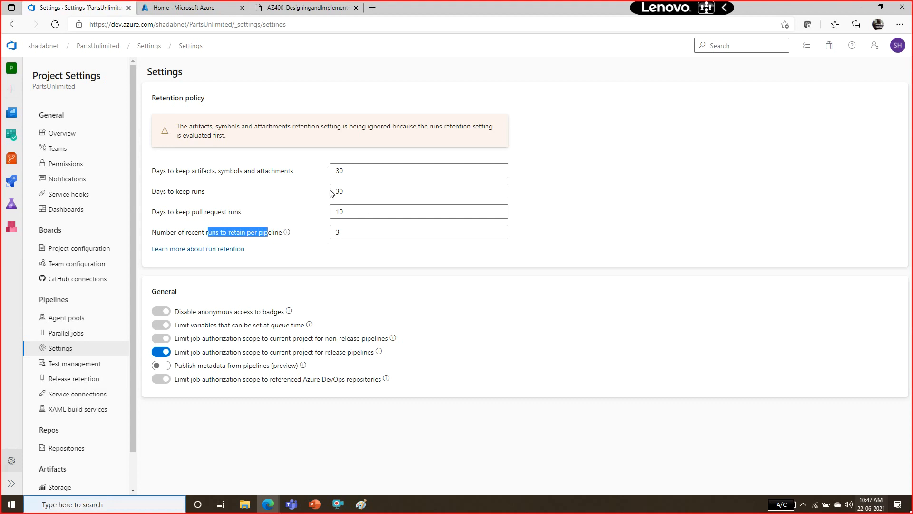
# Step: Clear all four retention policy values to check the range each one allows, including days to keep artifacts, symbols and attachments
pyautogui.doubleClick(353, 172)
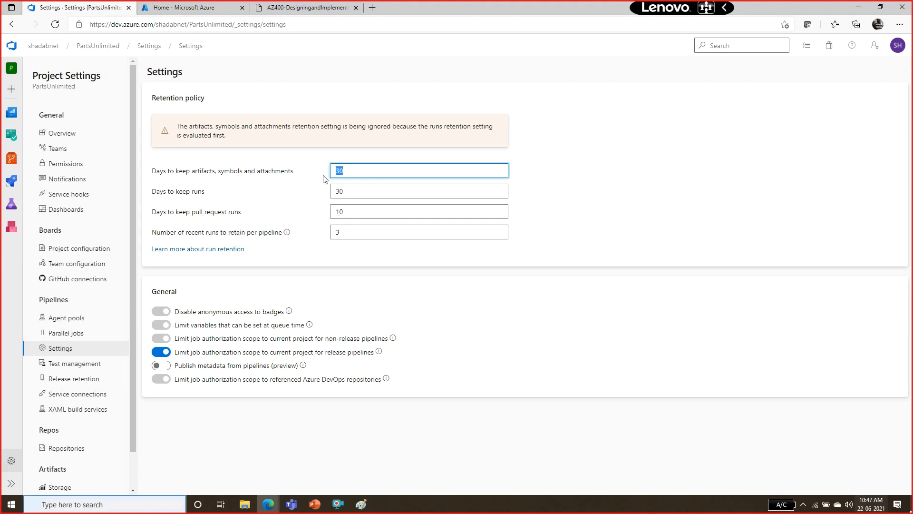
pyautogui.press('BackSpace')
pyautogui.press('Tab')
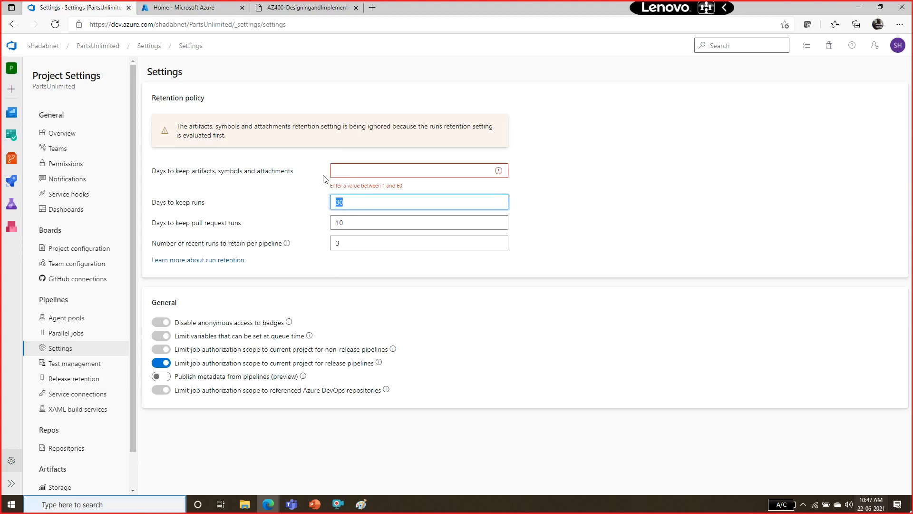
pyautogui.press('BackSpace')
pyautogui.press('Tab')
pyautogui.press('BackSpace')
pyautogui.press('Tab')
pyautogui.press('Tab')
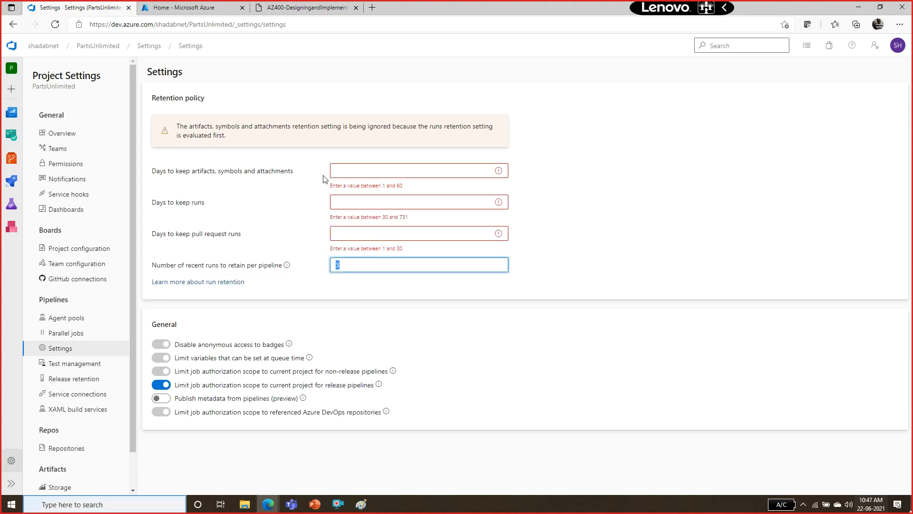
pyautogui.press('BackSpace')
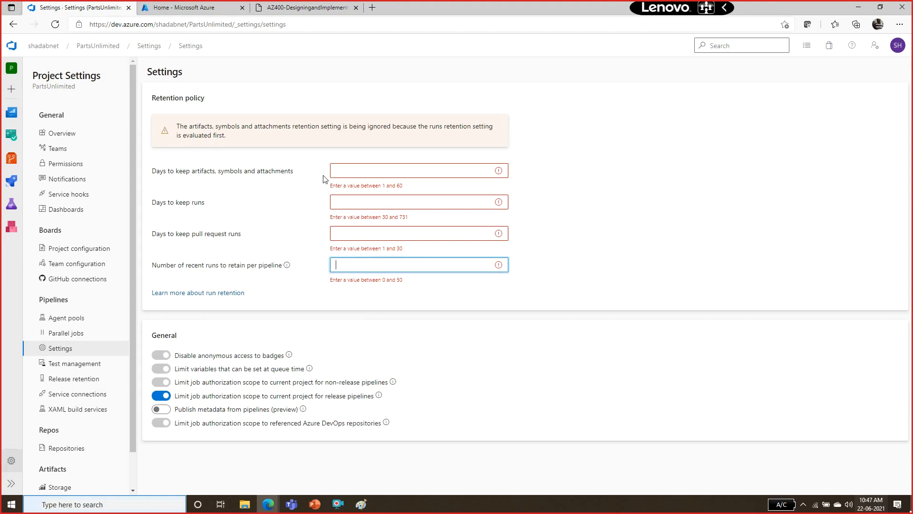
pyautogui.moveTo(209, 167); pyautogui.dragTo(293, 171)
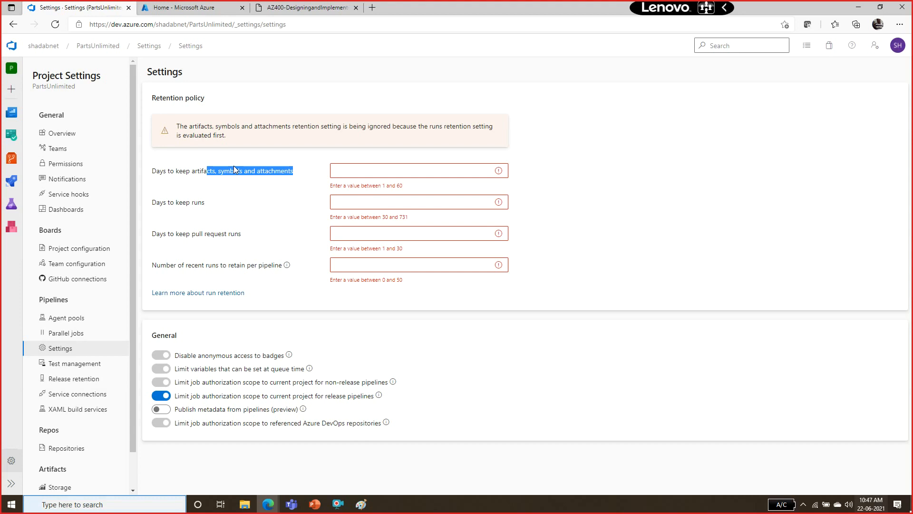
# Step: Switch to the Teams meeting, read the hosted parallelism error posted in the chat, and minimize the meeting window
pyautogui.click(291, 503)
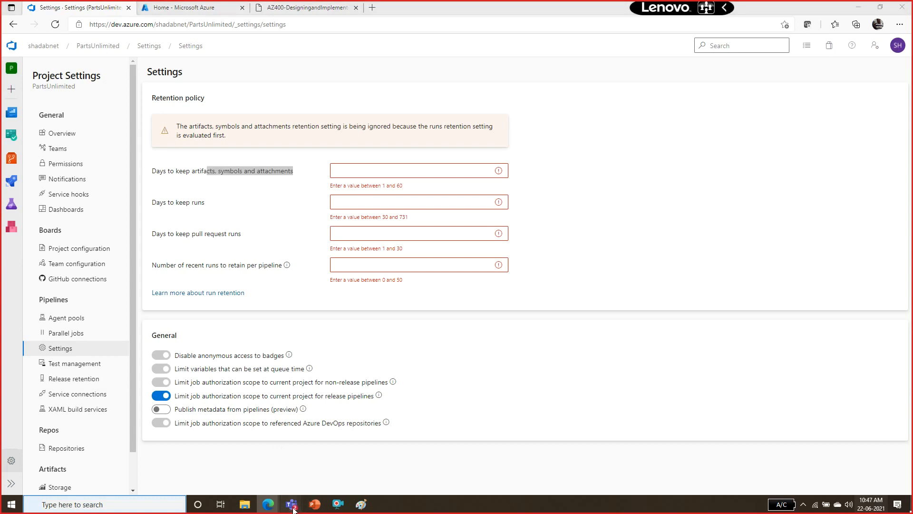
pyautogui.click(312, 485)
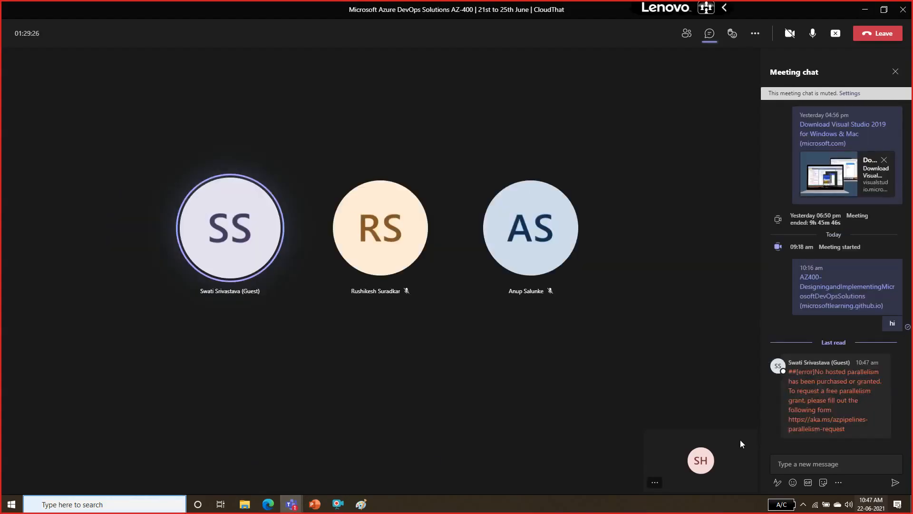
pyautogui.moveTo(842, 370); pyautogui.dragTo(856, 426)
pyautogui.click(856, 426)
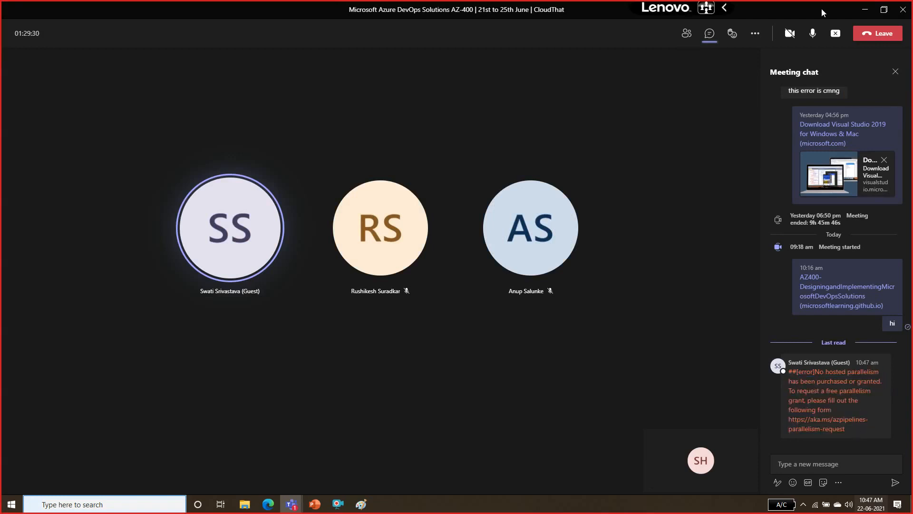
pyautogui.click(864, 19)
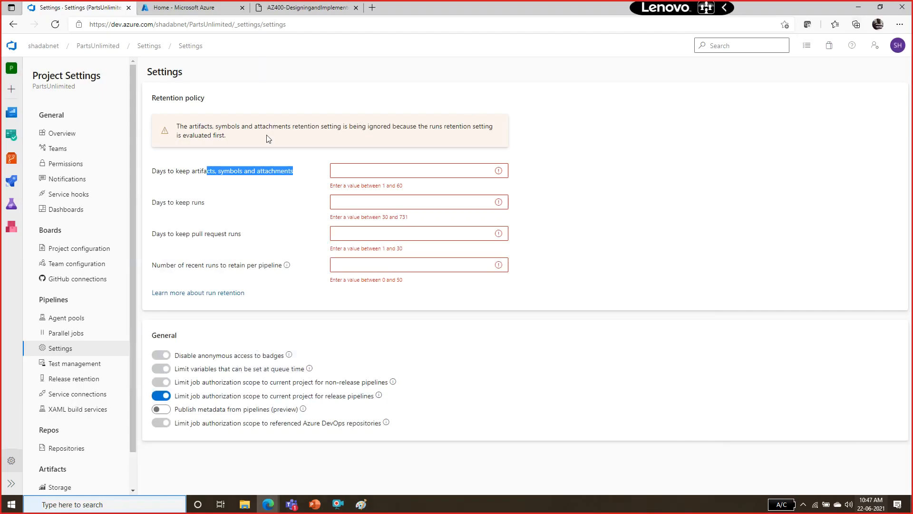
# Step: View the organization settings overview from the Azure DevOps home page, return to the projects list, and hide the floating meeting window
pyautogui.click(12, 47)
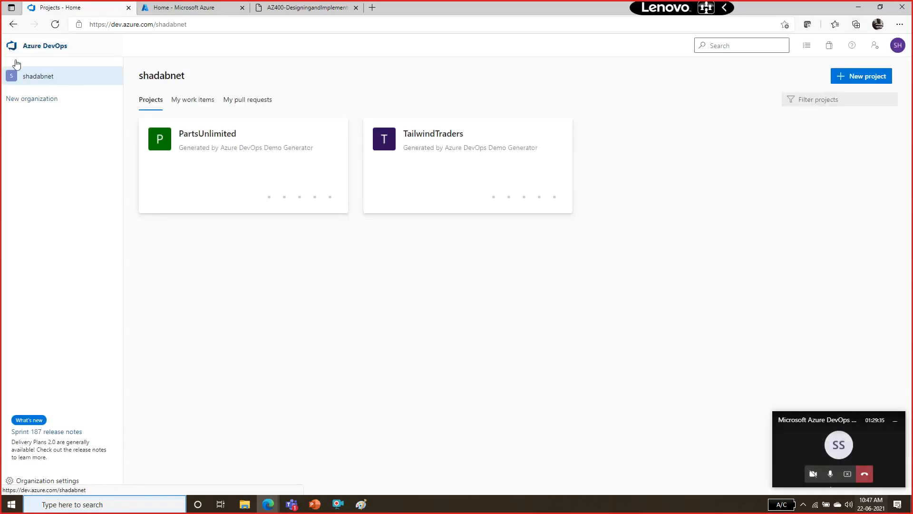
pyautogui.click(54, 485)
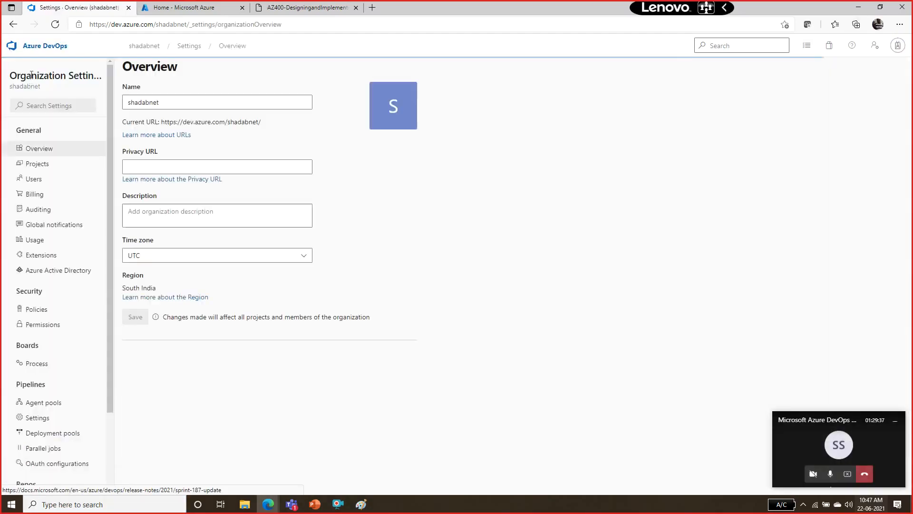
pyautogui.click(35, 48)
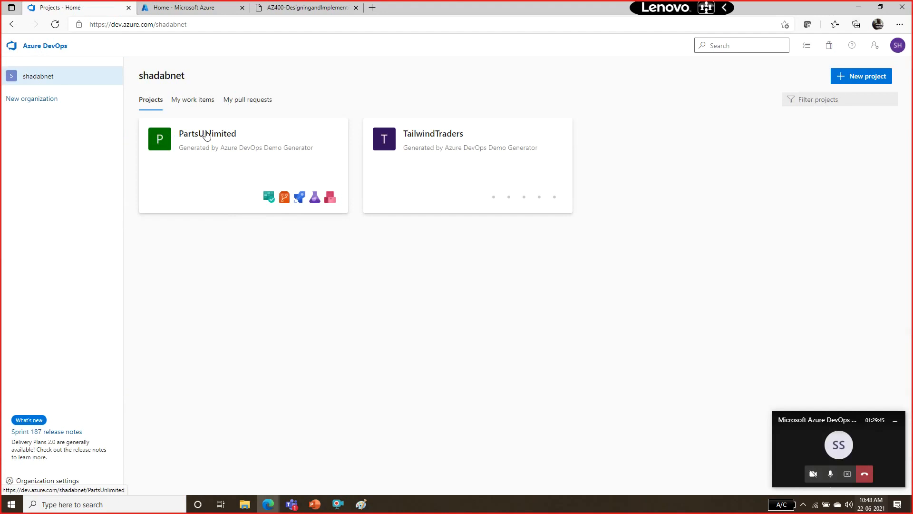
pyautogui.click(53, 481)
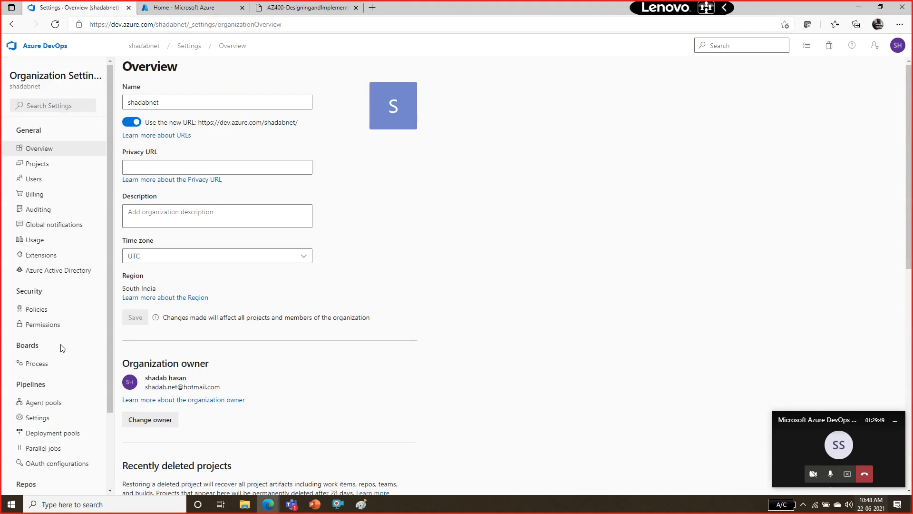
pyautogui.click(69, 45)
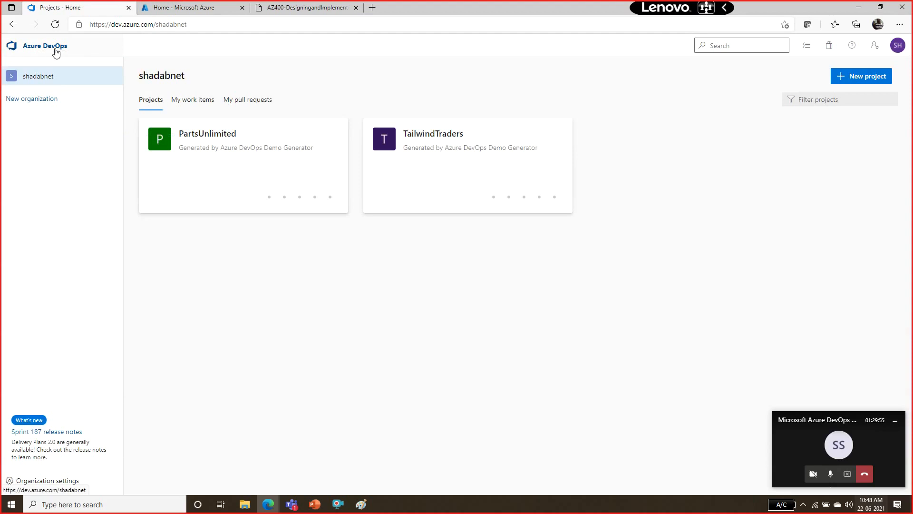
pyautogui.click(895, 420)
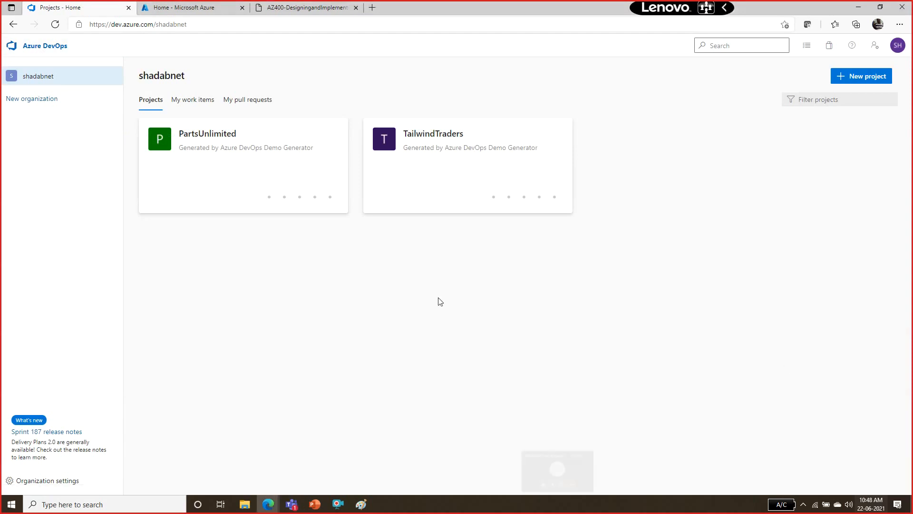
# Step: Review the Microsoft-hosted limits for private projects in the organization's parallel jobs settings and open the page for purchasing parallel jobs
pyautogui.click(50, 481)
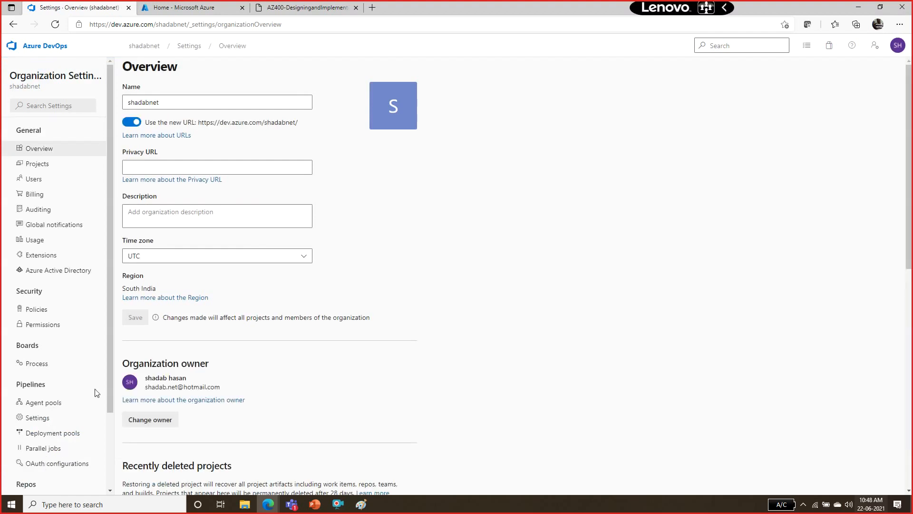
pyautogui.click(54, 453)
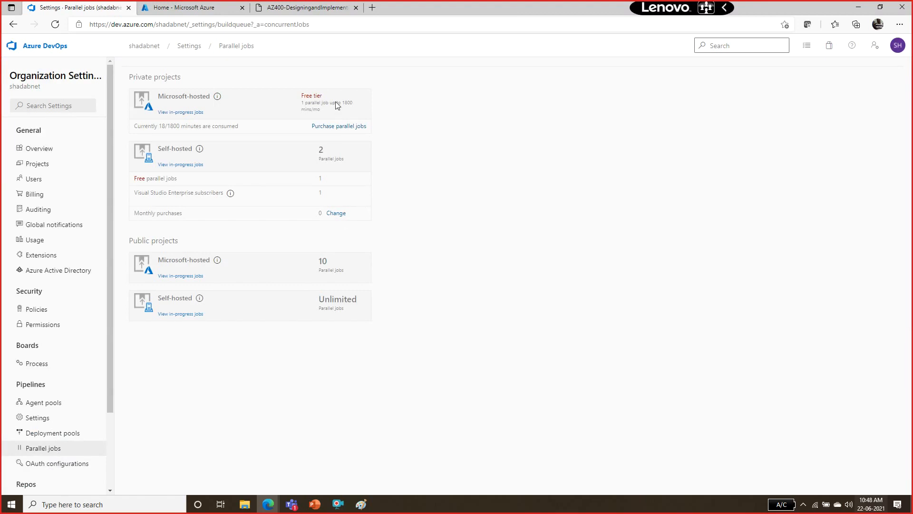
pyautogui.click(53, 452)
pyautogui.moveTo(312, 105); pyautogui.dragTo(347, 112)
pyautogui.click(486, 194)
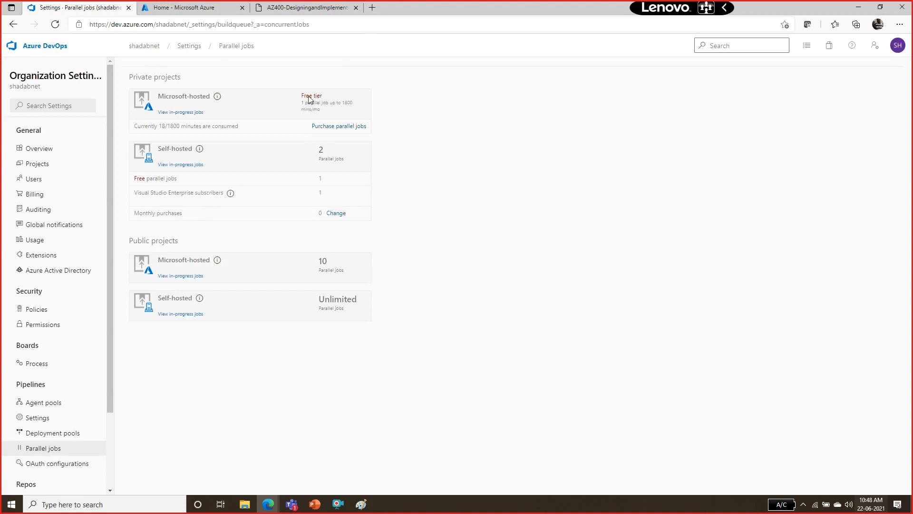
pyautogui.click(348, 128)
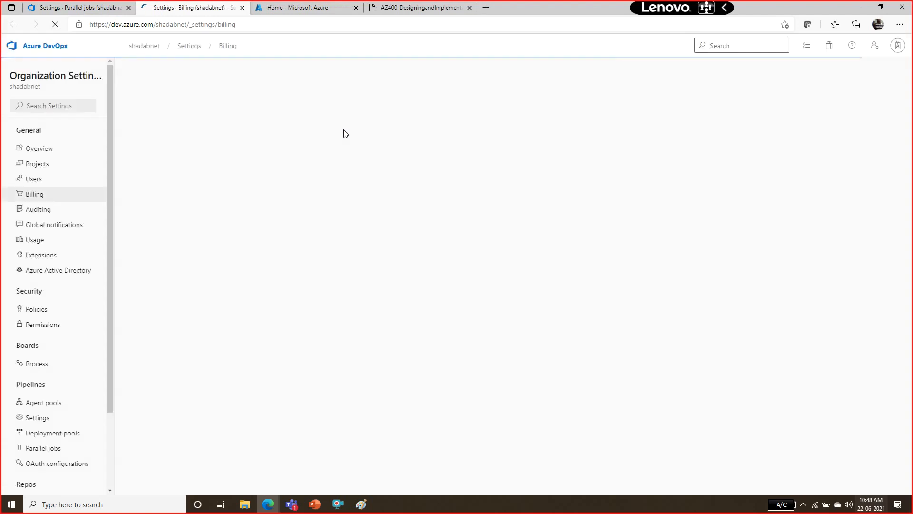
# Step: Set up billing for the organization using the Visual Studio Enterprise Subscription
pyautogui.click(64, 6)
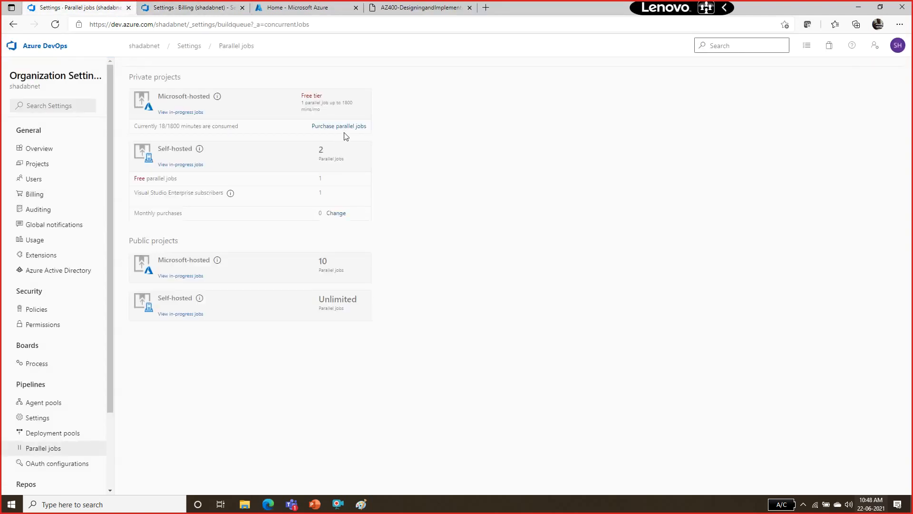
pyautogui.click(153, 6)
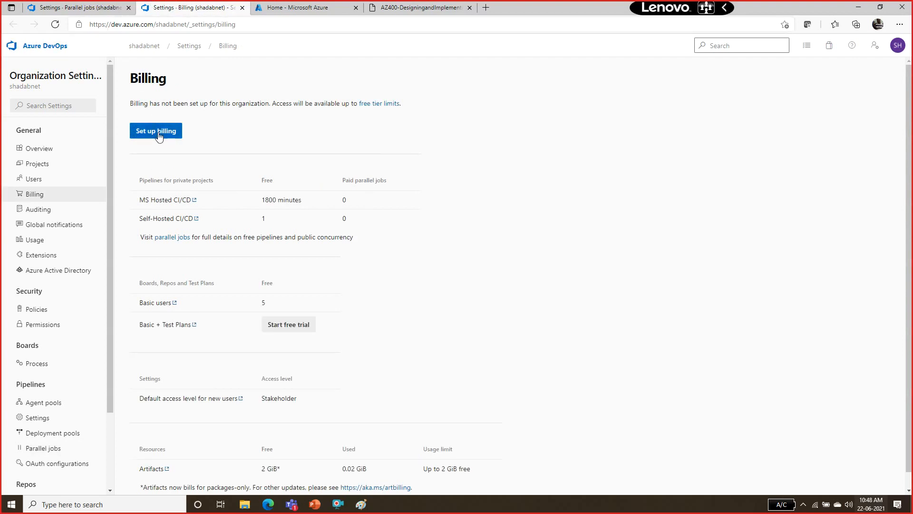
pyautogui.click(84, 4)
pyautogui.click(175, 4)
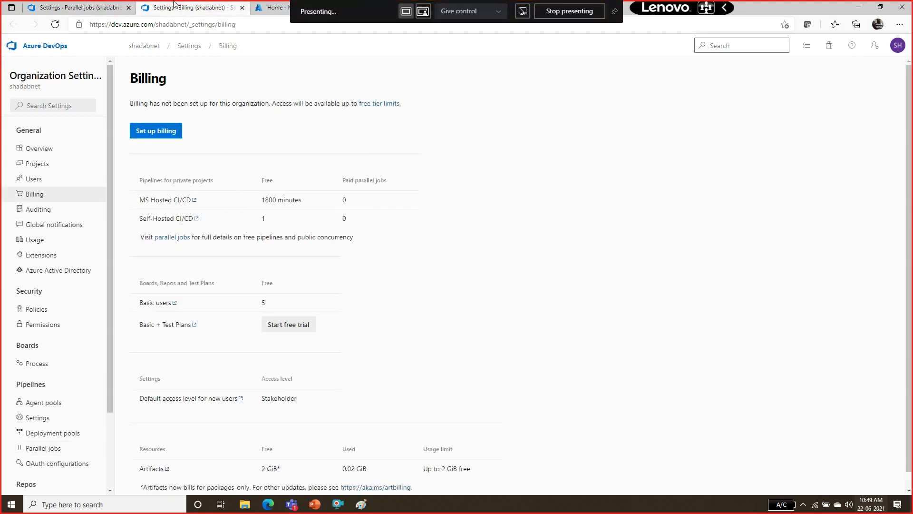
pyautogui.click(169, 130)
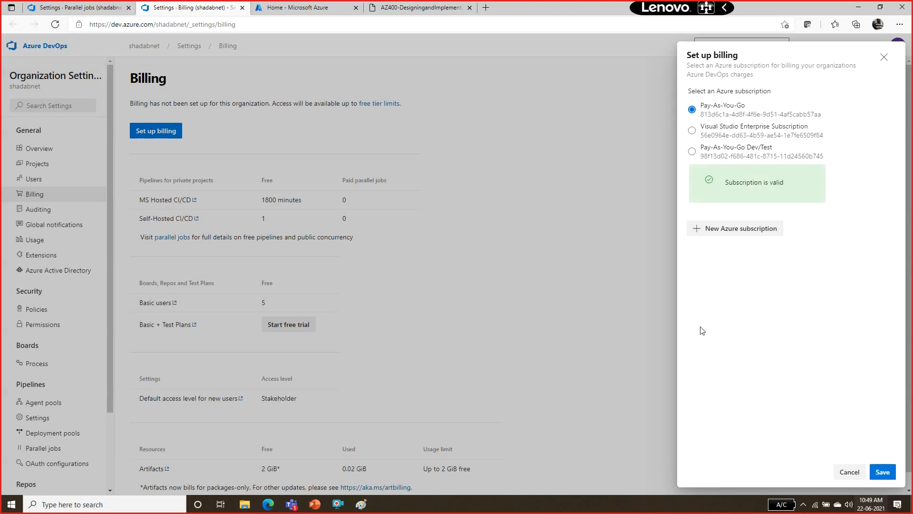
pyautogui.click(722, 132)
pyautogui.click(882, 472)
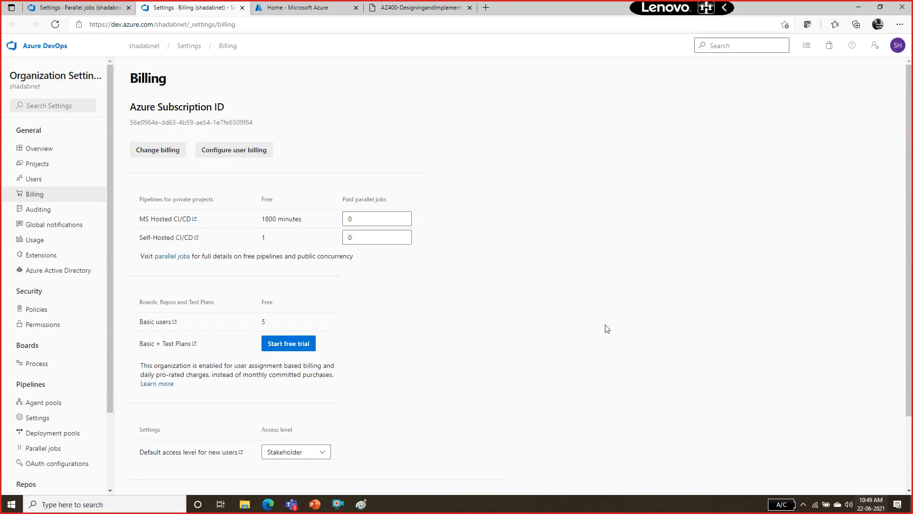
# Step: Enter 2 paid parallel jobs for MS Hosted CI/CD and review the remaining billing options without saving
pyautogui.moveTo(386, 212); pyautogui.dragTo(314, 212)
pyautogui.write('2')
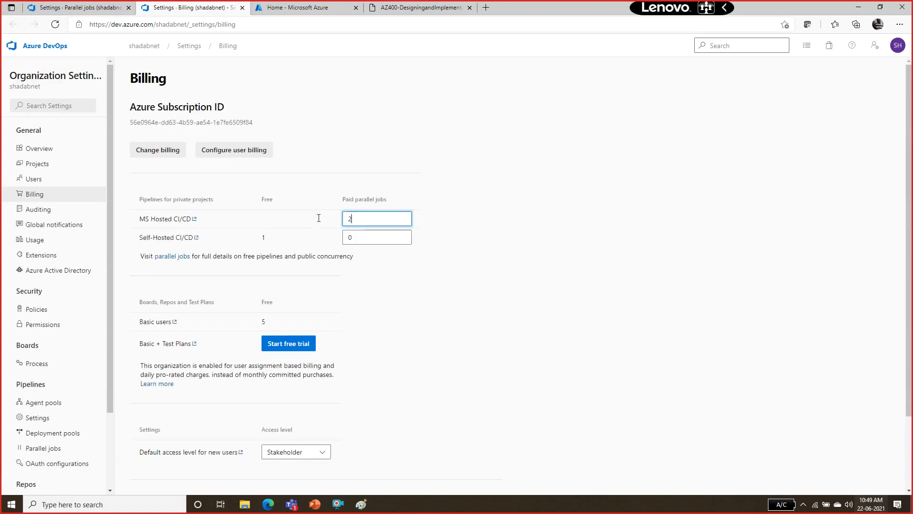
pyautogui.click(552, 312)
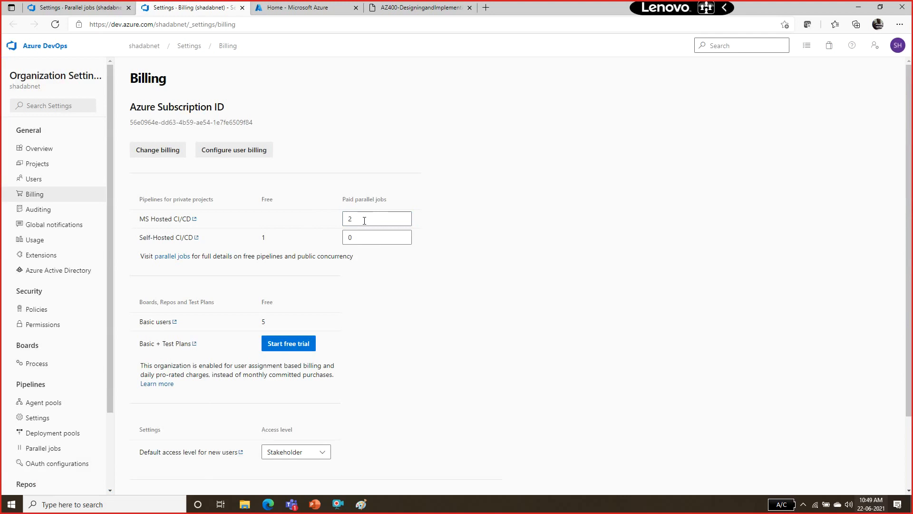
pyautogui.scroll(-2, 307, 414)
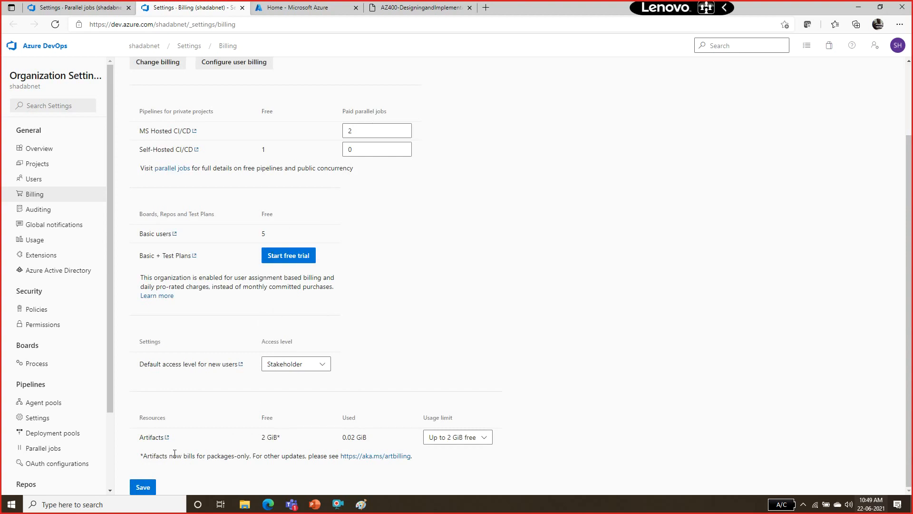
pyautogui.scroll(2, 909, 93)
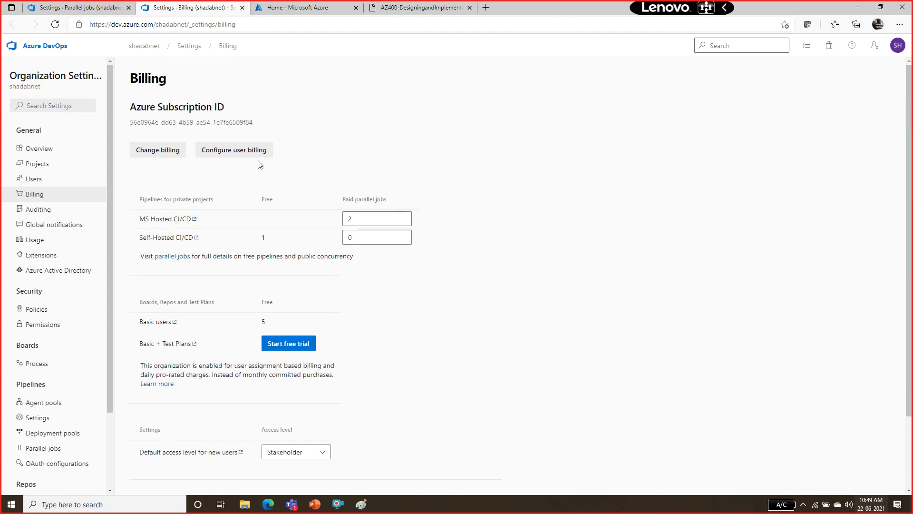
# Step: Remove billing from the organization and save the change
pyautogui.click(159, 150)
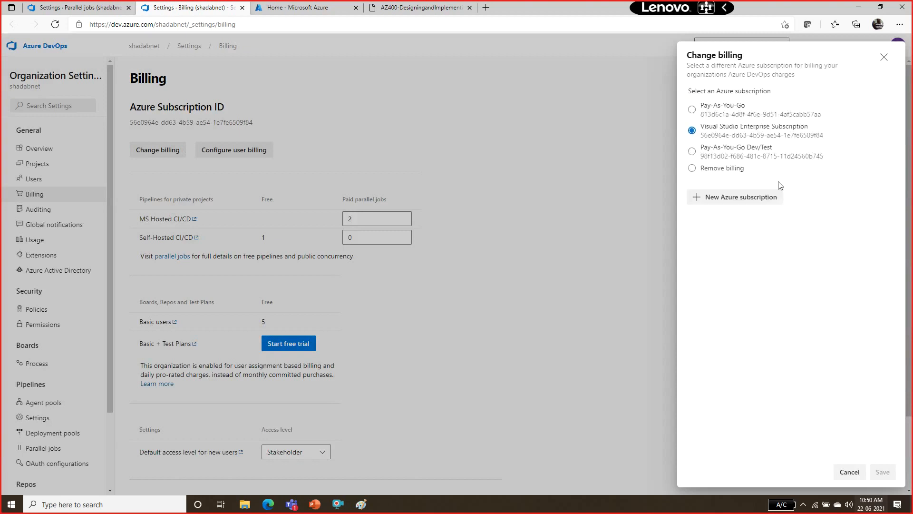
pyautogui.click(692, 168)
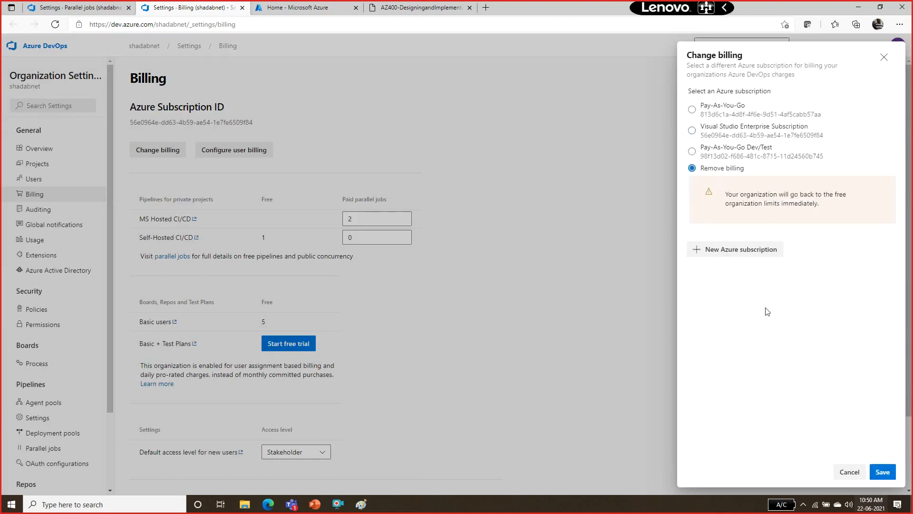
pyautogui.click(892, 472)
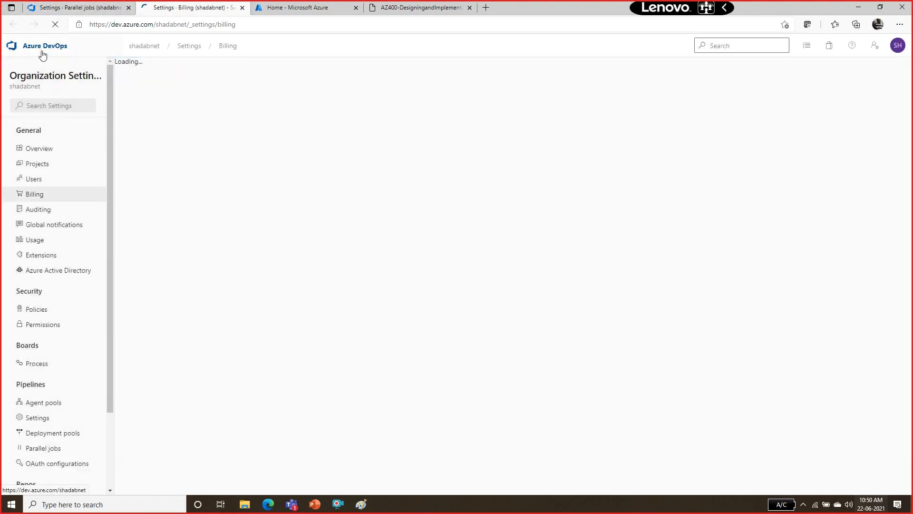
# Step: Run the PartsUnlimitedE2E pipeline of the PartsUnlimited project on the Azure Pipelines pool with vs2017-win2016 and the master branch
pyautogui.click(41, 50)
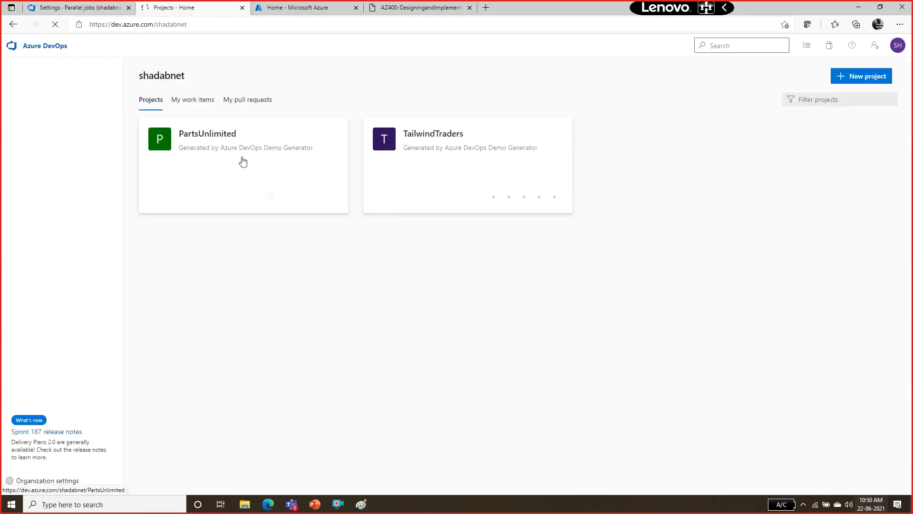
pyautogui.click(208, 138)
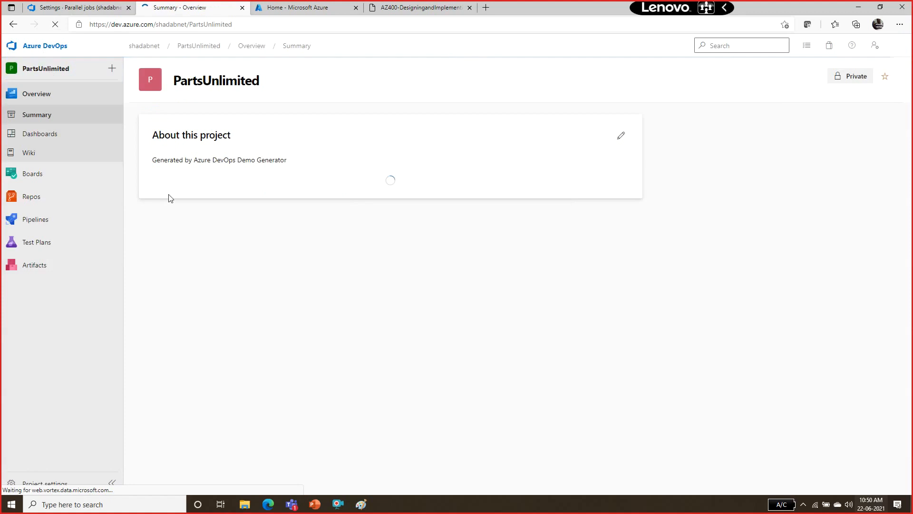
pyautogui.click(34, 219)
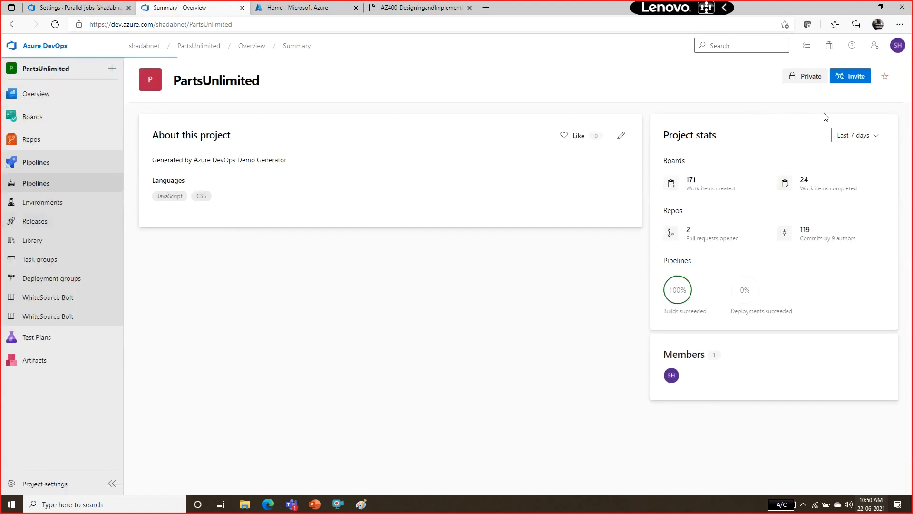
pyautogui.click(216, 205)
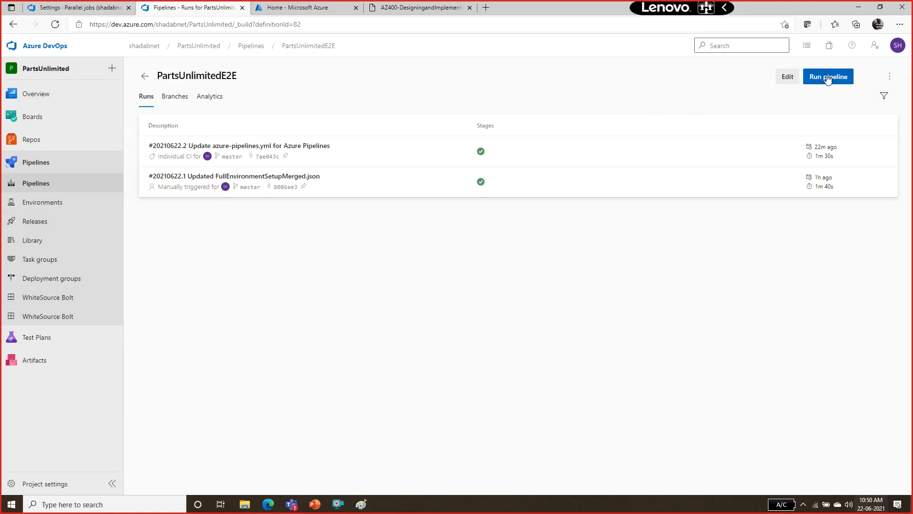
pyautogui.click(827, 79)
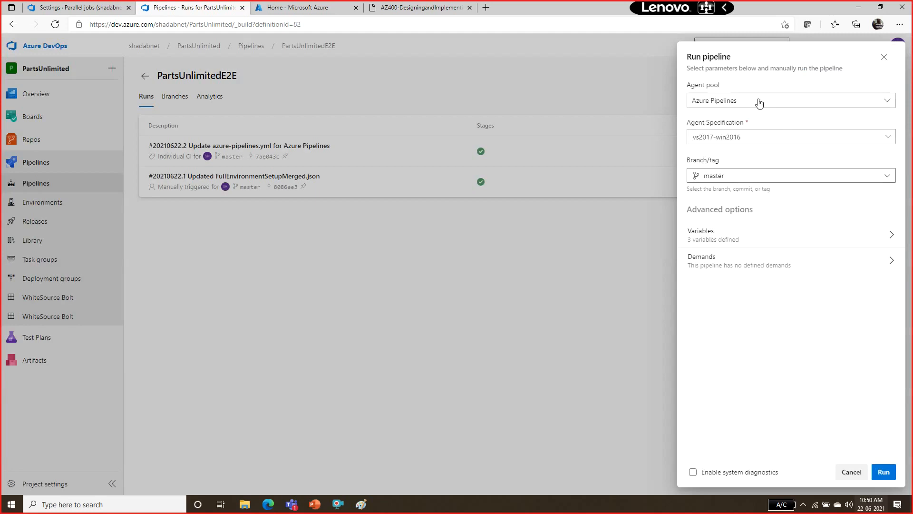
pyautogui.click(883, 472)
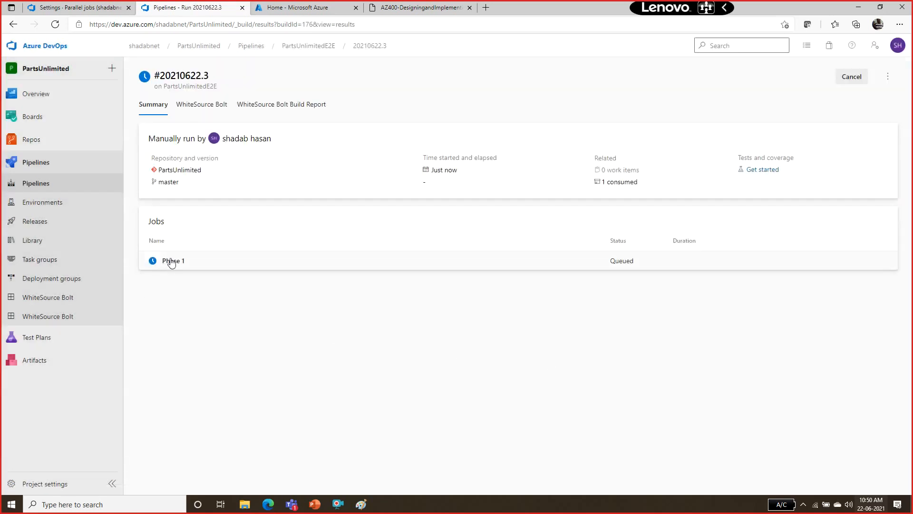
# Step: Examine the new run's Phase 1 and Initialize job logs for the hosted agent's machine name and version, and return to the pipelines list
pyautogui.click(167, 261)
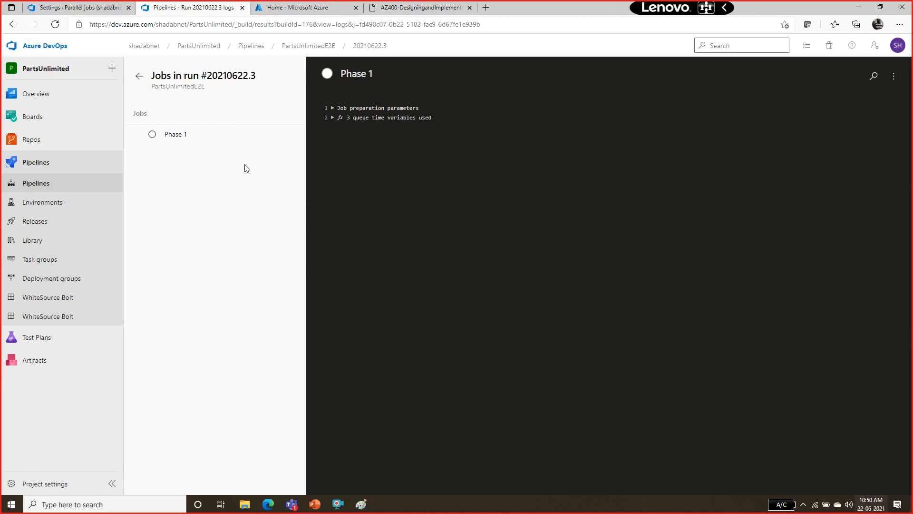
pyautogui.click(199, 140)
pyautogui.click(55, 24)
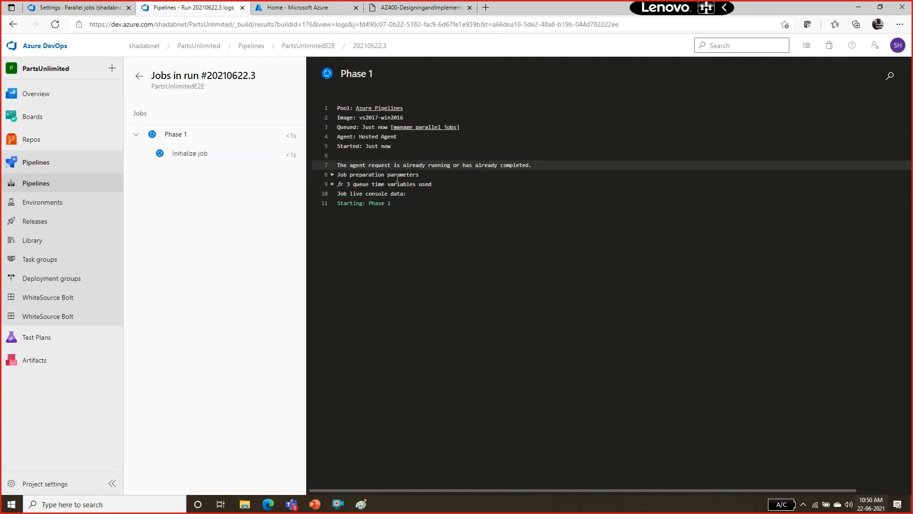
pyautogui.click(170, 135)
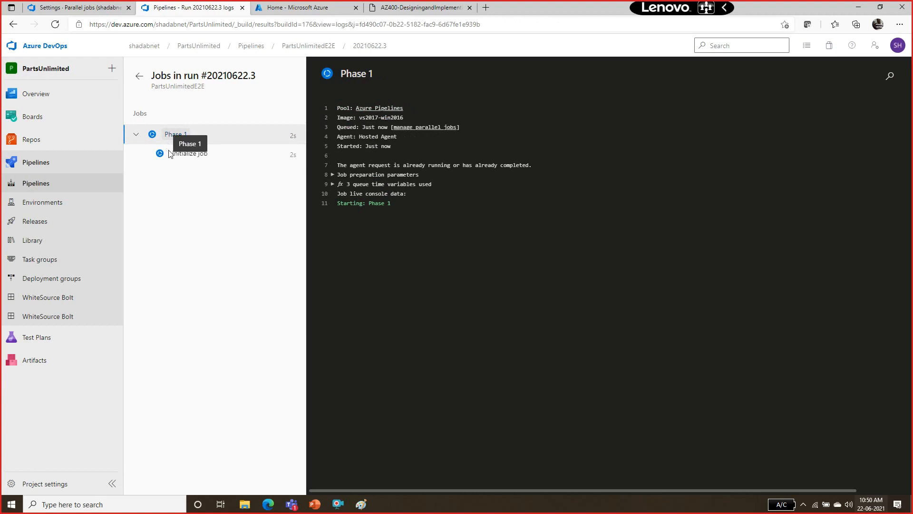
pyautogui.click(175, 153)
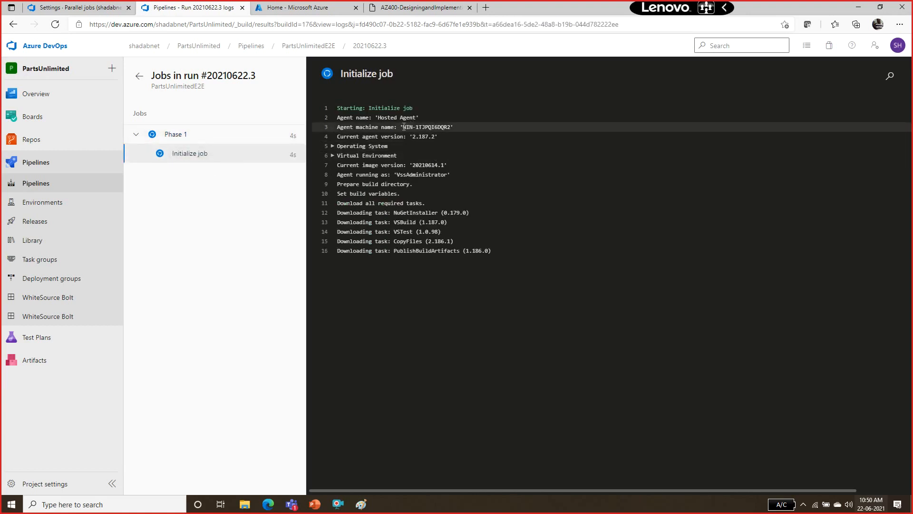
pyautogui.click(219, 155)
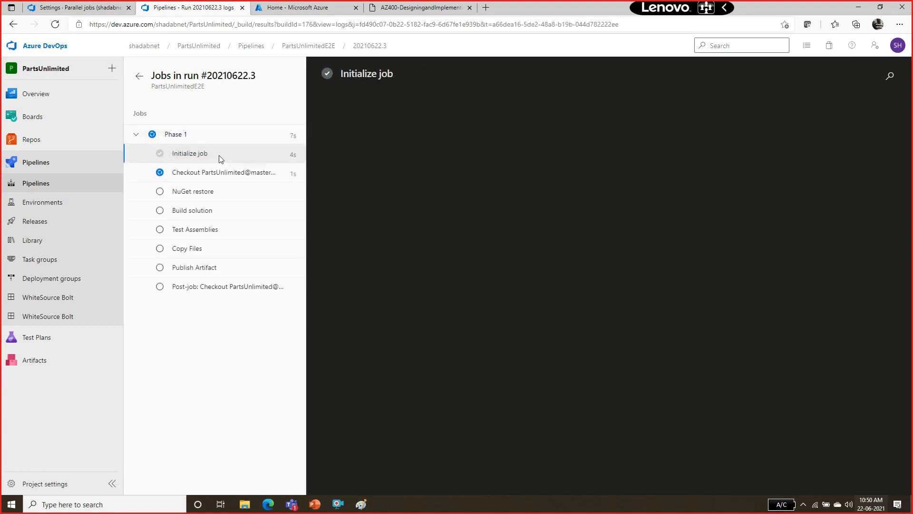
pyautogui.click(163, 138)
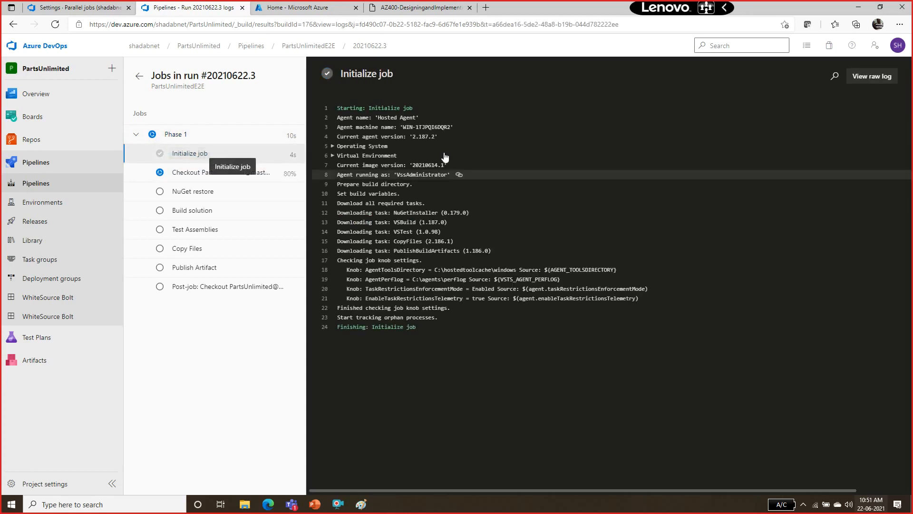
pyautogui.moveTo(403, 128); pyautogui.dragTo(431, 139)
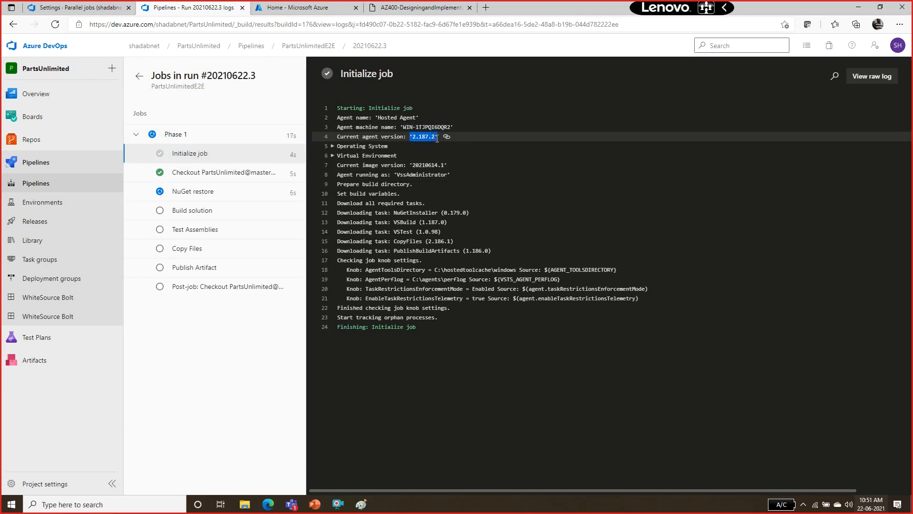
pyautogui.moveTo(437, 139); pyautogui.dragTo(439, 138)
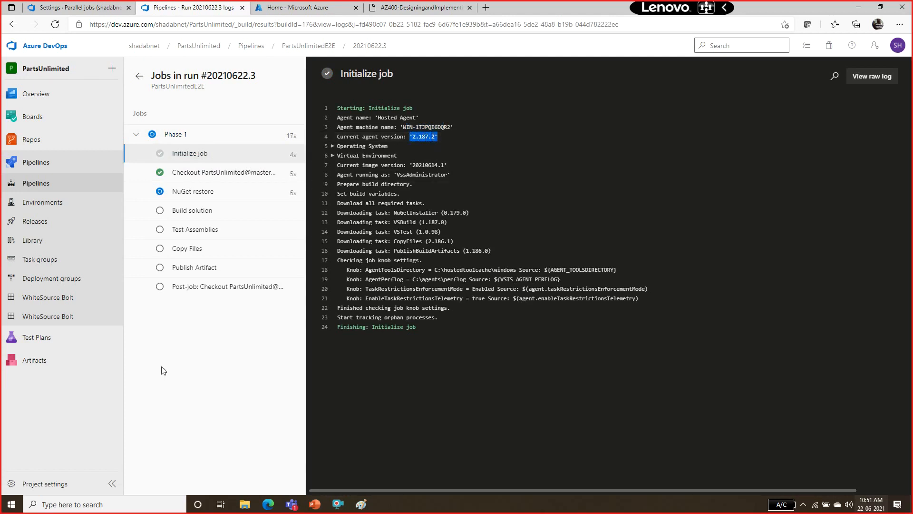
pyautogui.click(52, 183)
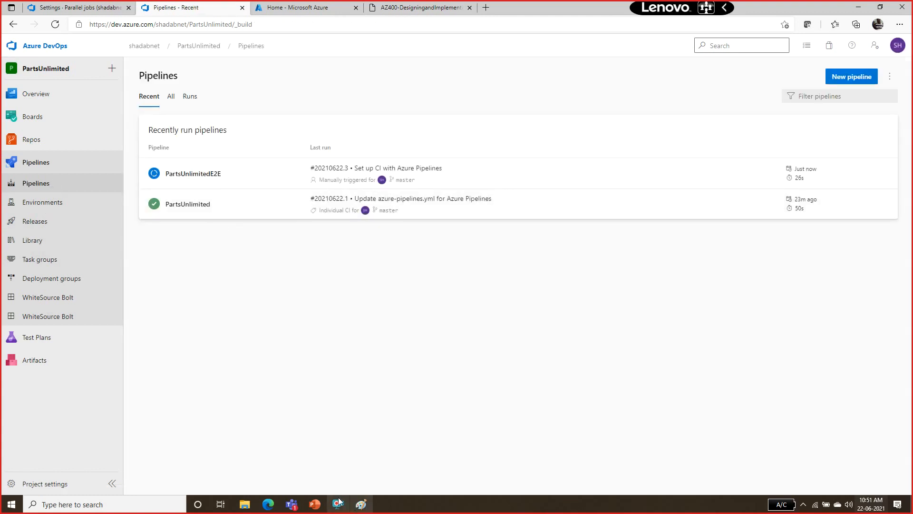
# Step: Switch to the AZ400 lab instructions and read Exercise 2 on managing agent pools, including the self-hosting agent task and its token settings
pyautogui.click(269, 506)
pyautogui.click(338, 461)
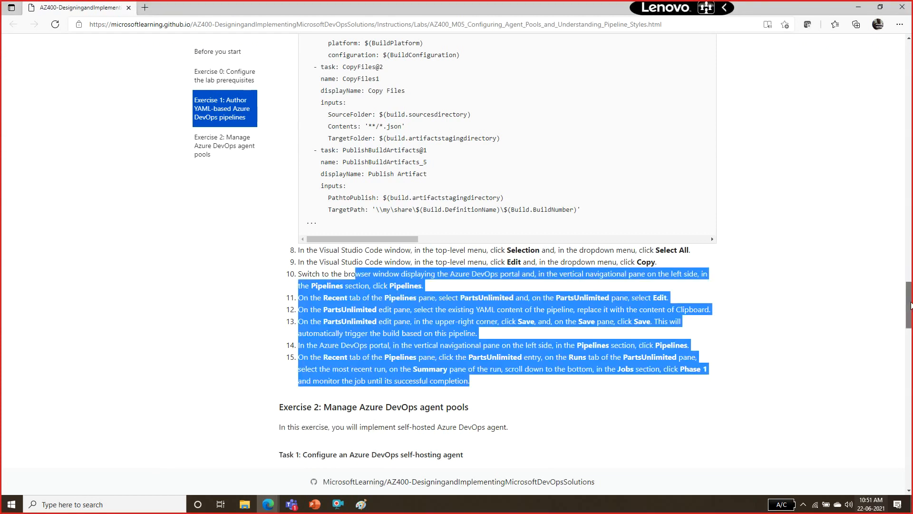
pyautogui.scroll(-5, 908, 266)
pyautogui.moveTo(362, 136); pyautogui.dragTo(495, 125)
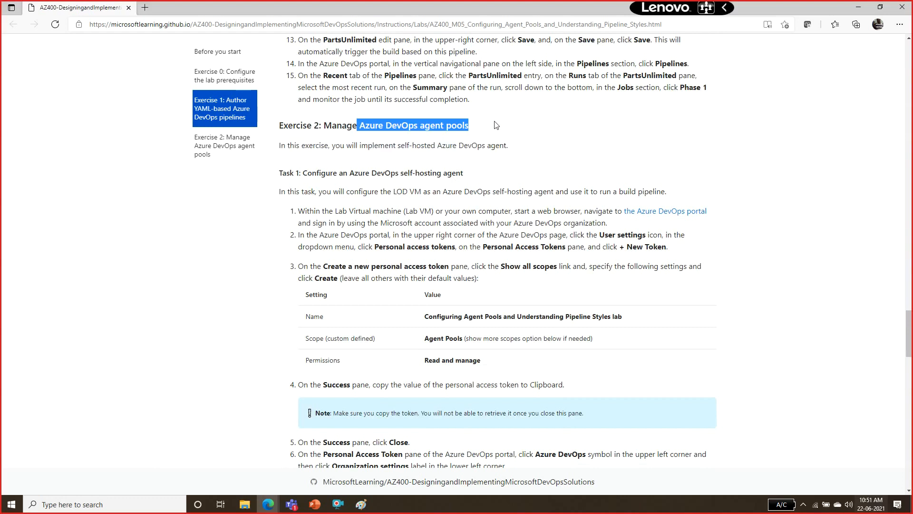
pyautogui.click(358, 137)
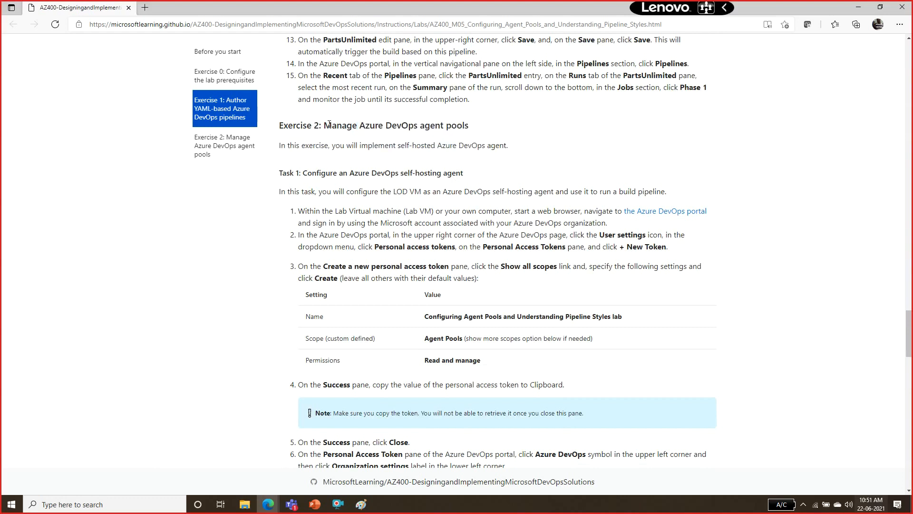
pyautogui.moveTo(331, 126); pyautogui.dragTo(480, 126)
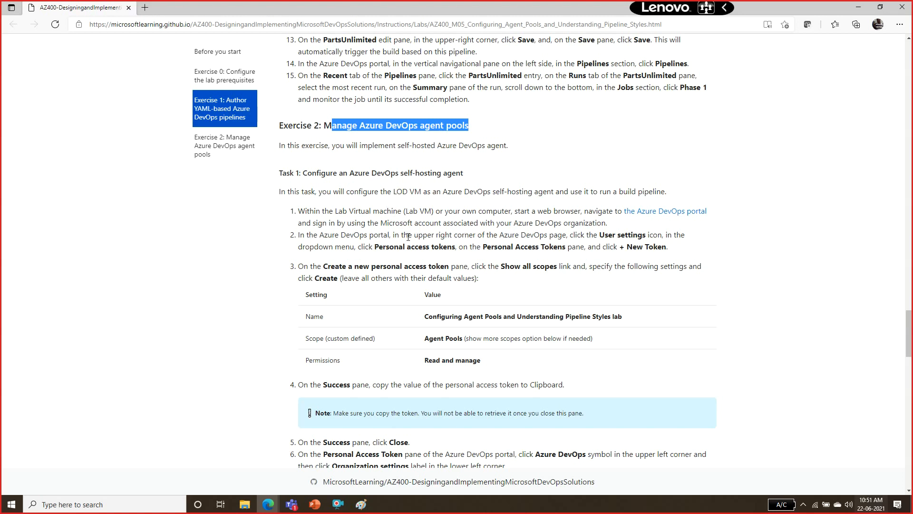
pyautogui.moveTo(324, 126); pyautogui.dragTo(465, 123)
pyautogui.moveTo(372, 173); pyautogui.dragTo(481, 331)
pyautogui.click(499, 329)
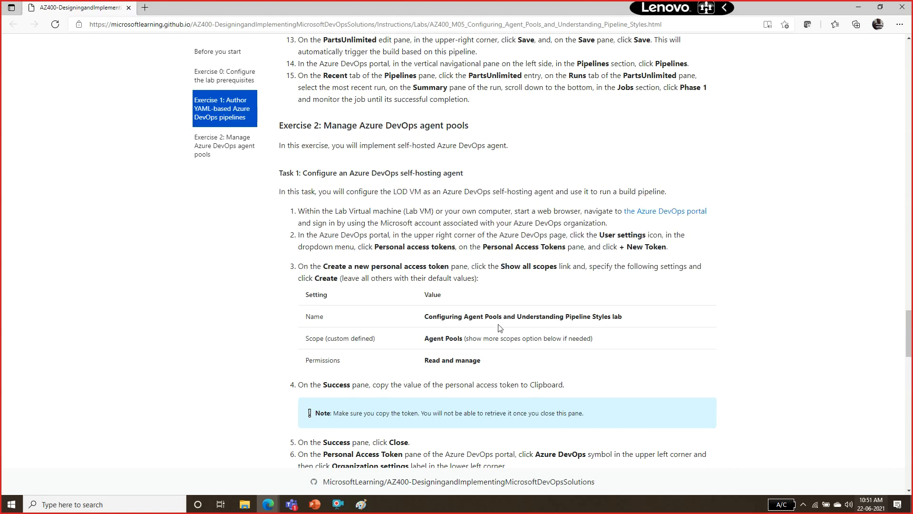
pyautogui.moveTo(279, 177); pyautogui.dragTo(425, 316)
pyautogui.click(435, 336)
# Step: Skim the remaining Exercise 2 instructions up to the YAML changes that target the self-hosted agent pool
pyautogui.moveTo(909, 308); pyautogui.dragTo(912, 346)
pyautogui.moveTo(331, 98); pyautogui.dragTo(376, 150)
pyautogui.click(419, 202)
pyautogui.moveTo(912, 359); pyautogui.dragTo(909, 469)
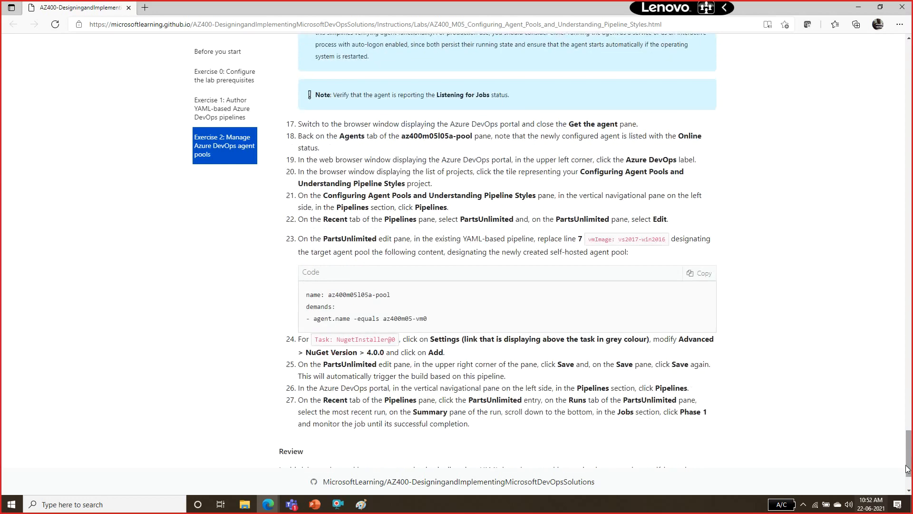
# Step: Minimize the lab instructions and return to the organization's projects list
pyautogui.click(858, 6)
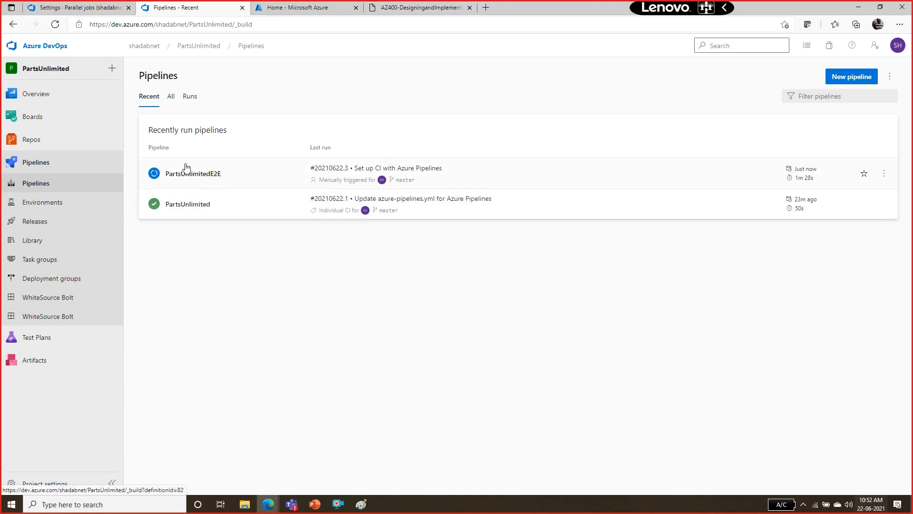
pyautogui.click(51, 53)
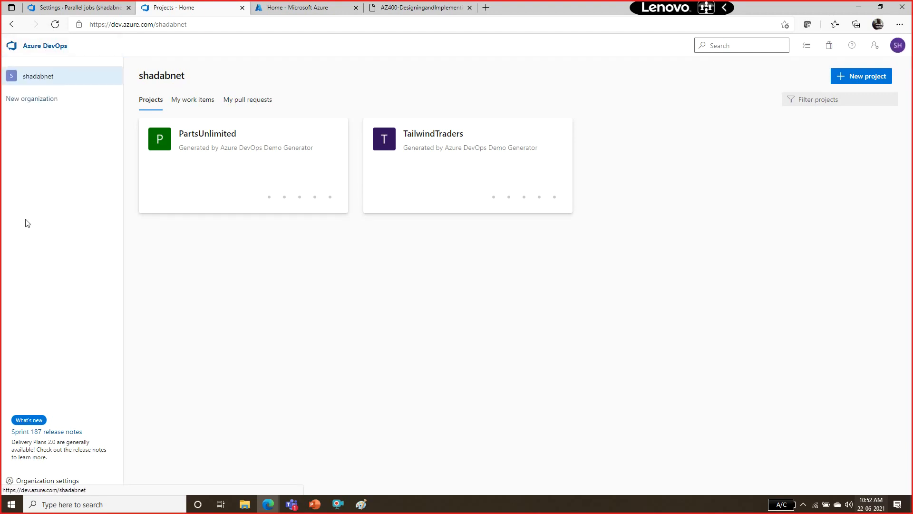
# Step: Open the organization's agent pools and view the agents in the Azure Pipelines pool
pyautogui.click(48, 482)
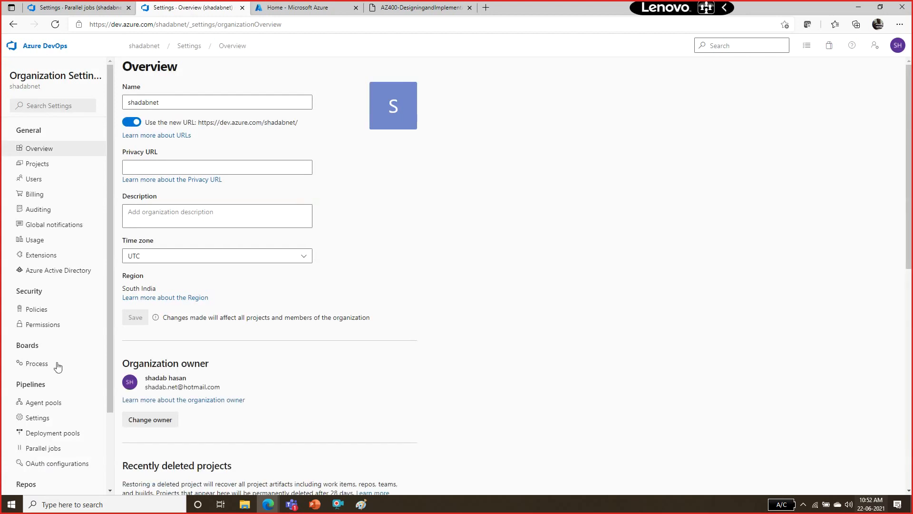
pyautogui.click(49, 405)
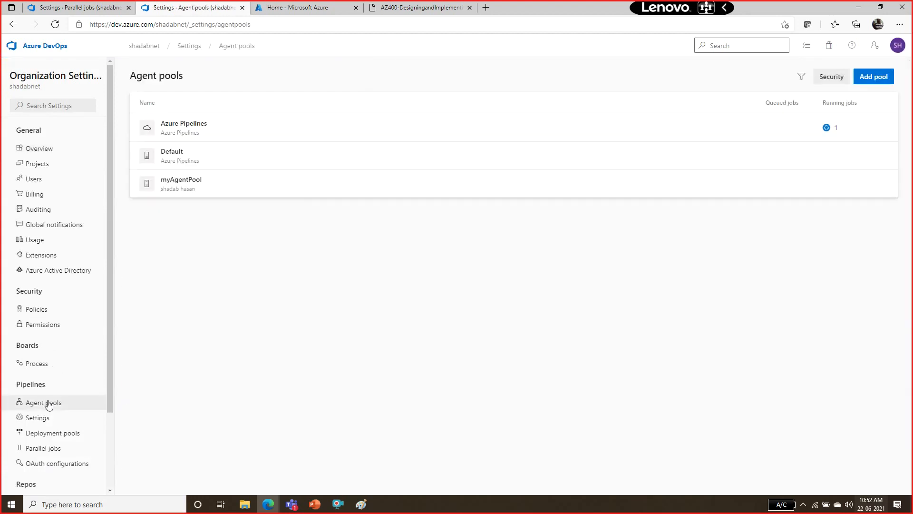
pyautogui.click(194, 127)
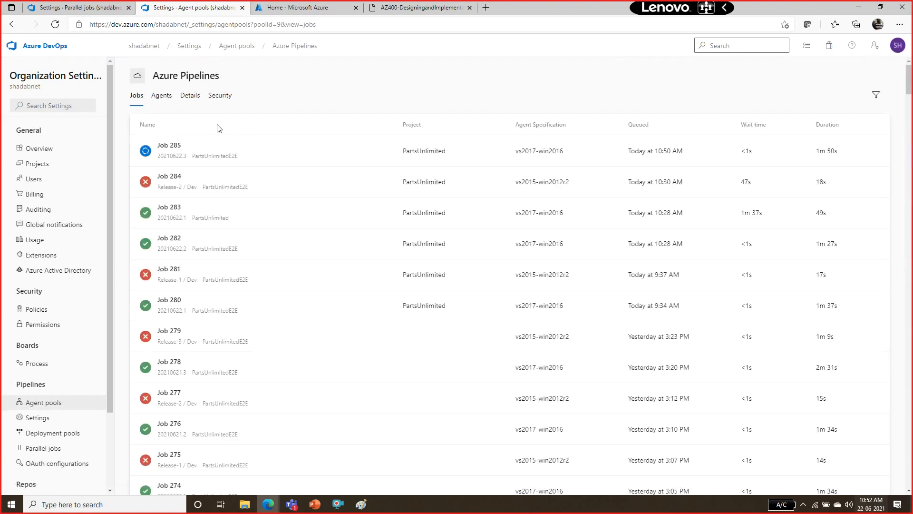
pyautogui.click(163, 99)
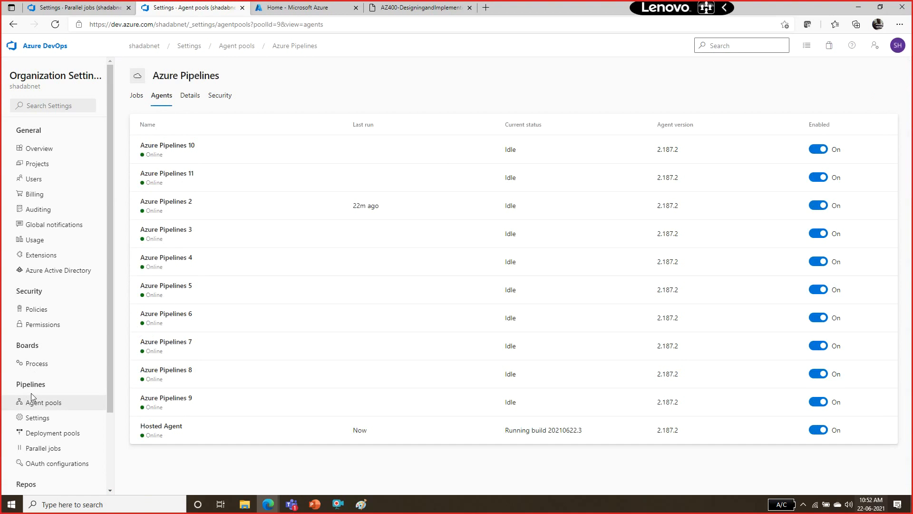
# Step: Review the job history and agents of myAgentPool
pyautogui.click(43, 403)
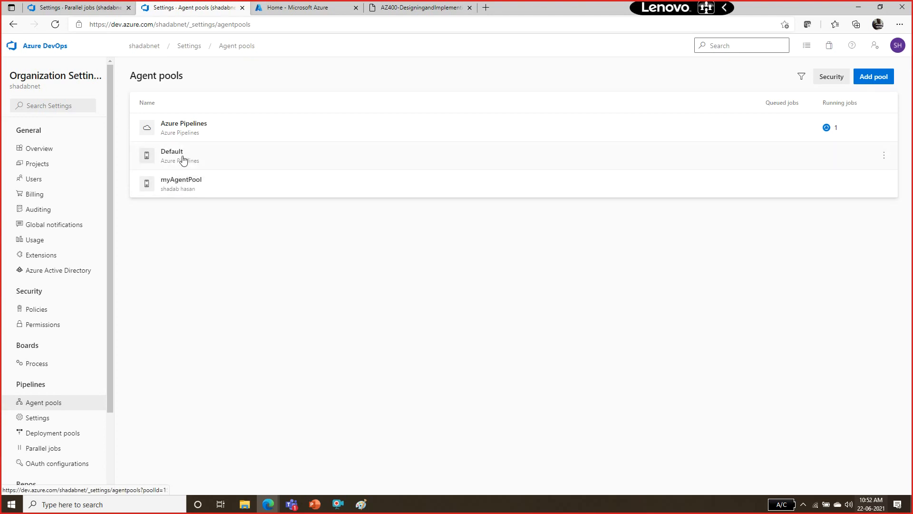
pyautogui.click(184, 179)
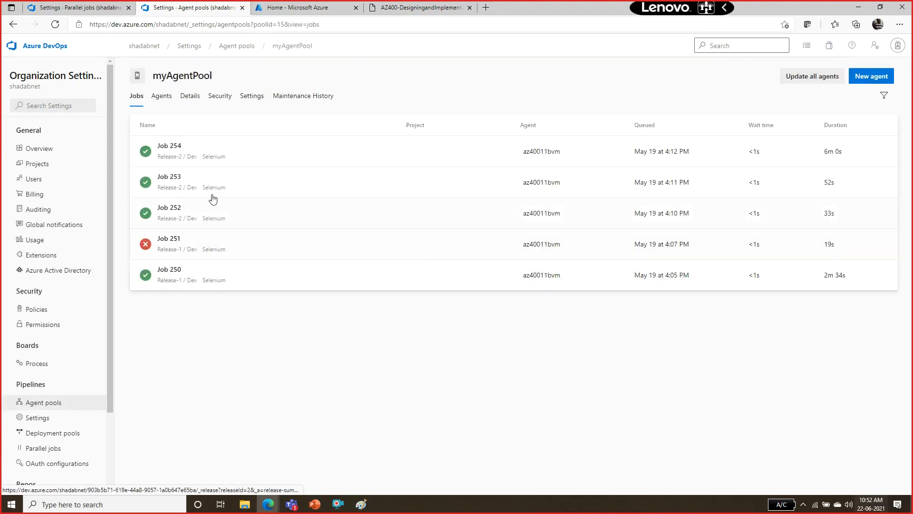
pyautogui.click(162, 96)
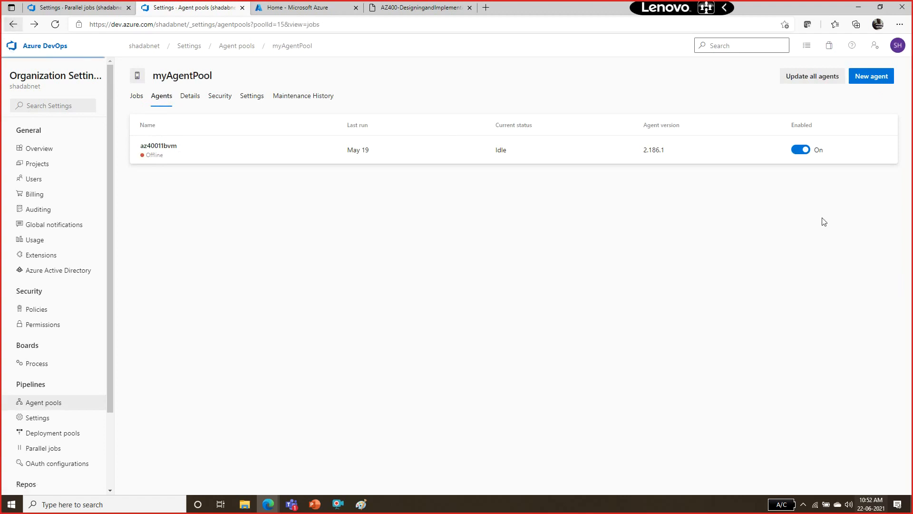
pyautogui.hotkey('alt', 'Left')
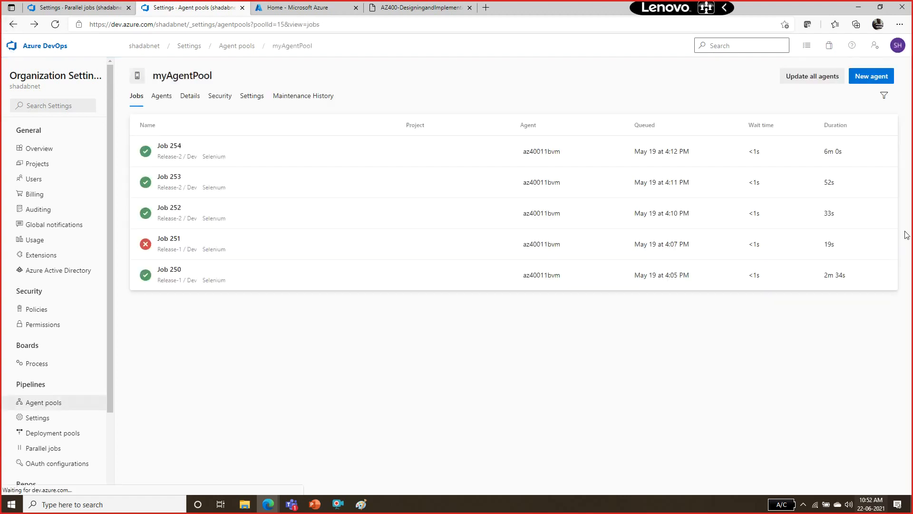
# Step: Delete myAgentPool from the organization's agent pools and confirm the deletion
pyautogui.click(48, 402)
pyautogui.click(884, 184)
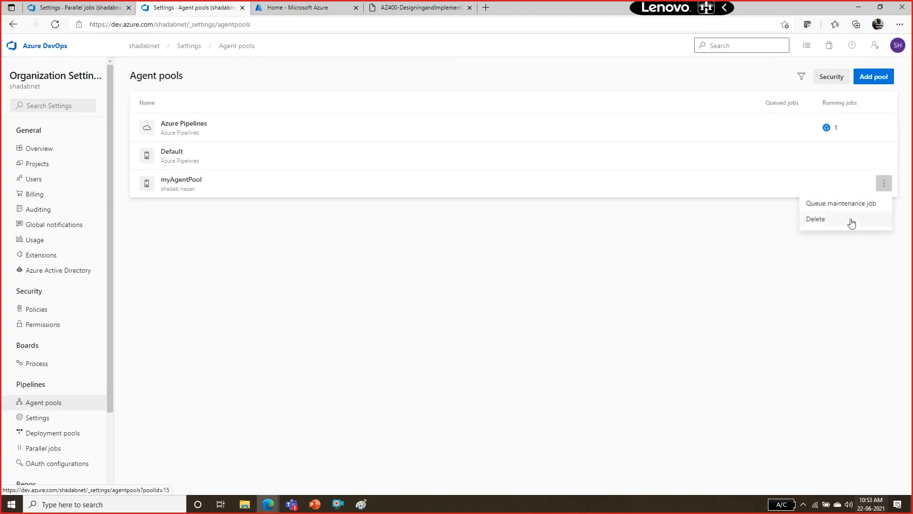
pyautogui.click(842, 218)
pyautogui.click(540, 302)
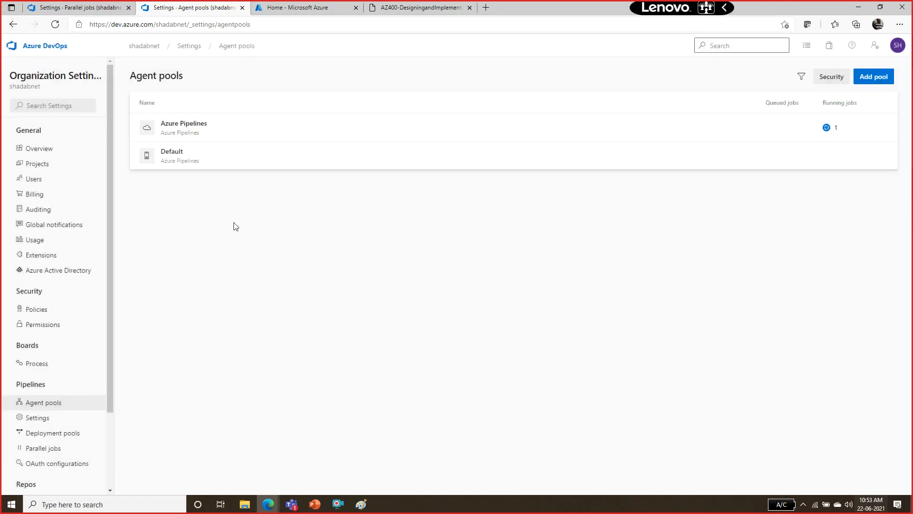
# Step: Disable Agent1 in the Default agent pool and delete it
pyautogui.click(183, 158)
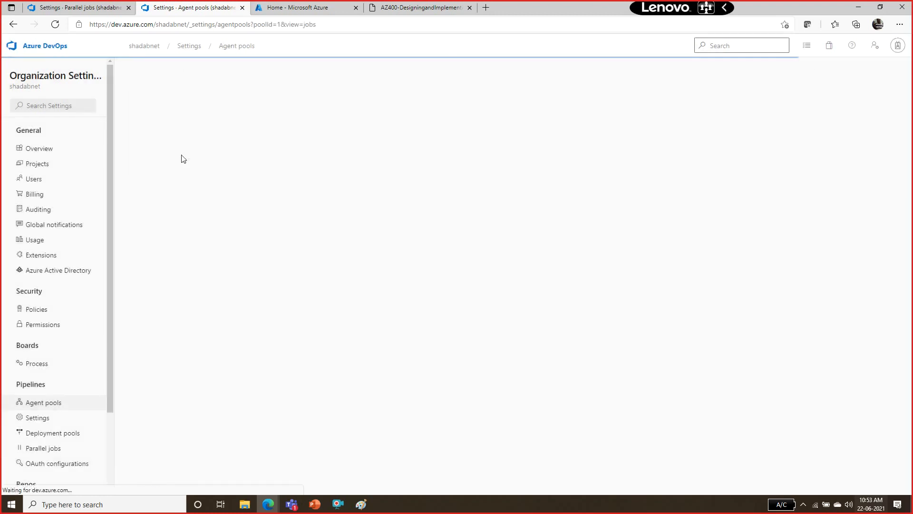
pyautogui.click(164, 99)
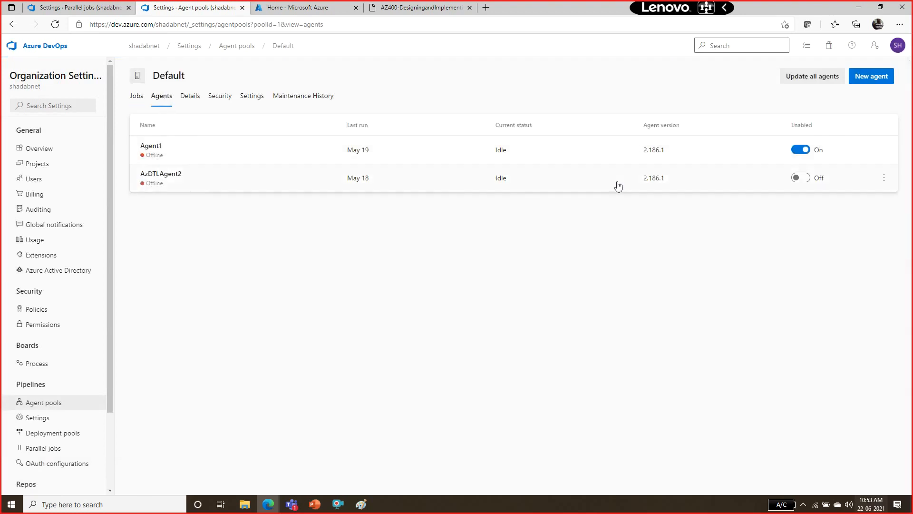
pyautogui.click(801, 149)
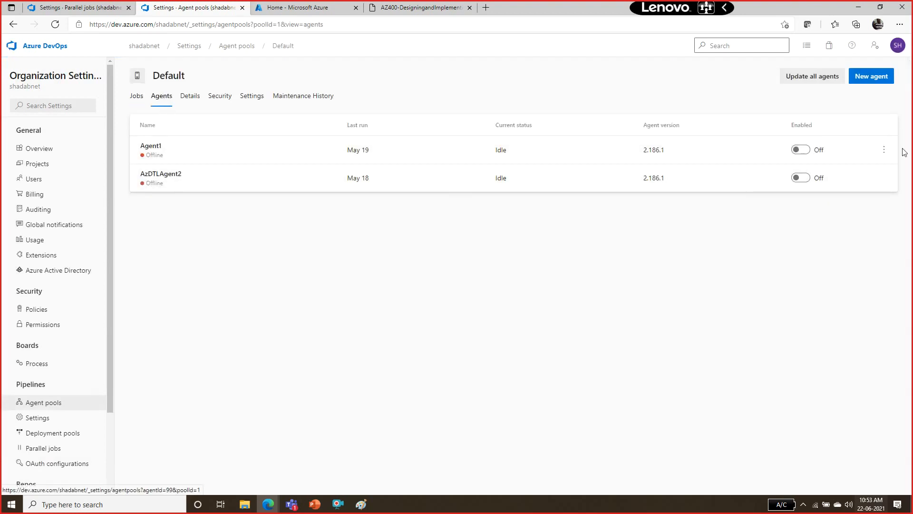
pyautogui.click(885, 149)
pyautogui.click(841, 187)
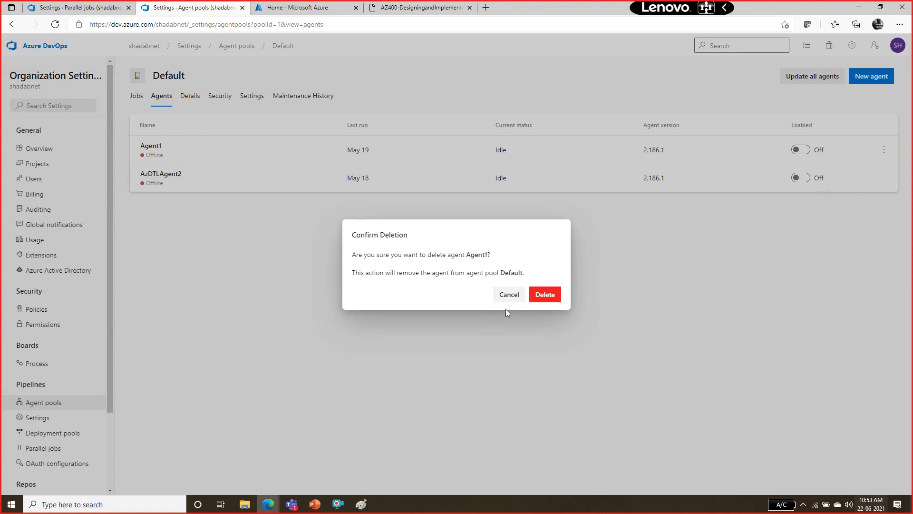
pyautogui.click(544, 295)
# Step: Delete the AzDTLAgent2 agent from the Default pool
pyautogui.click(884, 150)
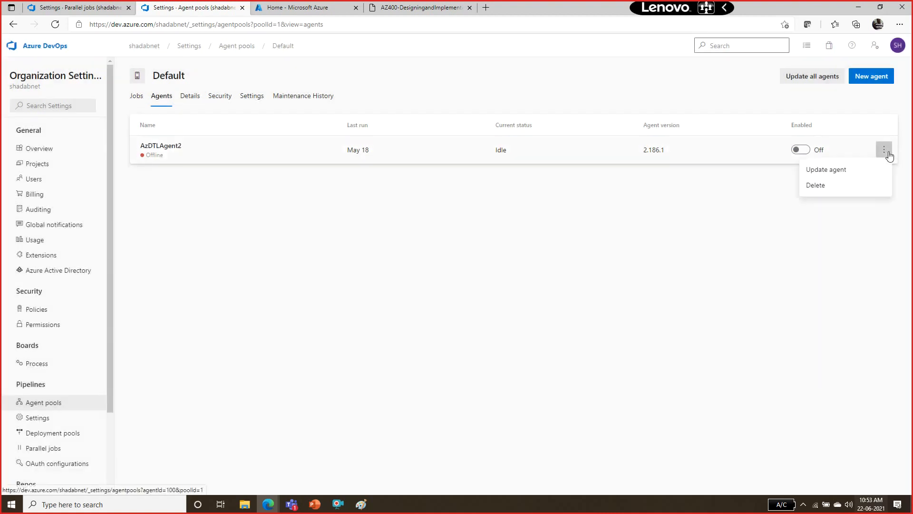
pyautogui.click(838, 190)
pyautogui.click(546, 293)
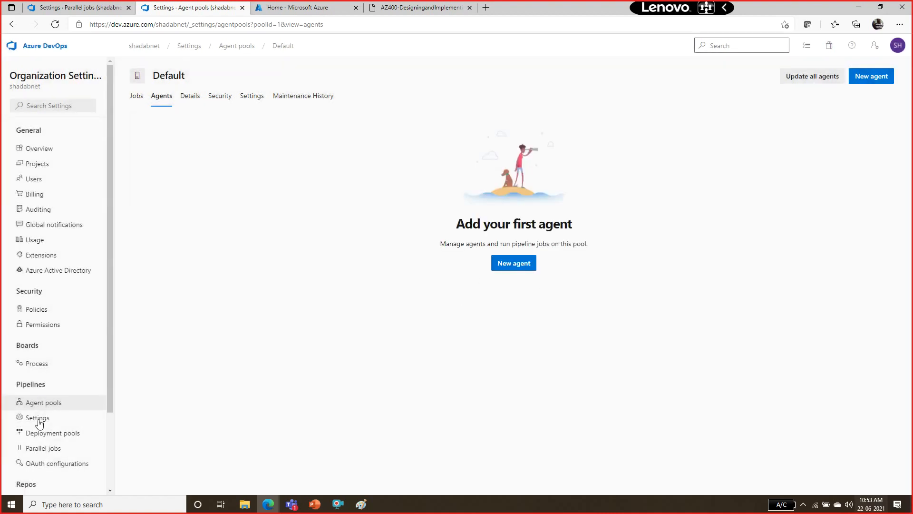
# Step: Look through the Default pool's job history and reopen its agents view from the agent pools list
pyautogui.click(283, 46)
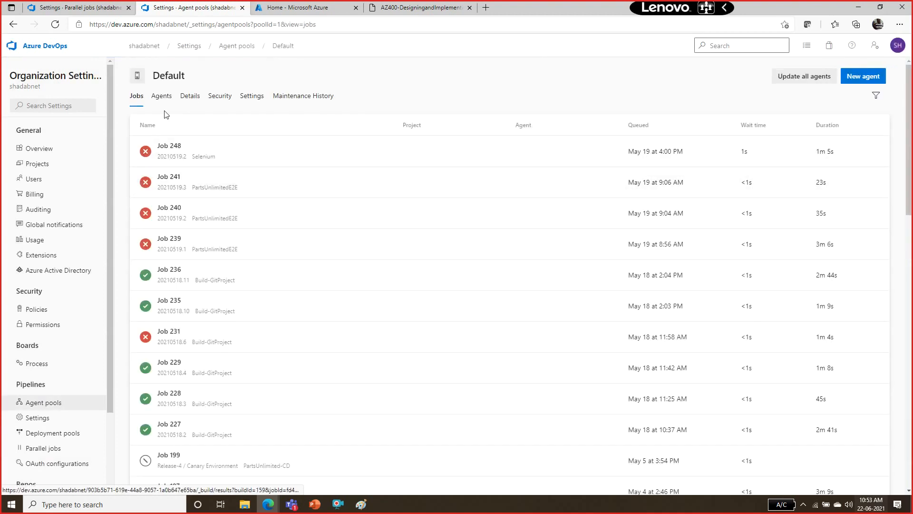
pyautogui.click(42, 402)
pyautogui.click(167, 149)
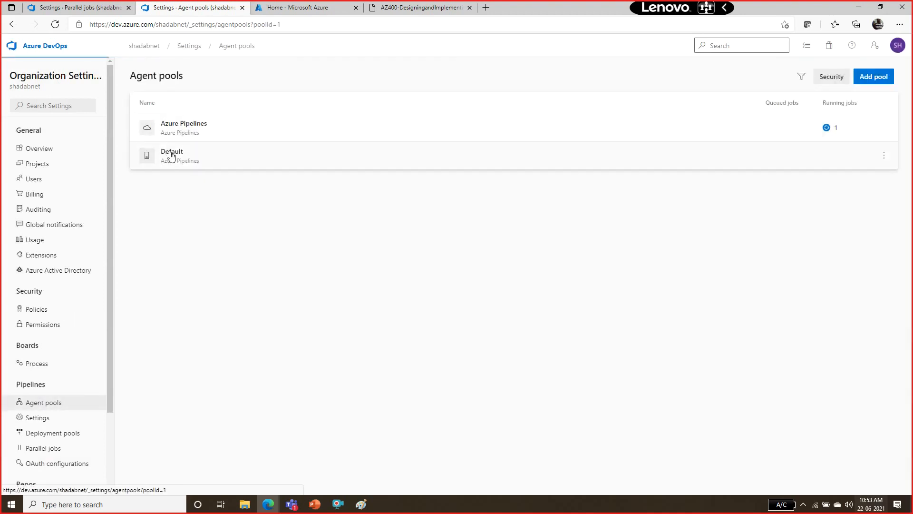
pyautogui.click(162, 96)
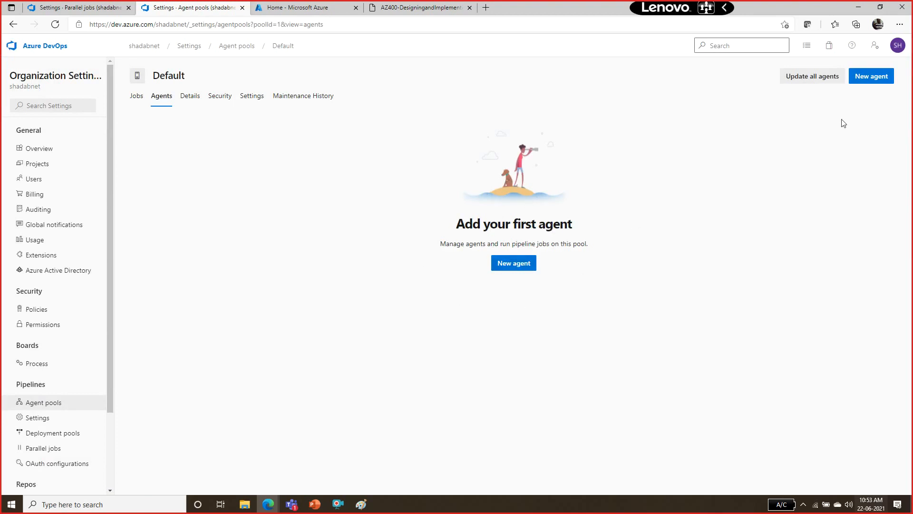
# Step: Open the new agent instructions for the Default pool and compare the Windows, macOS and Linux options
pyautogui.click(874, 83)
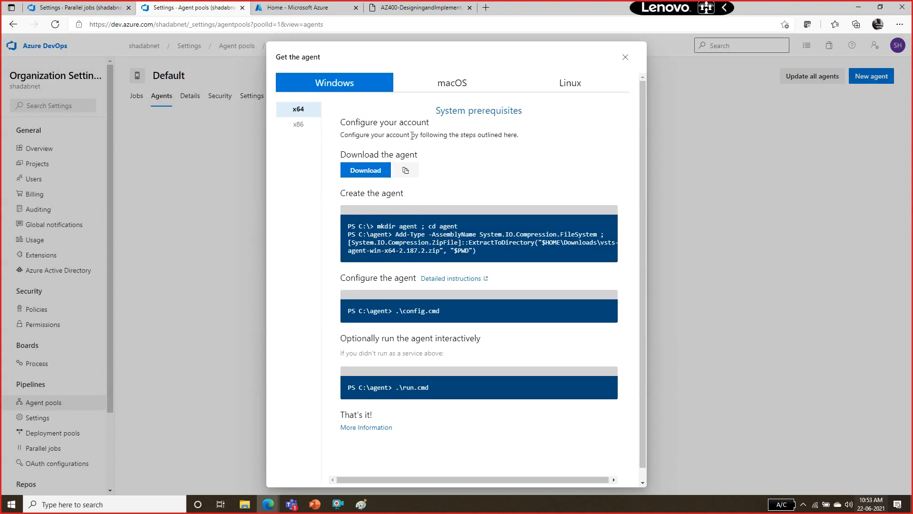
pyautogui.moveTo(396, 133); pyautogui.dragTo(412, 134)
pyautogui.click(447, 82)
pyautogui.click(521, 83)
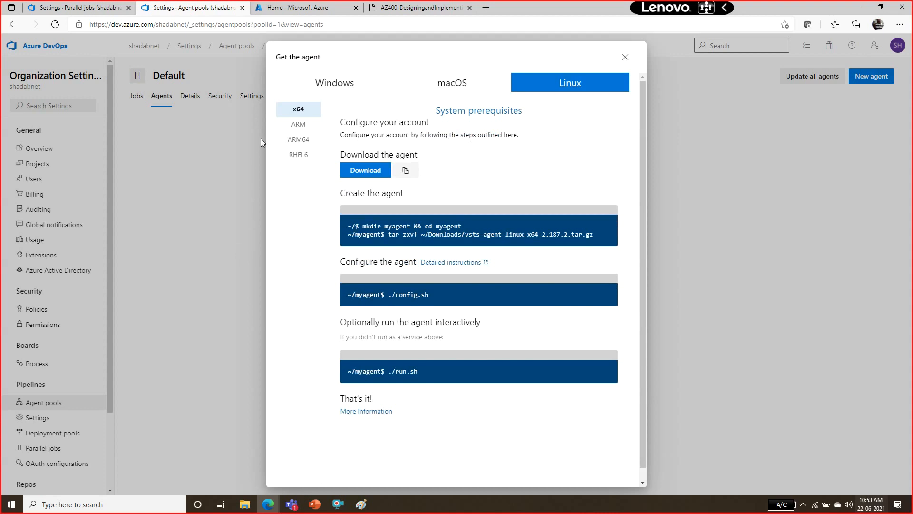
# Step: Download the Windows x64 agent package and close the agent instructions
pyautogui.click(328, 86)
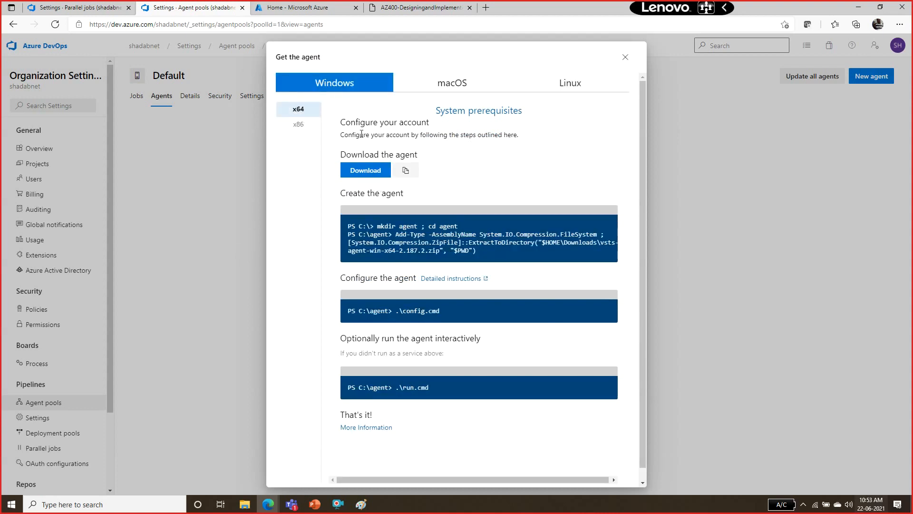
pyautogui.click(373, 174)
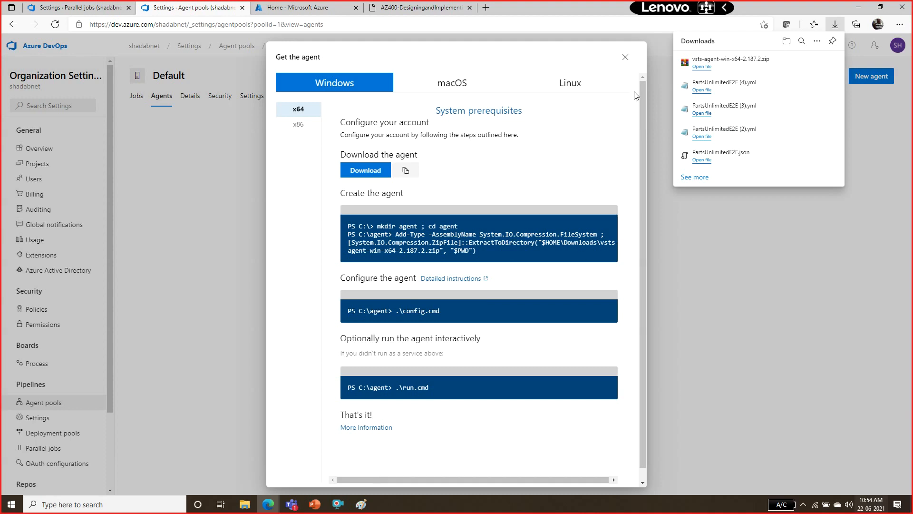
pyautogui.click(626, 59)
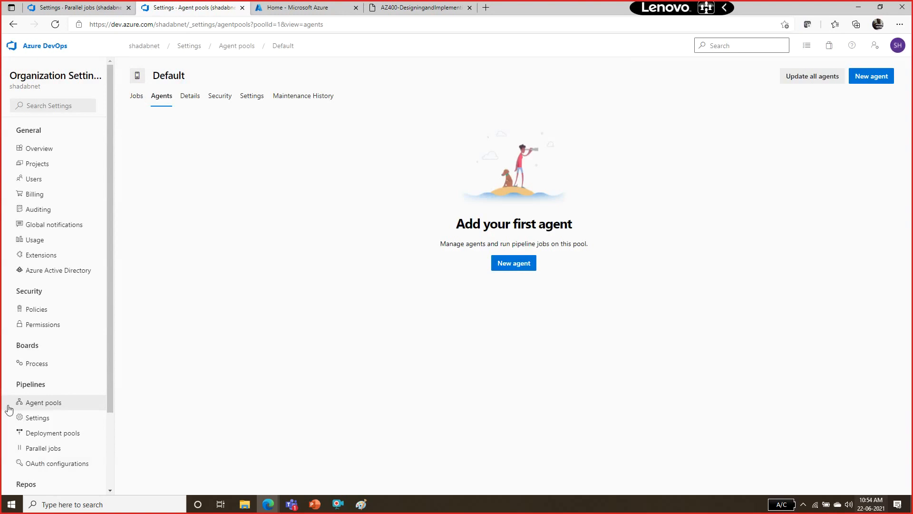
pyautogui.moveTo(461, 229); pyautogui.dragTo(587, 243)
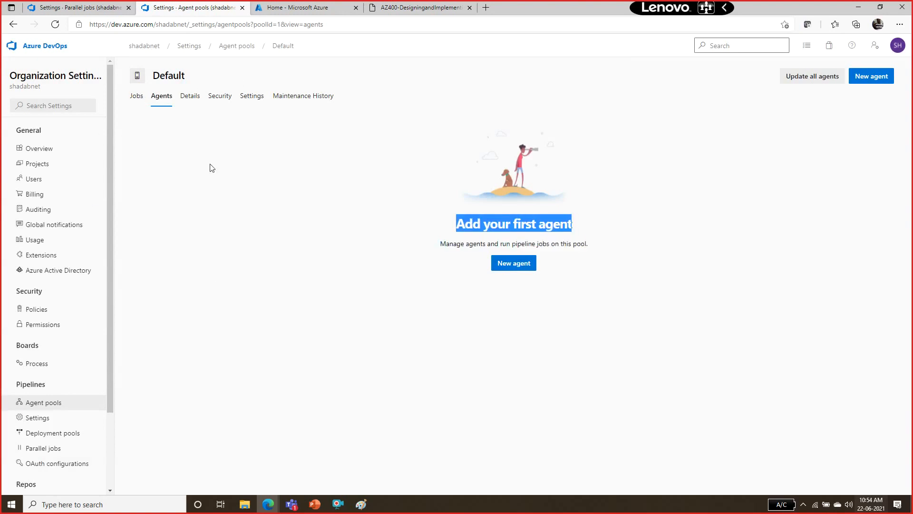
pyautogui.doubleClick(169, 75)
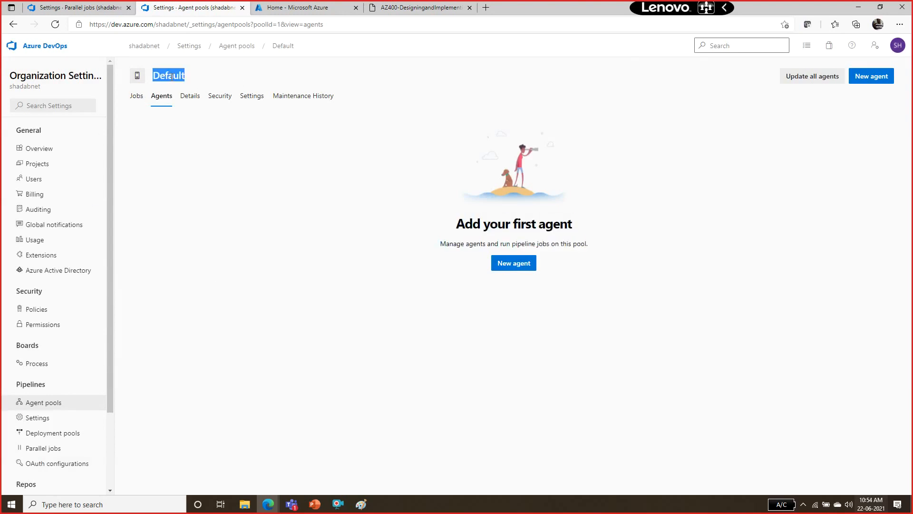
# Step: Create a self-hosted agent pool named WindowsPool in the organization's agent pools
pyautogui.click(42, 405)
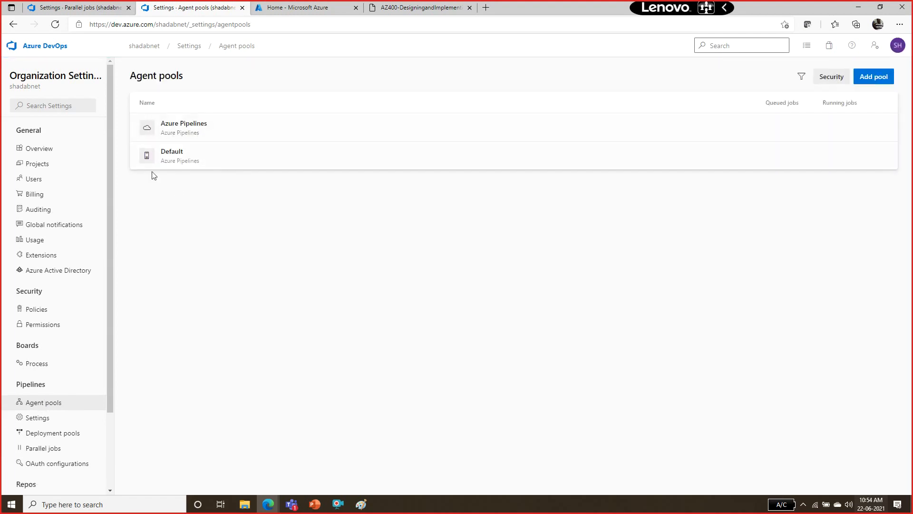
pyautogui.click(881, 82)
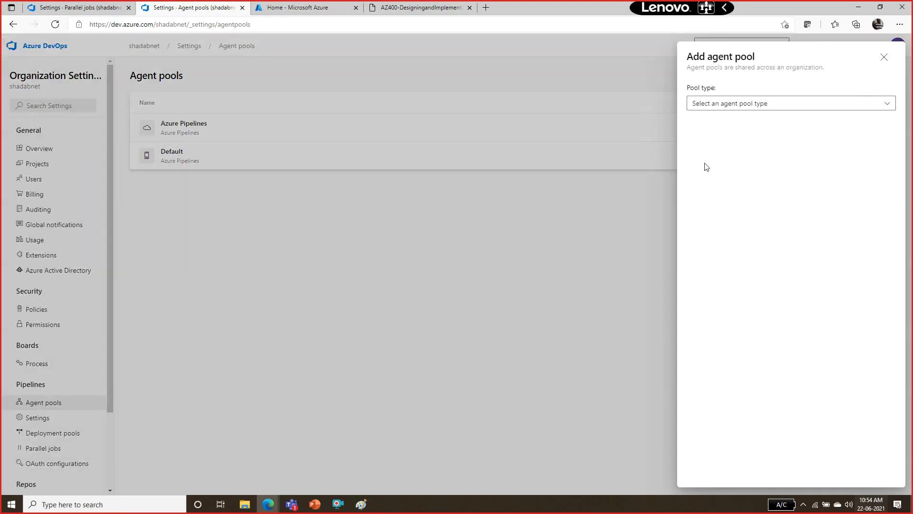
pyautogui.click(773, 102)
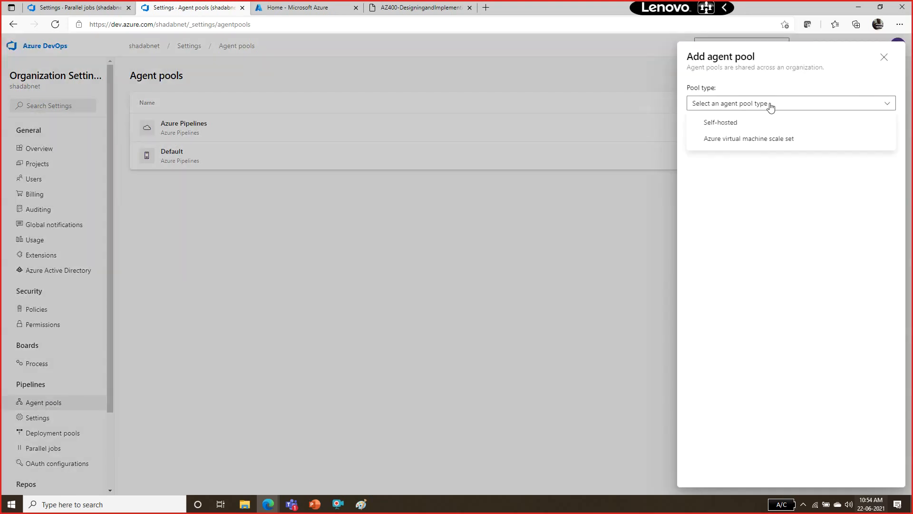
pyautogui.click(762, 126)
pyautogui.click(747, 163)
pyautogui.write('WindowsPool')
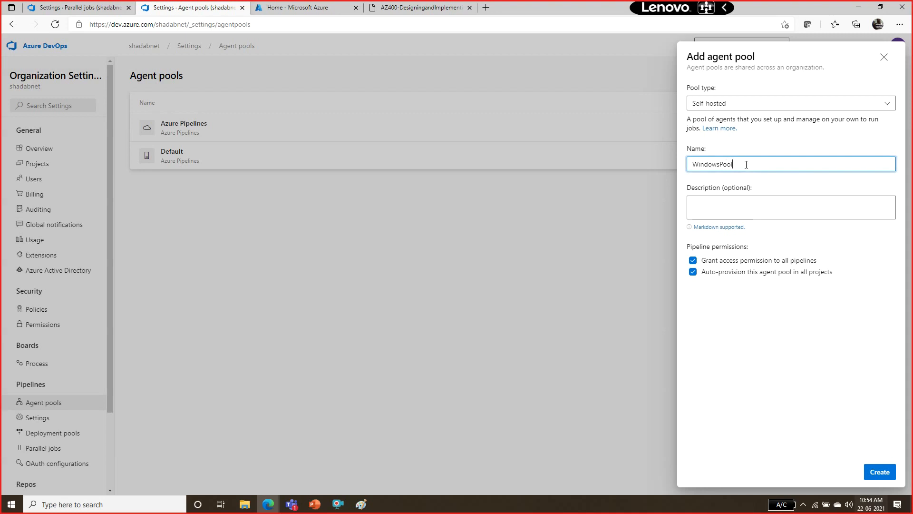
pyautogui.click(880, 473)
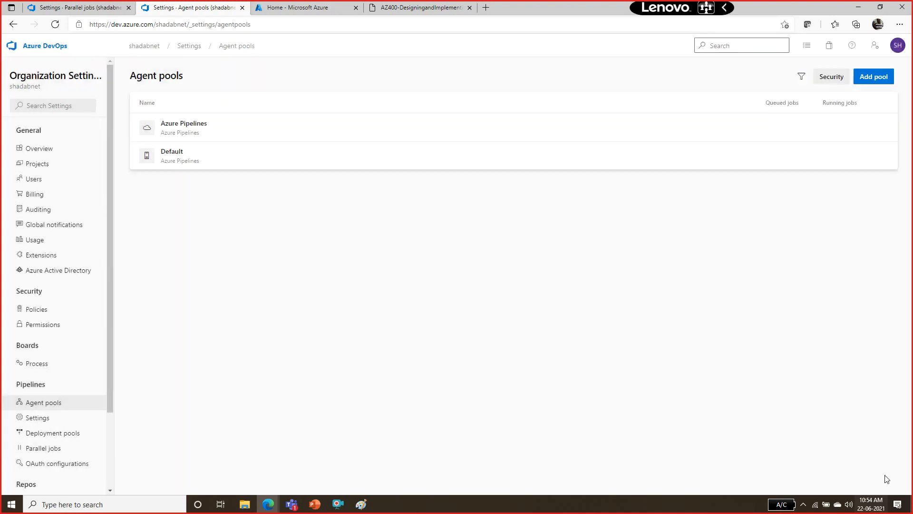
# Step: Create another self-hosted agent pool named MacOsPool
pyautogui.click(881, 78)
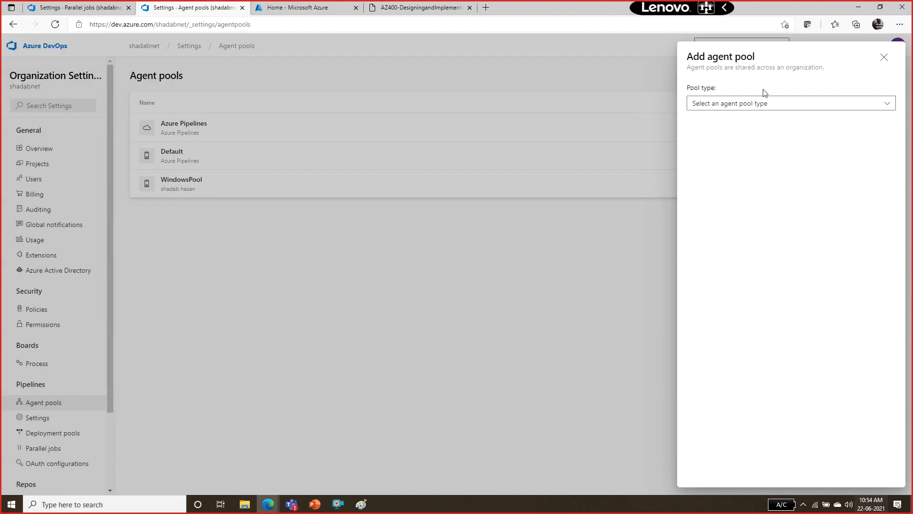
pyautogui.click(769, 103)
pyautogui.click(750, 122)
pyautogui.click(732, 164)
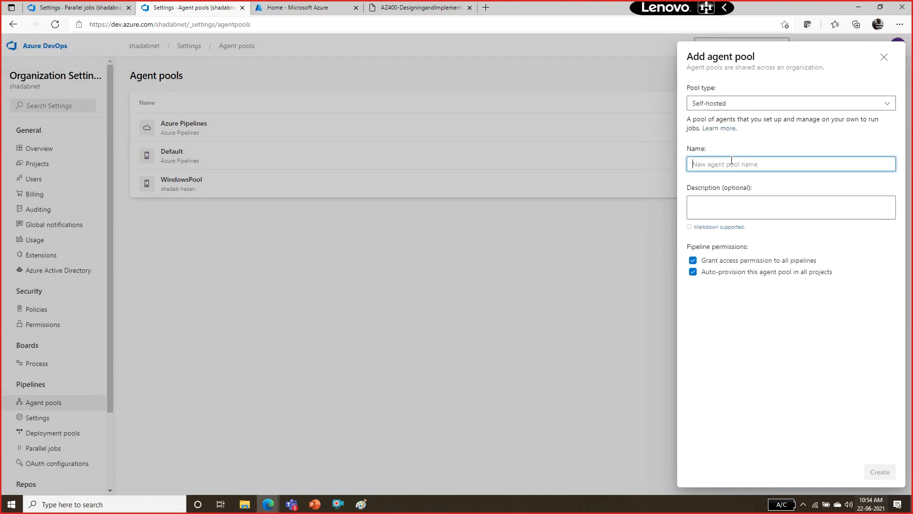
pyautogui.write('MacOsPool')
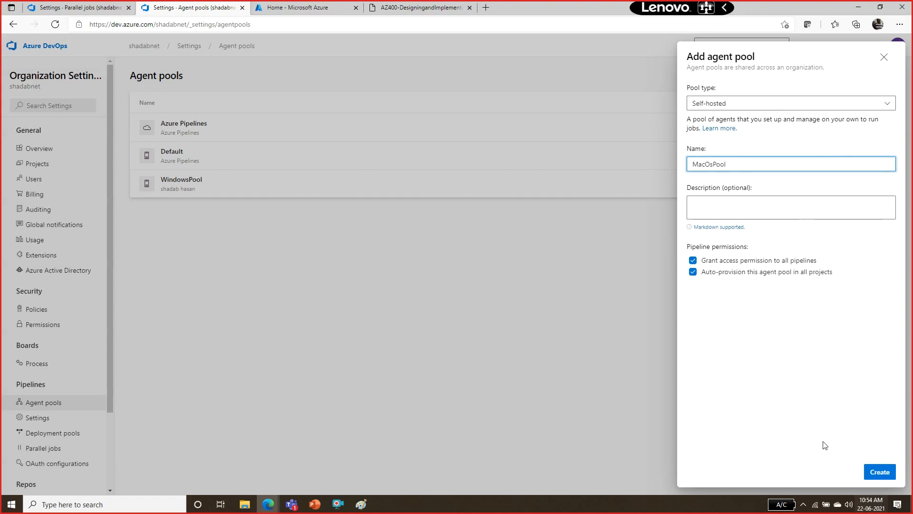
pyautogui.click(879, 471)
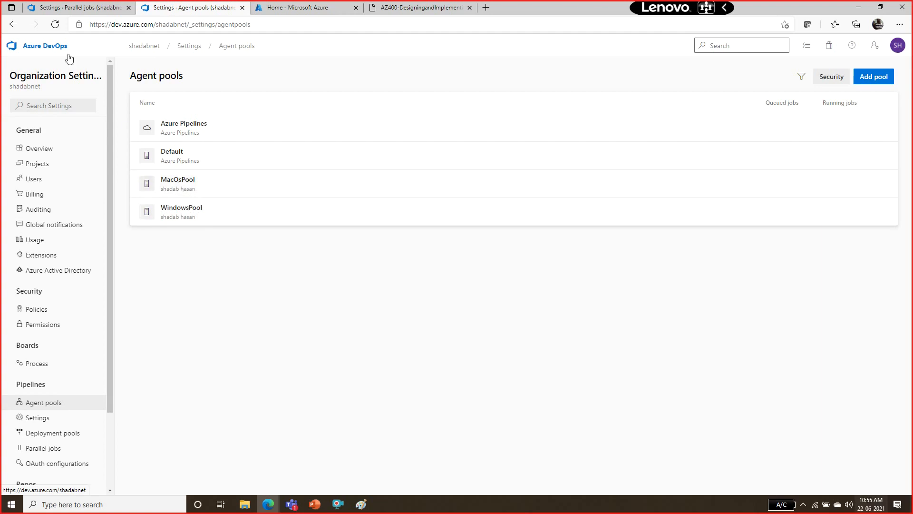
# Step: Open the PartsUnlimitedE2E pipeline in the PartsUnlimited project and bring up its manual run options
pyautogui.click(50, 46)
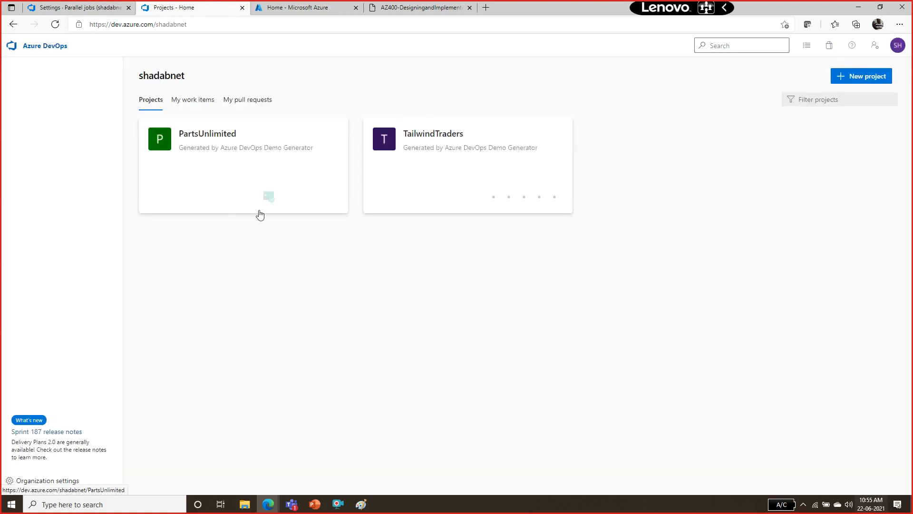
pyautogui.click(219, 151)
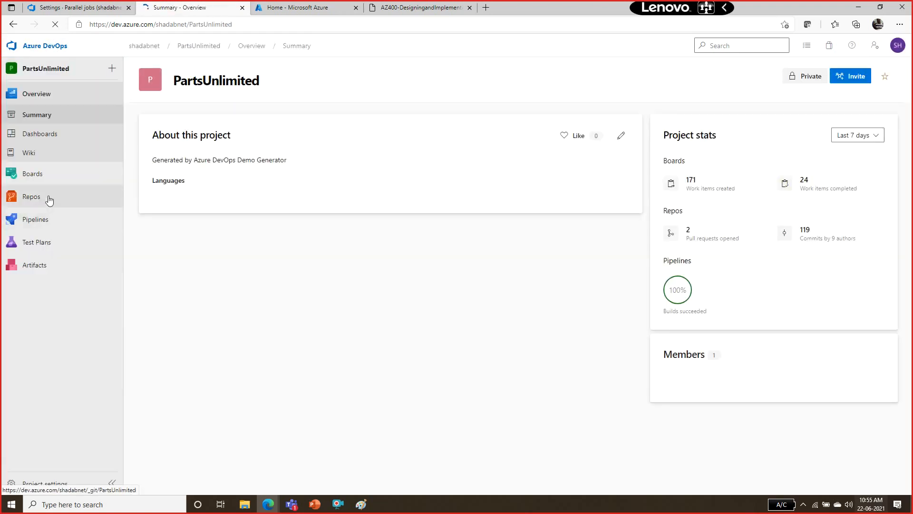
pyautogui.click(36, 220)
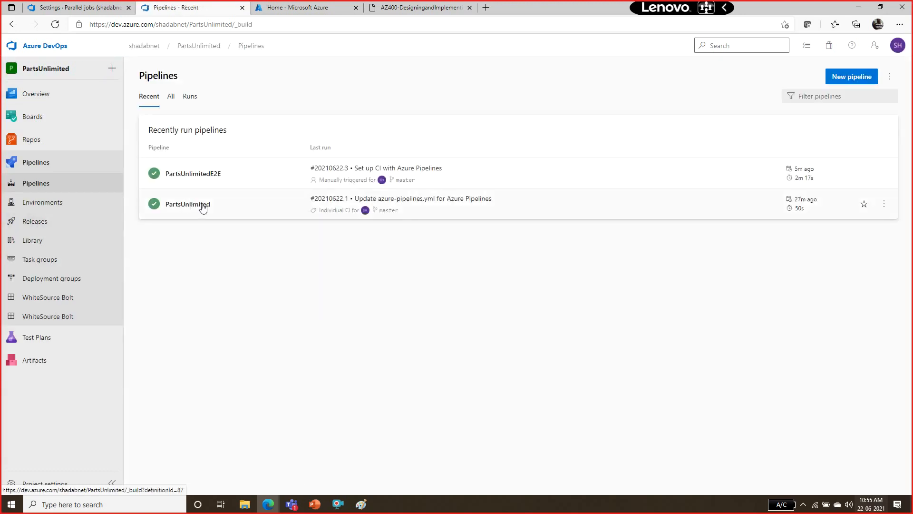
pyautogui.click(213, 175)
pyautogui.click(827, 78)
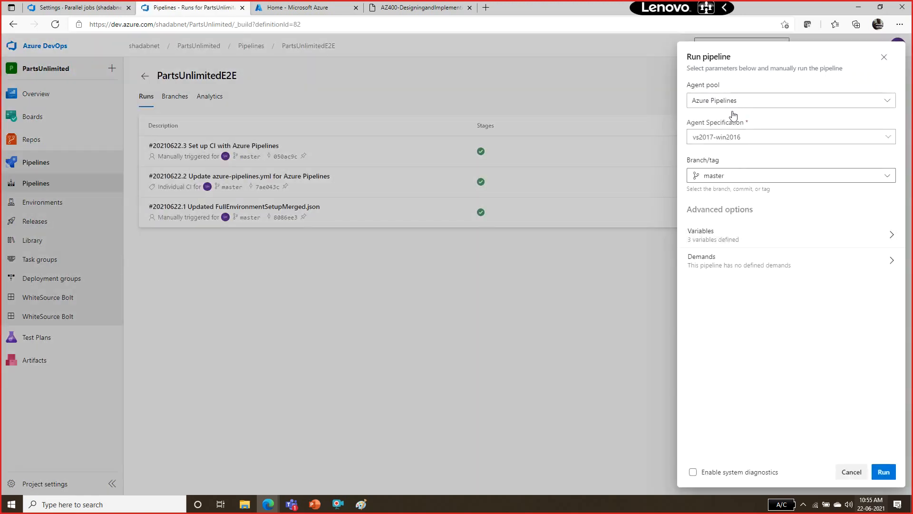
# Step: Review the agent pools available for the run and select the vs2017-win2016 agent specification for the Azure Pipelines pool
pyautogui.click(739, 101)
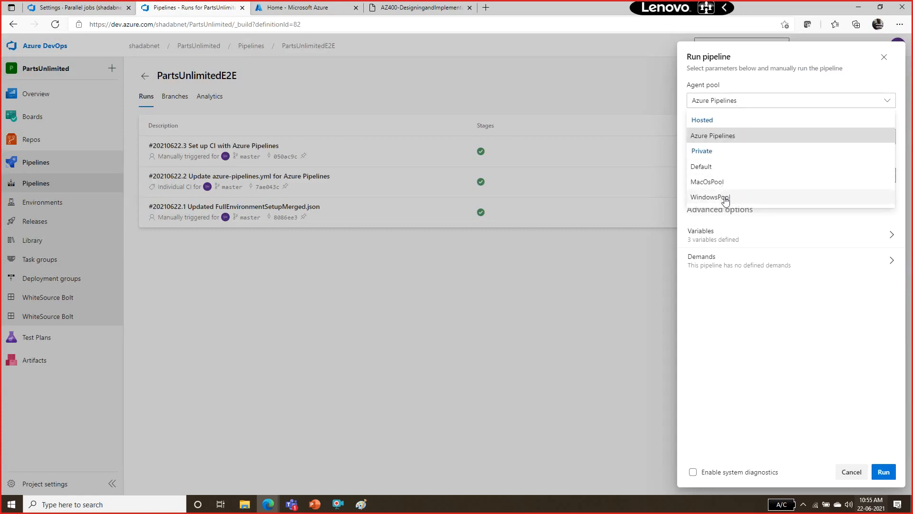
pyautogui.click(763, 237)
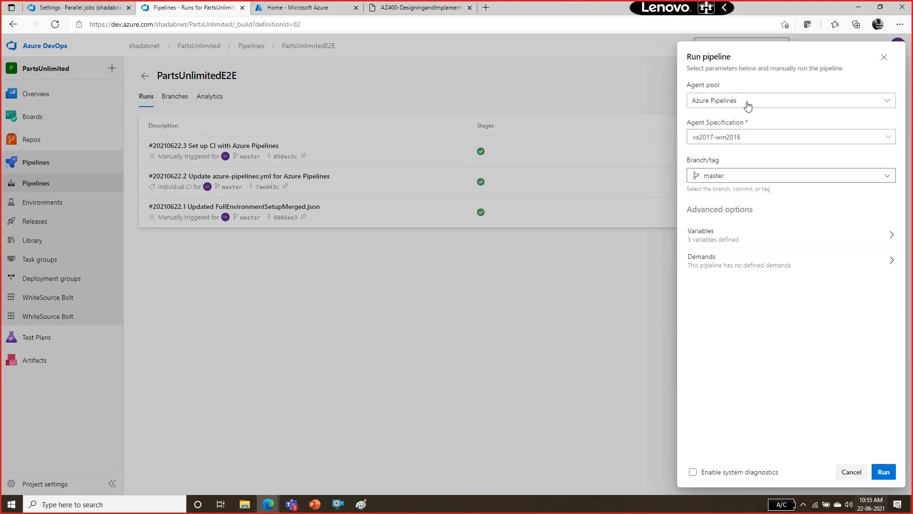
pyautogui.click(780, 105)
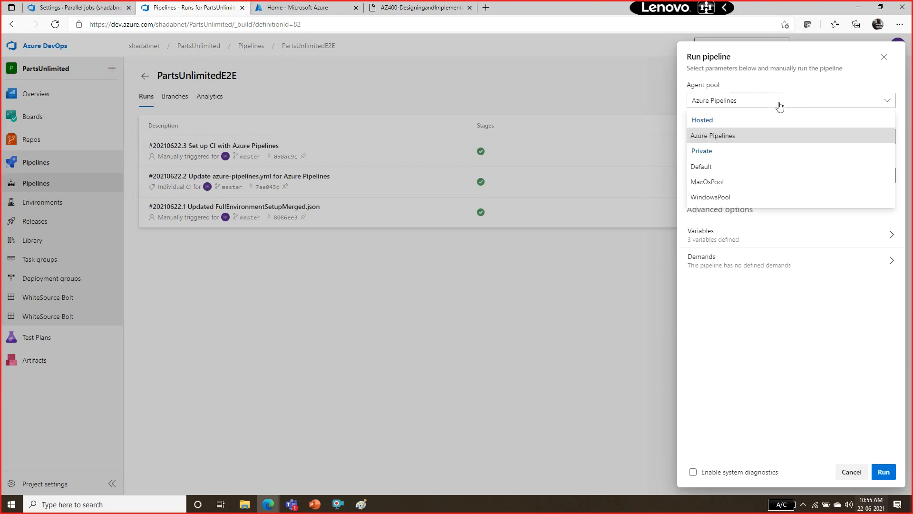
pyautogui.click(744, 137)
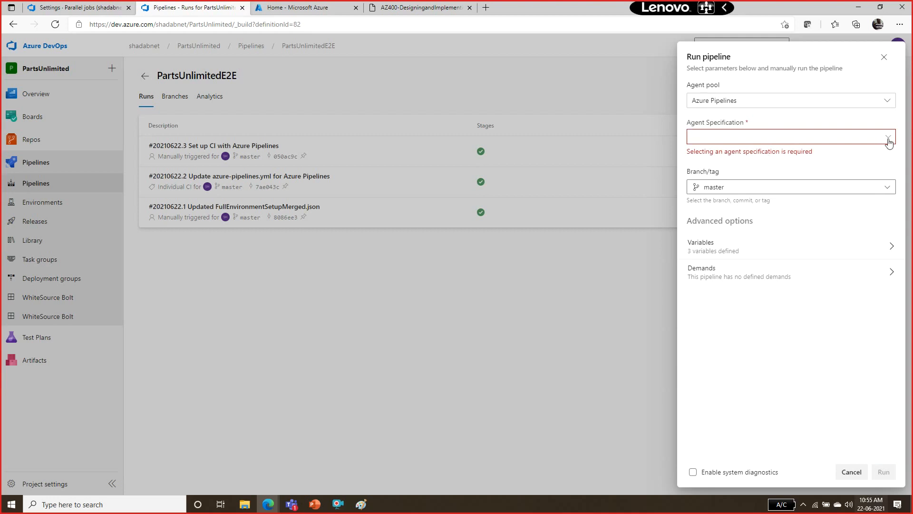
pyautogui.click(887, 137)
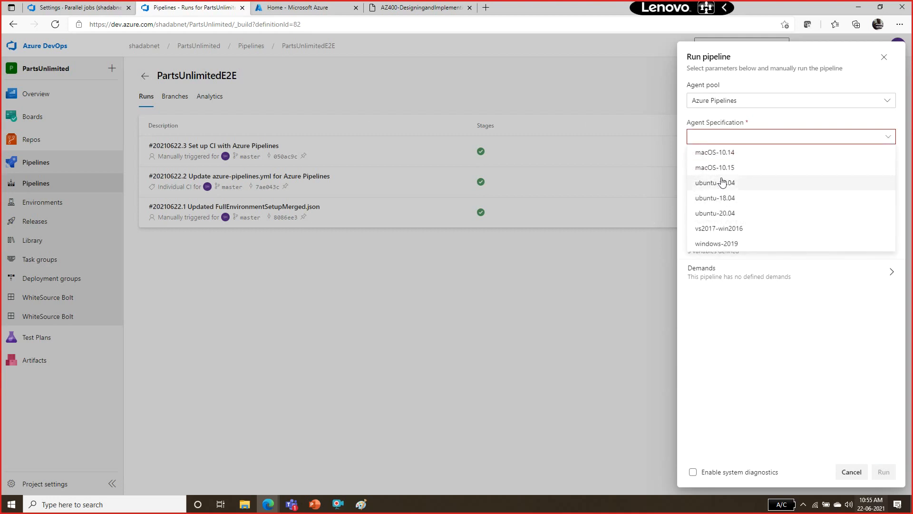
pyautogui.click(739, 232)
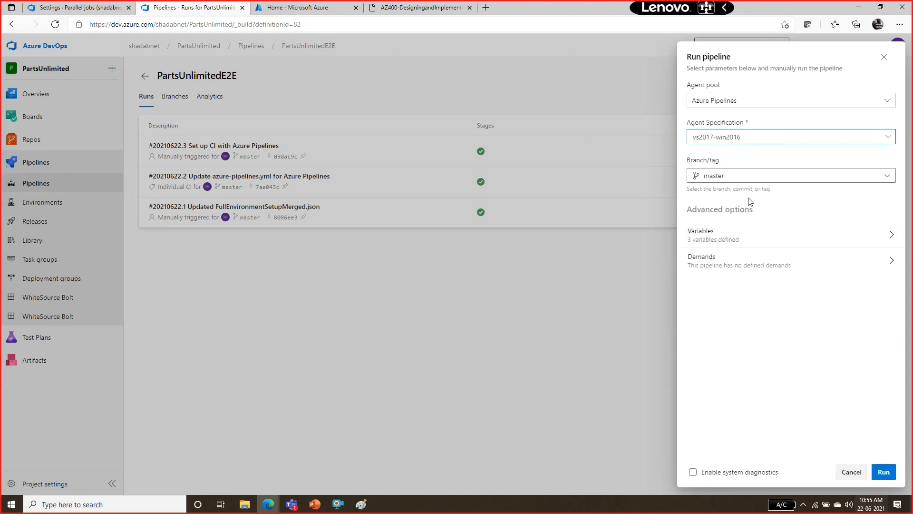
# Step: Try WindowsPool and MacOsPool as the run's agent pool, and close the run options without starting the pipeline
pyautogui.click(771, 100)
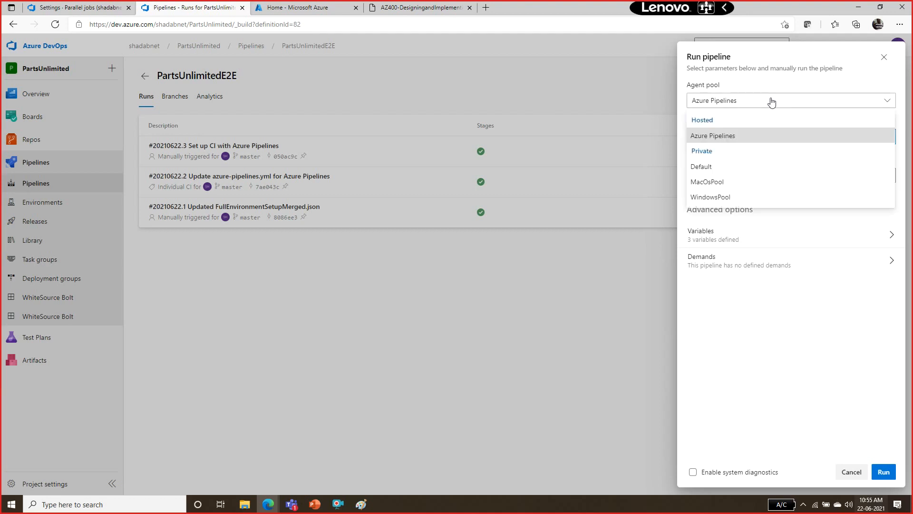
pyautogui.click(727, 199)
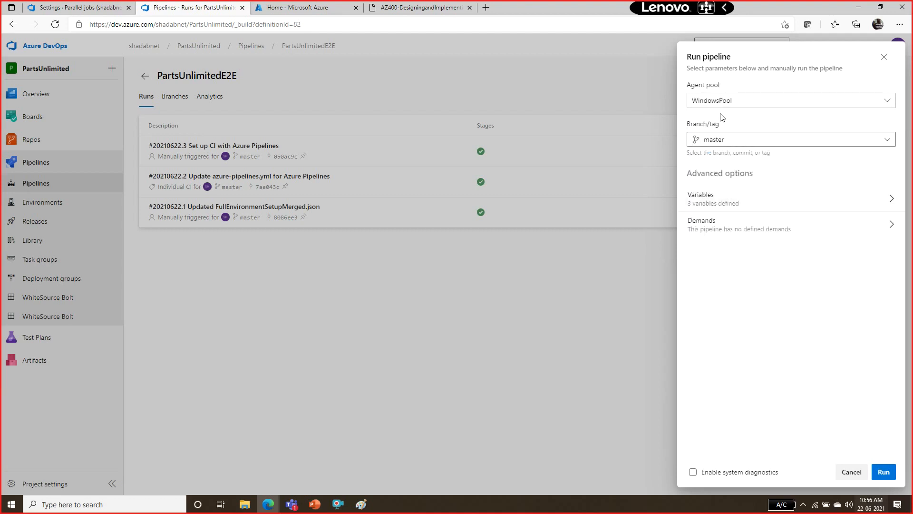
pyautogui.moveTo(701, 126); pyautogui.dragTo(723, 124)
pyautogui.click(726, 125)
pyautogui.click(753, 101)
pyautogui.click(734, 186)
pyautogui.moveTo(690, 87); pyautogui.dragTo(720, 89)
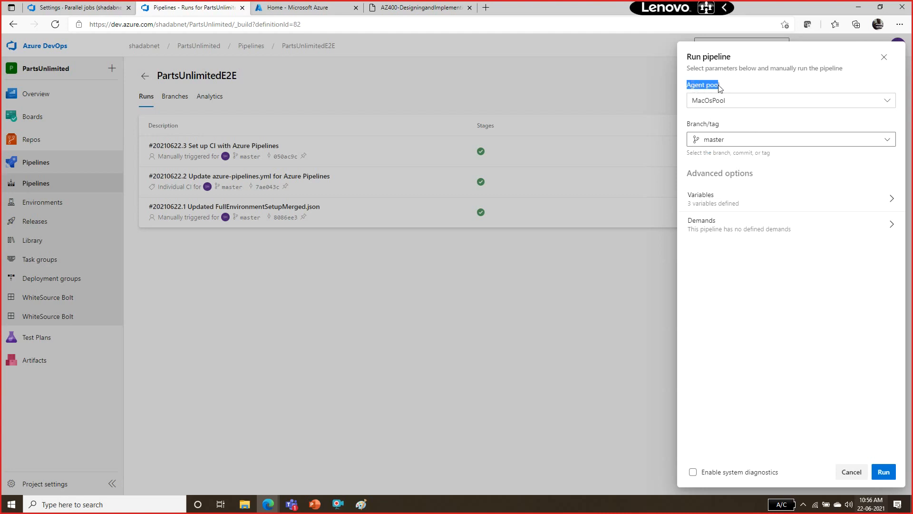
pyautogui.click(886, 61)
# Step: Return to the list of agent pools in the organization settings
pyautogui.click(67, 48)
pyautogui.click(46, 480)
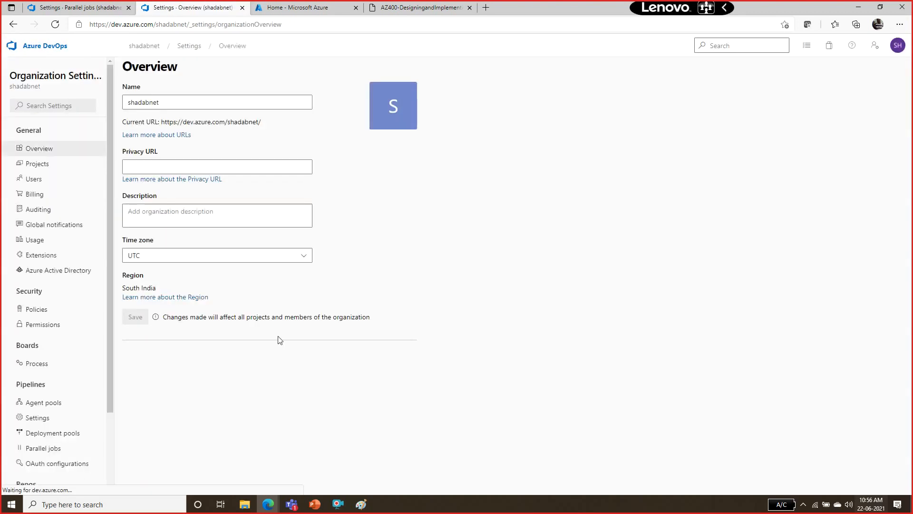
pyautogui.click(47, 403)
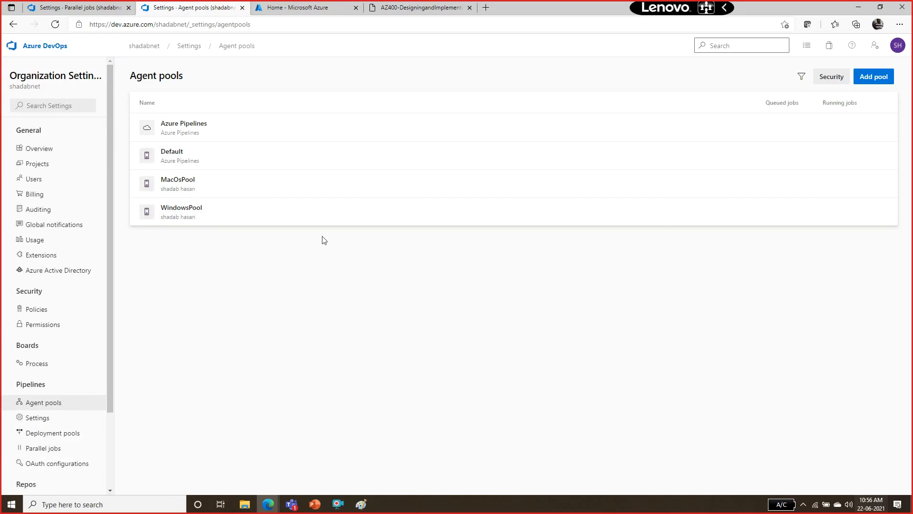
# Step: Switch to File Explorer and copy vsts-agent-win-x64-2.187.2.zip from the Downloads folder
pyautogui.moveTo(245, 504)
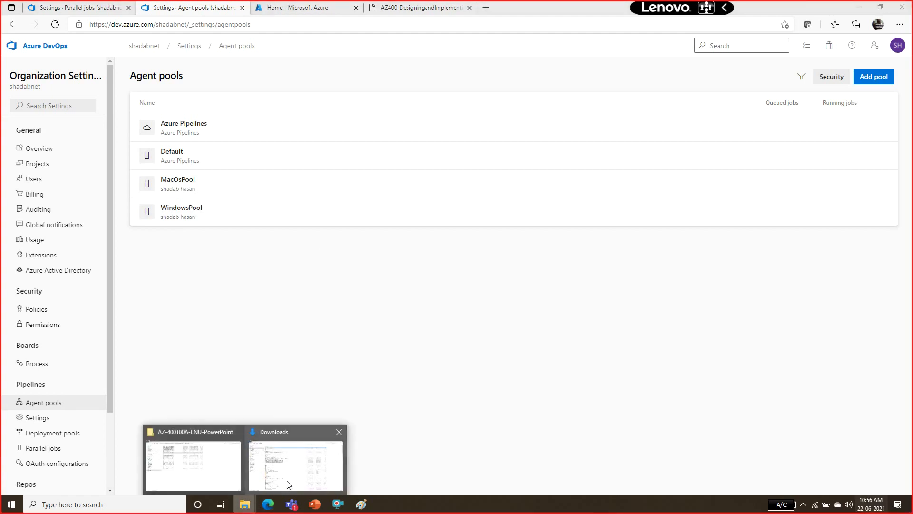
pyautogui.click(295, 456)
pyautogui.rightClick(840, 89)
pyautogui.click(766, 126)
pyautogui.click(281, 77)
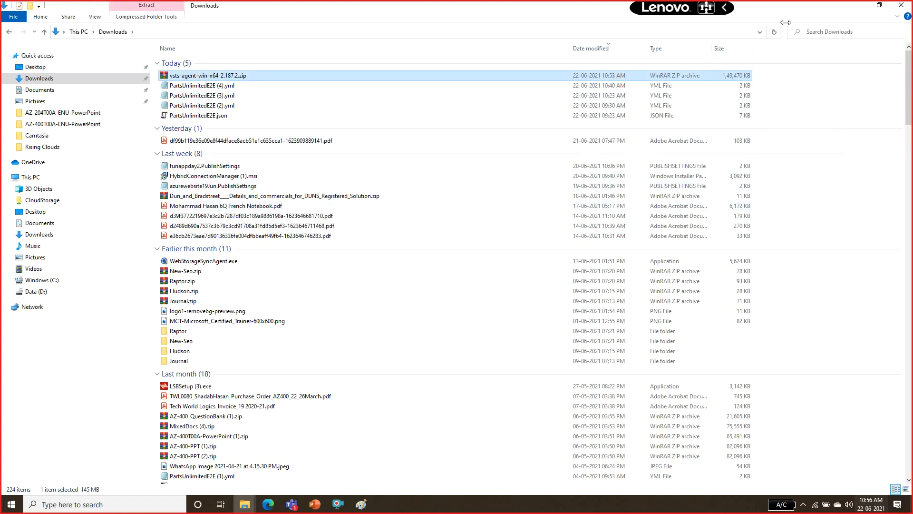
pyautogui.click(859, 5)
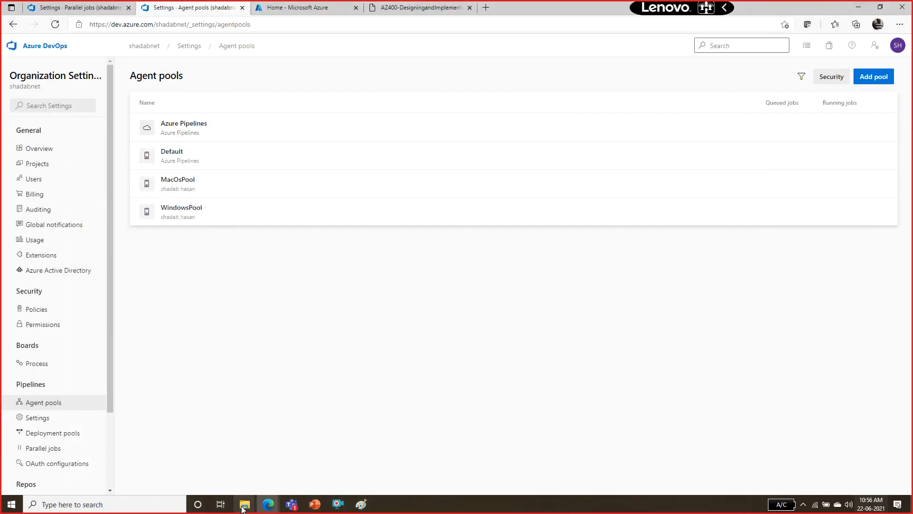
# Step: Paste the agent zip file into the root of drive C:, granting administrator permission for the copy
pyautogui.moveTo(245, 504)
pyautogui.click(295, 457)
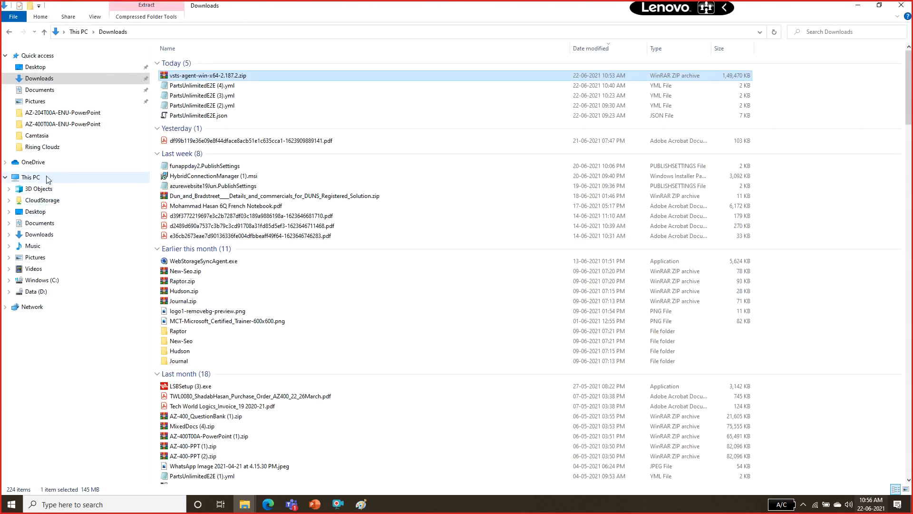
pyautogui.click(69, 283)
pyautogui.click(349, 304)
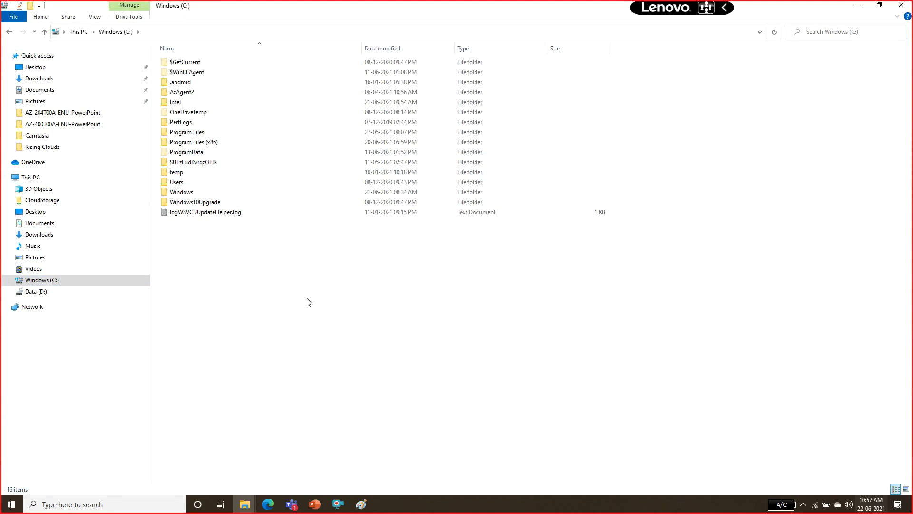
pyautogui.hotkey('ctrl', 'v')
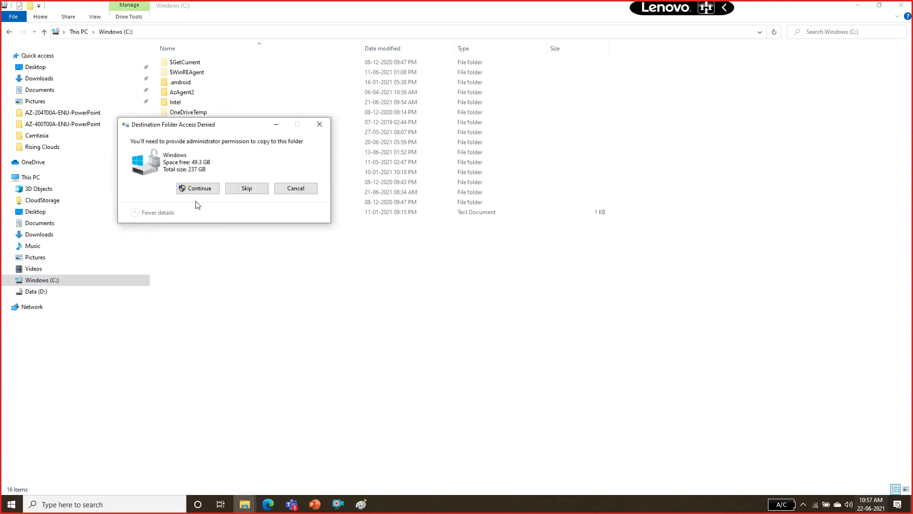
pyautogui.click(205, 190)
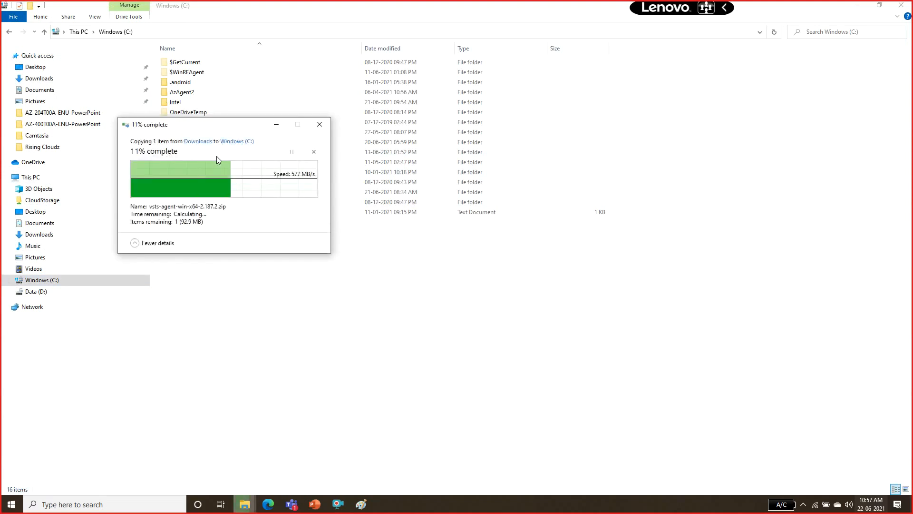
# Step: Delete the AzAgent2 folder from drive C: and extract the agent zip into a folder named vsts-agent-win-x64-2.187.2
pyautogui.click(194, 94)
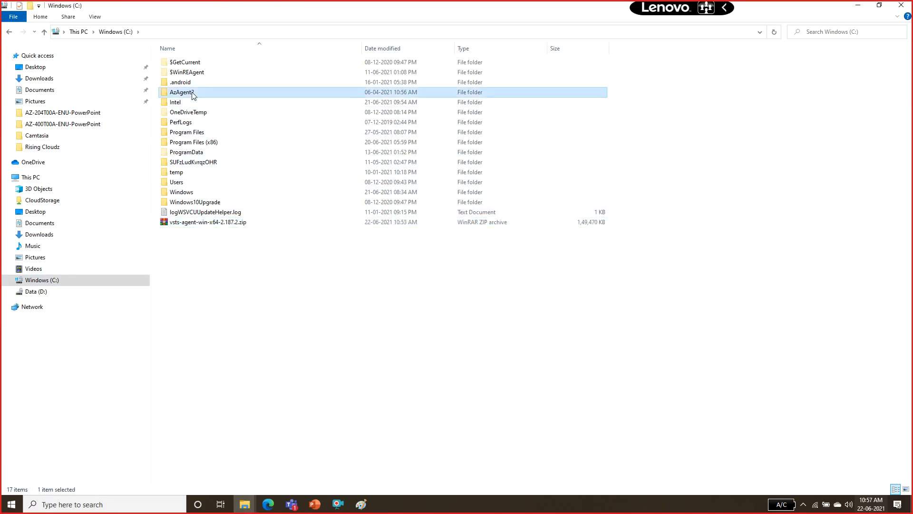
pyautogui.press('Delete')
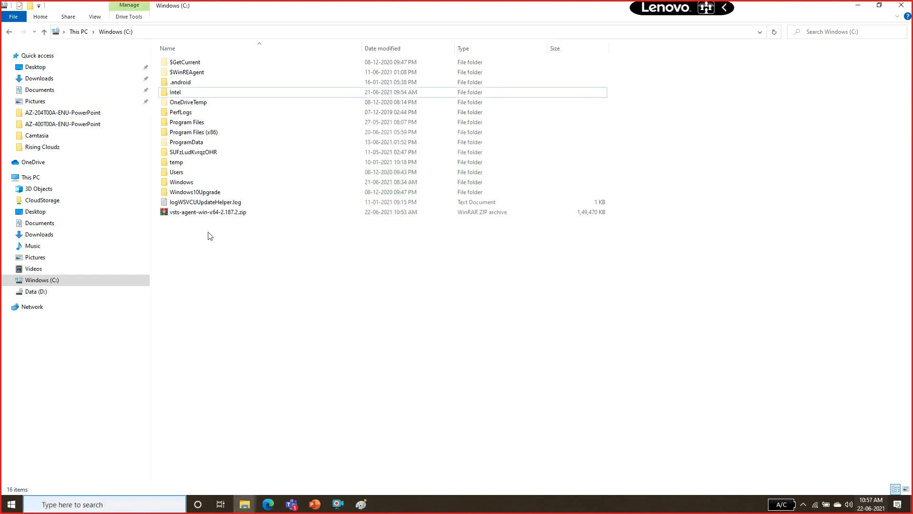
pyautogui.click(205, 212)
pyautogui.rightClick(204, 212)
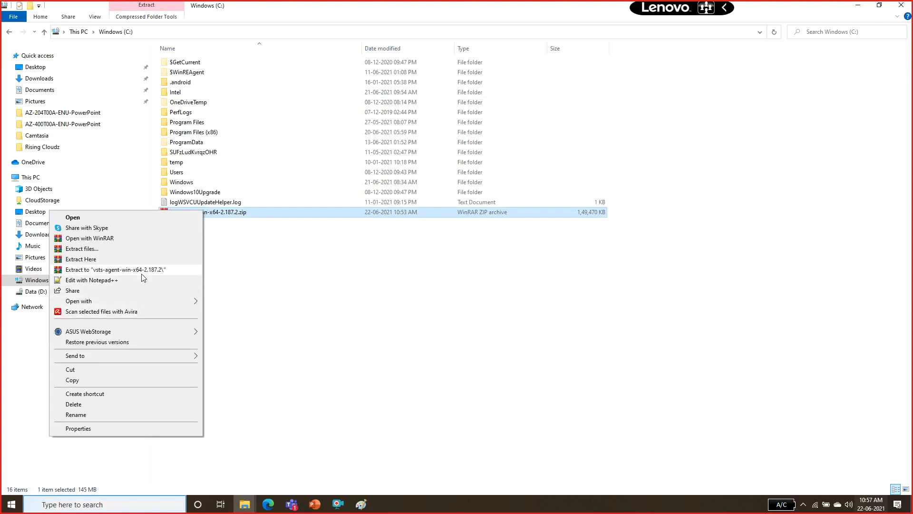
pyautogui.click(116, 270)
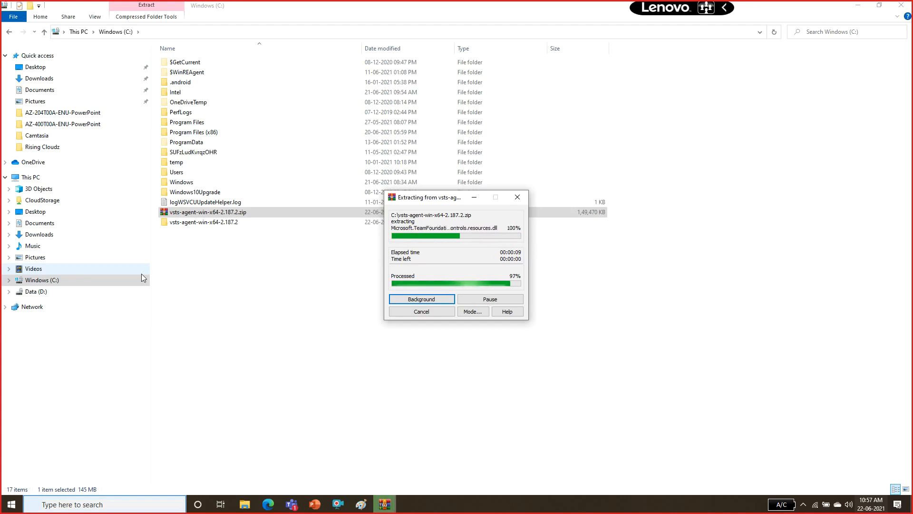
# Step: Try to rename the extracted agent folder as AzureAgent1, retrying before cancelling the rename
pyautogui.click(228, 225)
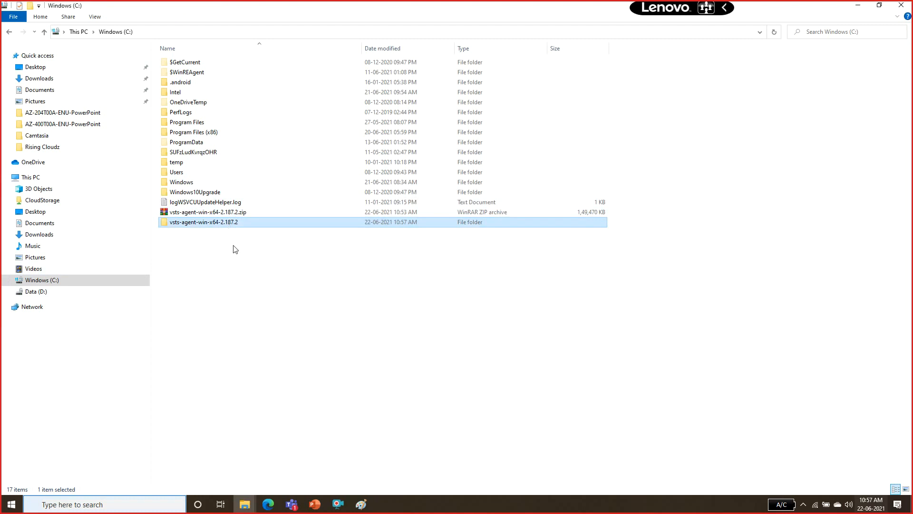
pyautogui.press('F2')
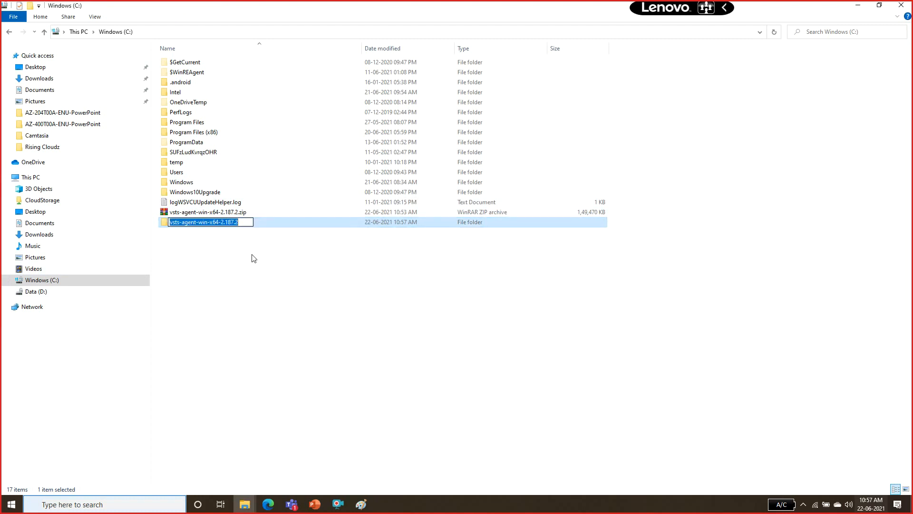
pyautogui.write('Azur')
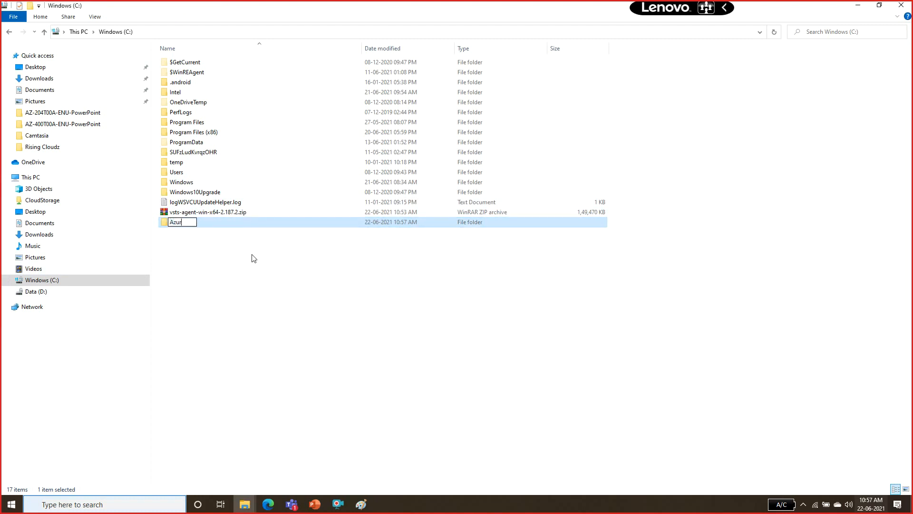
pyautogui.write('1')
pyautogui.press('Return')
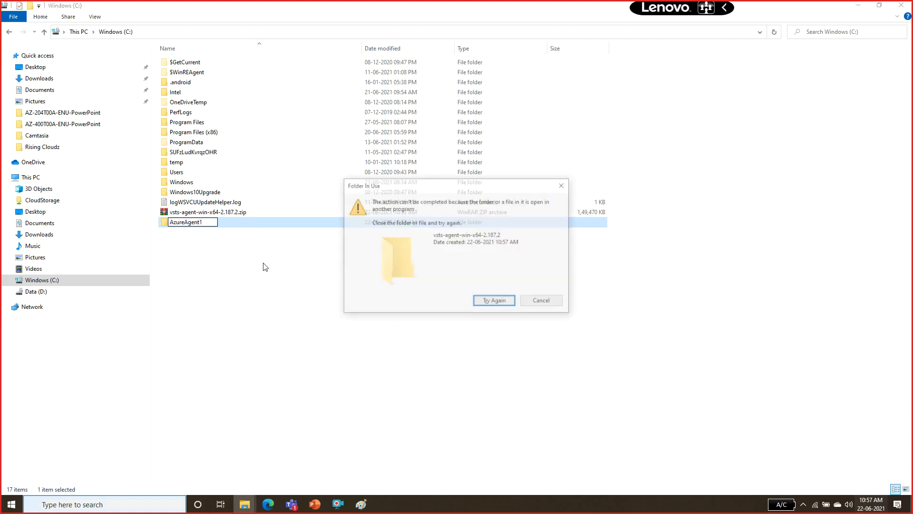
pyautogui.click(504, 300)
pyautogui.click(507, 300)
pyautogui.click(543, 302)
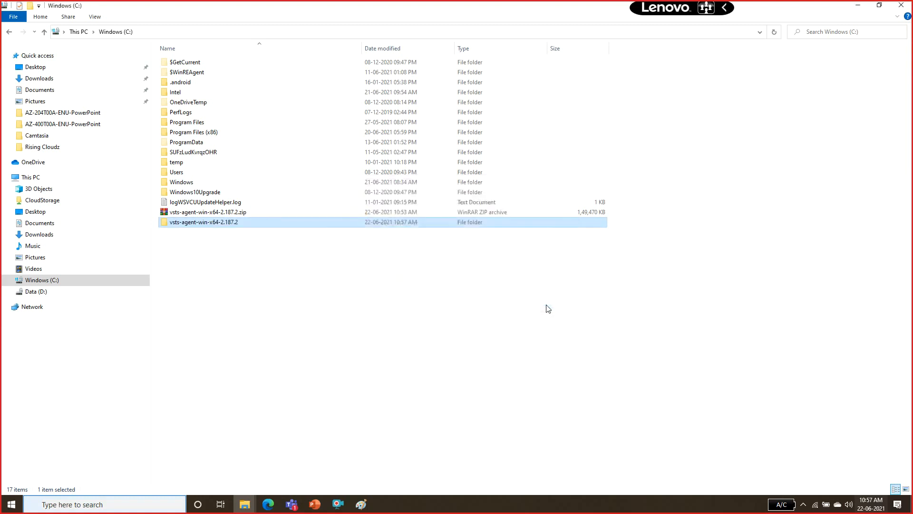
# Step: Refresh the contents of drive C: and rename the extracted agent folder as AzureAgent1
pyautogui.click(333, 346)
pyautogui.rightClick(303, 333)
pyautogui.click(214, 370)
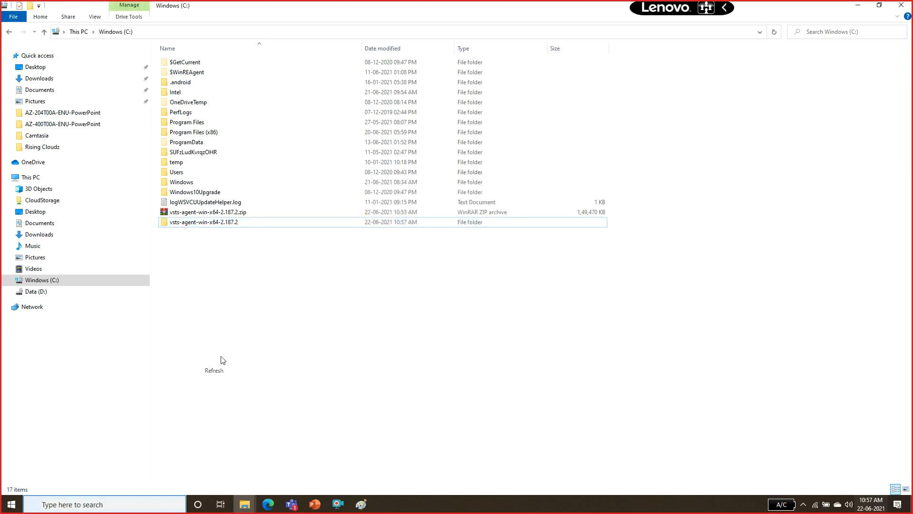
pyautogui.click(193, 184)
pyautogui.click(192, 185)
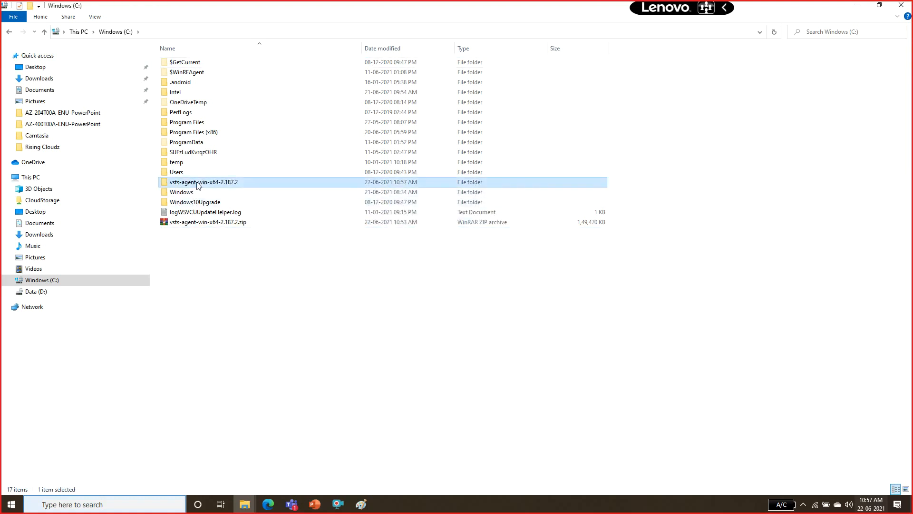
pyautogui.write('Azure')
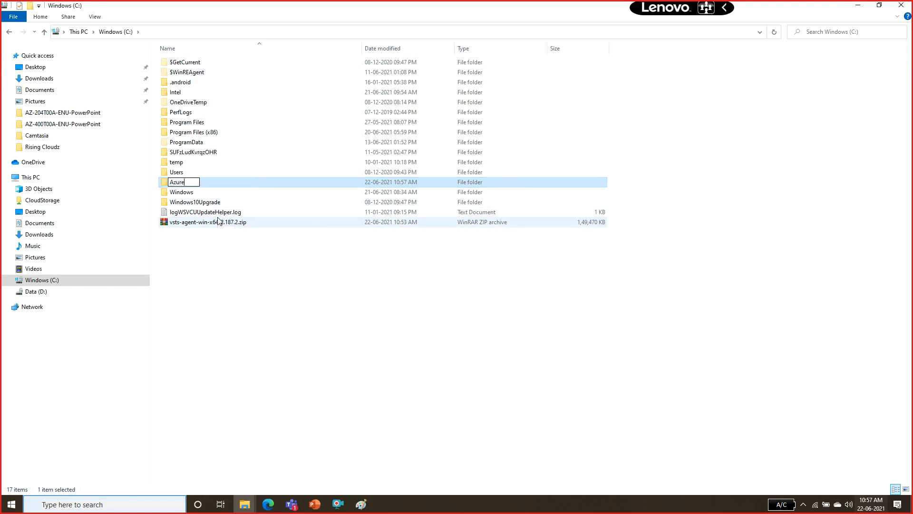
pyautogui.write('Agent1')
pyautogui.press('Return')
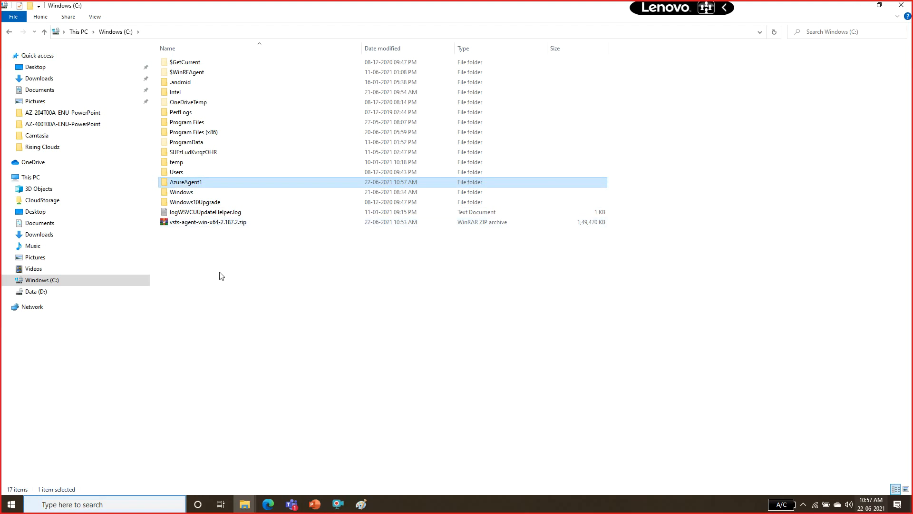
# Step: Open the AzureAgent1 folder on drive C: and look over its config.cmd and run.cmd files
pyautogui.click(229, 309)
pyautogui.click(201, 222)
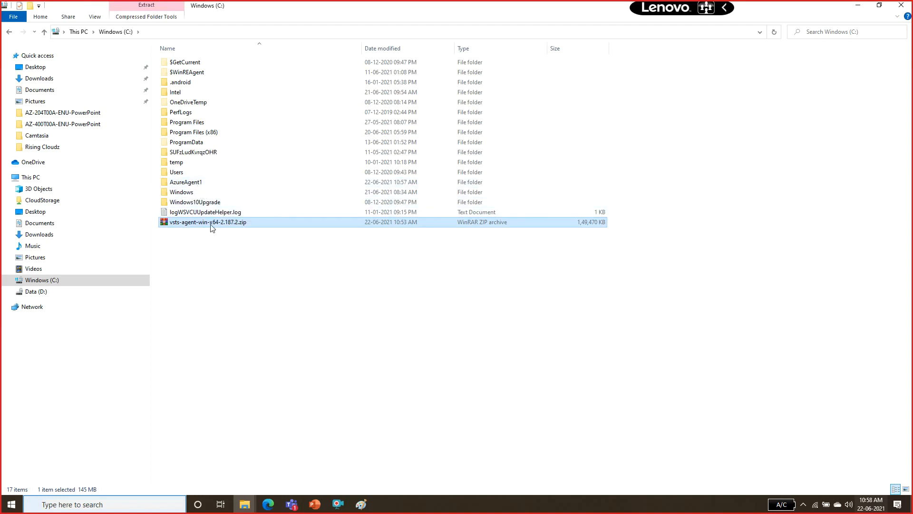
pyautogui.doubleClick(188, 183)
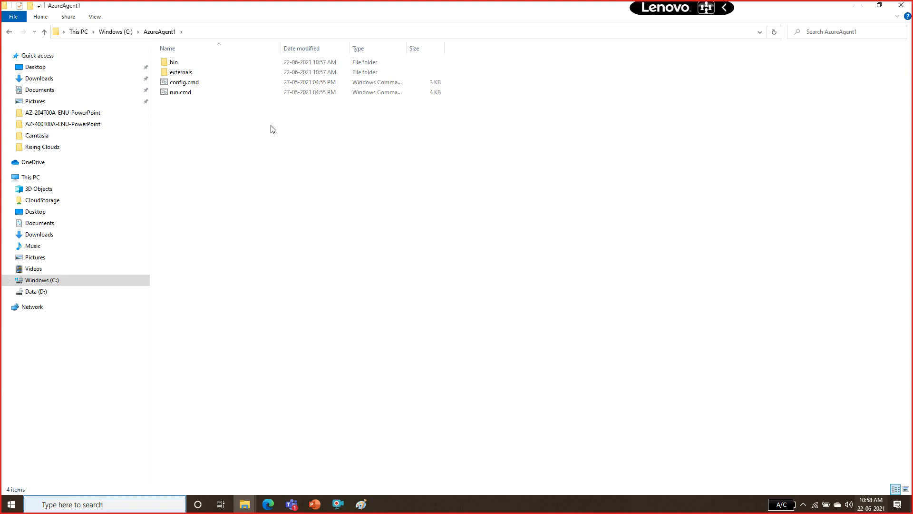
pyautogui.click(195, 85)
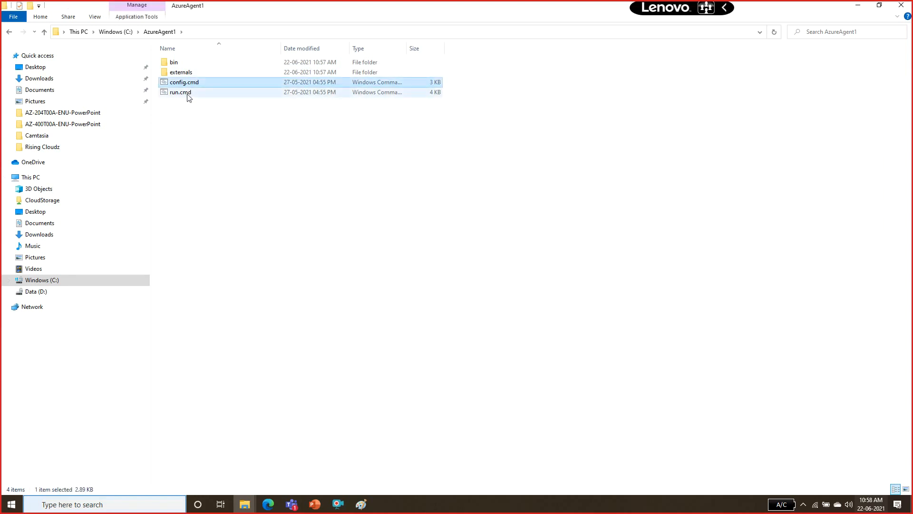
pyautogui.click(190, 94)
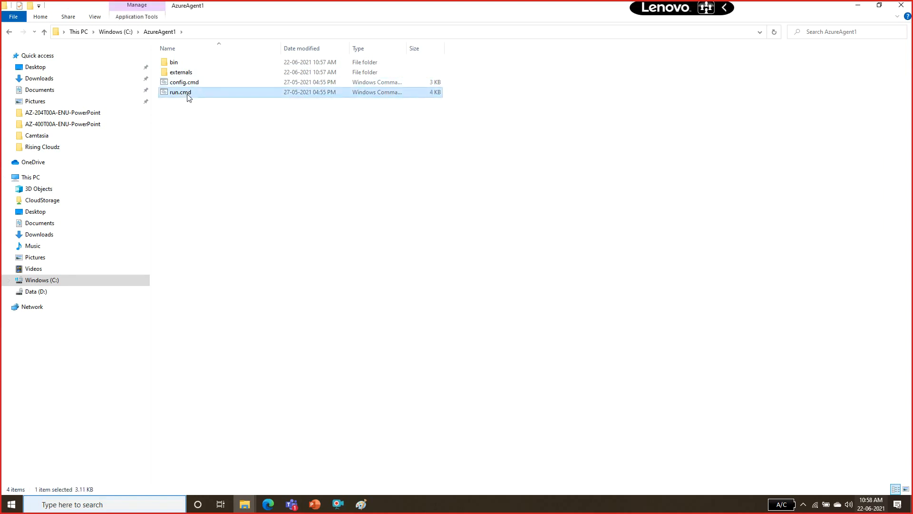
pyautogui.click(217, 199)
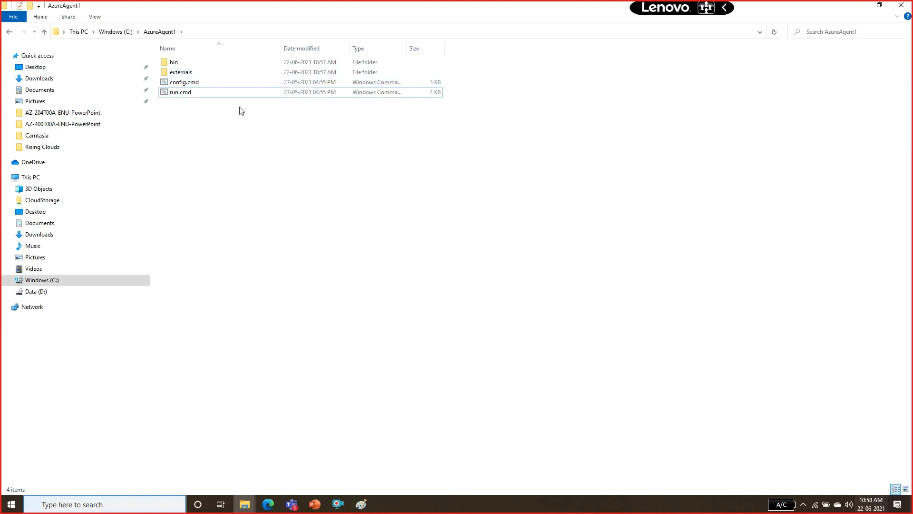
# Step: Open Windows PowerShell as administrator in the AzureAgent1 folder, enlarge its text and move the window beside the file list
pyautogui.click(18, 21)
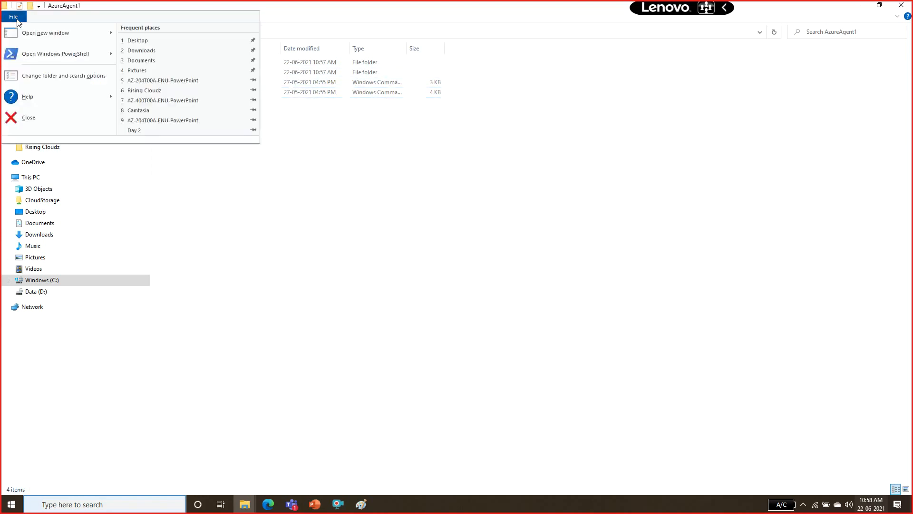
pyautogui.moveTo(38, 55)
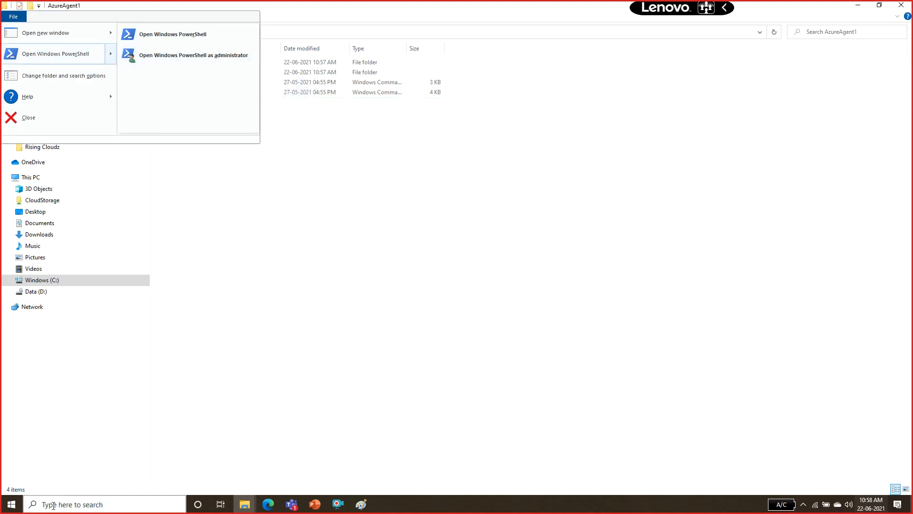
pyautogui.click(212, 61)
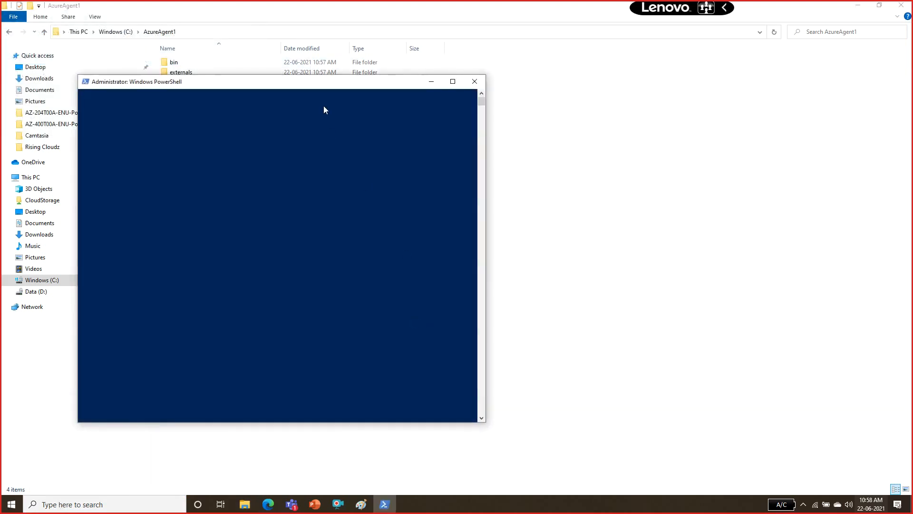
pyautogui.moveTo(338, 90); pyautogui.dragTo(668, 127)
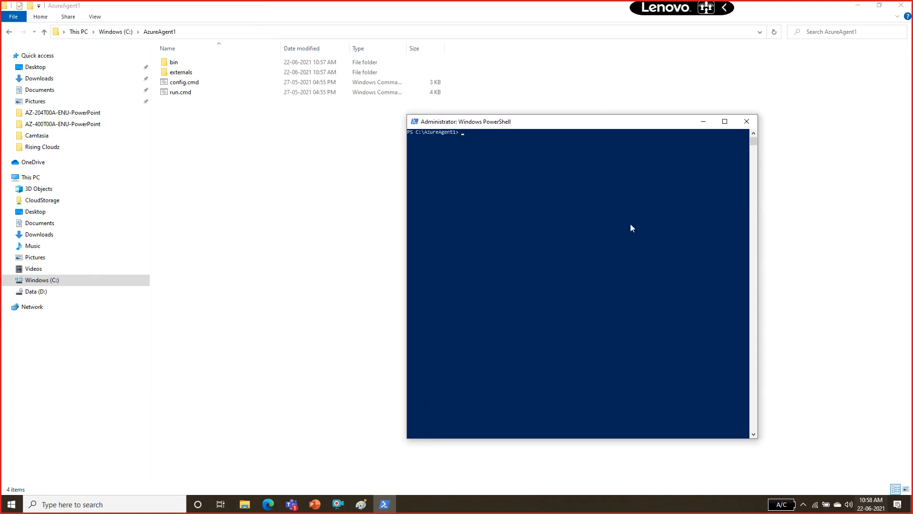
pyautogui.keyDown('ctrl'); pyautogui.scroll(-3, 631, 228); pyautogui.keyUp('ctrl')
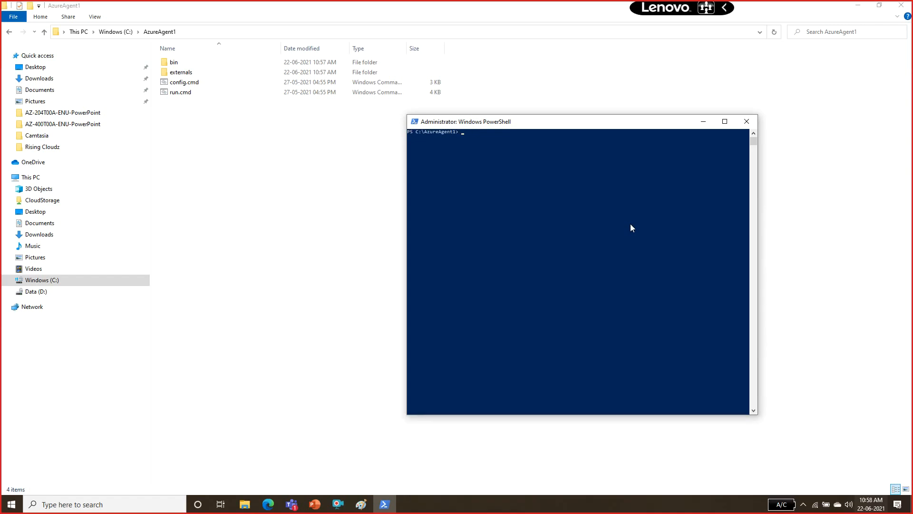
pyautogui.keyDown('ctrl'); pyautogui.scroll(4, 632, 228); pyautogui.keyUp('ctrl')
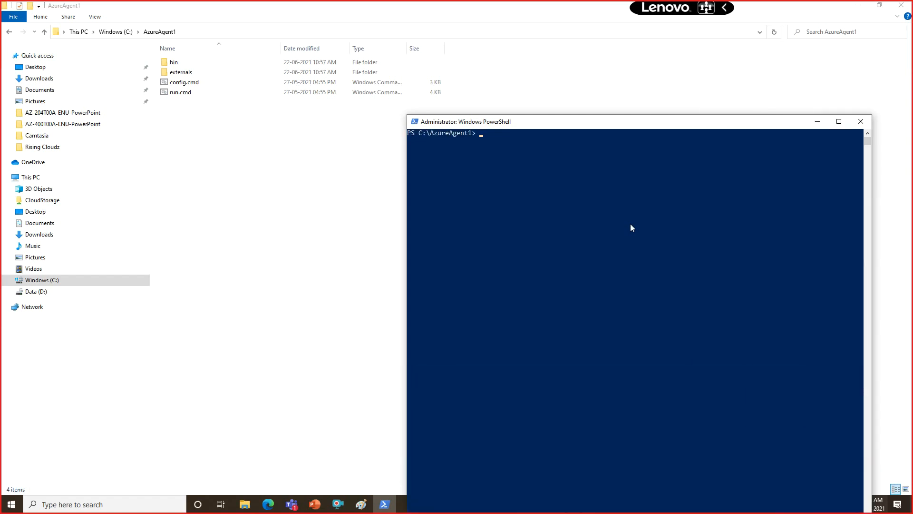
pyautogui.moveTo(679, 123)
pyautogui.mouseDown()
pyautogui.moveTo(564, 122)
pyautogui.moveTo(556, 176)
pyautogui.moveTo(646, 136)
pyautogui.moveTo(672, 108)
pyautogui.mouseUp()
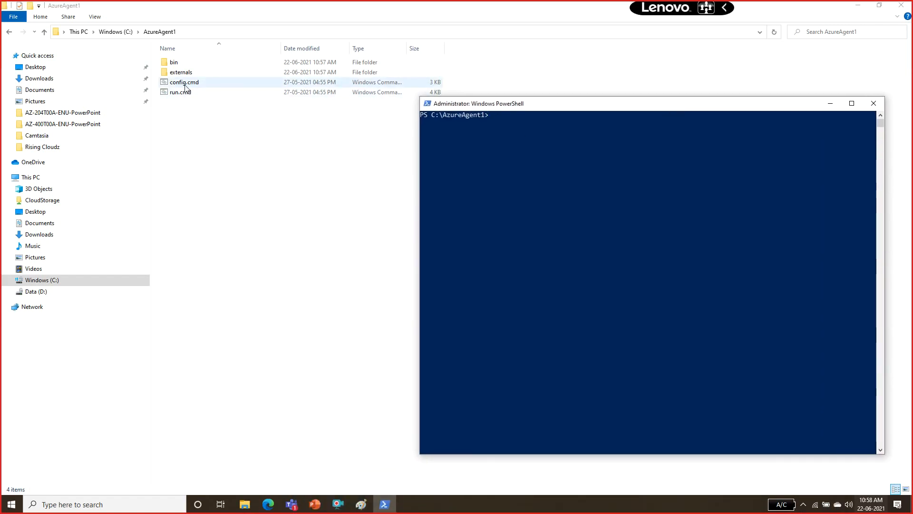
# Step: Run .\config.cmd in PowerShell to start the agent configuration
pyautogui.click(628, 245)
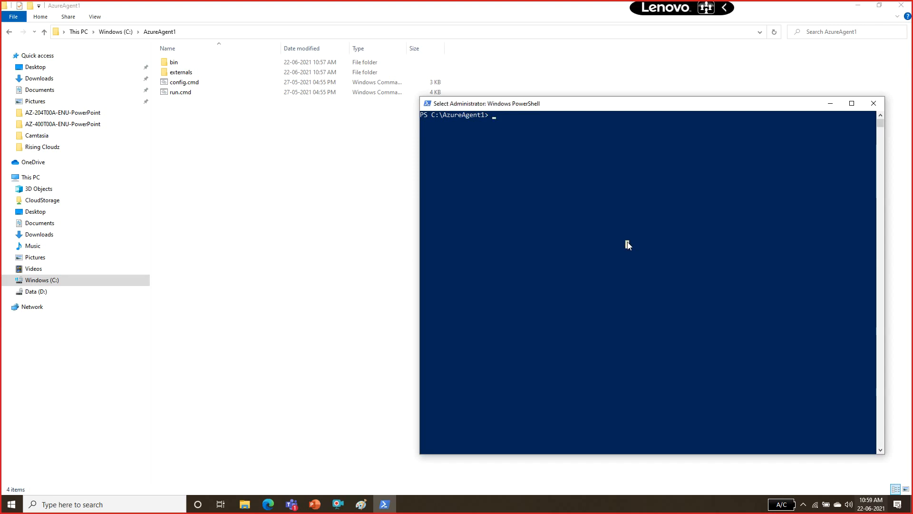
pyautogui.write('.\\config.cmd')
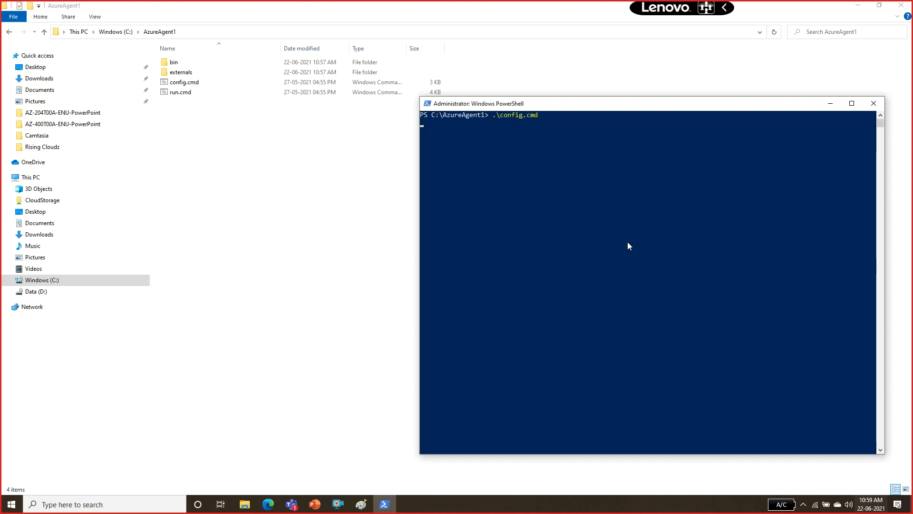
pyautogui.press('Return')
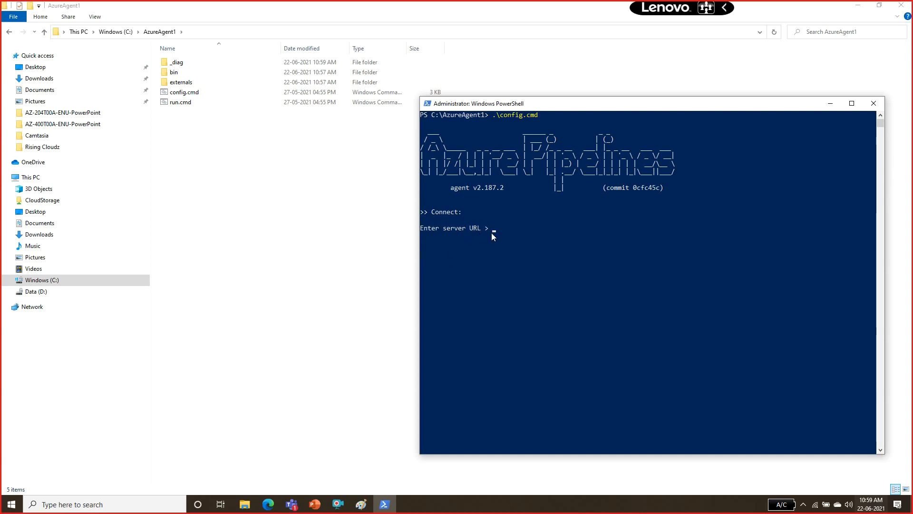
# Step: Copy the Azure DevOps organization URL from the browser and submit it as the server URL in the agent configuration
pyautogui.click(268, 504)
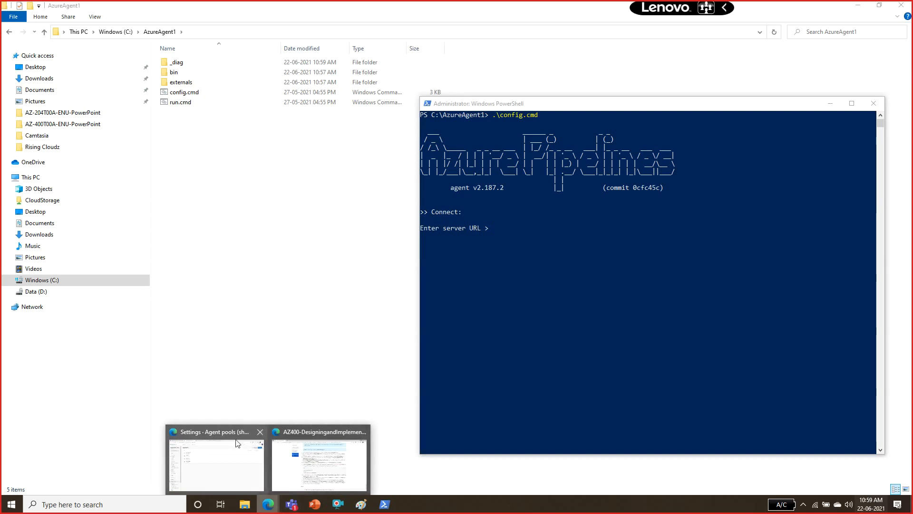
pyautogui.click(237, 444)
pyautogui.click(45, 47)
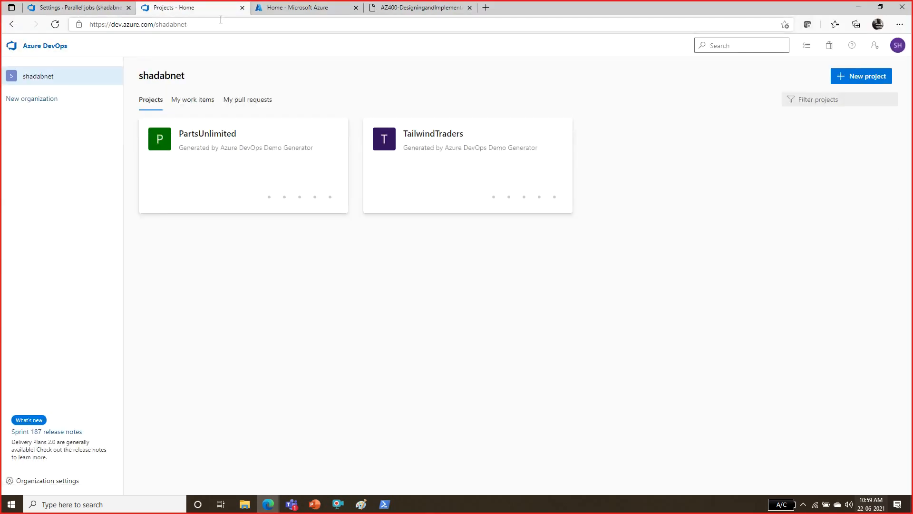
pyautogui.doubleClick(175, 24)
pyautogui.moveTo(235, 23); pyautogui.dragTo(67, 27)
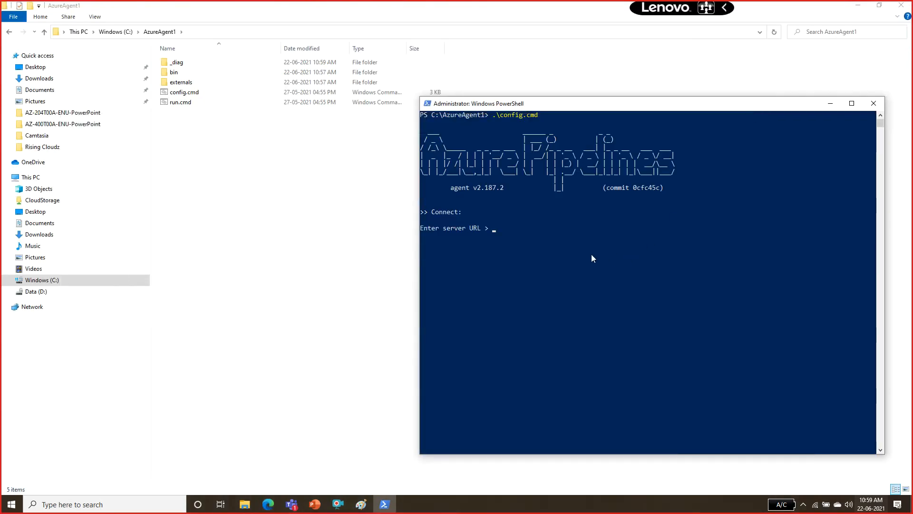
pyautogui.rightClick(592, 255)
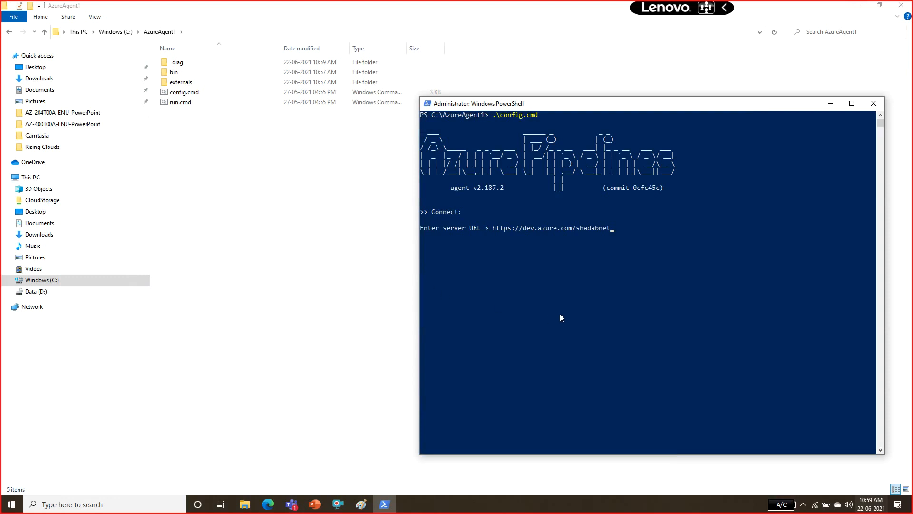
pyautogui.press('Return')
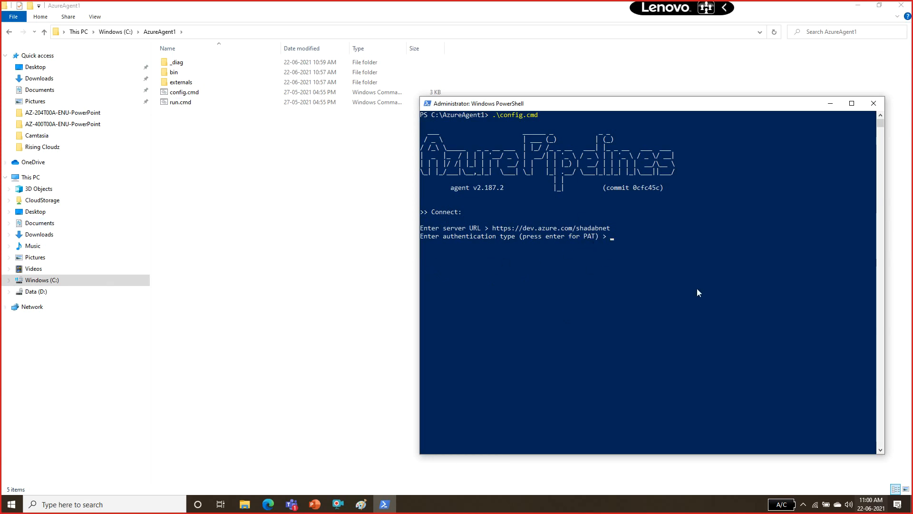
# Step: Switch to Azure DevOps in the browser and open the personal access tokens page of the user settings
pyautogui.click(268, 504)
pyautogui.click(238, 473)
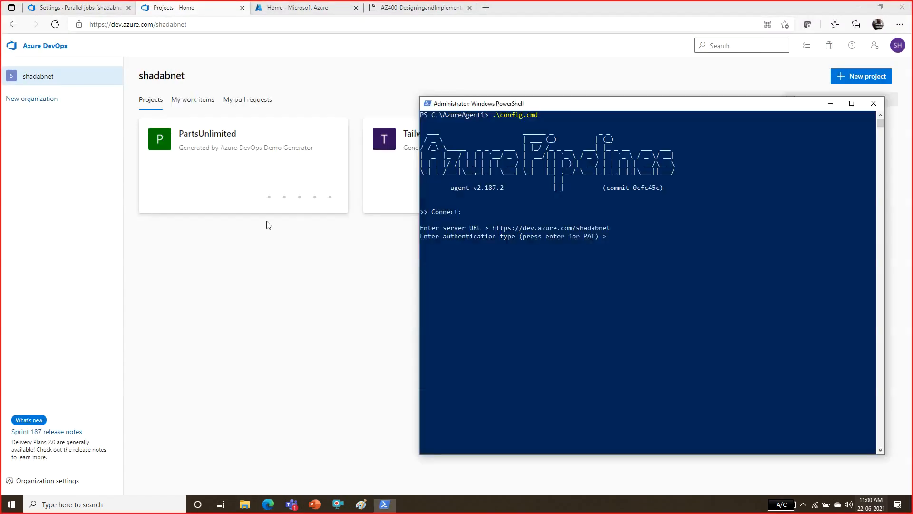
pyautogui.click(517, 219)
pyautogui.click(314, 314)
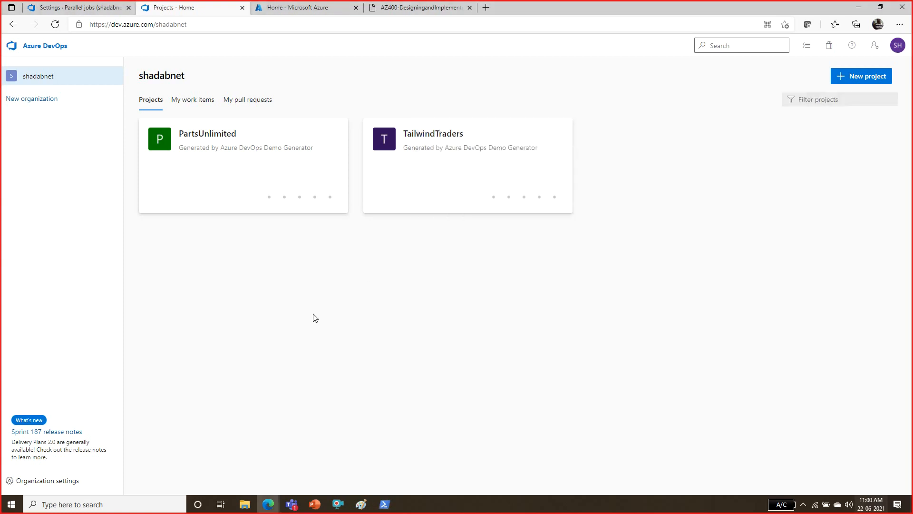
pyautogui.click(876, 46)
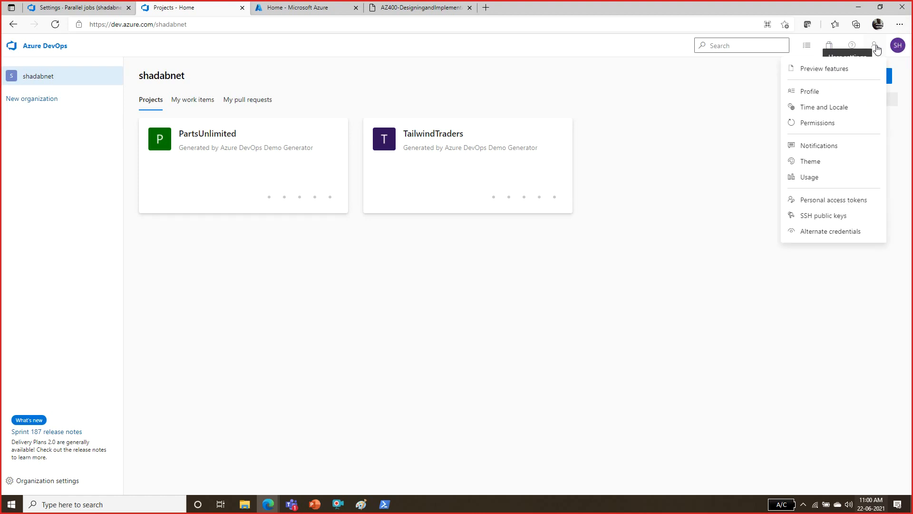
pyautogui.click(840, 205)
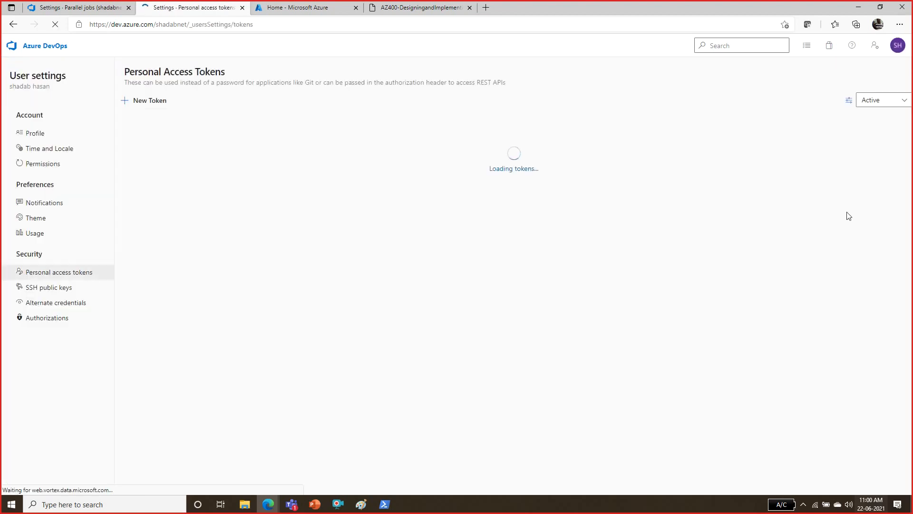
# Step: Start a new personal access token named myPAT, keeping the current organization
pyautogui.click(149, 101)
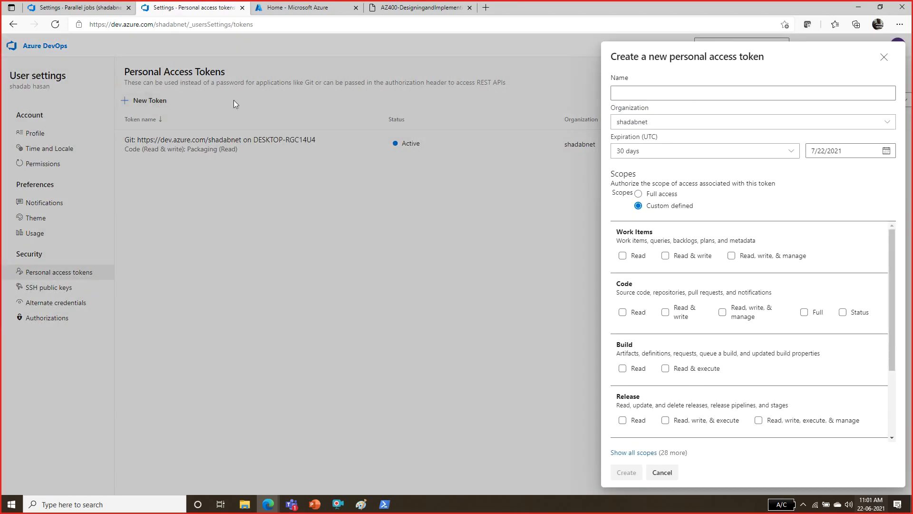
pyautogui.click(784, 93)
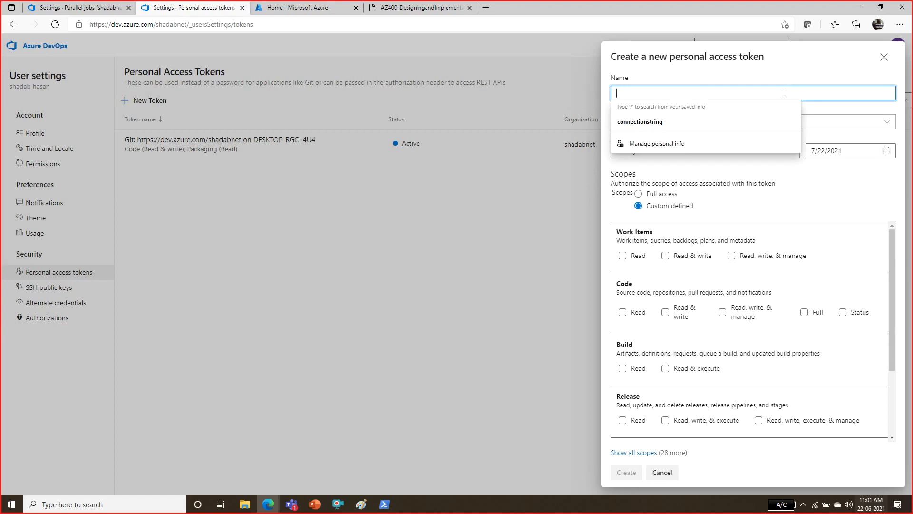
pyautogui.write('my')
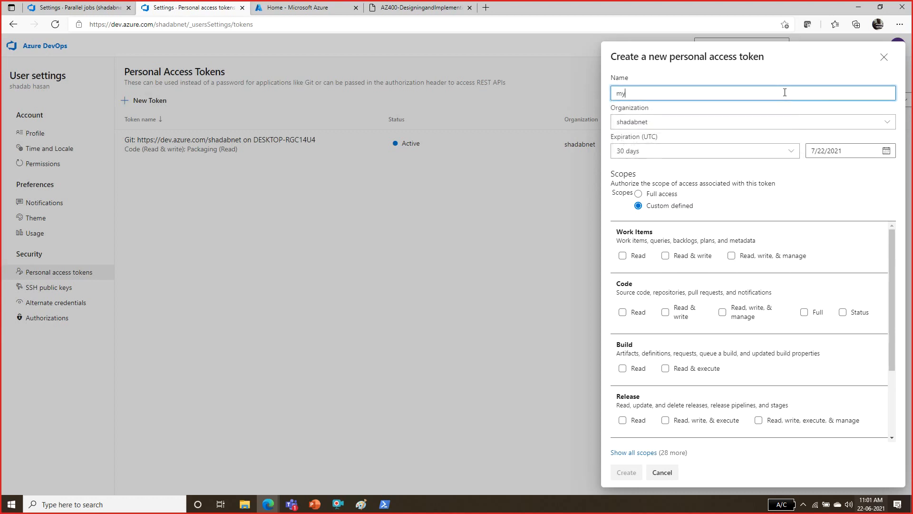
pyautogui.write('PAT')
pyautogui.click(687, 123)
pyautogui.click(688, 124)
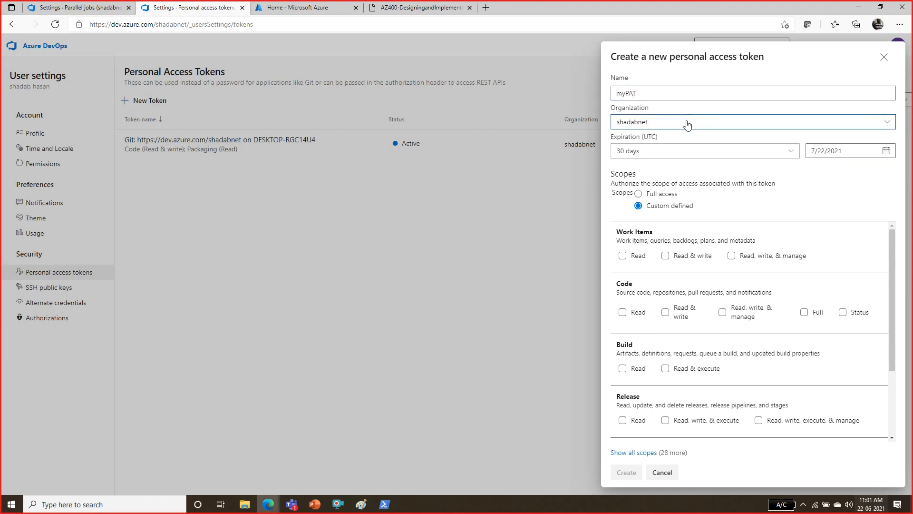
# Step: Try a custom defined token expiration of 6/21/2022, and return the expiration to 30 days
pyautogui.click(682, 156)
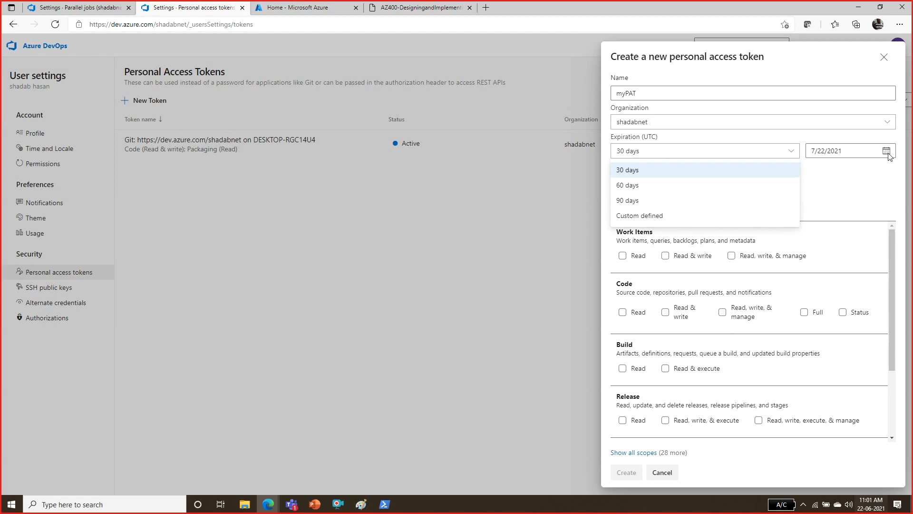
pyautogui.click(689, 220)
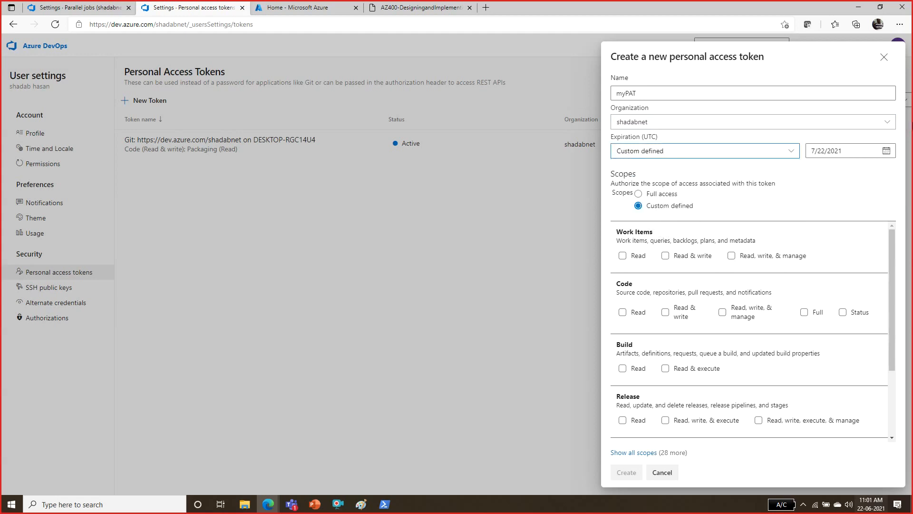
pyautogui.click(886, 151)
pyautogui.click(880, 171)
pyautogui.click(828, 216)
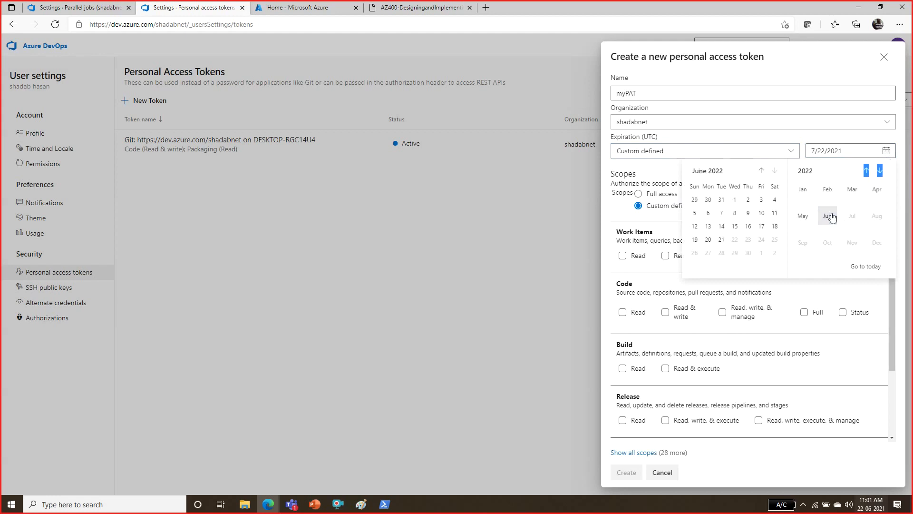
pyautogui.click(721, 240)
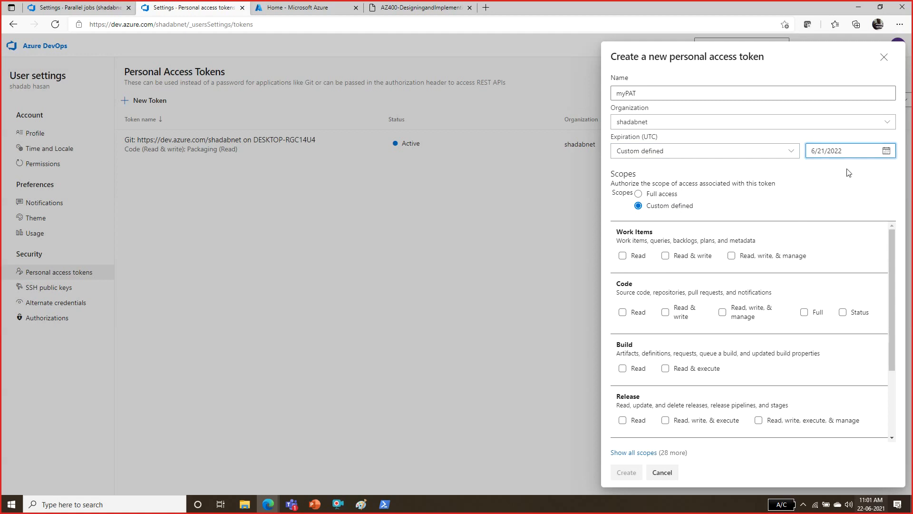
pyautogui.click(755, 153)
pyautogui.click(697, 170)
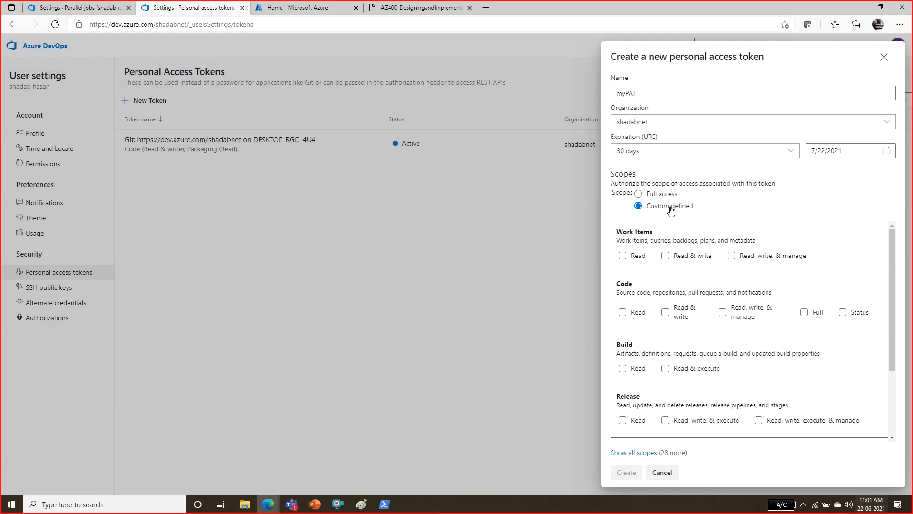
# Step: Review what the Work Items scope covers in the new token's custom defined scopes
pyautogui.moveTo(627, 232); pyautogui.dragTo(656, 237)
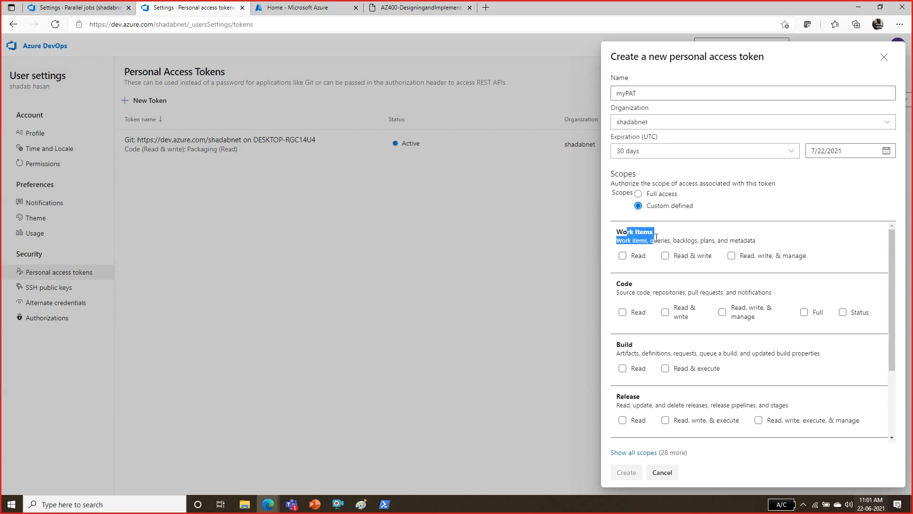
pyautogui.click(658, 239)
pyautogui.doubleClick(660, 240)
pyautogui.doubleClick(688, 242)
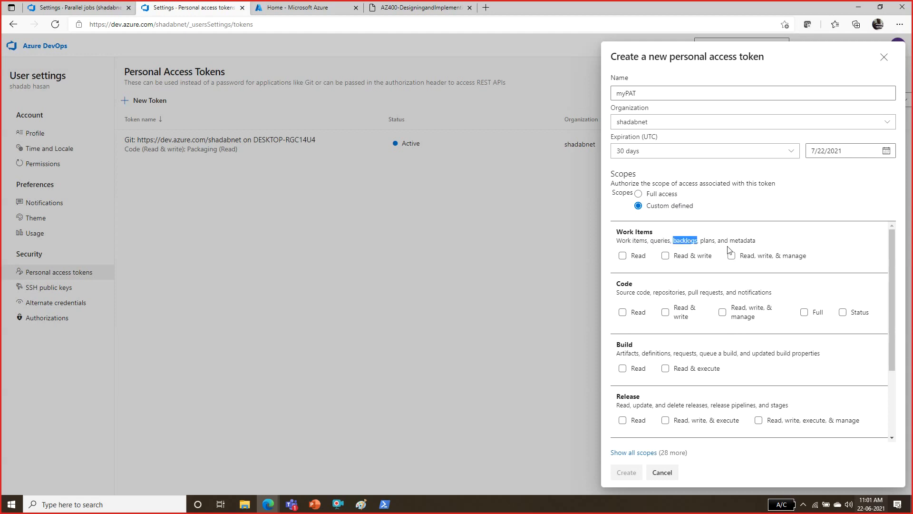
# Step: Review the descriptions of the custom defined scopes, from Work Items, Code, Build and Release down to Packaging
pyautogui.doubleClick(741, 241)
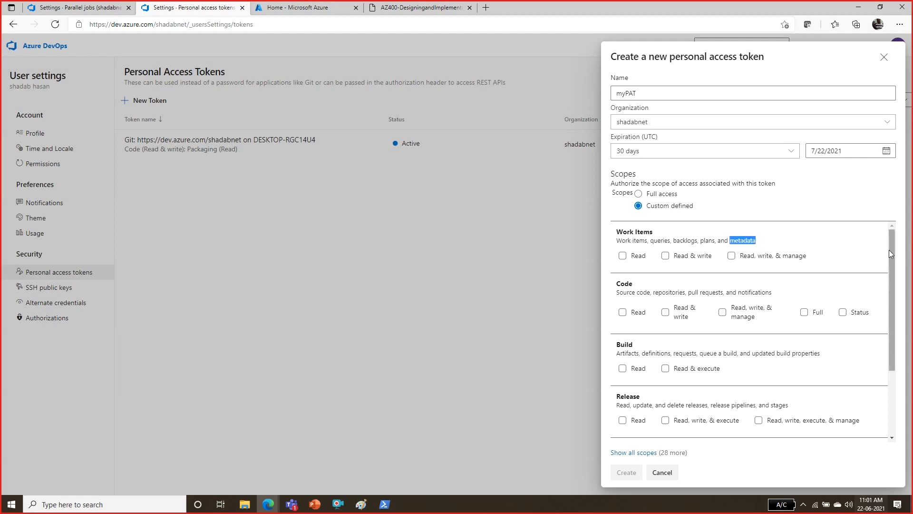
pyautogui.moveTo(890, 247); pyautogui.dragTo(891, 256)
pyautogui.moveTo(644, 281); pyautogui.dragTo(683, 281)
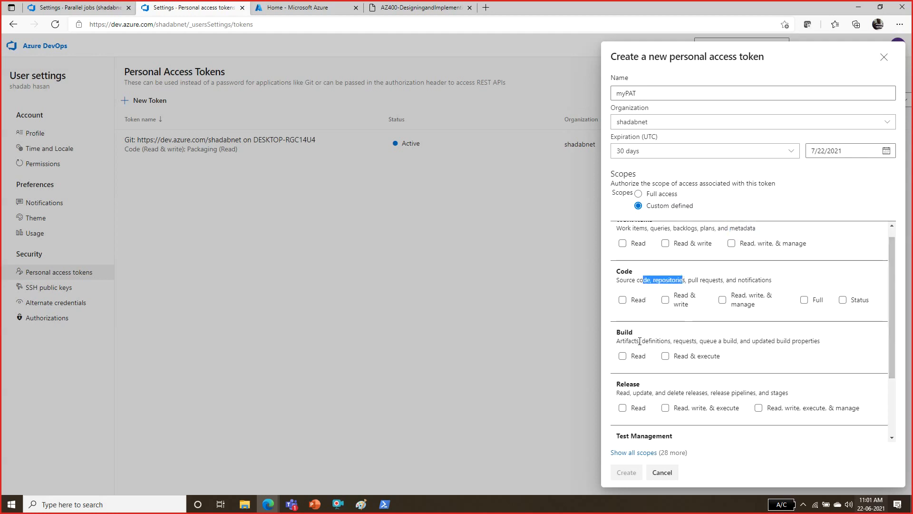
pyautogui.moveTo(642, 341); pyautogui.dragTo(664, 341)
pyautogui.moveTo(659, 393); pyautogui.dragTo(789, 392)
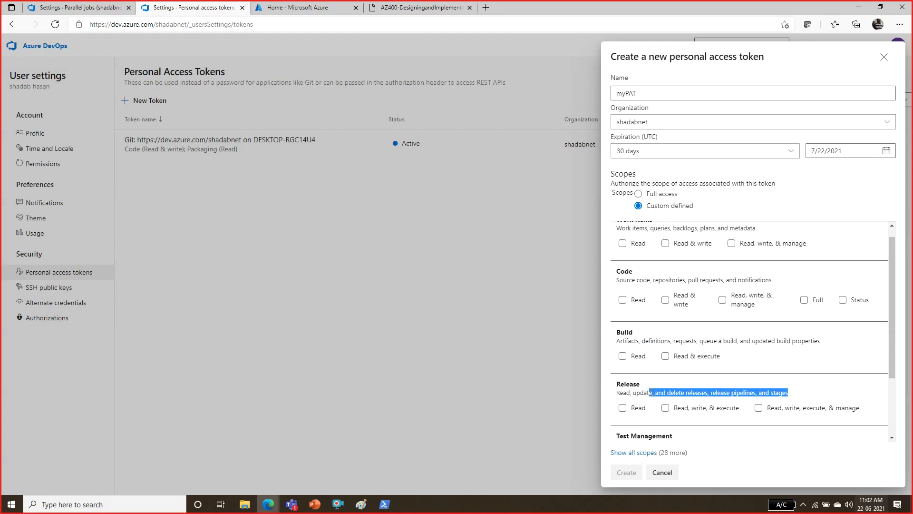
pyautogui.moveTo(892, 297); pyautogui.dragTo(893, 353)
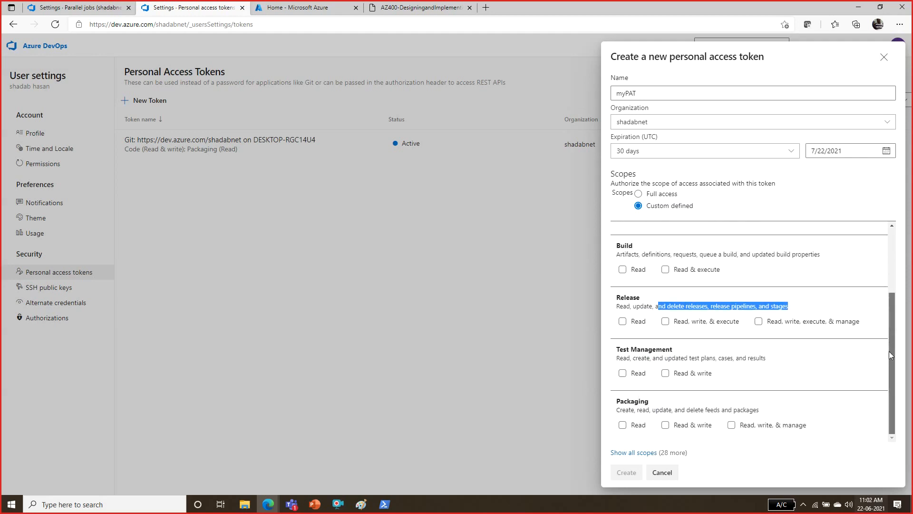
pyautogui.moveTo(889, 351); pyautogui.dragTo(892, 241)
pyautogui.moveTo(729, 240); pyautogui.dragTo(719, 240)
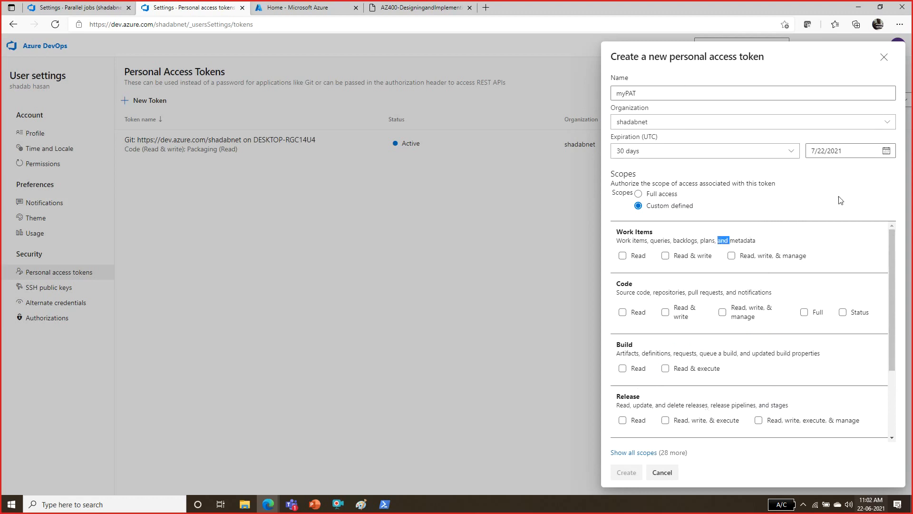
# Step: Give the myPAT token full access, create it and copy the generated token
pyautogui.click(640, 194)
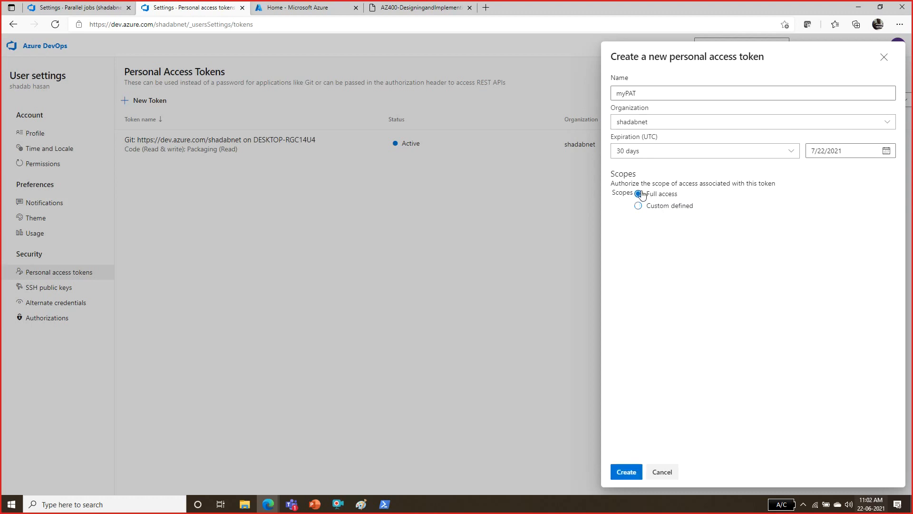
pyautogui.click(629, 473)
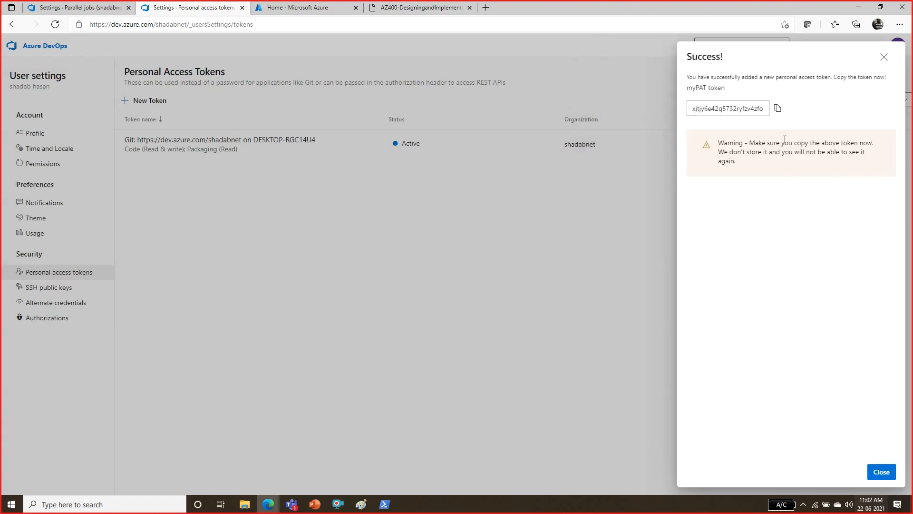
pyautogui.click(778, 109)
# Step: Open Notepad, paste the personal access token into a new document and widen the window so the token fits on one line
pyautogui.click(147, 503)
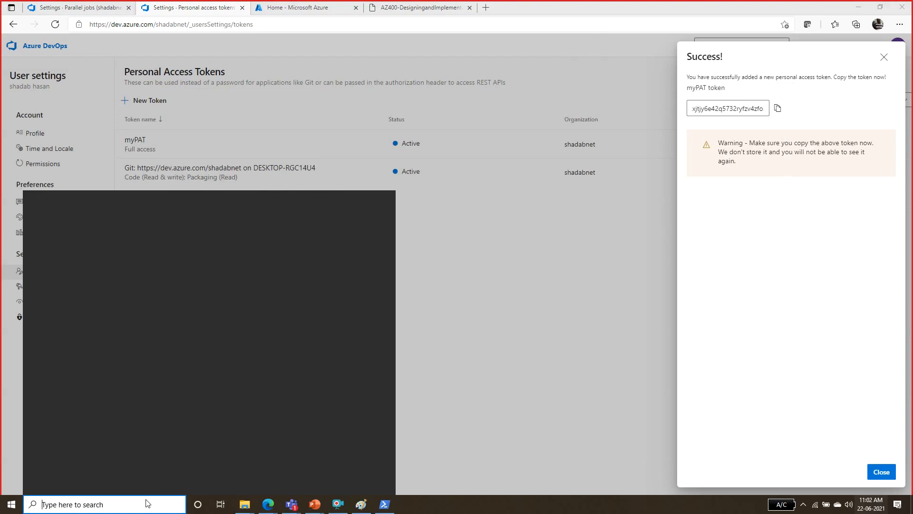
pyautogui.write('notepad')
pyautogui.press('Return')
pyautogui.hotkey('ctrl', 'v')
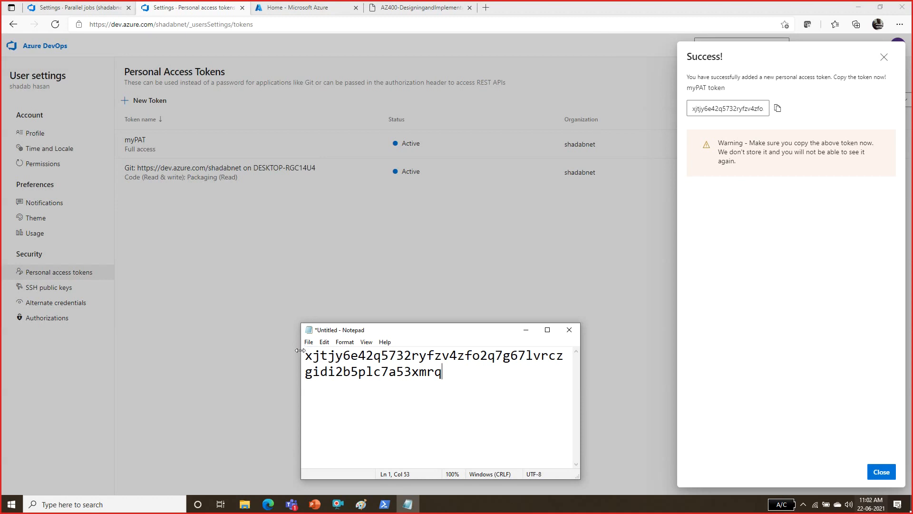
pyautogui.moveTo(302, 349); pyautogui.dragTo(46, 366)
# Step: Save the note to the Desktop as myPAT and select the token text in it
pyautogui.click(54, 341)
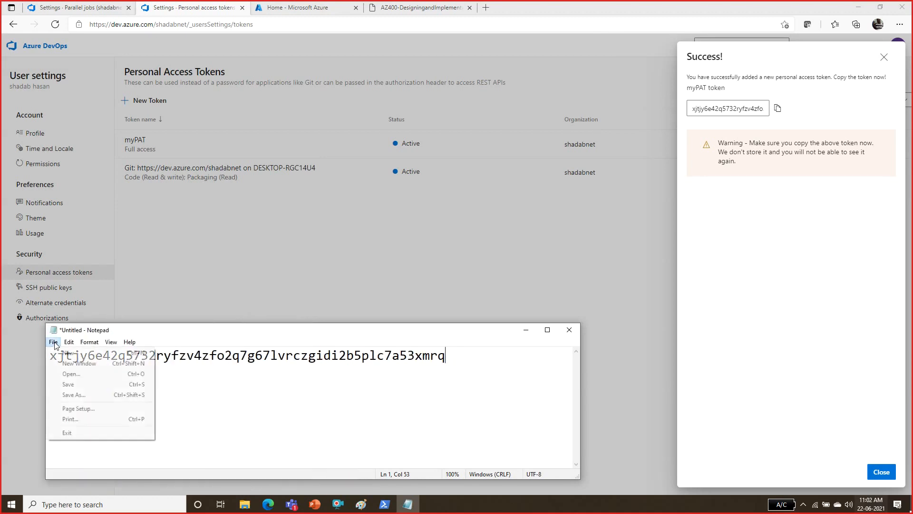
pyautogui.click(92, 382)
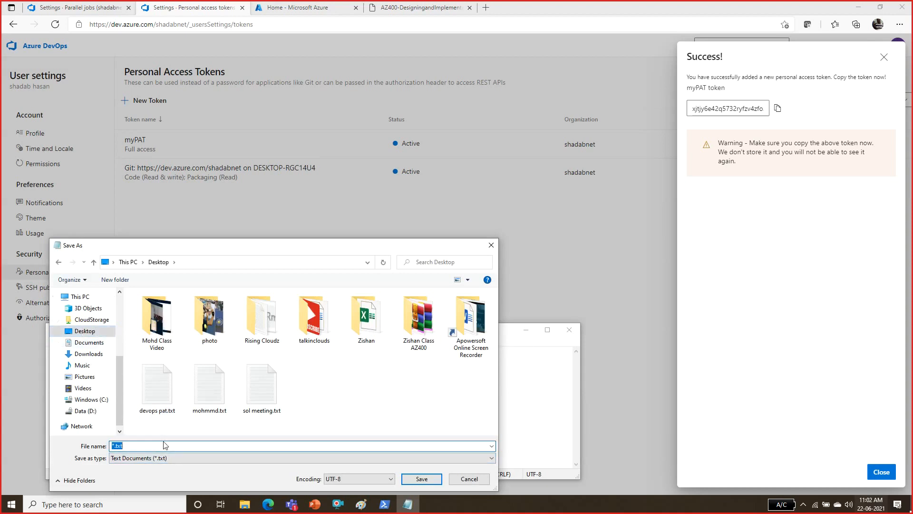
pyautogui.write('myPAT')
pyautogui.click(414, 479)
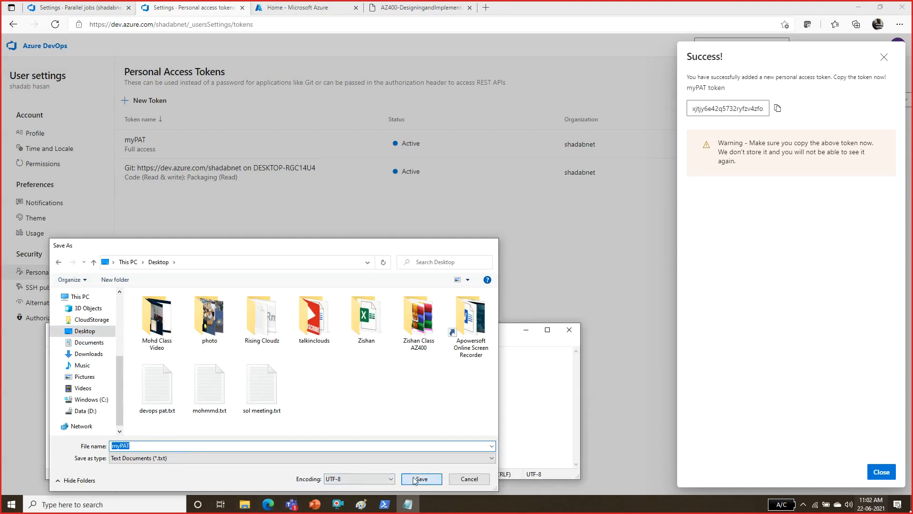
pyautogui.moveTo(448, 356); pyautogui.dragTo(48, 355)
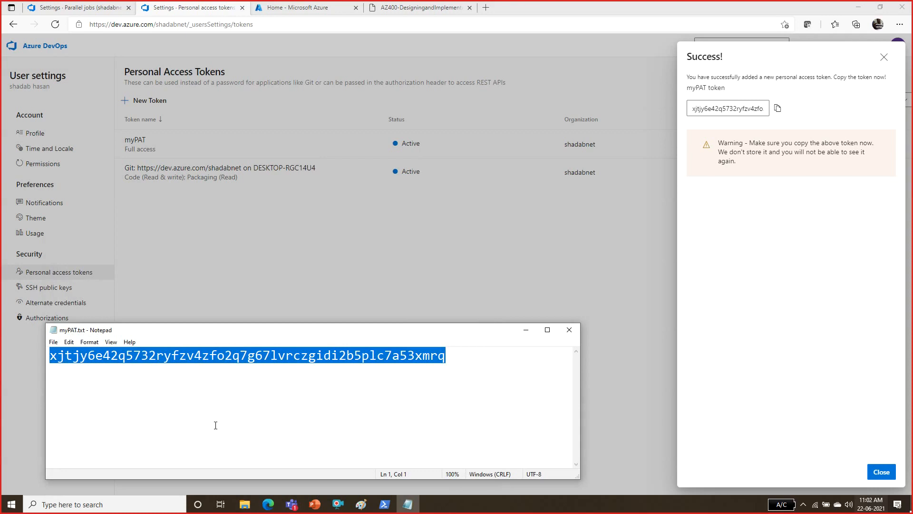
# Step: Switch to the PowerShell agent configuration, clear the browser windows away and accept the default PAT authentication type
pyautogui.click(639, 316)
pyautogui.click(385, 505)
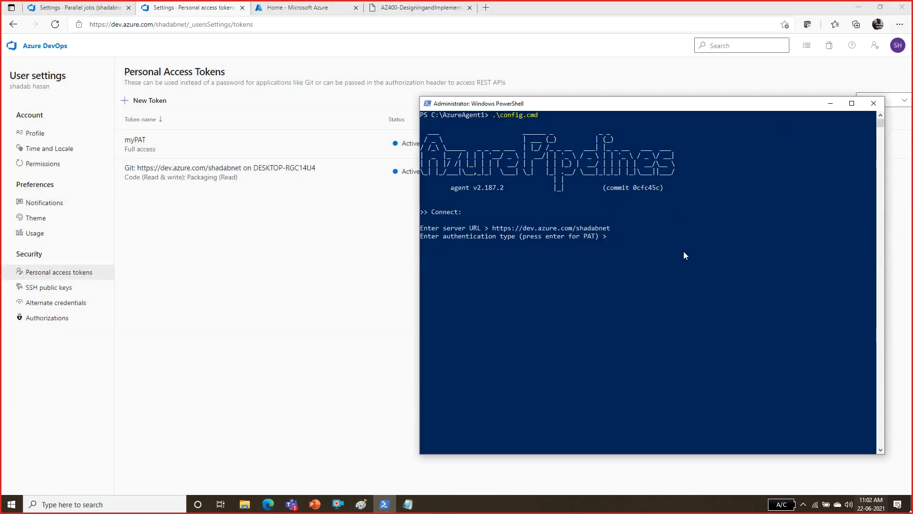
pyautogui.click(859, 8)
pyautogui.click(859, 7)
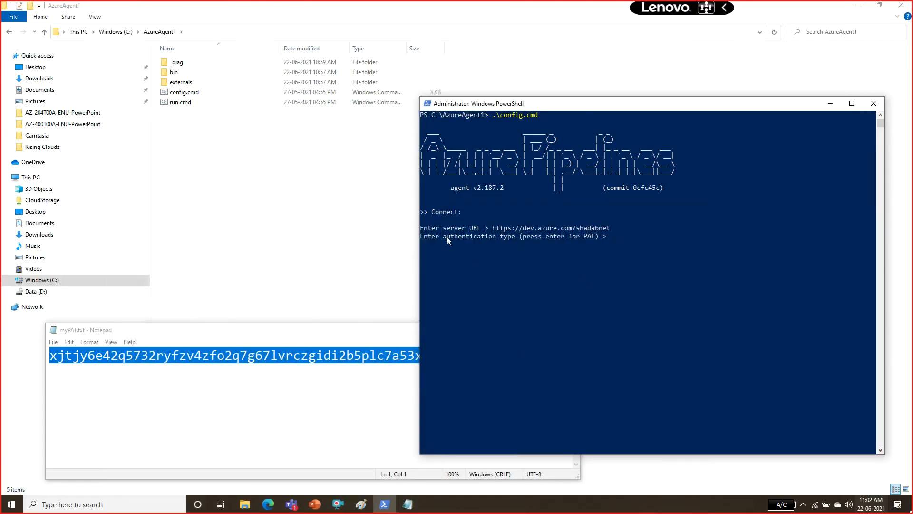
pyautogui.click(661, 246)
pyautogui.press('Return')
pyautogui.press('Return')
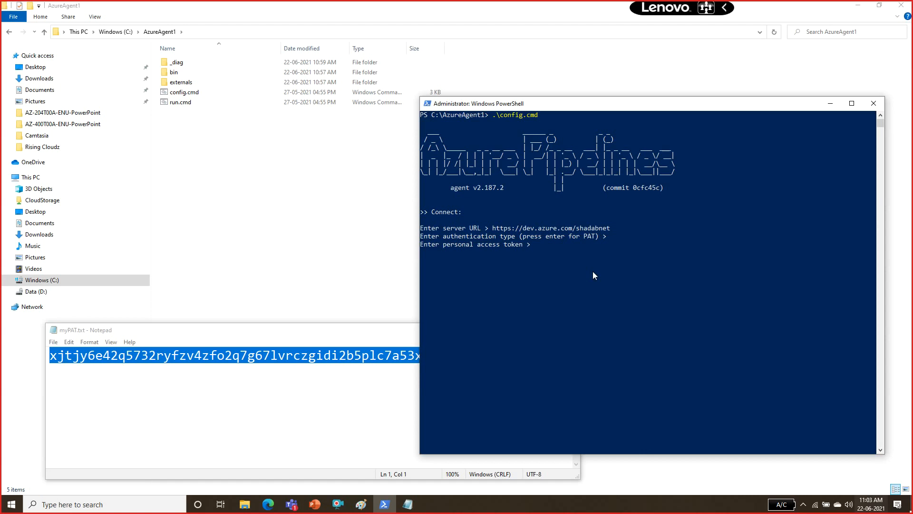
# Step: Select the token in the myPAT note and paste it at the personal access token prompt in PowerShell
pyautogui.click(326, 368)
pyautogui.hotkey('ctrl', 'a')
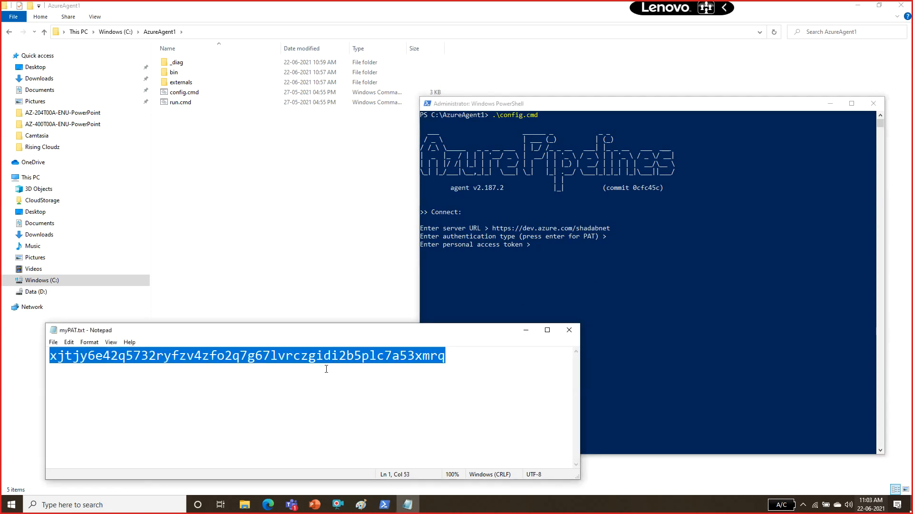
pyautogui.click(715, 270)
pyautogui.press('Return')
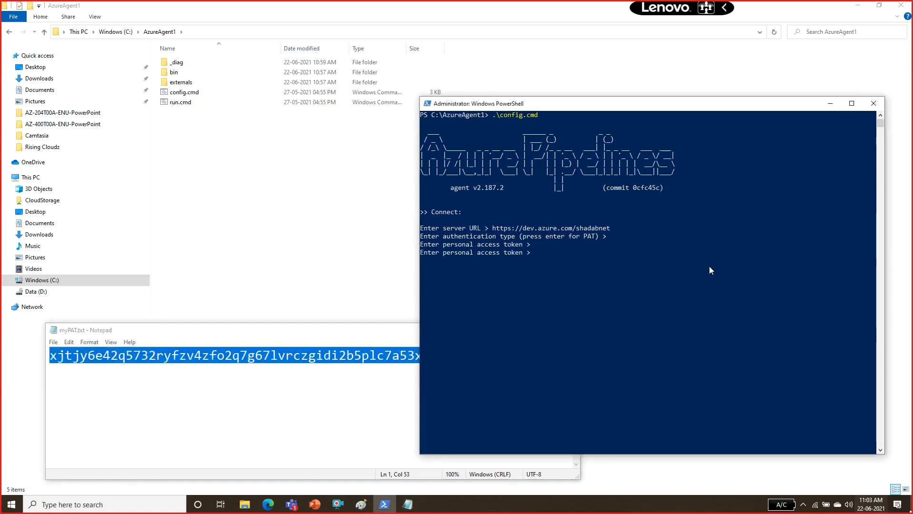
pyautogui.rightClick(709, 270)
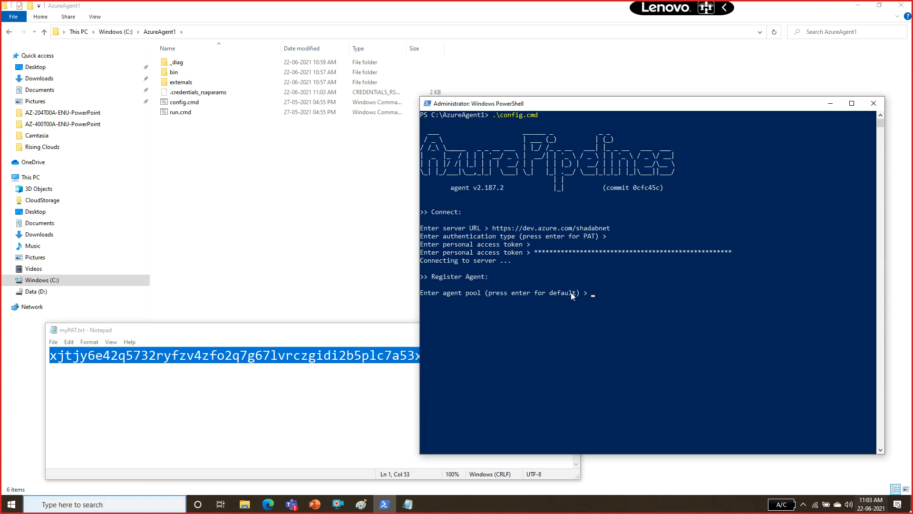
# Step: Switch to Azure DevOps in the browser, open WindowsPool from the organization's agent pools and copy the pool's name
pyautogui.click(859, 6)
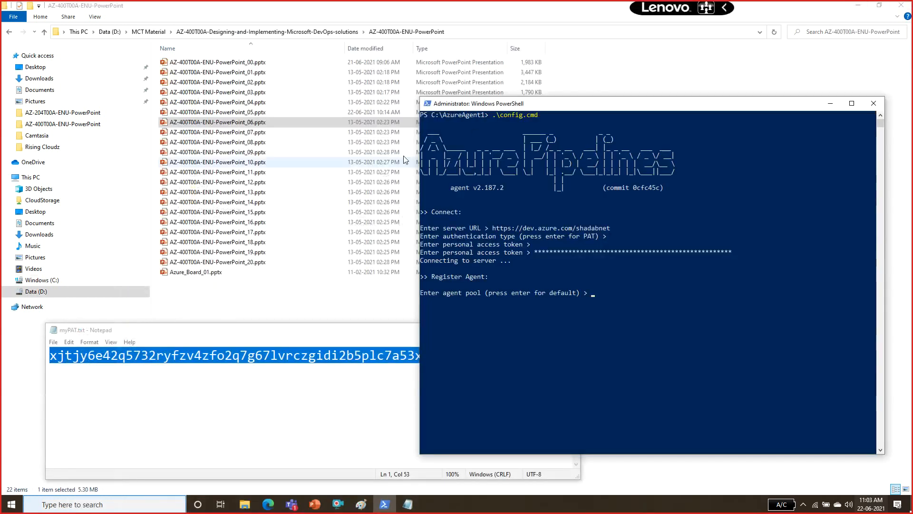
pyautogui.click(267, 504)
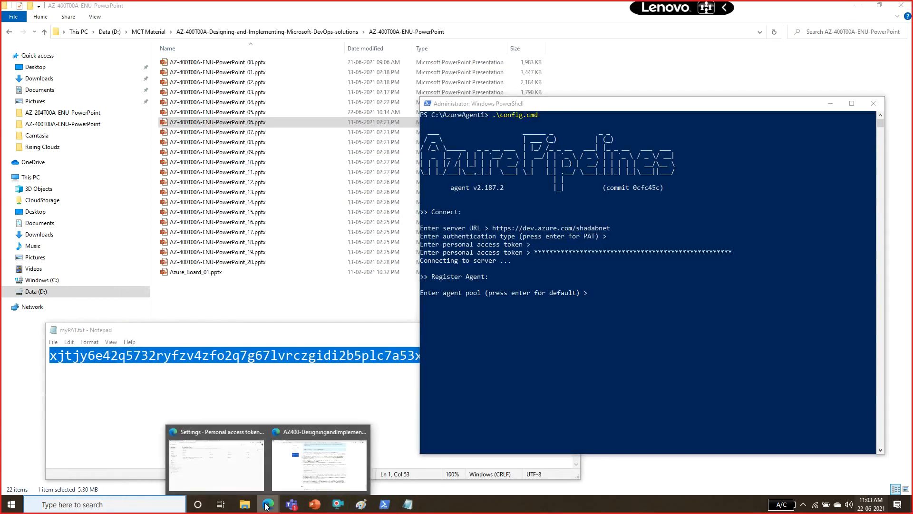
pyautogui.click(233, 481)
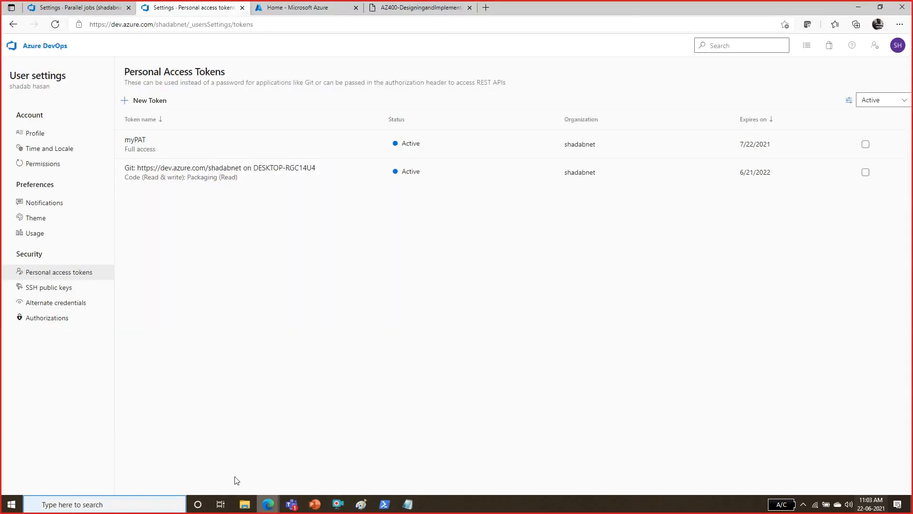
pyautogui.click(42, 48)
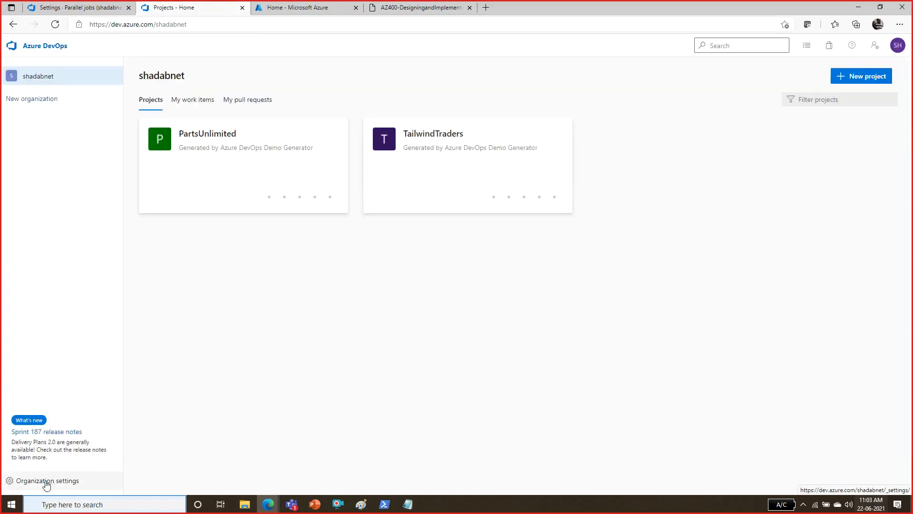
pyautogui.click(48, 481)
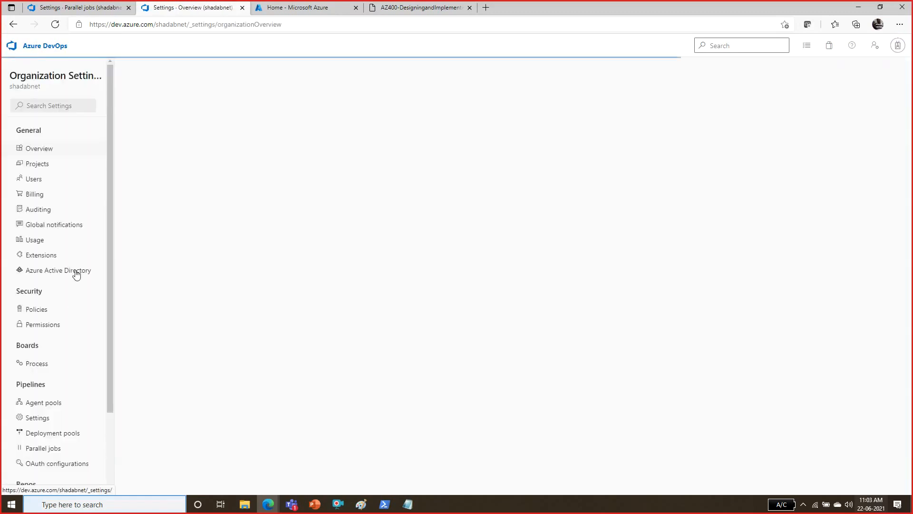
pyautogui.click(42, 402)
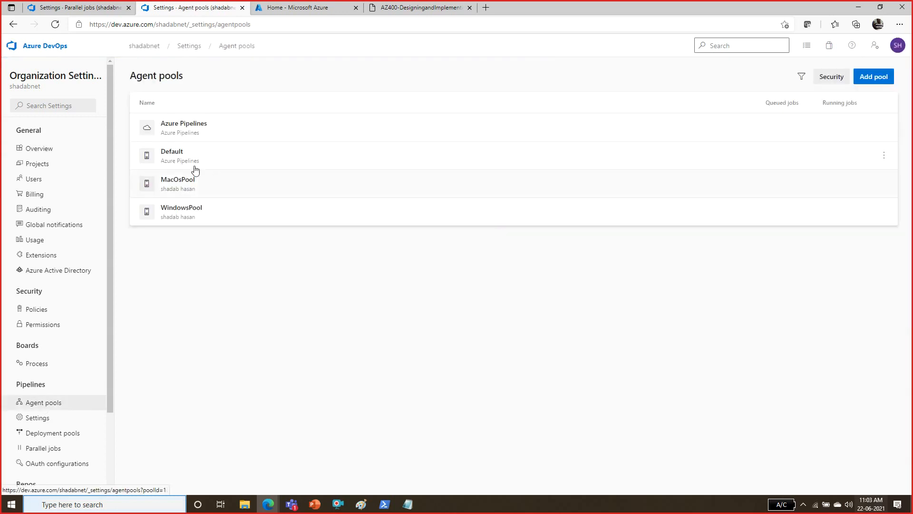
pyautogui.click(174, 212)
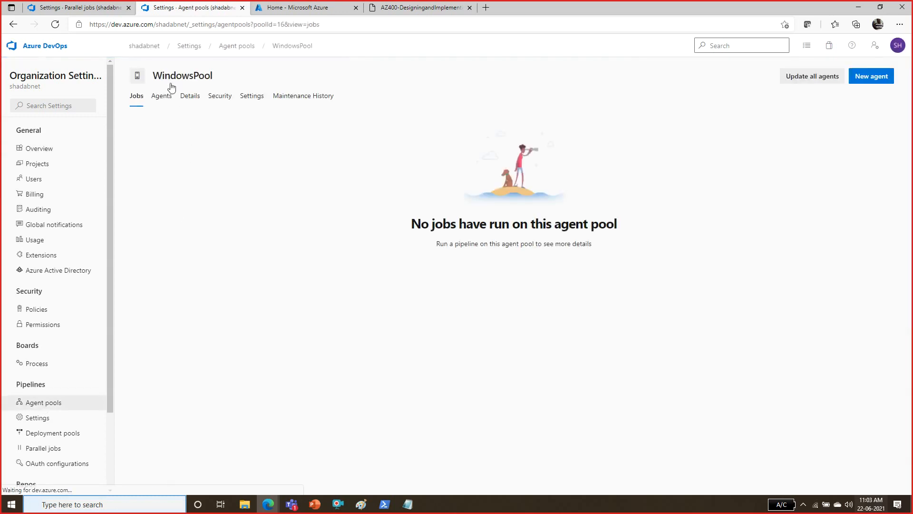
pyautogui.doubleClick(168, 74)
pyautogui.hotkey('ctrl', 'c')
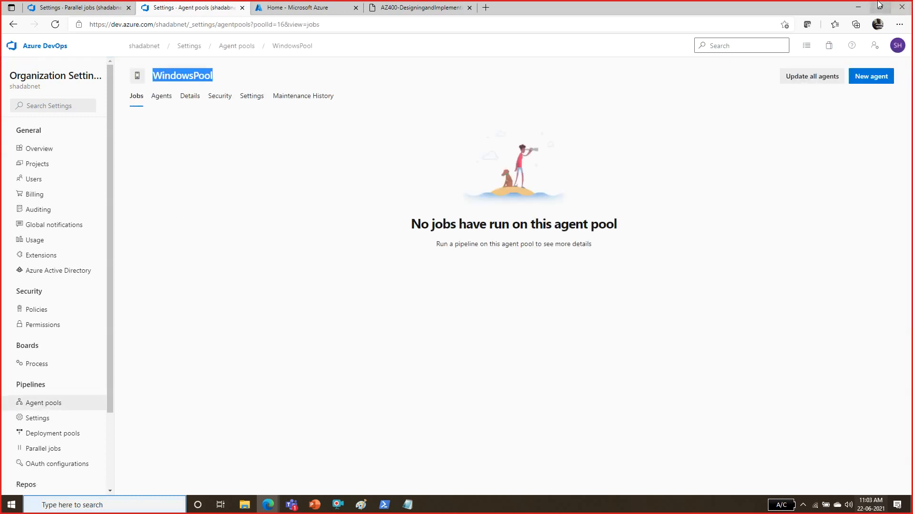
# Step: Return to the PowerShell agent configuration and enter WindowsPool as the agent pool and MSAgent1 as the agent name
pyautogui.click(858, 7)
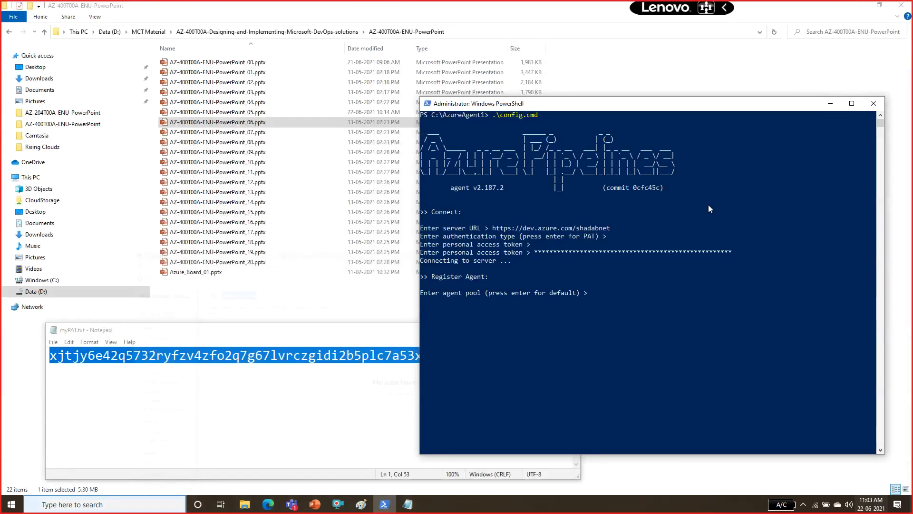
pyautogui.rightClick(623, 308)
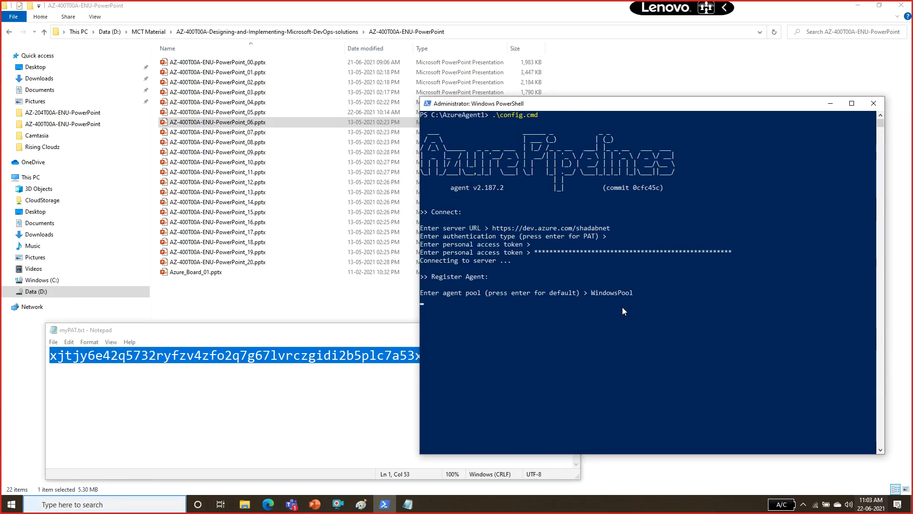
pyautogui.press('Return')
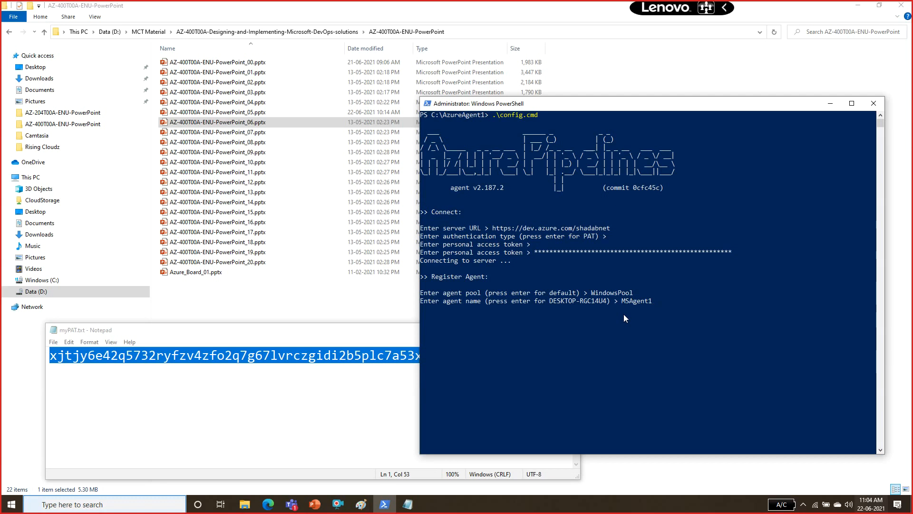
pyautogui.press('Return')
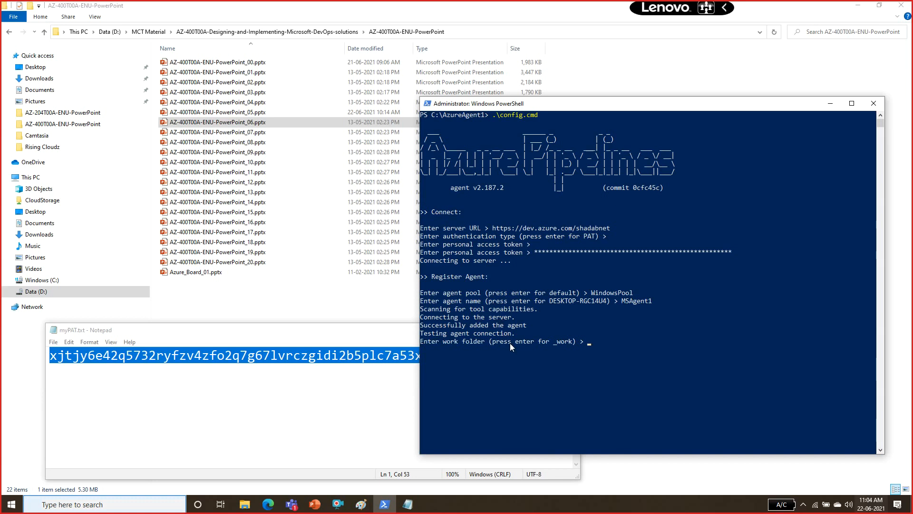
# Step: Check the contents of the C:\AzureAgent1 folder in File Explorer and return to the work folder prompt in PowerShell
pyautogui.click(858, 10)
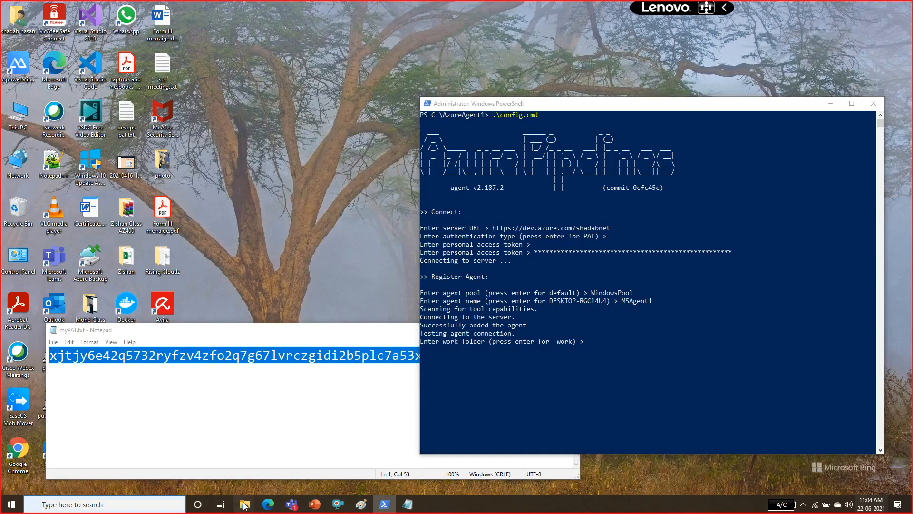
pyautogui.moveTo(245, 505)
pyautogui.click(291, 465)
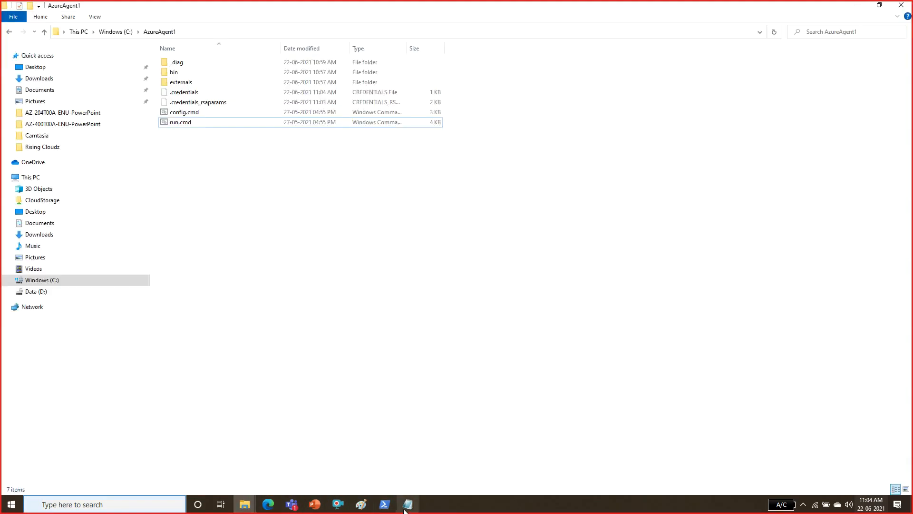
pyautogui.click(385, 505)
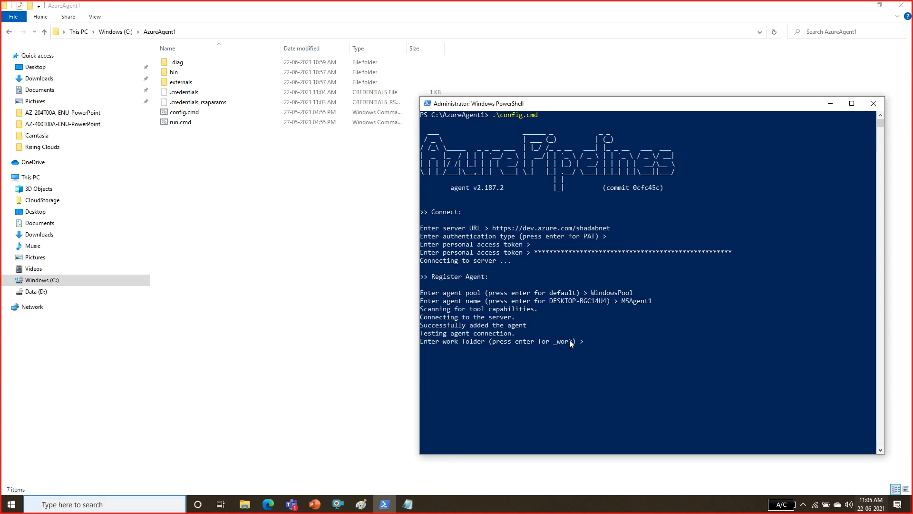
pyautogui.click(590, 351)
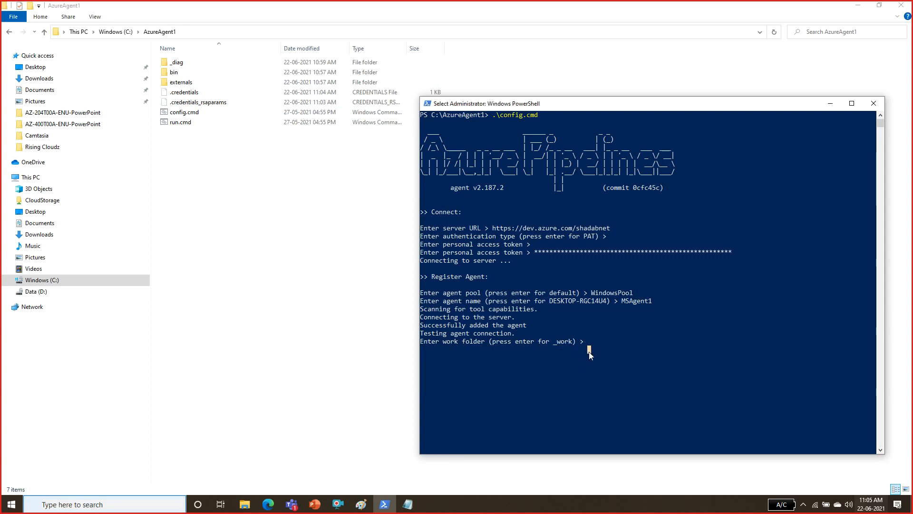
# Step: Accept the default _work folder and enter Y at the prompt for running the agent as a service
pyautogui.press('Return')
pyautogui.press('Return')
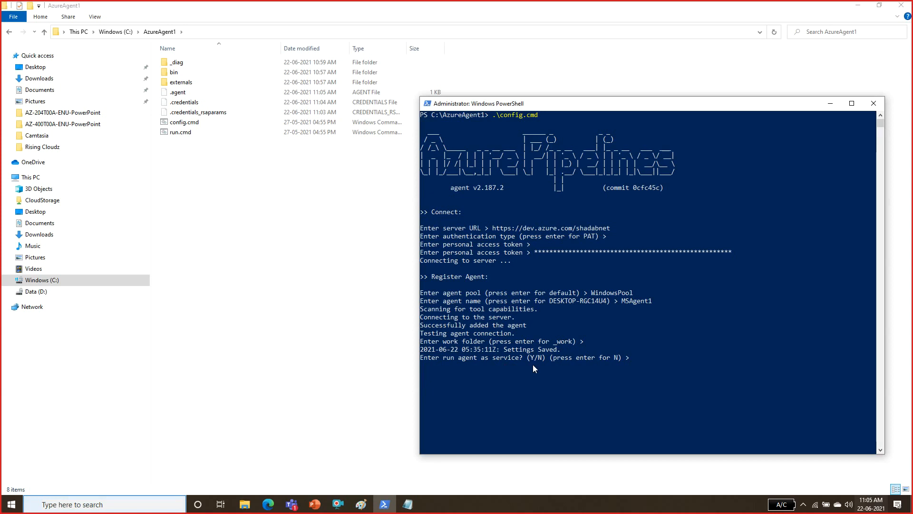
pyautogui.write('Y')
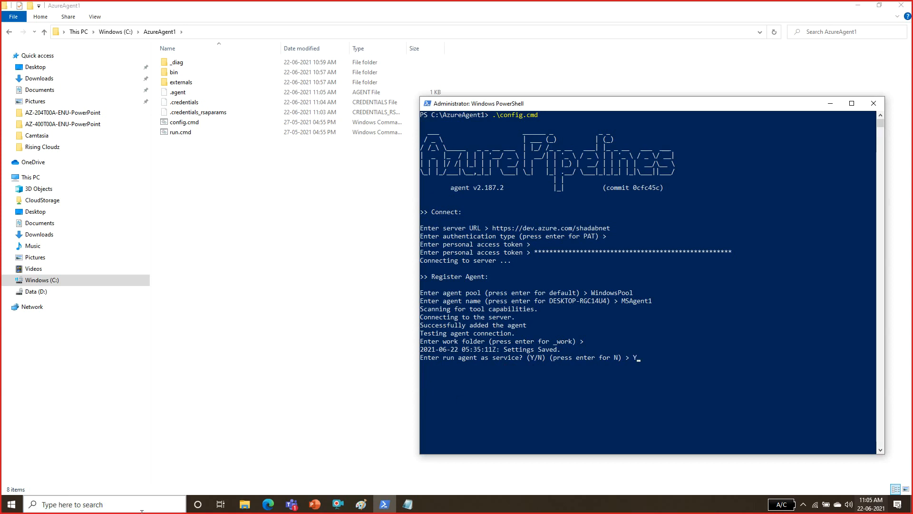
# Step: Open the Windows Services console, widen the Log On As column to review the service accounts, and close the console
pyautogui.click(74, 510)
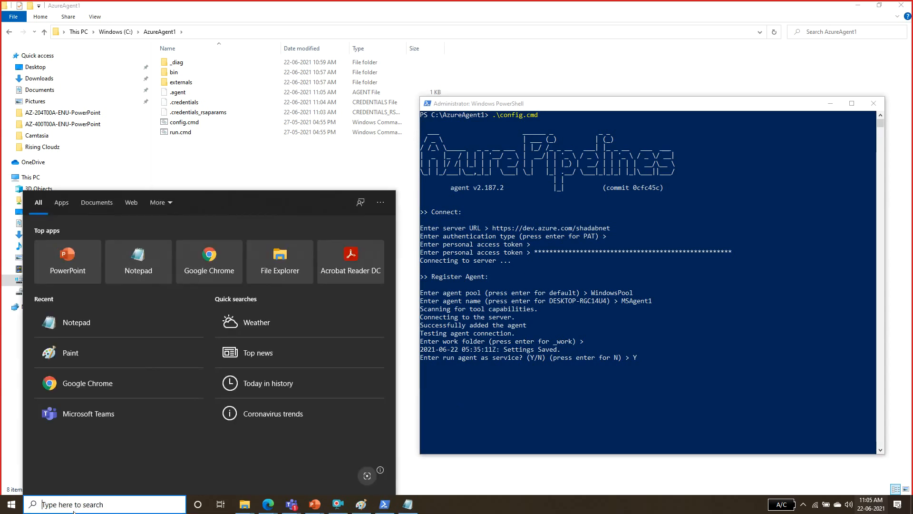
pyautogui.write('se')
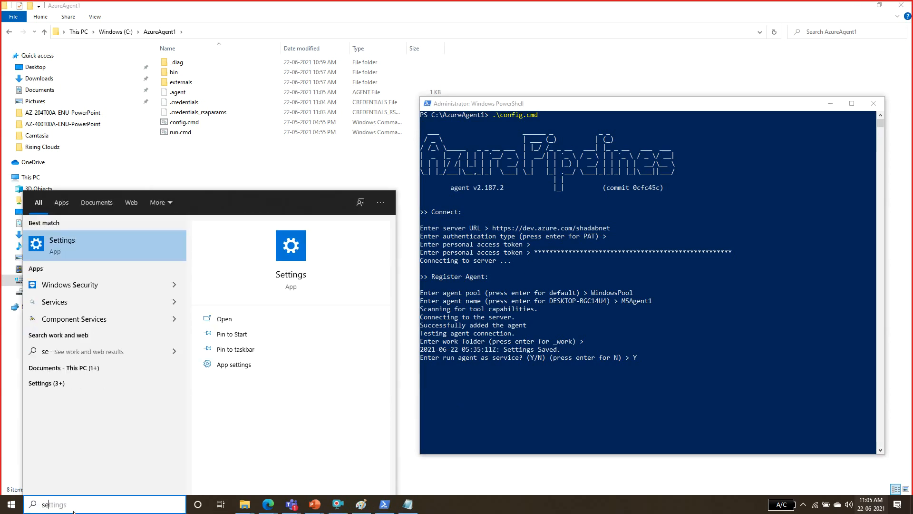
pyautogui.write('r')
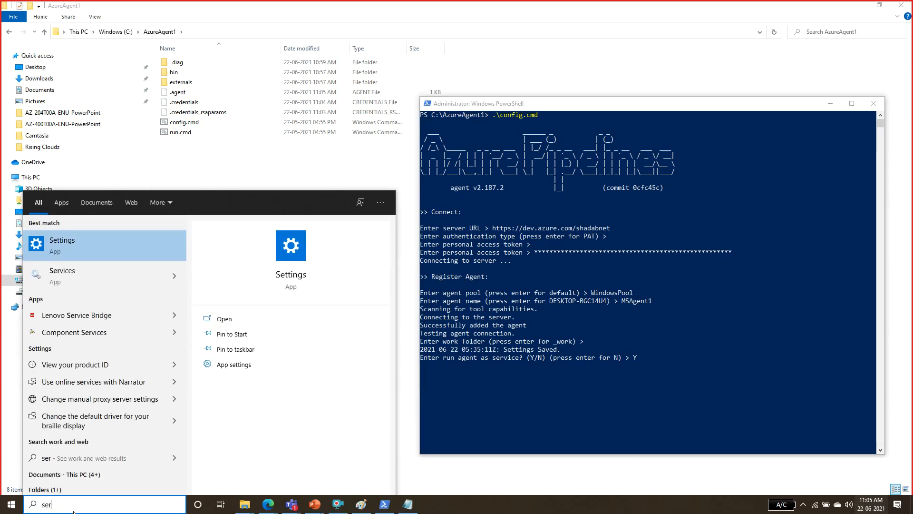
pyautogui.write('vices')
pyautogui.press('Return')
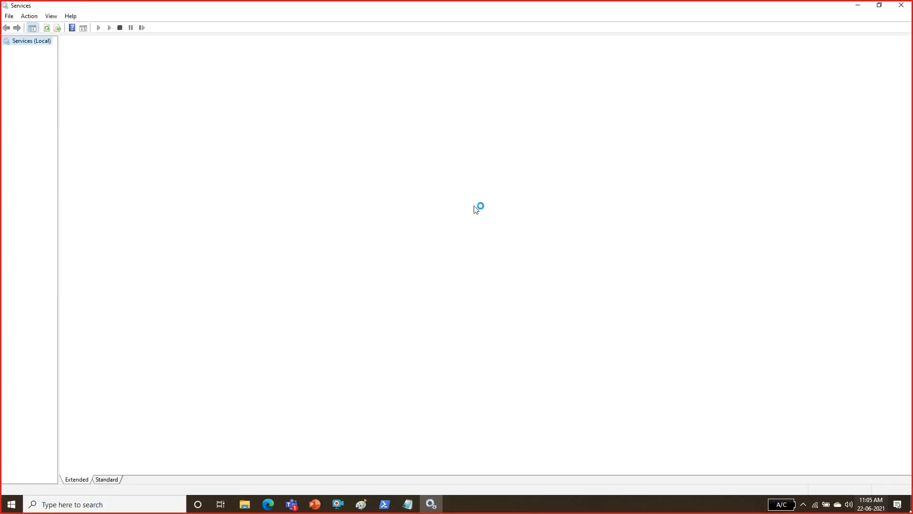
pyautogui.click(214, 182)
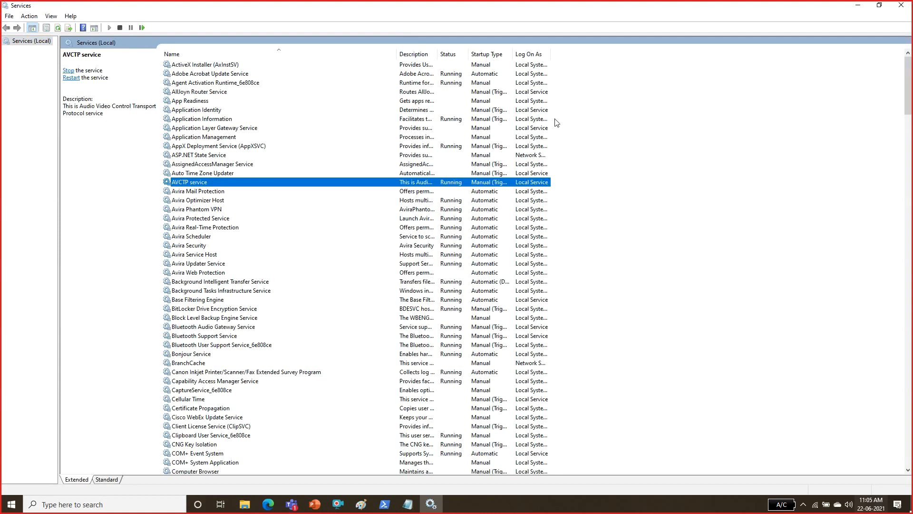
pyautogui.doubleClick(550, 54)
pyautogui.click(860, 10)
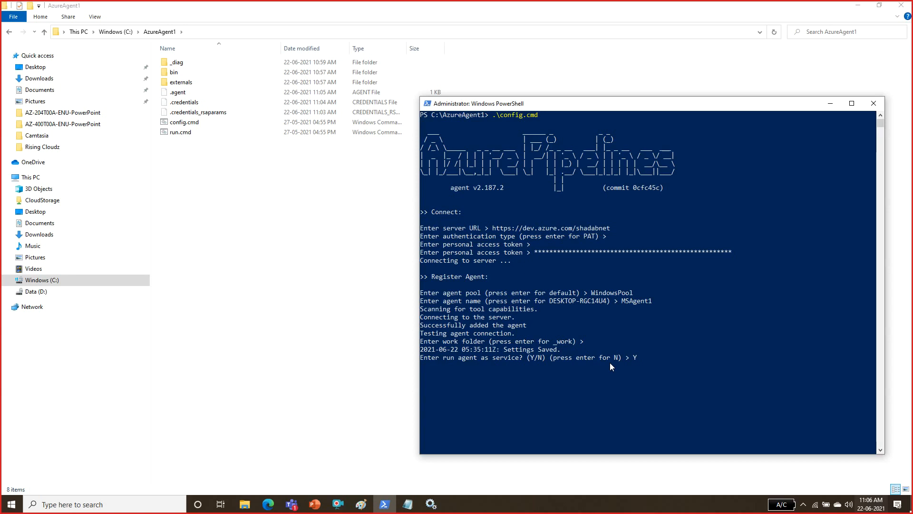
pyautogui.click(431, 504)
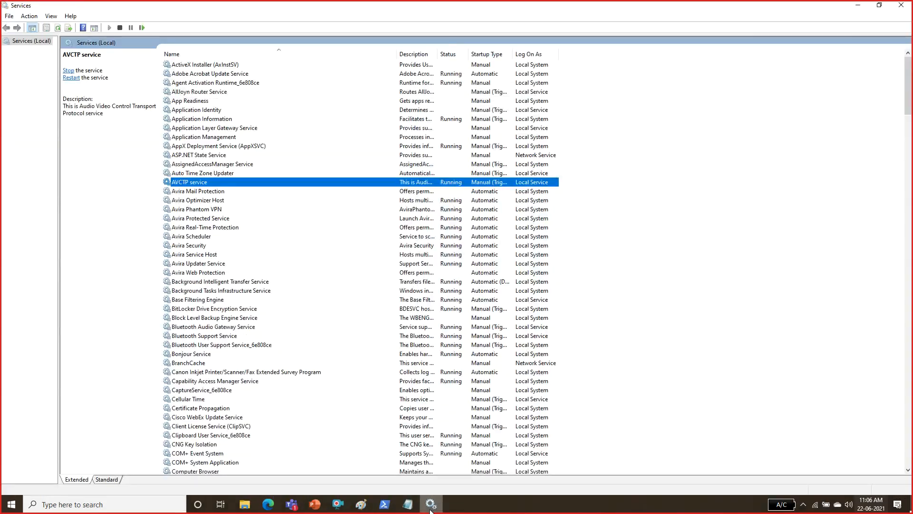
pyautogui.click(899, 7)
# Step: Change the run-as-service answer to N and accept the default answer for autologon and running the agent on startup
pyautogui.click(672, 361)
pyautogui.press('BackSpace')
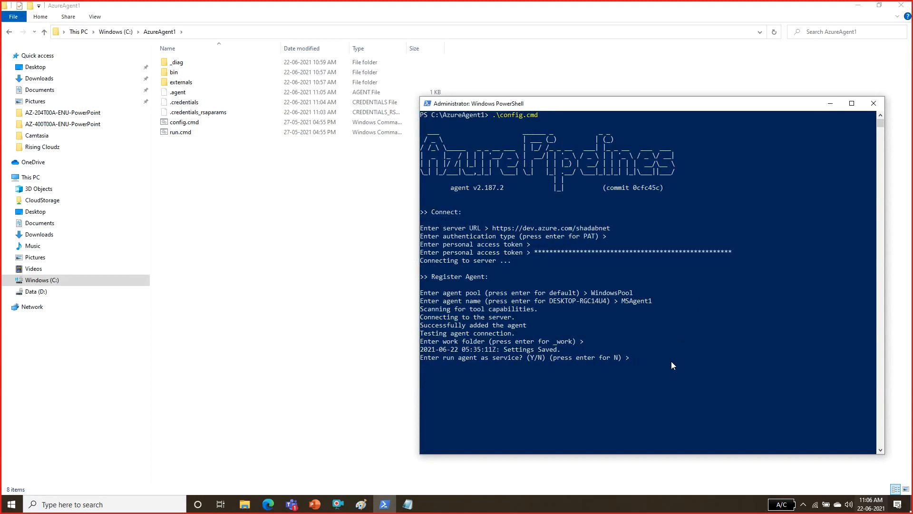
pyautogui.write('N')
pyautogui.press('Return')
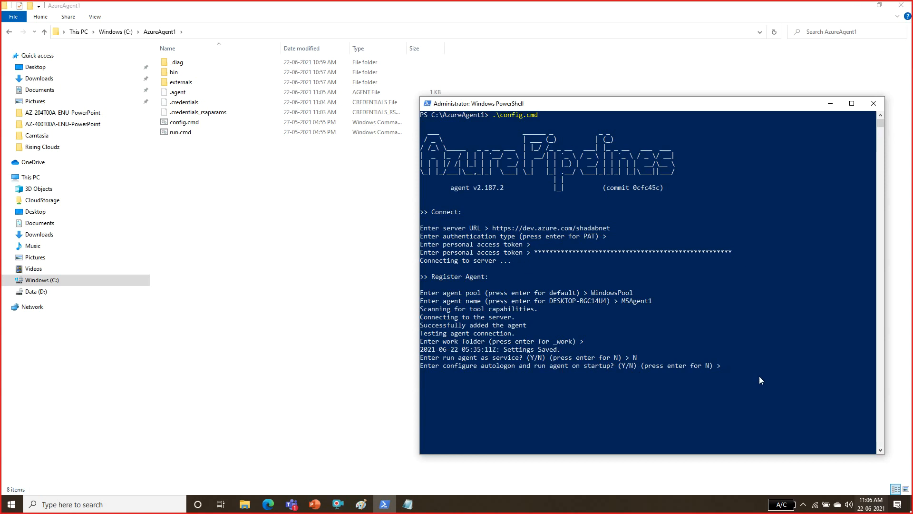
pyautogui.write('y')
pyautogui.press('BackSpace')
pyautogui.press('Return')
# Step: Start the agent from C:\AzureAgent1 by running .\run.cmd
pyautogui.write('.')
pyautogui.write('n.cmd')
pyautogui.press('Return')
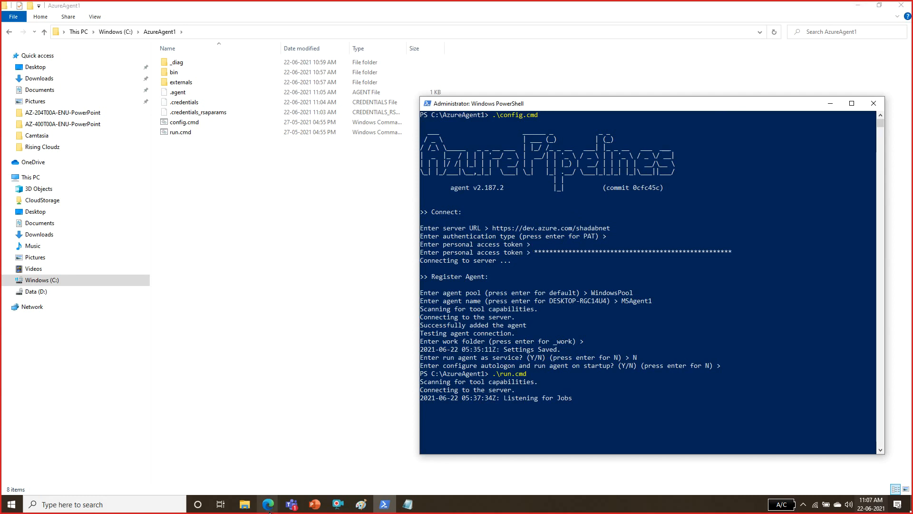
# Step: Switch to Azure DevOps in the browser, reload the WindowsPool page and open its list of agents
pyautogui.moveTo(268, 504)
pyautogui.click(230, 472)
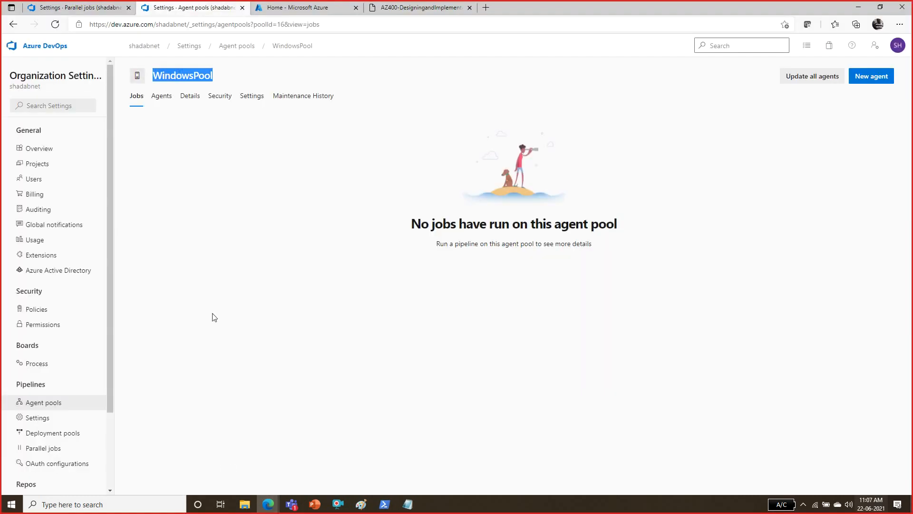
pyautogui.click(209, 157)
pyautogui.click(55, 23)
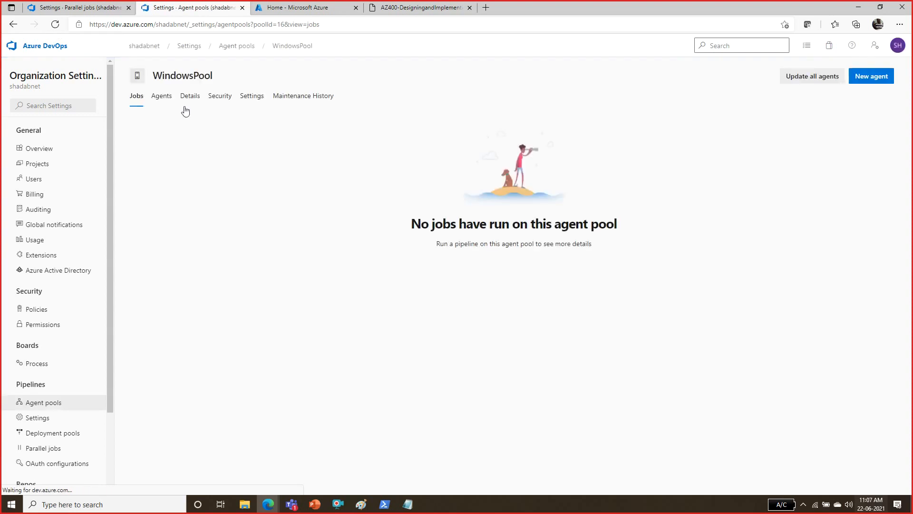
pyautogui.doubleClick(174, 77)
pyautogui.click(164, 97)
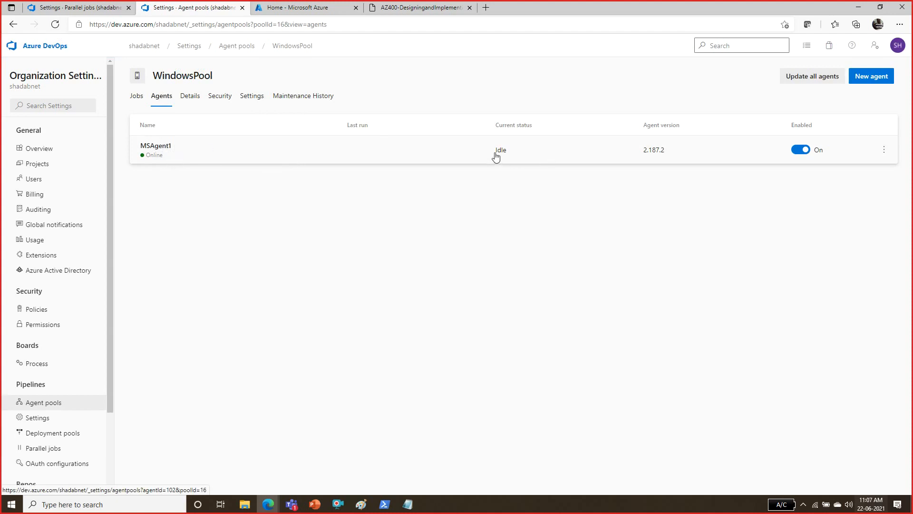
# Step: Open the capabilities of MSAgent1 and examine its agent name, version, home directory and operating system entries
pyautogui.click(167, 146)
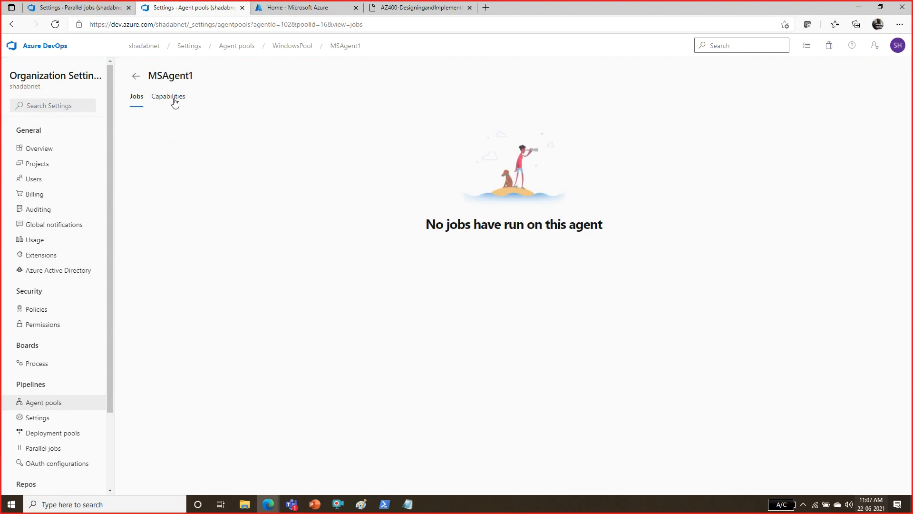
pyautogui.click(175, 102)
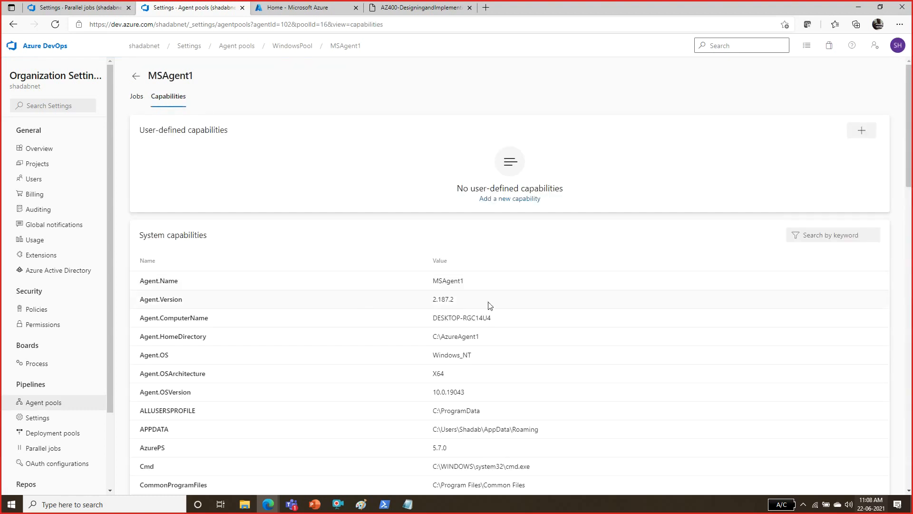
pyautogui.moveTo(443, 282); pyautogui.dragTo(466, 282)
pyautogui.moveTo(433, 336); pyautogui.dragTo(488, 321)
pyautogui.moveTo(431, 299); pyautogui.dragTo(471, 308)
pyautogui.moveTo(439, 355); pyautogui.dragTo(476, 429)
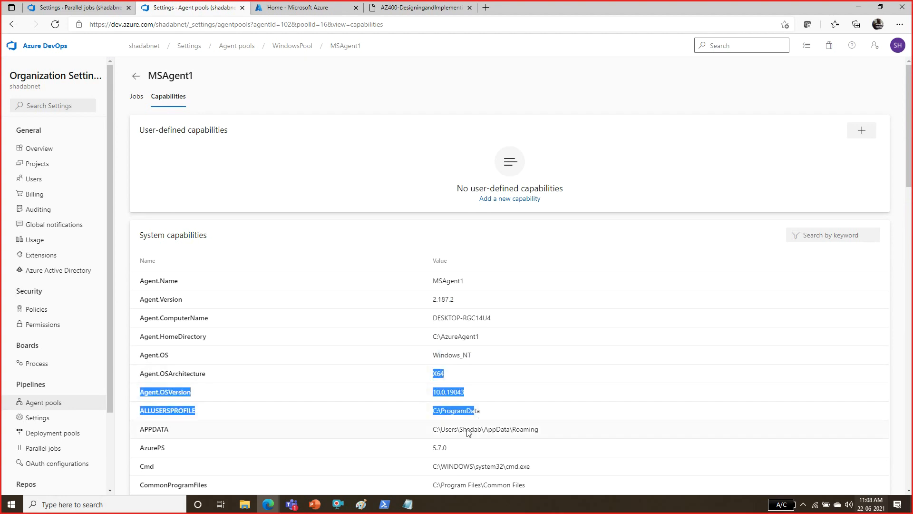
pyautogui.click(465, 432)
# Step: Check the docker, DotNetFramework and HOMEPATH entries in the agent's system capabilities
pyautogui.scroll(-3, 905, 204)
pyautogui.scroll(-2, 798, 299)
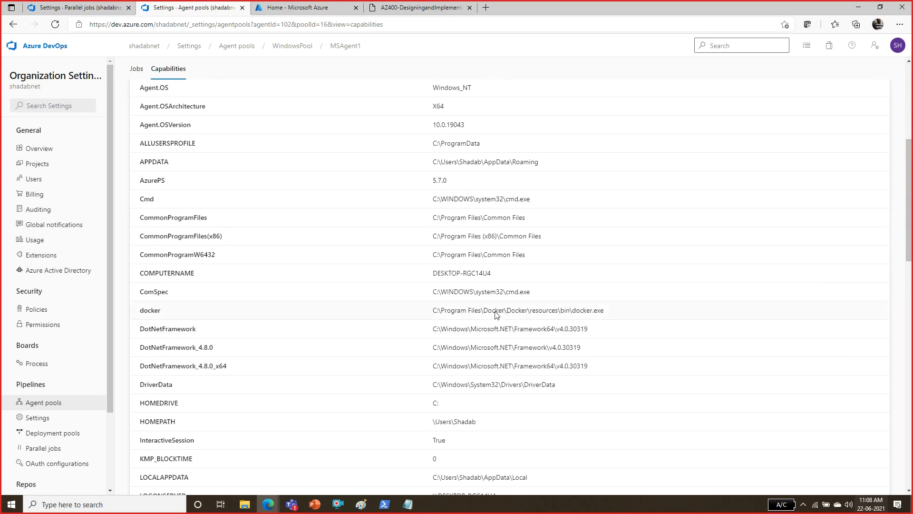
pyautogui.moveTo(495, 312); pyautogui.dragTo(542, 313)
pyautogui.moveTo(467, 334); pyautogui.dragTo(547, 340)
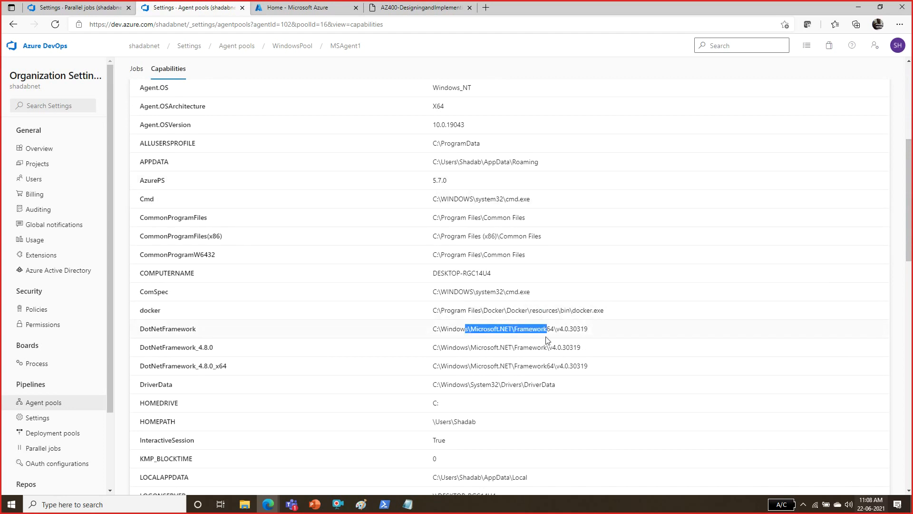
pyautogui.moveTo(449, 421); pyautogui.dragTo(519, 412)
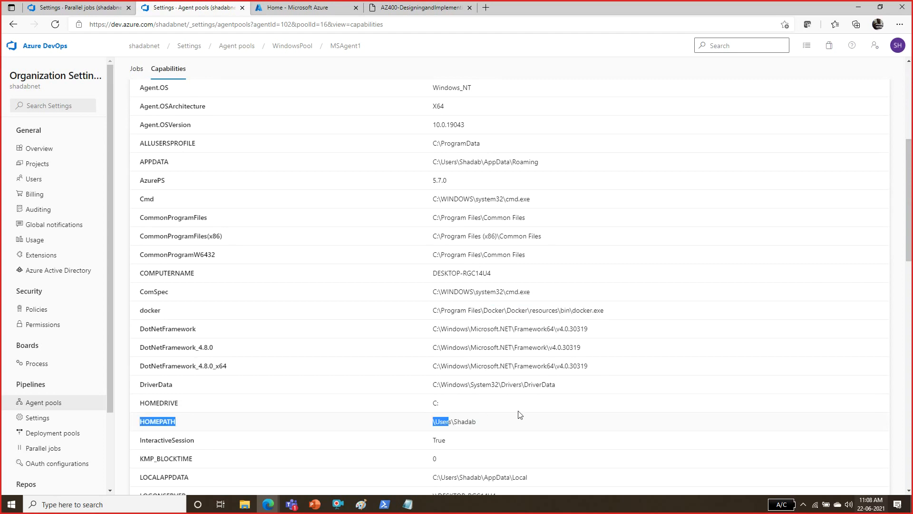
# Step: Examine the remaining system capabilities, from the MSBuild and OneDrive entries through to VisualStudio and VSTest
pyautogui.moveTo(910, 213); pyautogui.dragTo(912, 281)
pyautogui.moveTo(454, 282); pyautogui.dragTo(543, 341)
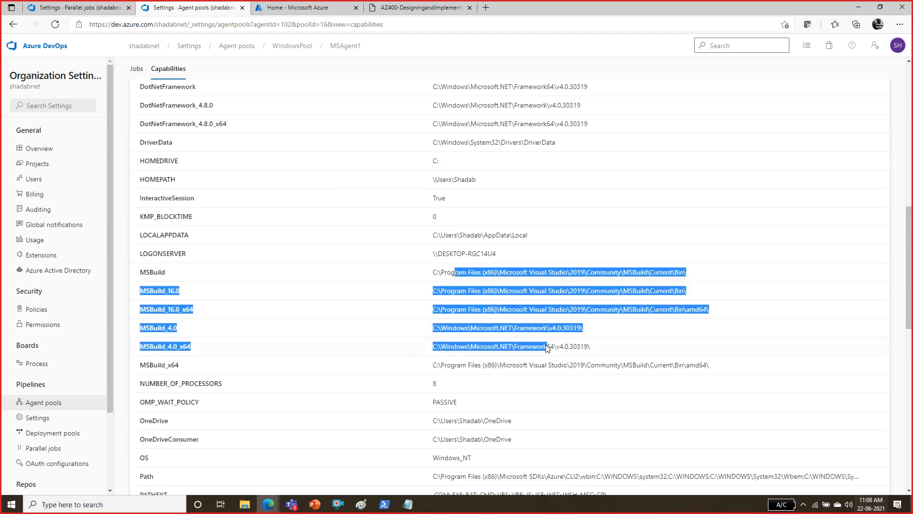
pyautogui.scroll(-5, 526, 255)
pyautogui.moveTo(467, 206); pyautogui.dragTo(568, 260)
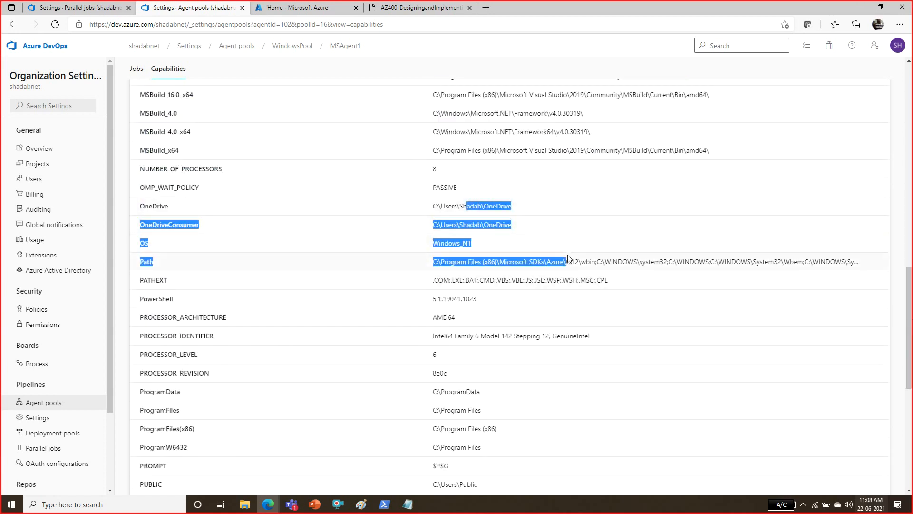
pyautogui.scroll(-4, 912, 213)
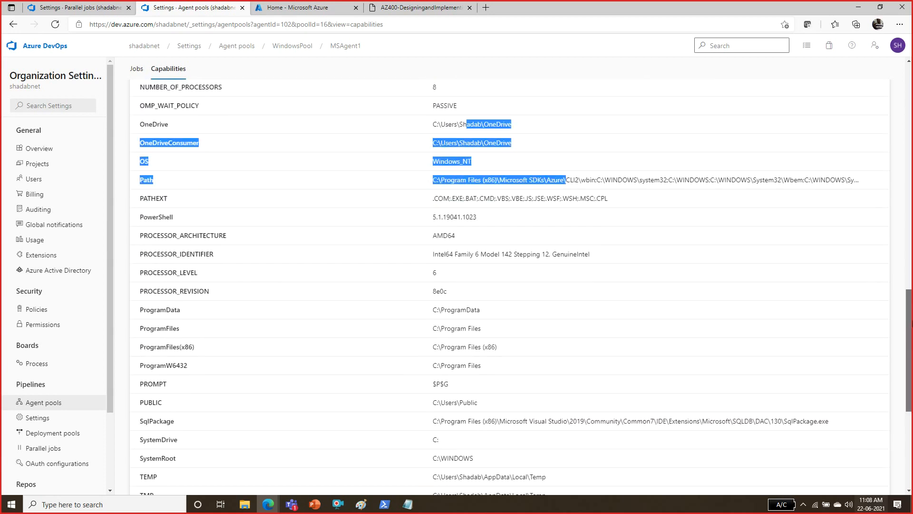
pyautogui.scroll(-4, 911, 352)
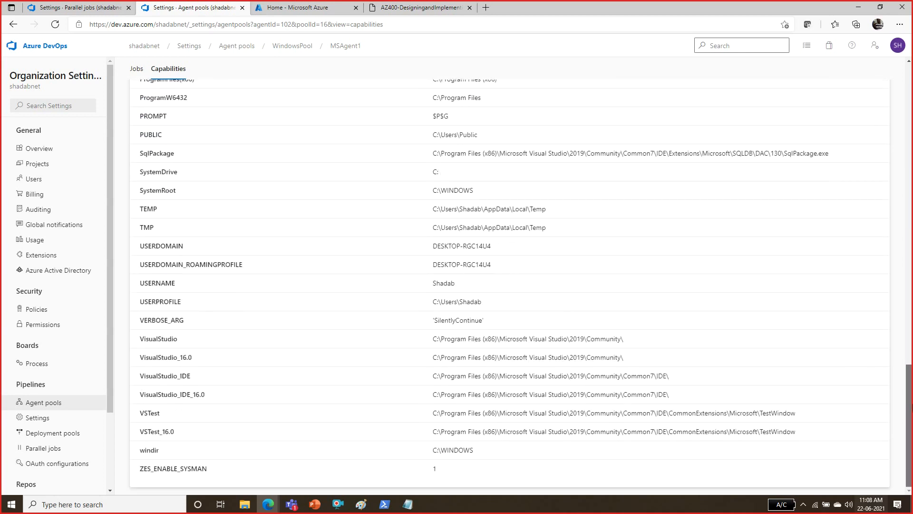
pyautogui.moveTo(563, 172); pyautogui.dragTo(736, 428)
pyautogui.click(741, 428)
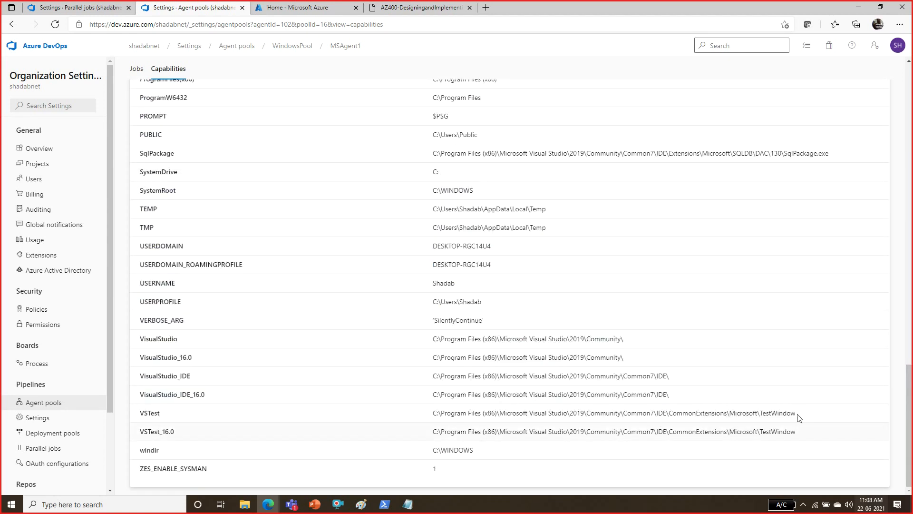
# Step: Return to the start of the System capabilities list and review its heading and the Agent entries
pyautogui.moveTo(909, 403); pyautogui.dragTo(886, 95)
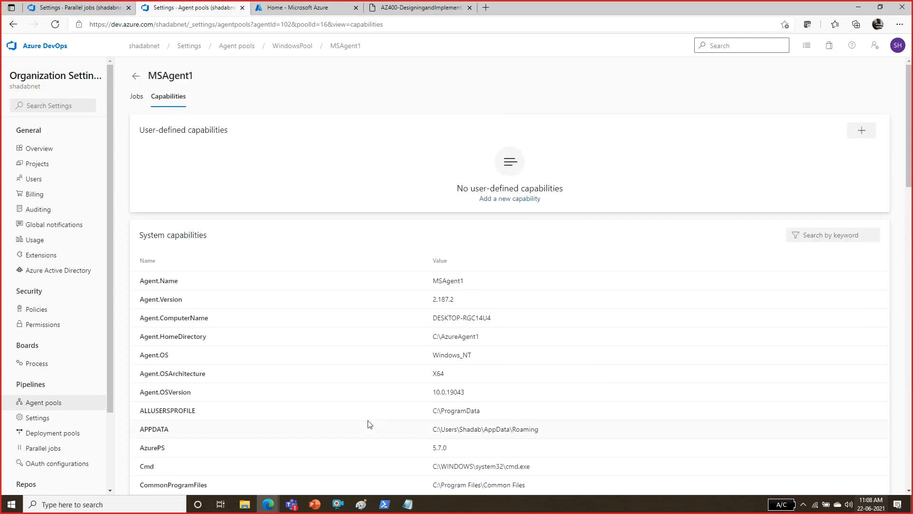
pyautogui.moveTo(163, 287); pyautogui.dragTo(298, 360)
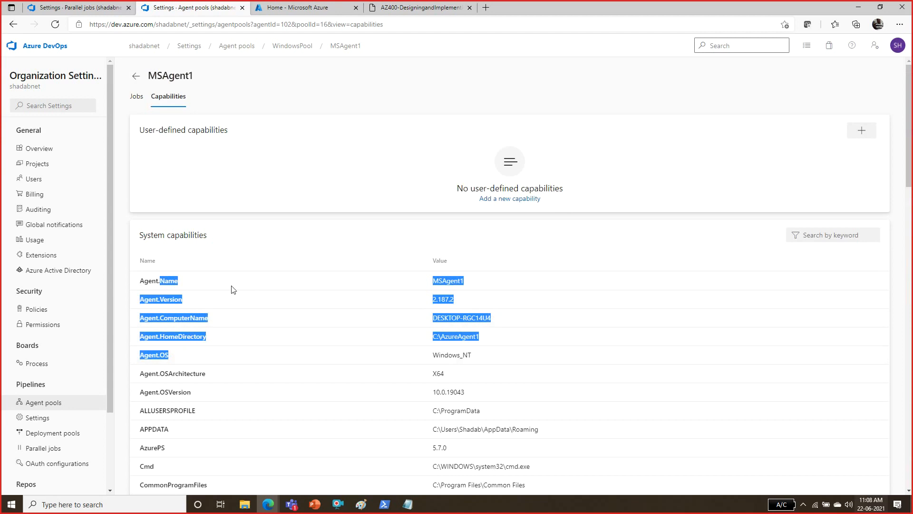
pyautogui.click(231, 251)
pyautogui.moveTo(217, 231); pyautogui.dragTo(143, 235)
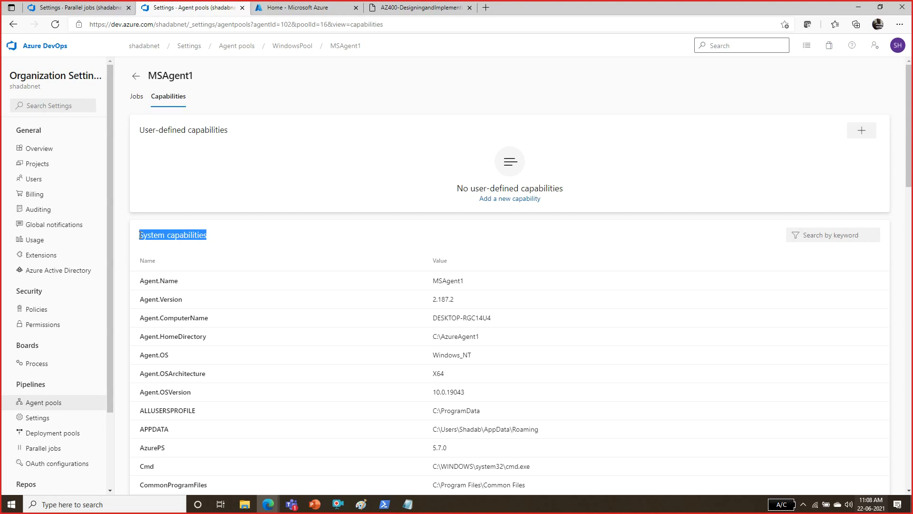
pyautogui.click(581, 337)
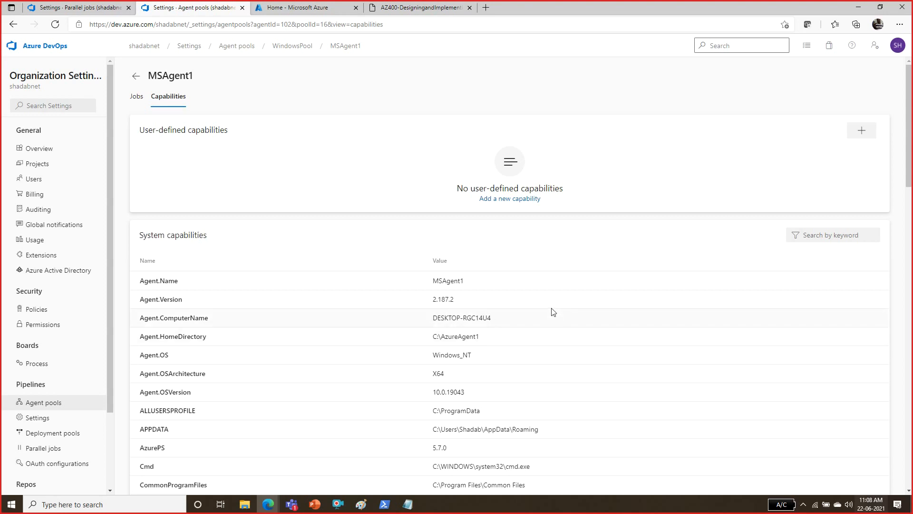
# Step: Recheck the MSBuild and DotNetFramework versions, then the entries from Agent.Name to AzurePS, in the system capabilities
pyautogui.moveTo(908, 125); pyautogui.dragTo(909, 270)
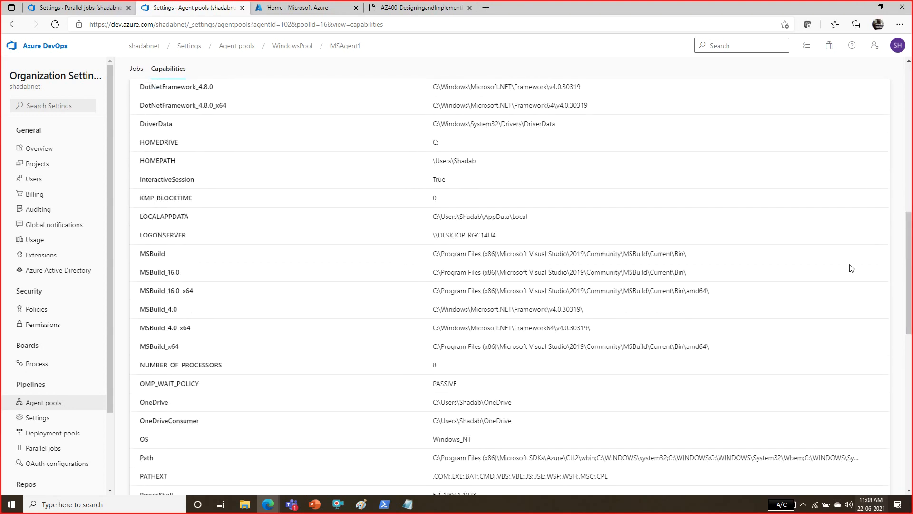
pyautogui.moveTo(153, 273); pyautogui.dragTo(836, 349)
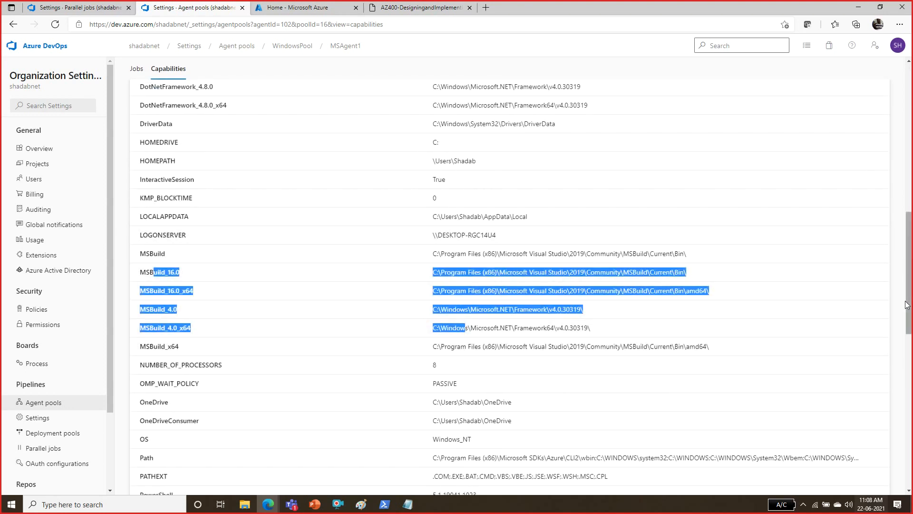
pyautogui.moveTo(910, 300)
pyautogui.mouseDown()
pyautogui.moveTo(900, 450)
pyautogui.moveTo(910, 283)
pyautogui.mouseUp()
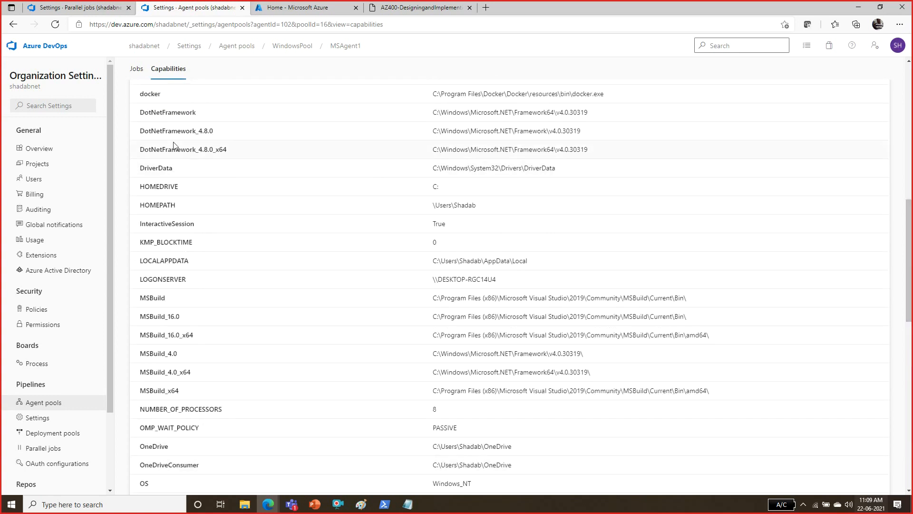
pyautogui.moveTo(161, 159); pyautogui.dragTo(573, 377)
pyautogui.moveTo(471, 112); pyautogui.dragTo(555, 132)
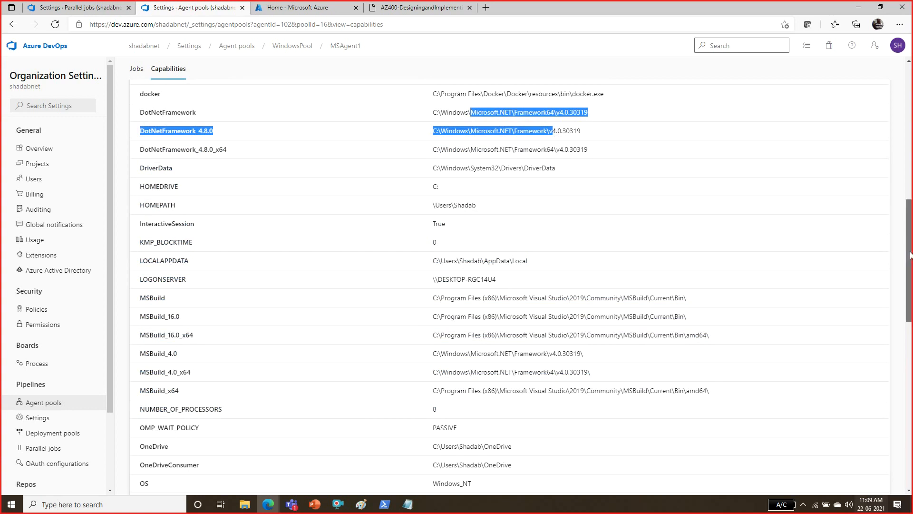
pyautogui.scroll(10, 775, 200)
pyautogui.moveTo(451, 278); pyautogui.dragTo(510, 438)
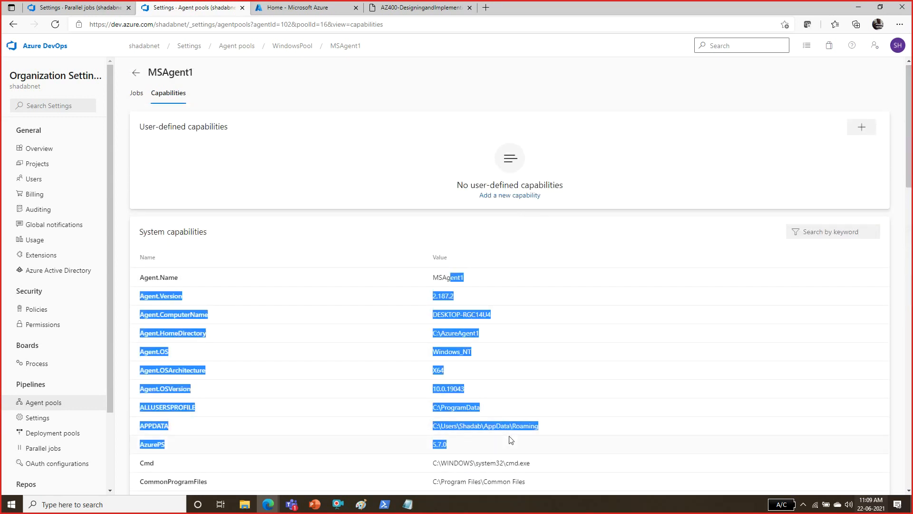
# Step: Check the jobs run on MSAgent1, and go back to the list of agents in WindowsPool
pyautogui.click(507, 336)
pyautogui.click(137, 94)
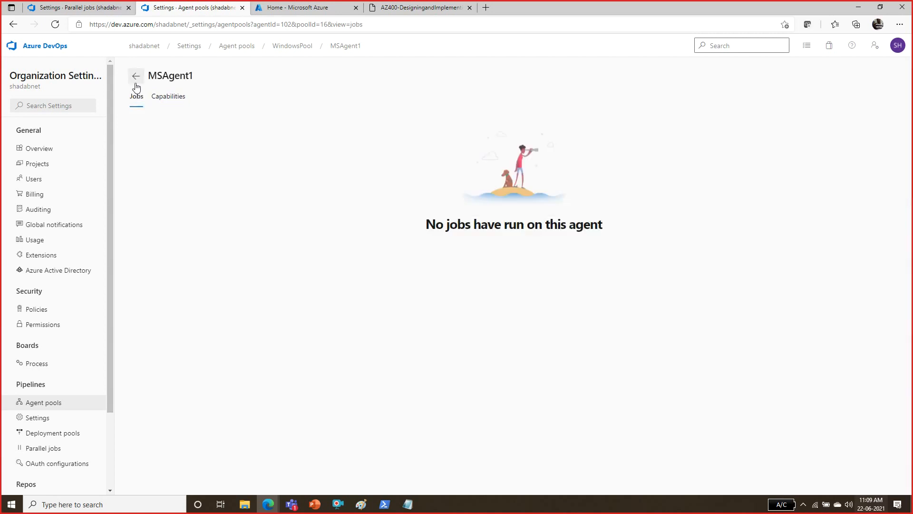
pyautogui.click(136, 73)
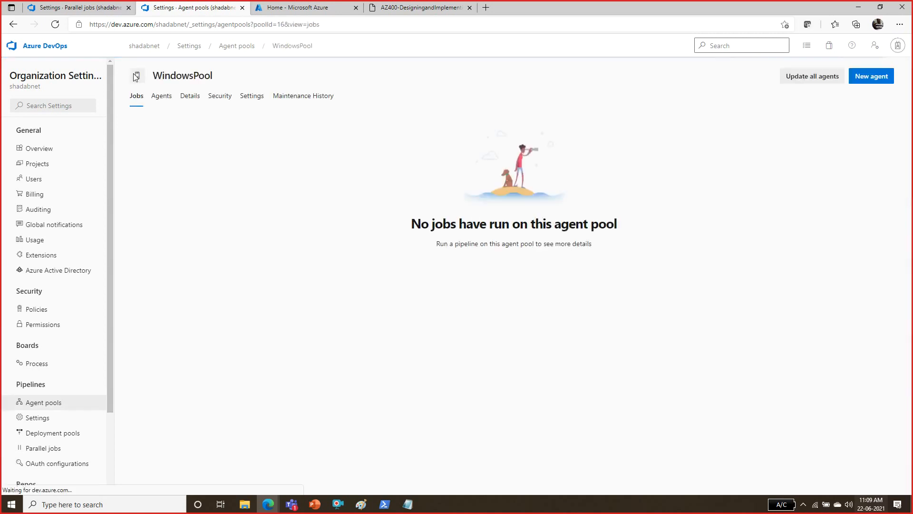
pyautogui.click(170, 95)
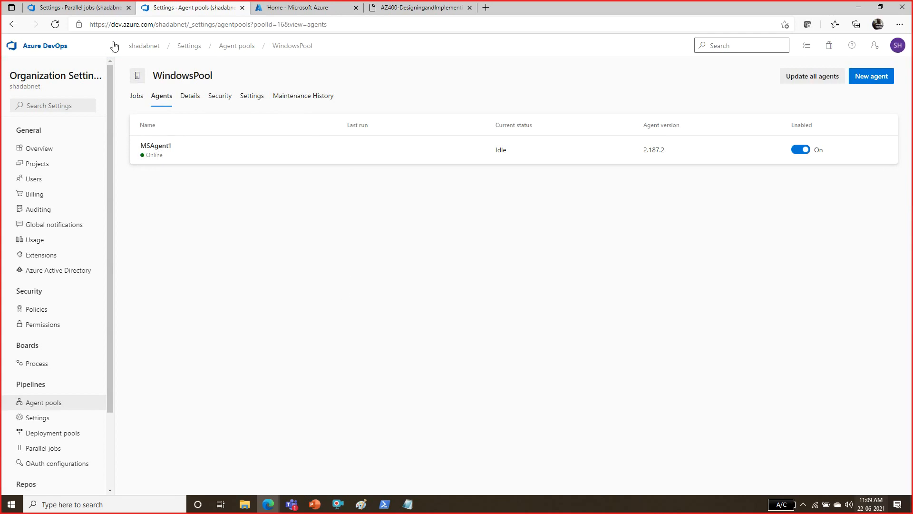
# Step: Open the list of pipelines in the PartsUnlimited project
pyautogui.click(48, 48)
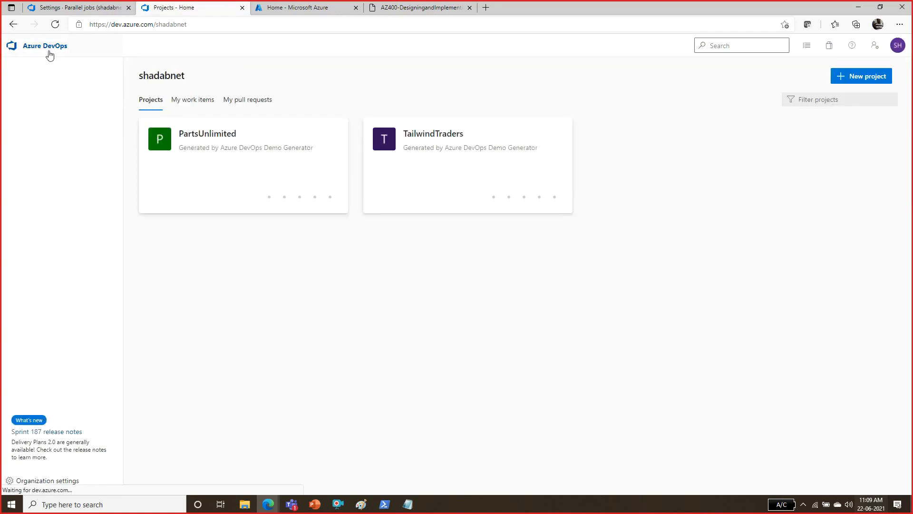
pyautogui.click(173, 151)
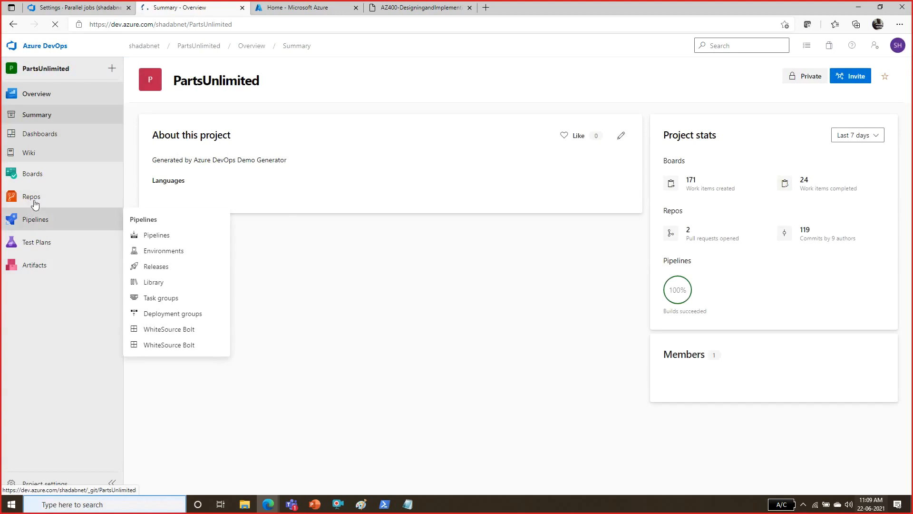
pyautogui.moveTo(40, 202)
pyautogui.click(38, 221)
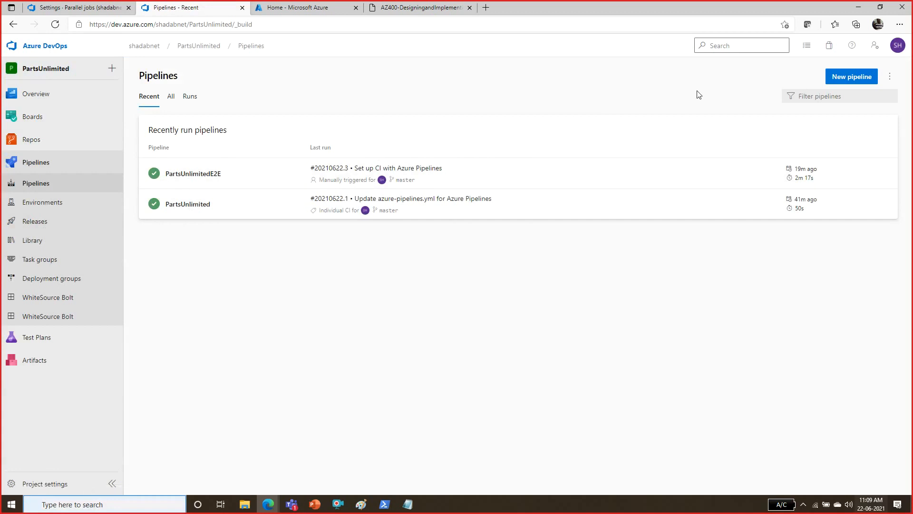
pyautogui.click(201, 205)
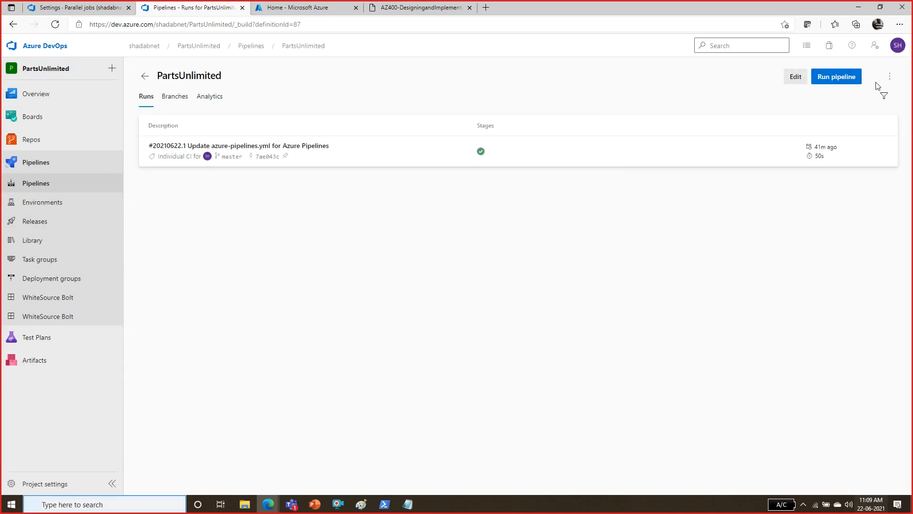
pyautogui.click(848, 85)
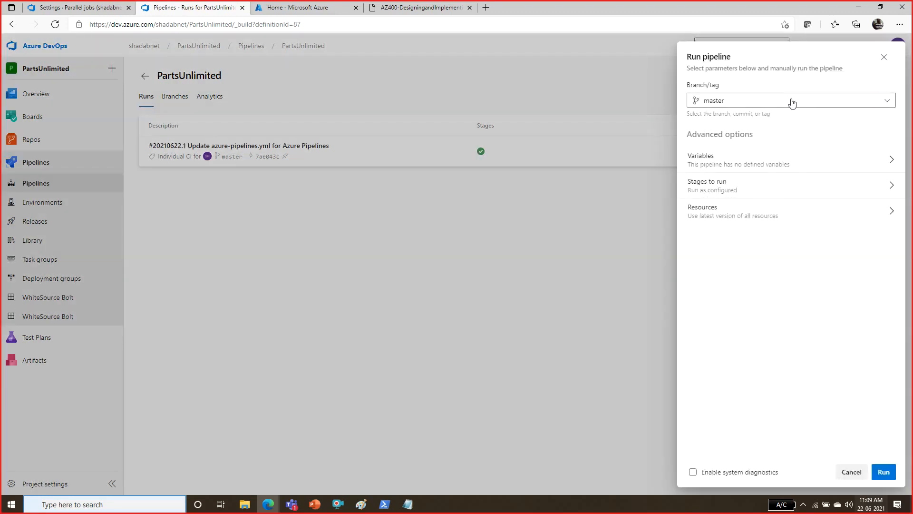
pyautogui.click(884, 57)
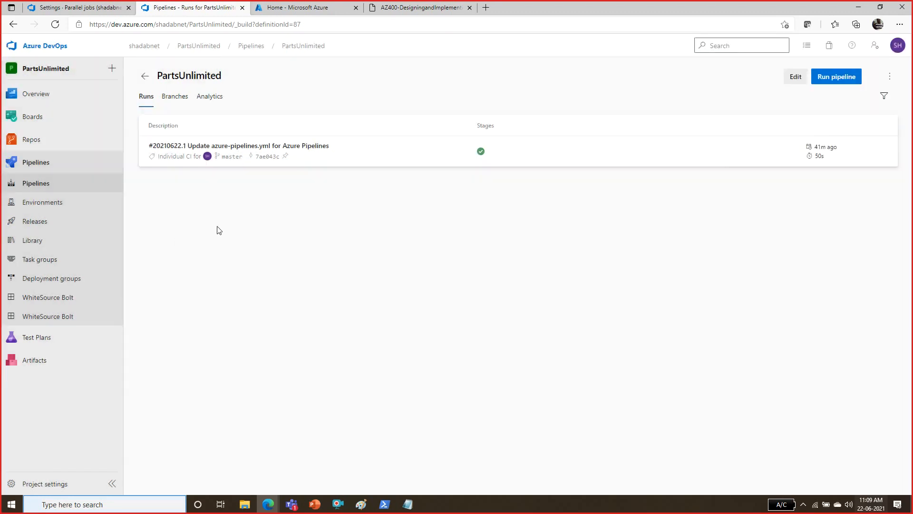
pyautogui.click(38, 186)
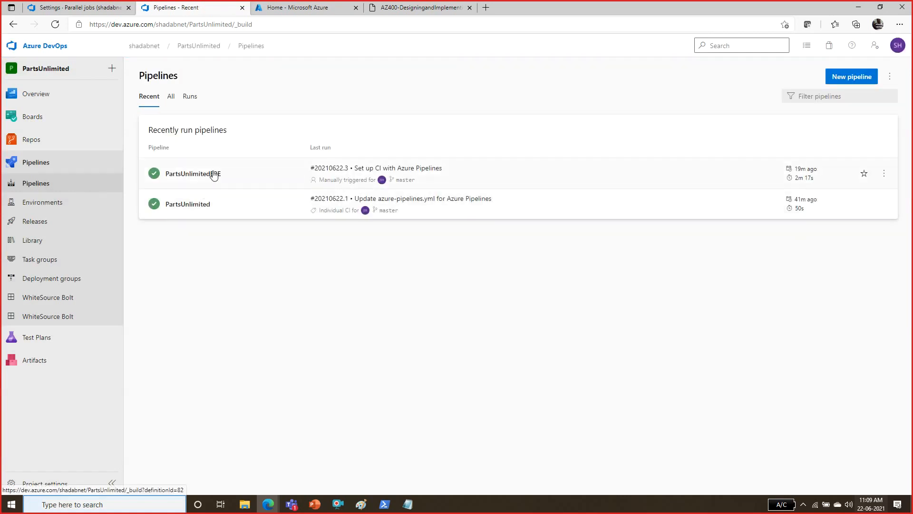
# Step: Run the PartsUnlimitedE2E pipeline using the WindowsPool agent pool
pyautogui.click(214, 174)
pyautogui.click(827, 78)
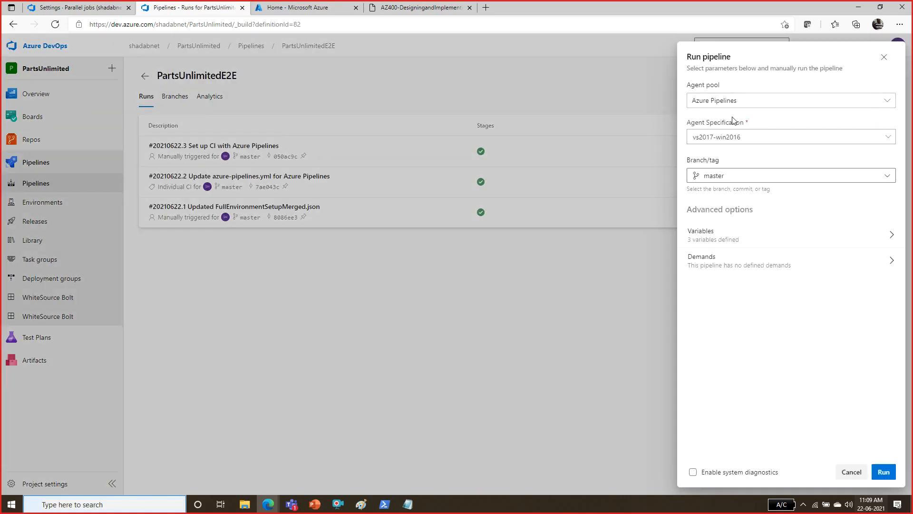
pyautogui.click(745, 100)
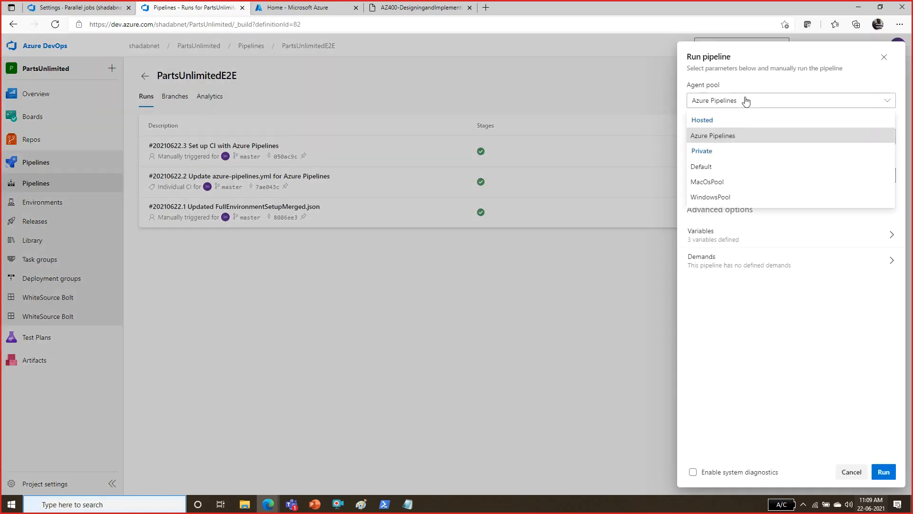
pyautogui.click(724, 197)
pyautogui.click(885, 472)
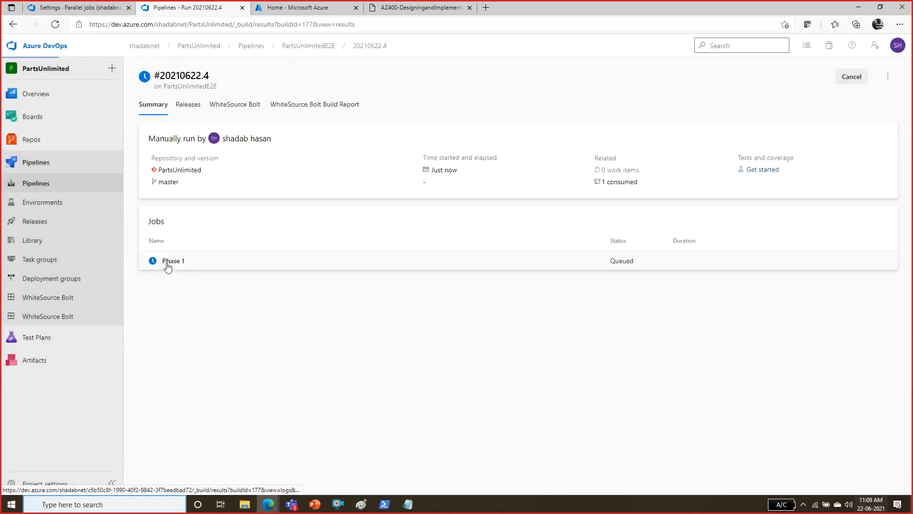
# Step: View the Phase 1 job log of the run and compare it with the agent's job output in the PowerShell window
pyautogui.click(167, 262)
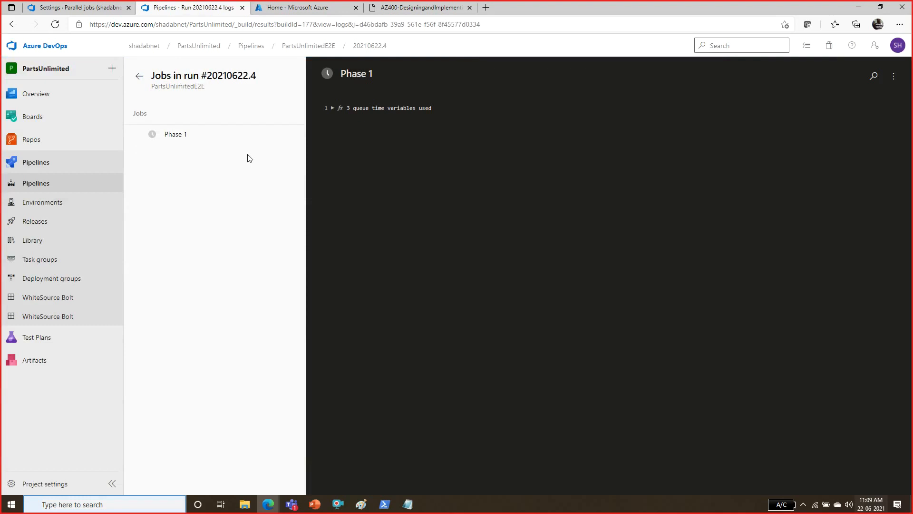
pyautogui.click(384, 504)
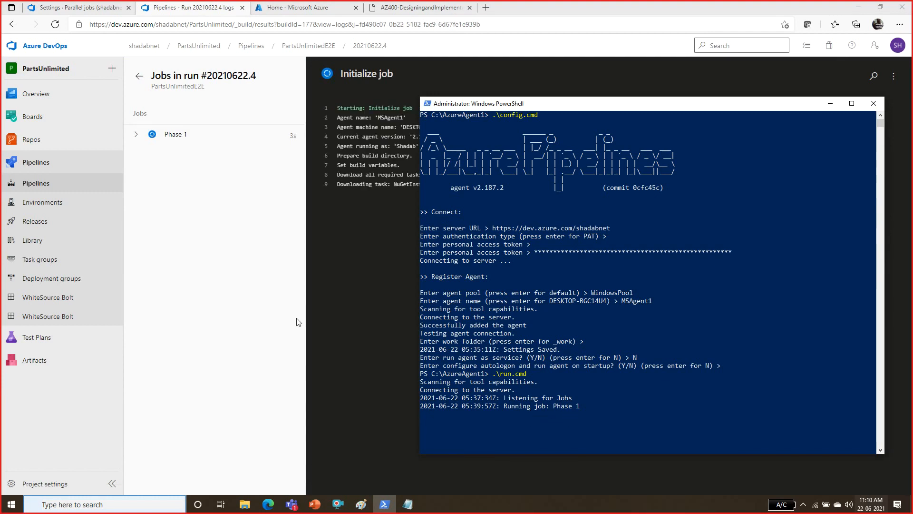
pyautogui.moveTo(583, 104); pyautogui.dragTo(677, 93)
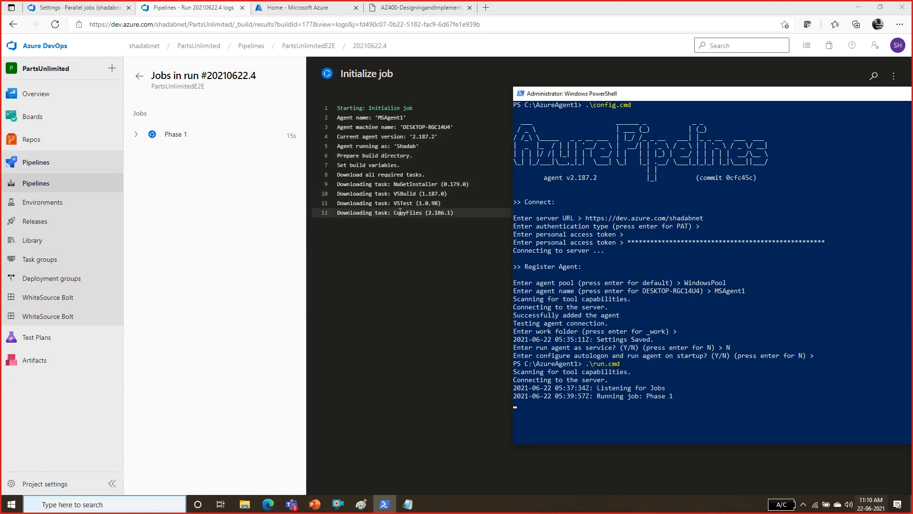
pyautogui.moveTo(596, 396); pyautogui.dragTo(681, 399)
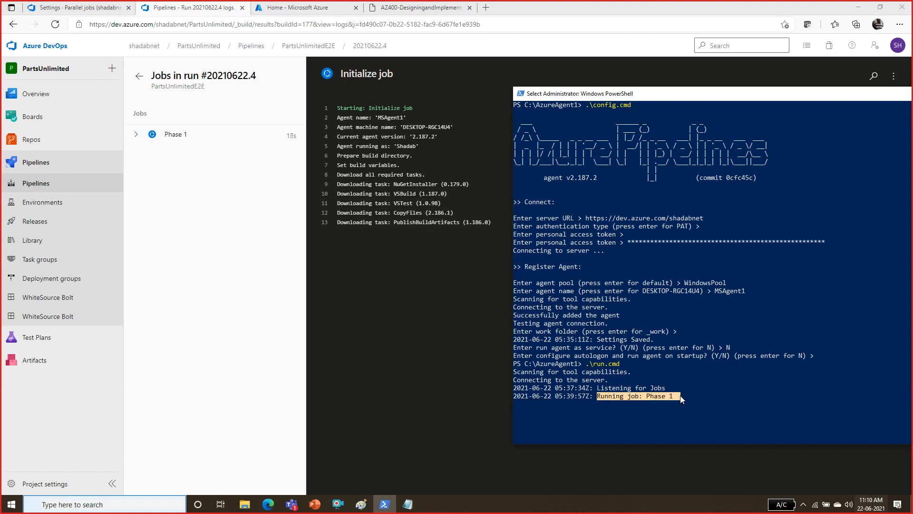
pyautogui.click(217, 327)
# Step: Open WindowsPool in the project's agent pool settings and check its jobs and the current status of its agent
pyautogui.click(34, 485)
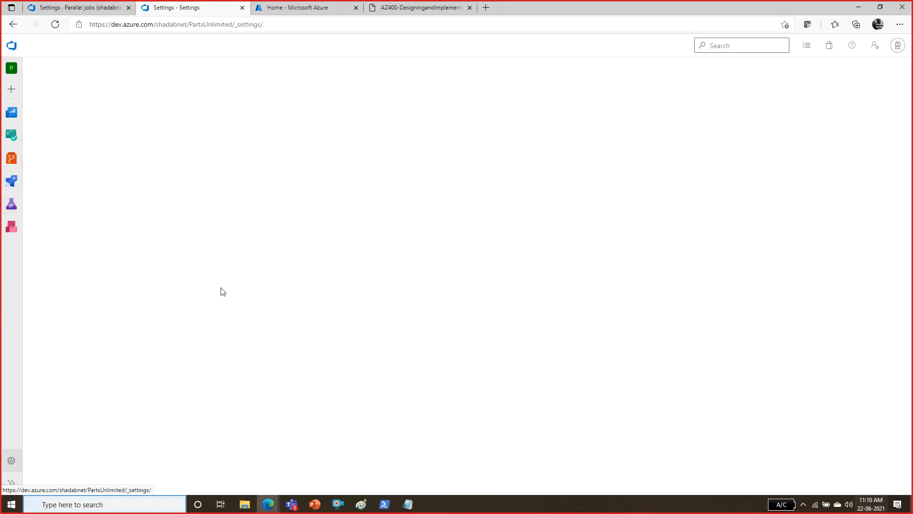
pyautogui.click(89, 322)
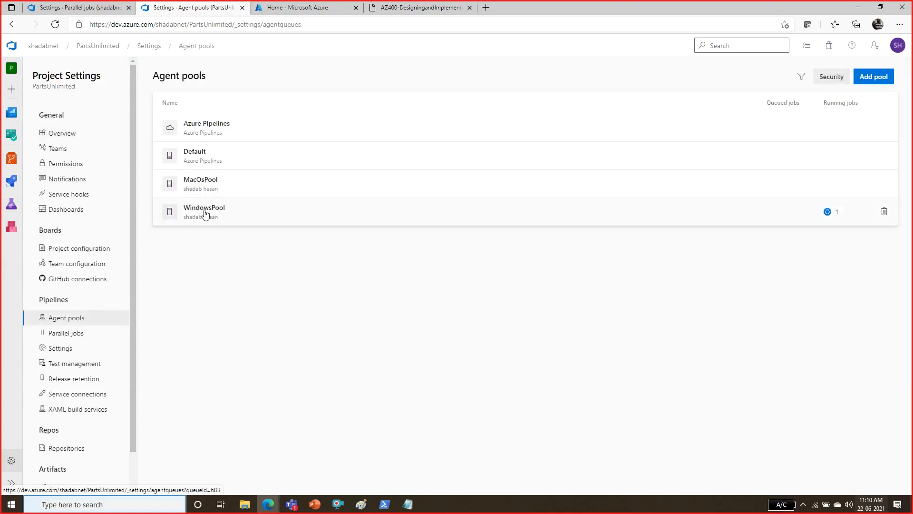
pyautogui.click(204, 213)
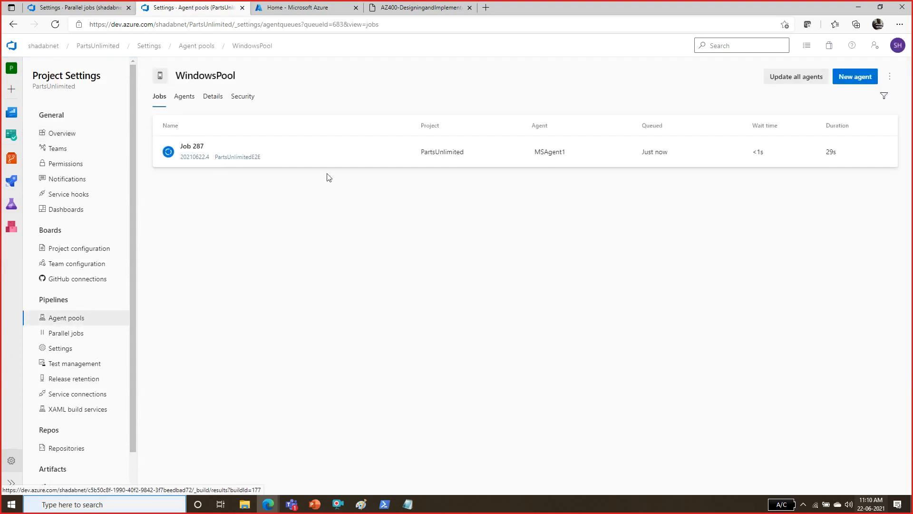
pyautogui.click(196, 103)
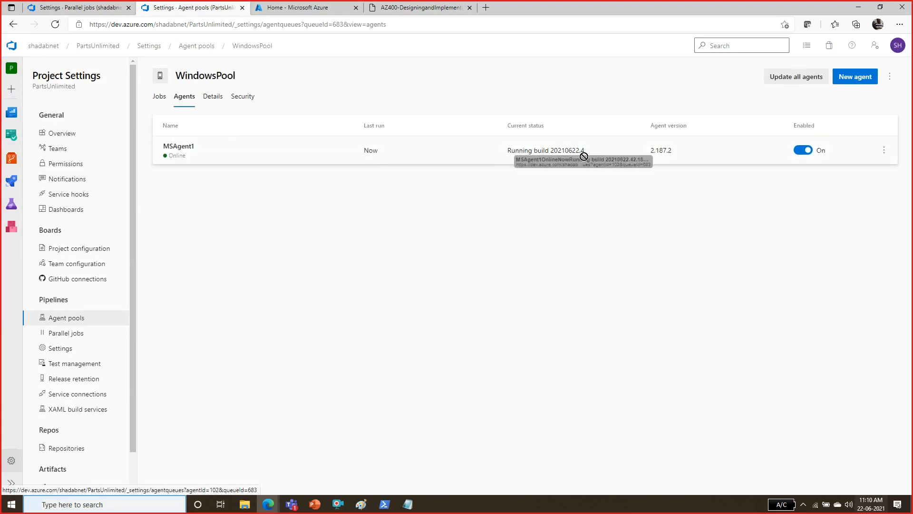
# Step: Open the log of the running PartsUnlimitedE2E job from the jobs list of WindowsPool
pyautogui.click(158, 96)
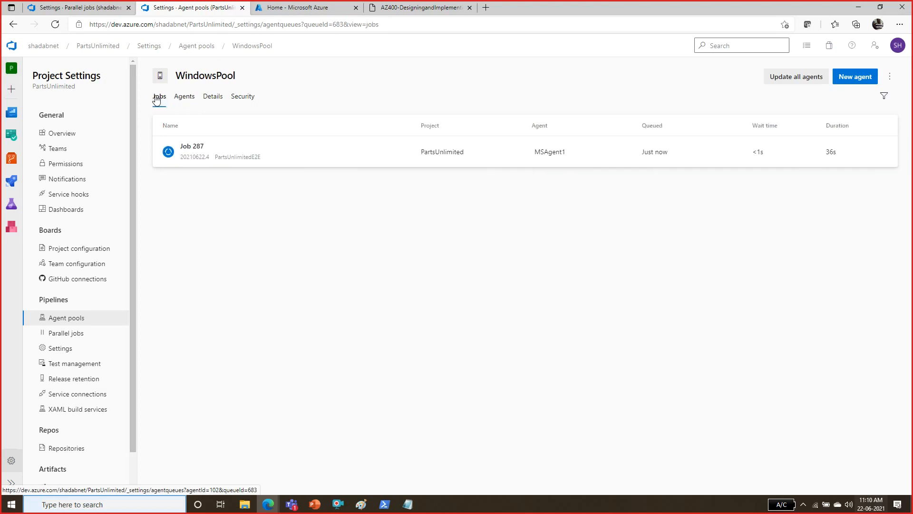
pyautogui.click(194, 149)
pyautogui.click(186, 395)
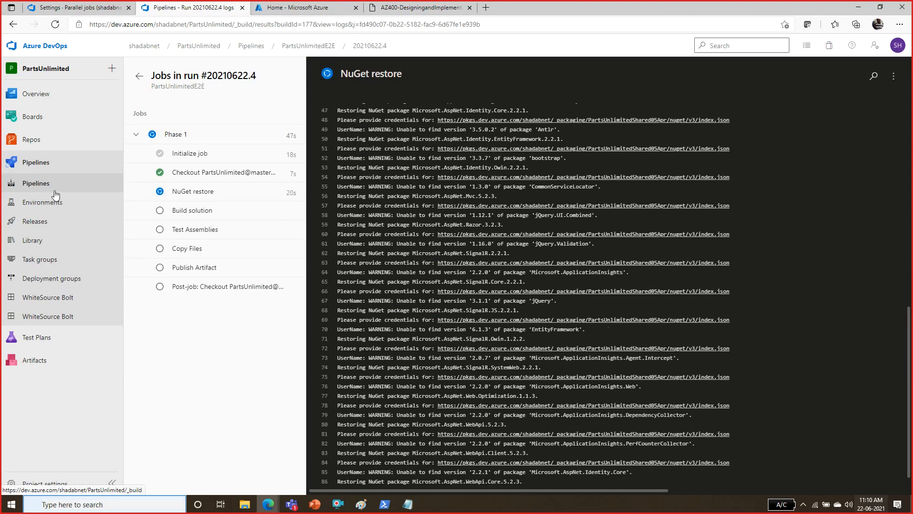
# Step: Return to WindowsPool in the project settings and recheck the current status of MSAgent1
pyautogui.click(55, 485)
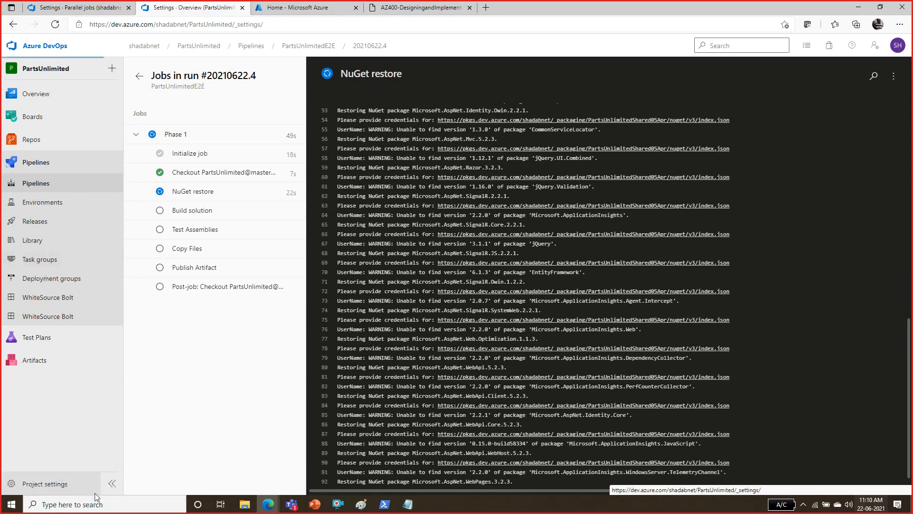
pyautogui.click(73, 320)
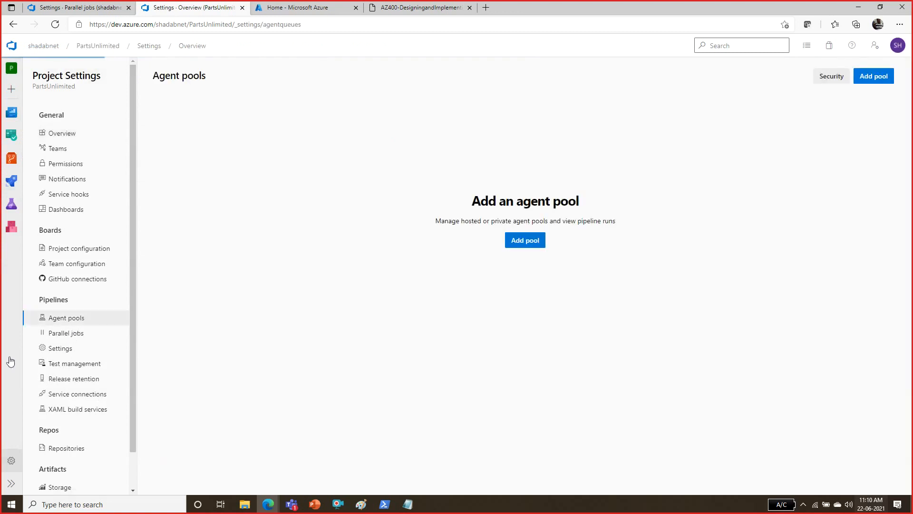
pyautogui.click(213, 210)
pyautogui.click(188, 98)
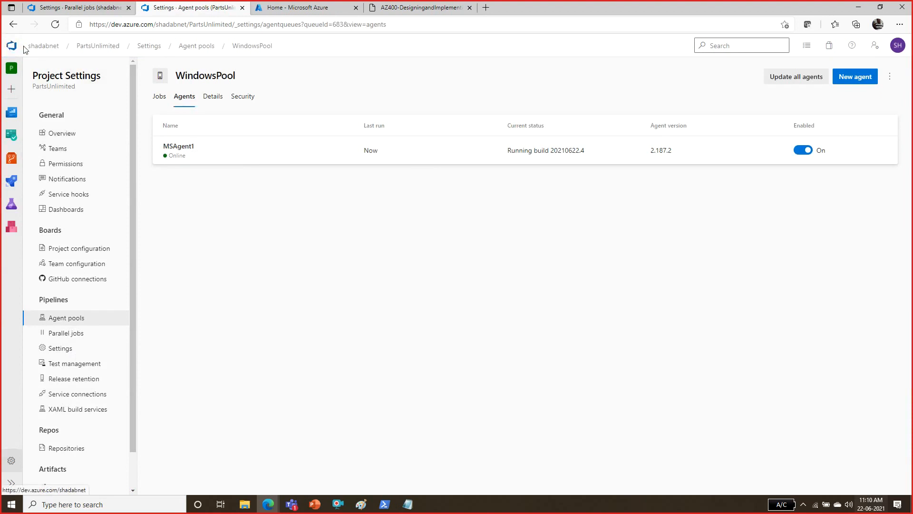
# Step: Check the agent's job output in the PowerShell window, reposition that window fully into view, and return to the browser
pyautogui.moveTo(389, 506)
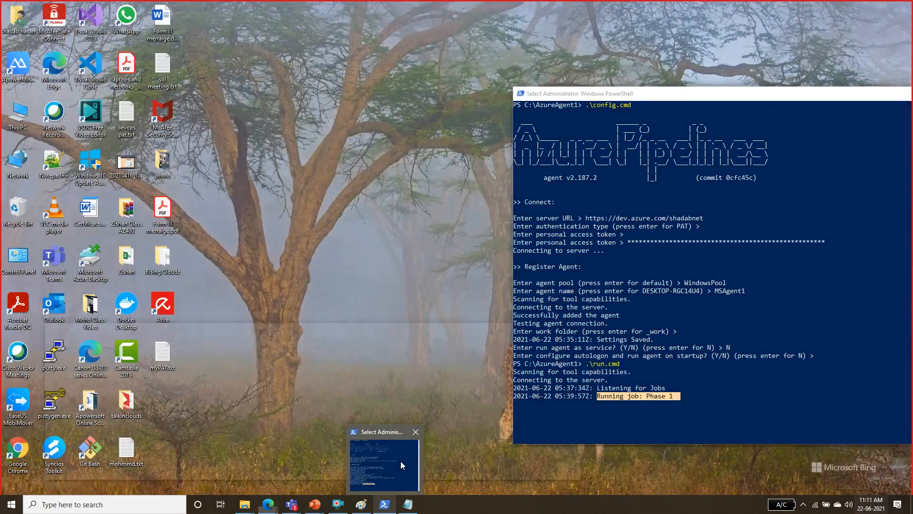
pyautogui.click(401, 461)
pyautogui.click(763, 398)
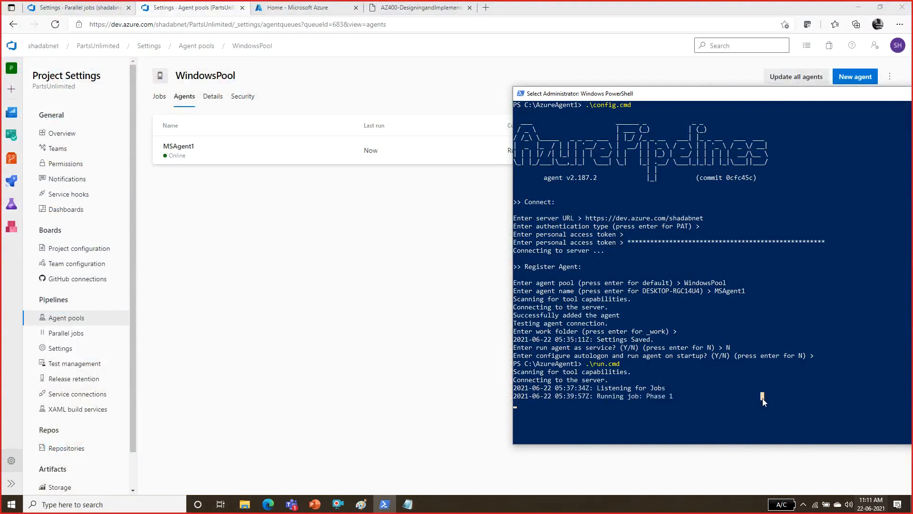
pyautogui.moveTo(609, 101); pyautogui.dragTo(559, 96)
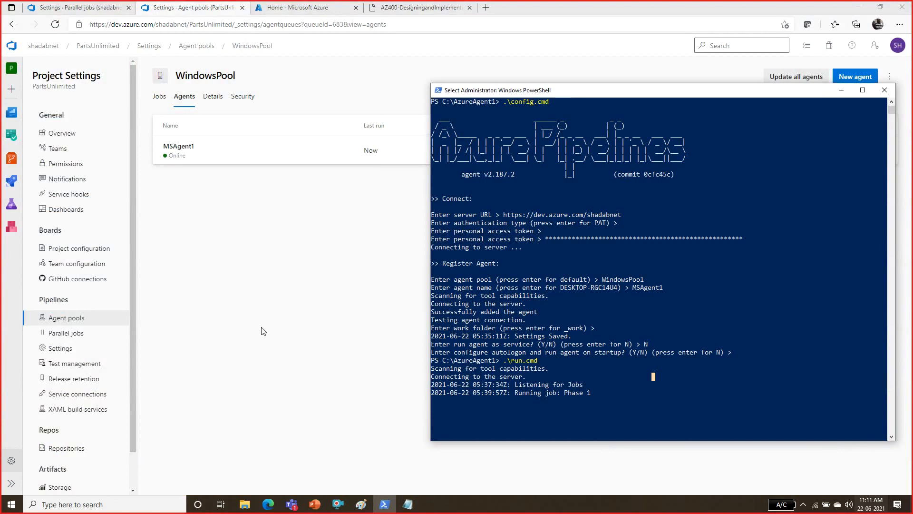
pyautogui.click(248, 356)
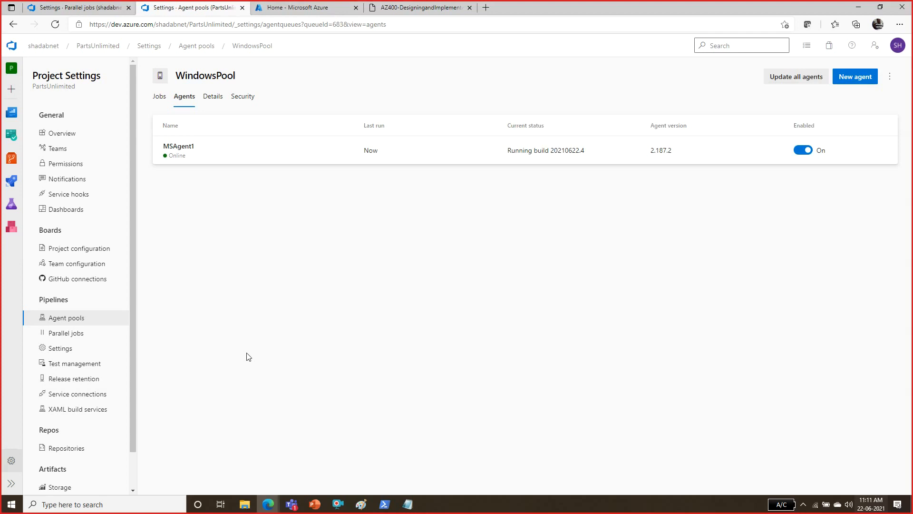
# Step: Review the details and security permissions of WindowsPool, and return to its agents list
pyautogui.click(213, 97)
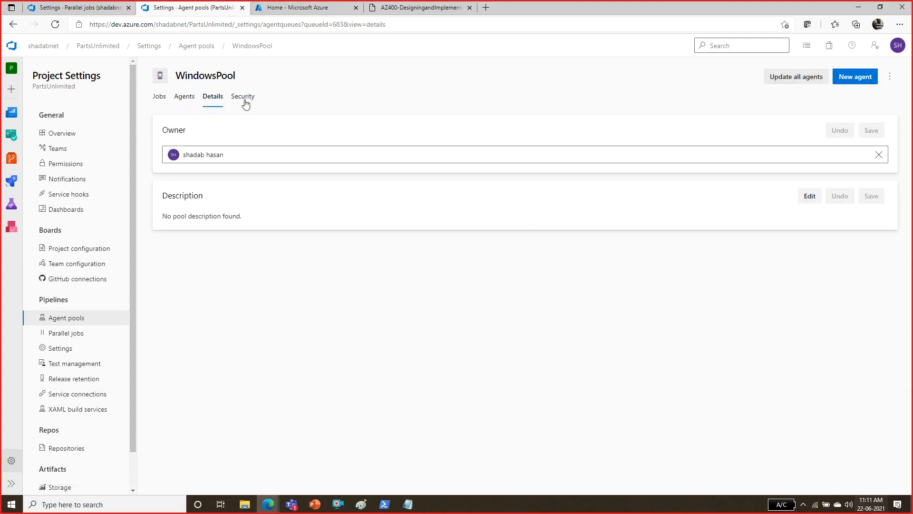
pyautogui.click(244, 99)
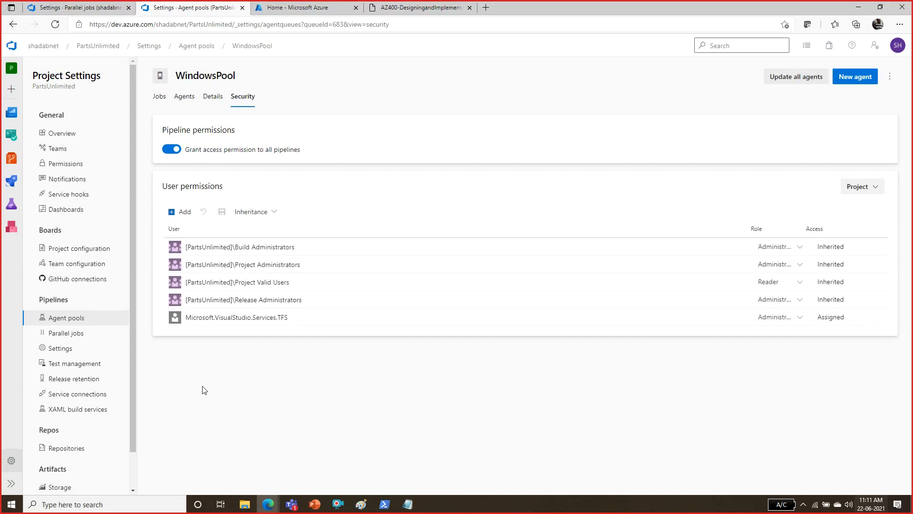
pyautogui.click(185, 98)
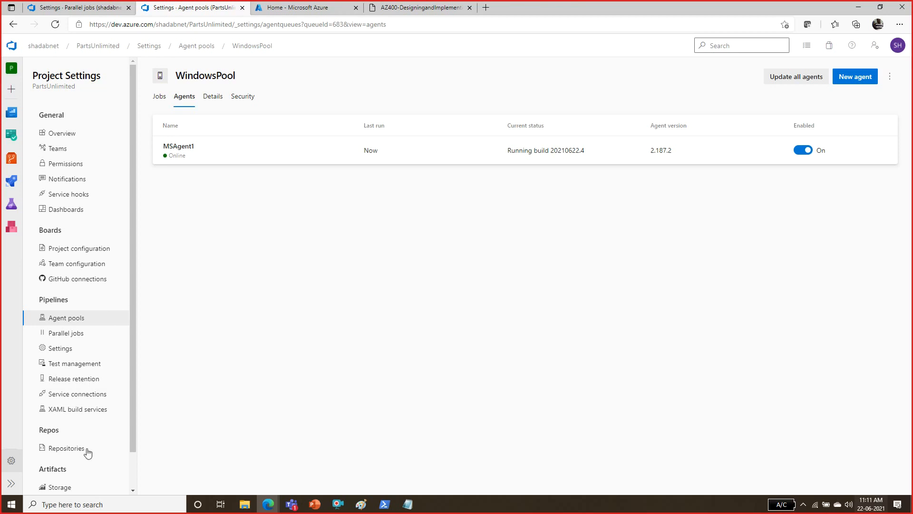
# Step: Open the instructions for adding a new agent to WindowsPool and show the macOS version
pyautogui.moveTo(134, 332); pyautogui.dragTo(134, 304)
pyautogui.click(856, 76)
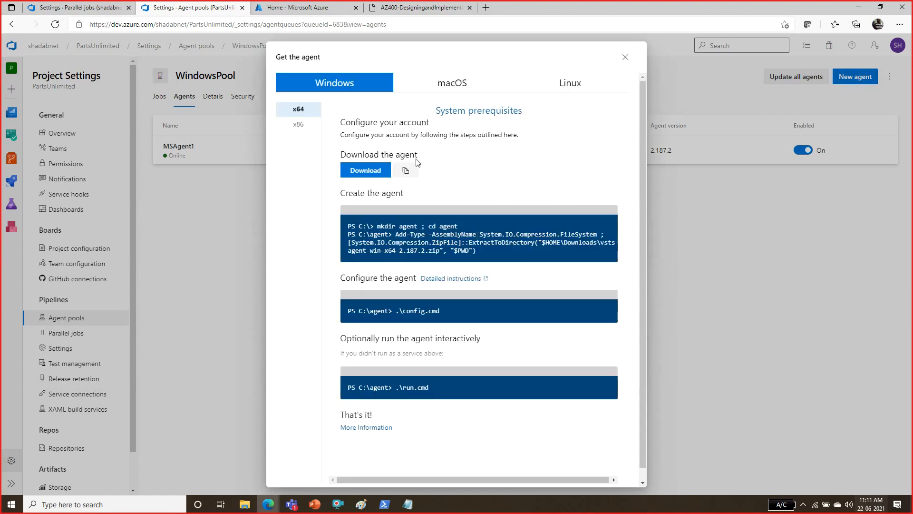
pyautogui.click(445, 82)
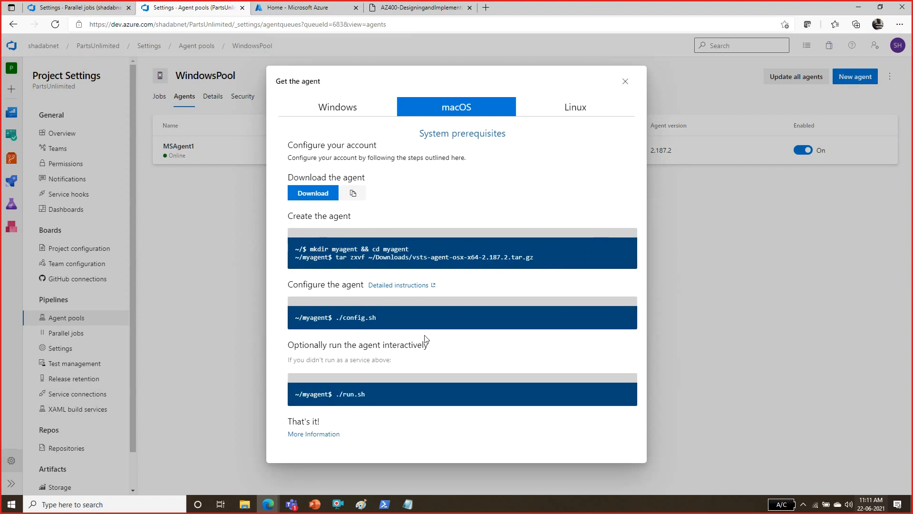
# Step: Open the agent's additional information page, read the Azure Pipelines Agent README overview, and return to WindowsPool's agents list
pyautogui.click(316, 434)
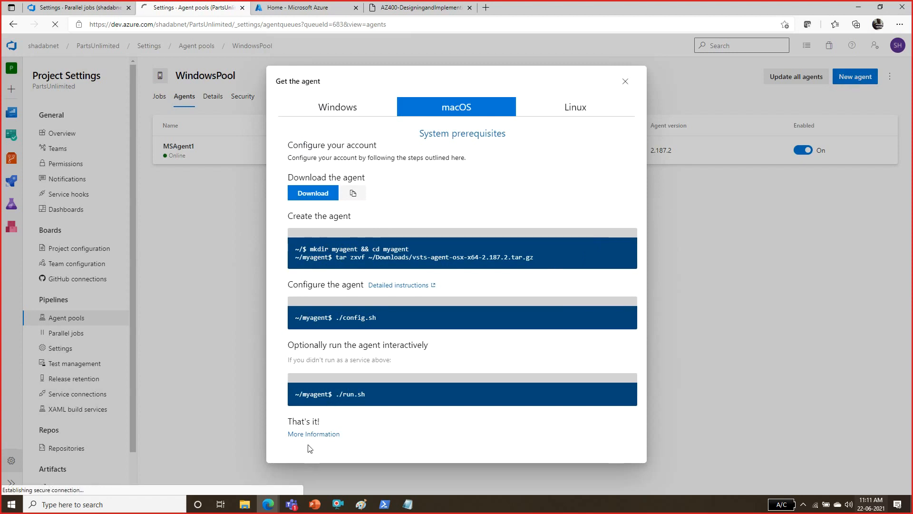
pyautogui.moveTo(907, 156)
pyautogui.mouseDown()
pyautogui.moveTo(907, 380)
pyautogui.moveTo(909, 139)
pyautogui.mouseUp()
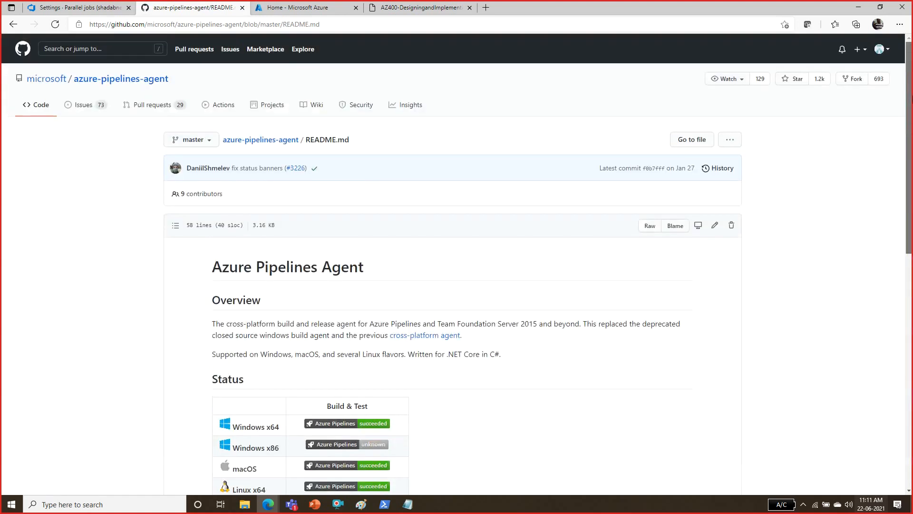
pyautogui.moveTo(269, 323); pyautogui.dragTo(275, 321)
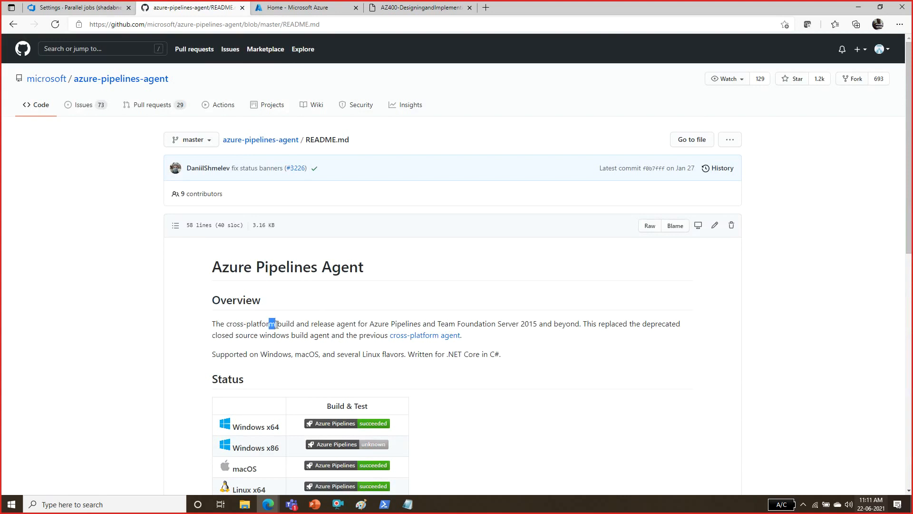
pyautogui.click(280, 325)
pyautogui.click(94, 3)
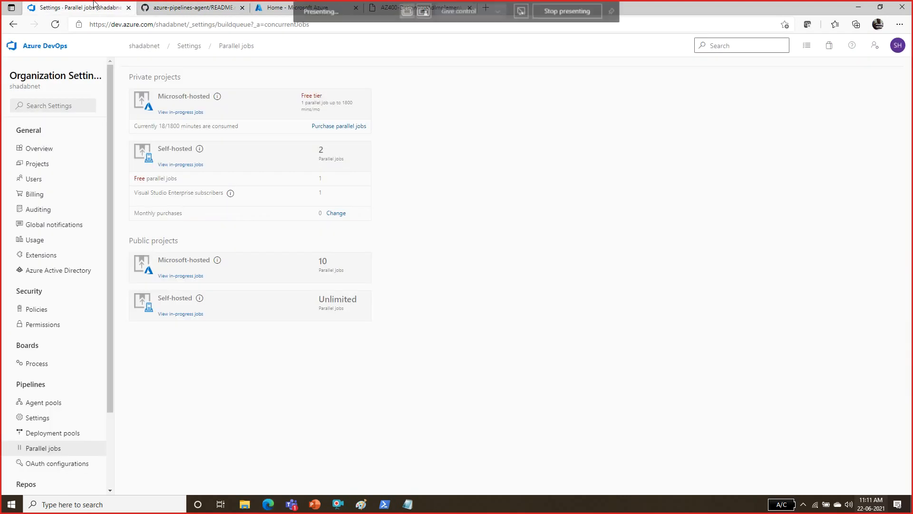
pyautogui.click(154, 3)
pyautogui.click(12, 24)
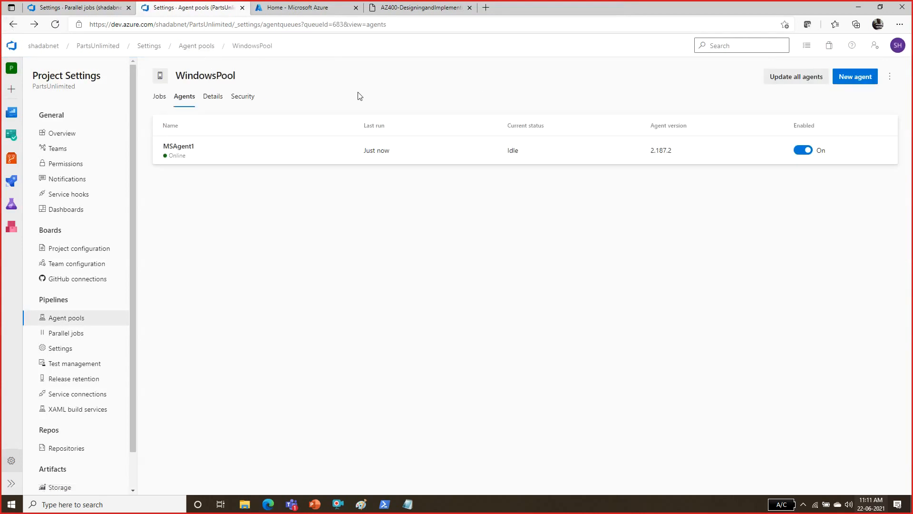
# Step: Open the Google home page from a new browser tab by searching the web for "google"
pyautogui.click(486, 7)
pyautogui.write('google')
pyautogui.press('Return')
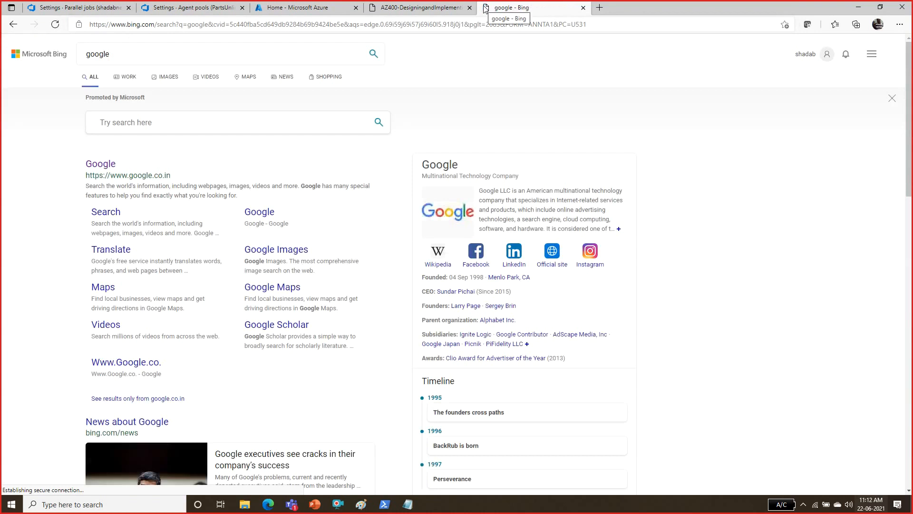
pyautogui.click(105, 164)
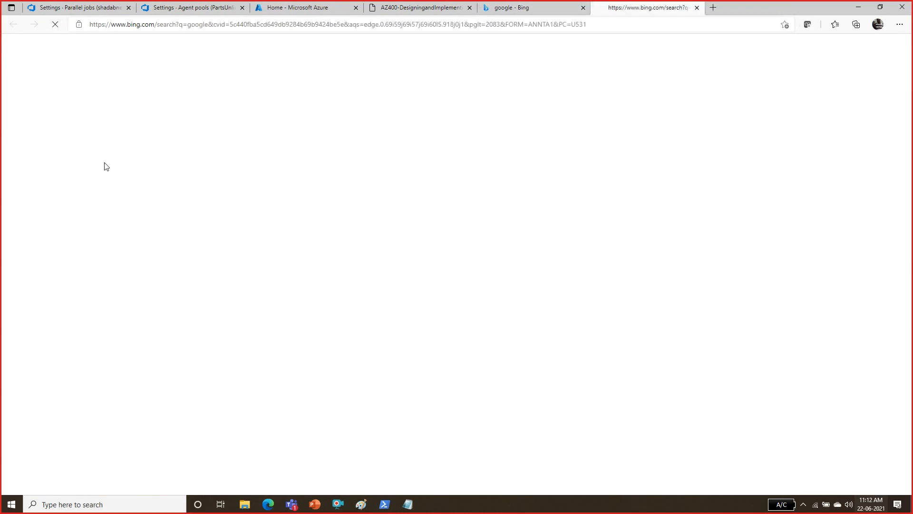
# Step: Search Google for "configure self hosted agent on MacOS"
pyautogui.write('con')
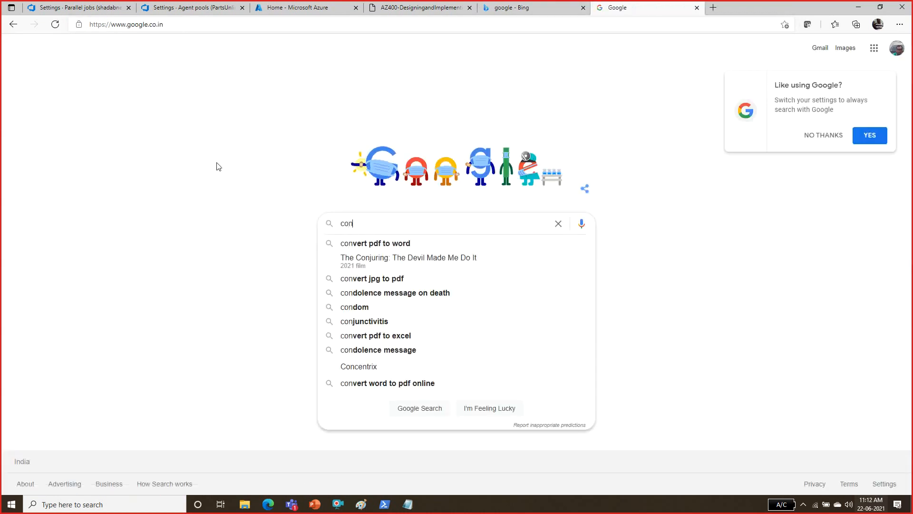
pyautogui.write('figure ')
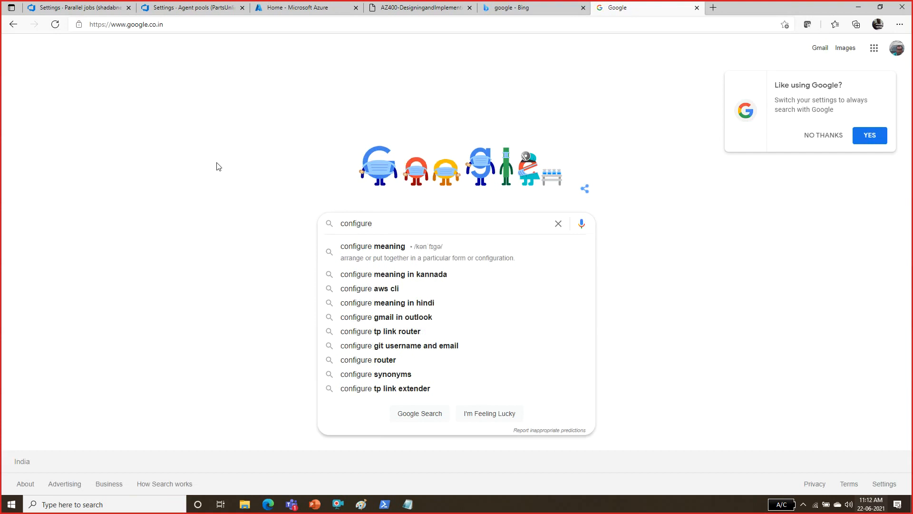
pyautogui.write('sel')
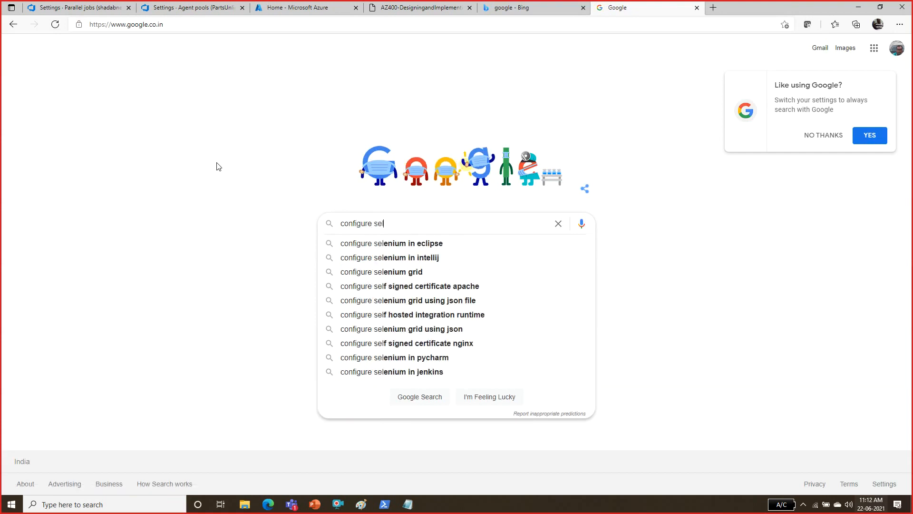
pyautogui.write('f host')
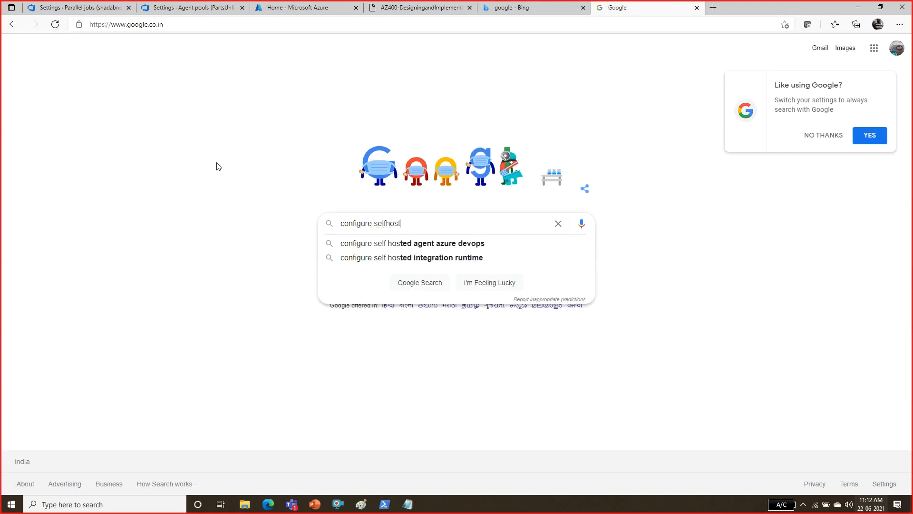
pyautogui.write('ed a')
pyautogui.press('Down')
pyautogui.press('BackSpace')
pyautogui.press('BackSpace')
pyautogui.press('BackSpace')
pyautogui.press('BackSpace')
pyautogui.press('BackSpace')
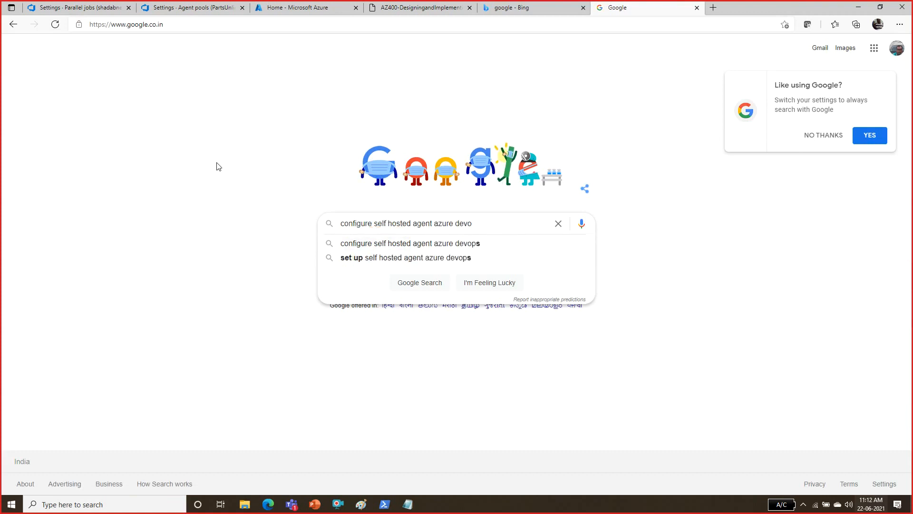
pyautogui.press('BackSpace')
pyautogui.press('BackSpace')
pyautogui.press('BackSpace')
pyautogui.press('BackSpace')
pyautogui.press('BackSpace')
pyautogui.press('BackSpace')
pyautogui.press('BackSpace')
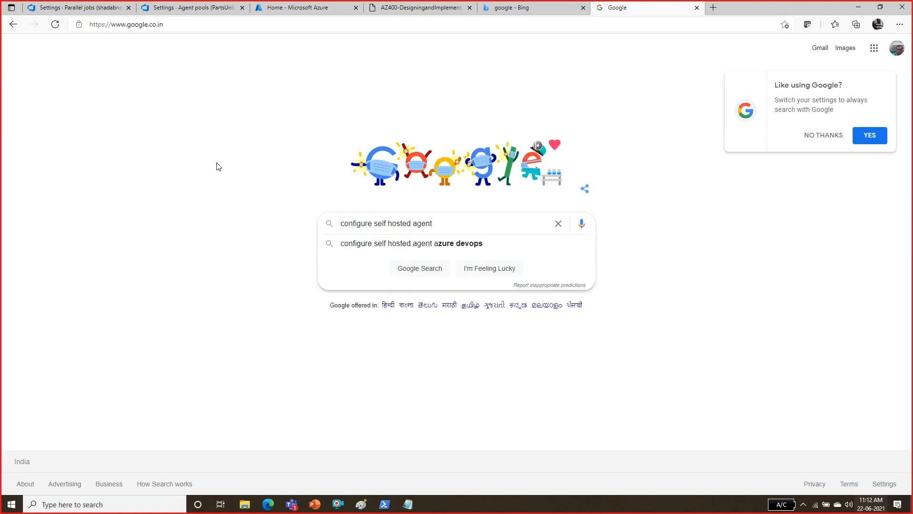
pyautogui.write('on Ma')
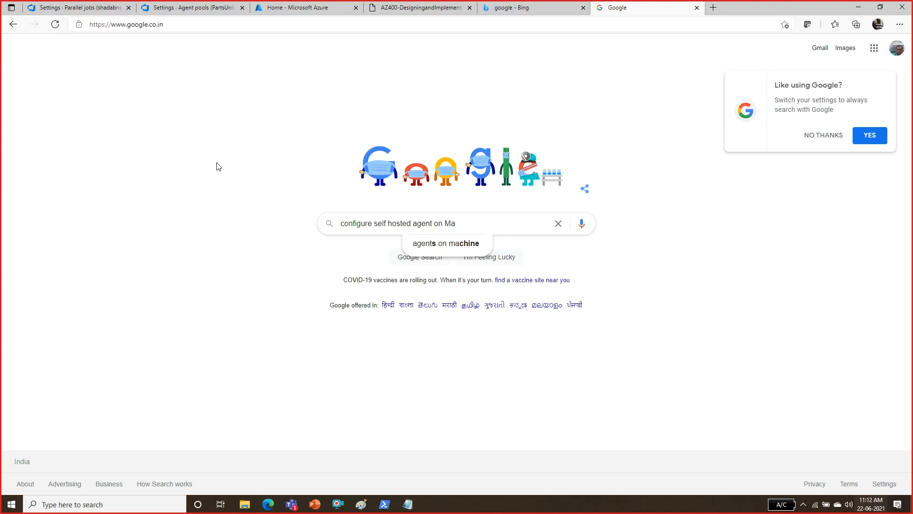
pyautogui.write('cOS')
pyautogui.press('Return')
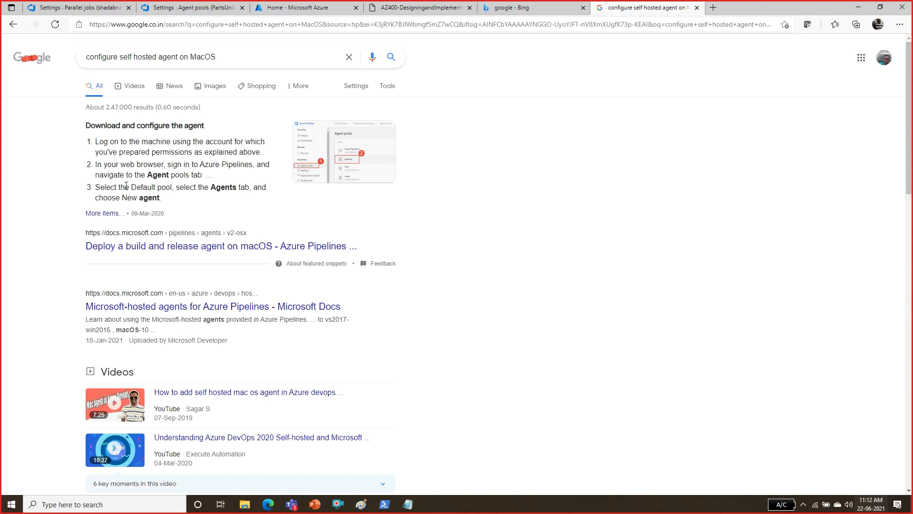
# Step: Open the macOS agent deployment and Microsoft-hosted agents results in separate tabs and show the Microsoft-hosted agents article
pyautogui.rightClick(221, 243)
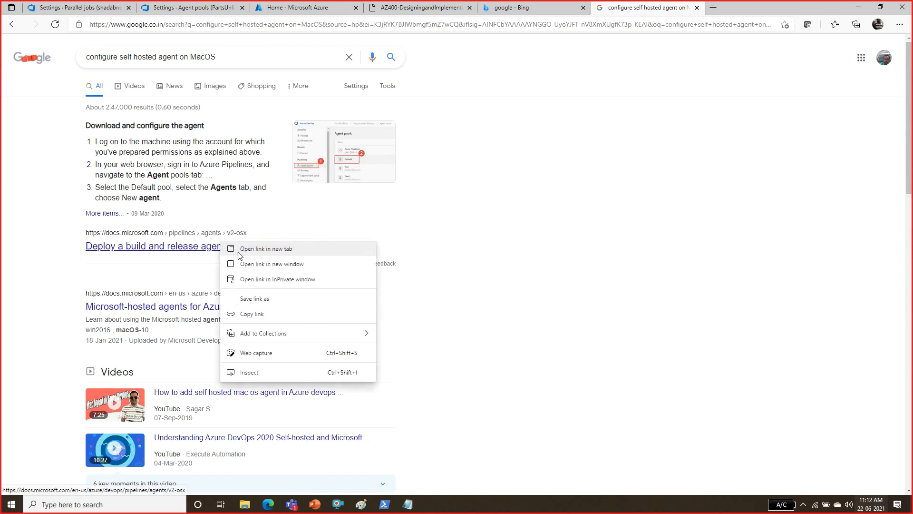
pyautogui.click(238, 250)
pyautogui.rightClick(194, 303)
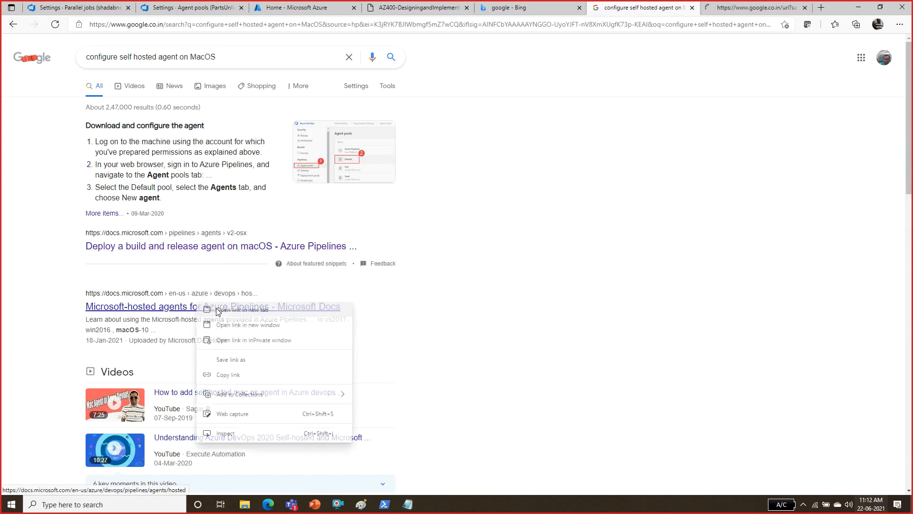
pyautogui.click(213, 311)
pyautogui.hotkey('ctrl', 'Tab')
pyautogui.hotkey('ctrl', 'Tab')
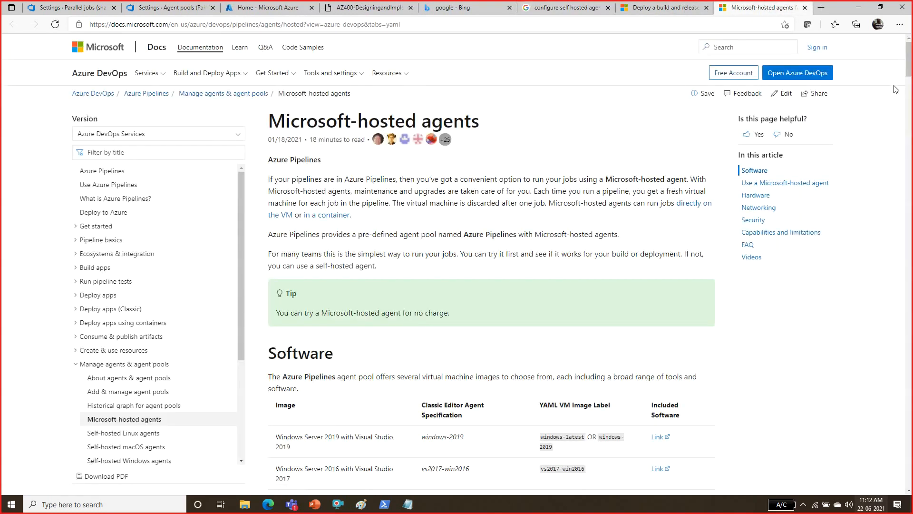
# Step: Skim the Microsoft-hosted agents article from its software list through the hardware and networking sections
pyautogui.scroll(-2, 910, 65)
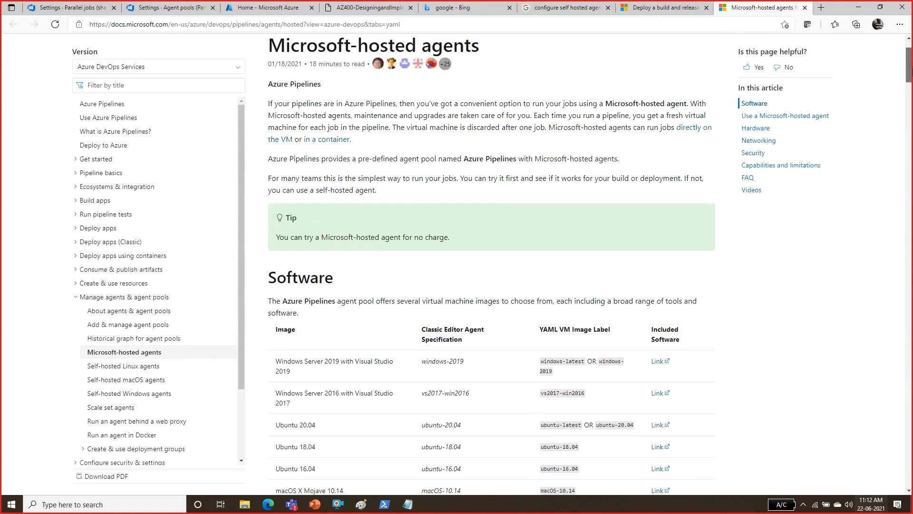
pyautogui.scroll(-15, 492, 266)
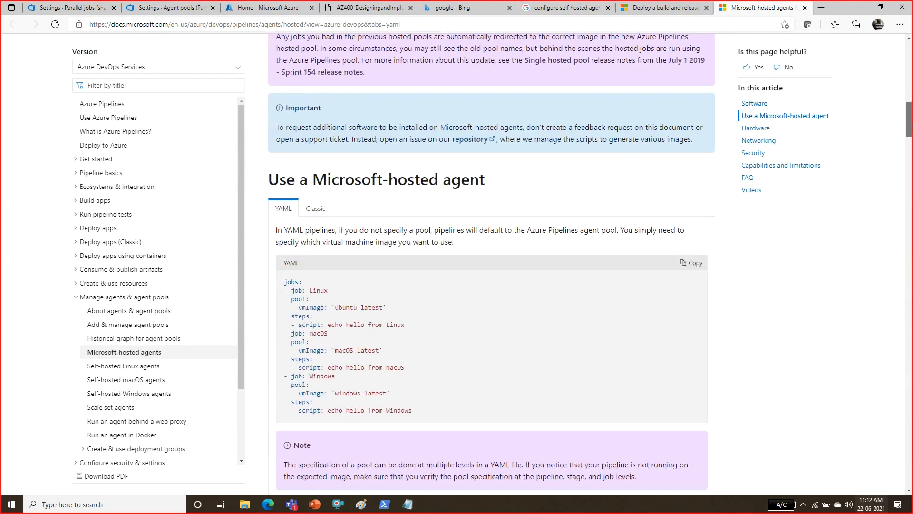
pyautogui.scroll(-20, 491, 267)
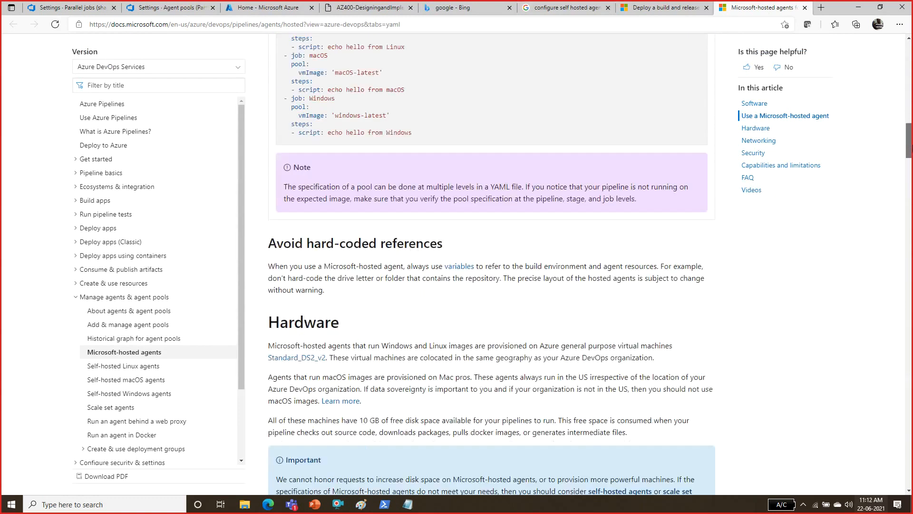
pyautogui.scroll(-5, 366, 359)
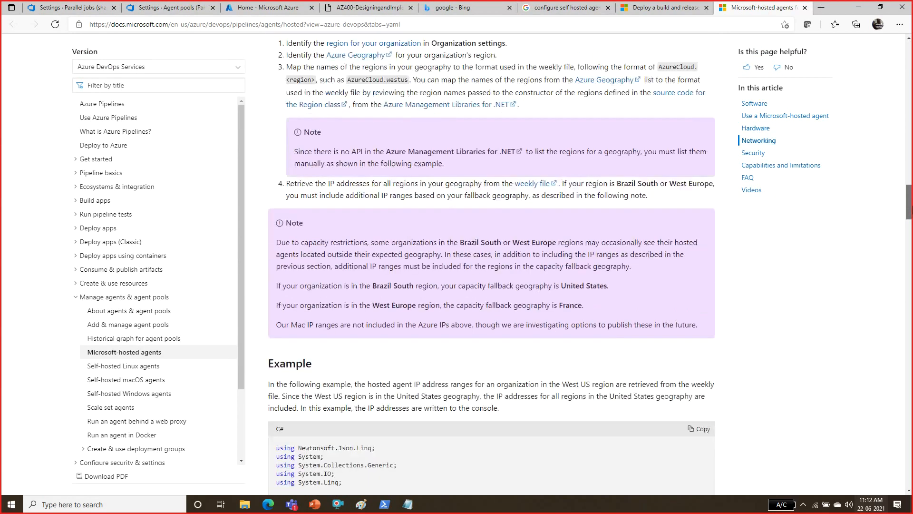
# Step: Open the Self-hosted macOS agents article, skim it through the run instructions, and return to its beginning
pyautogui.click(132, 380)
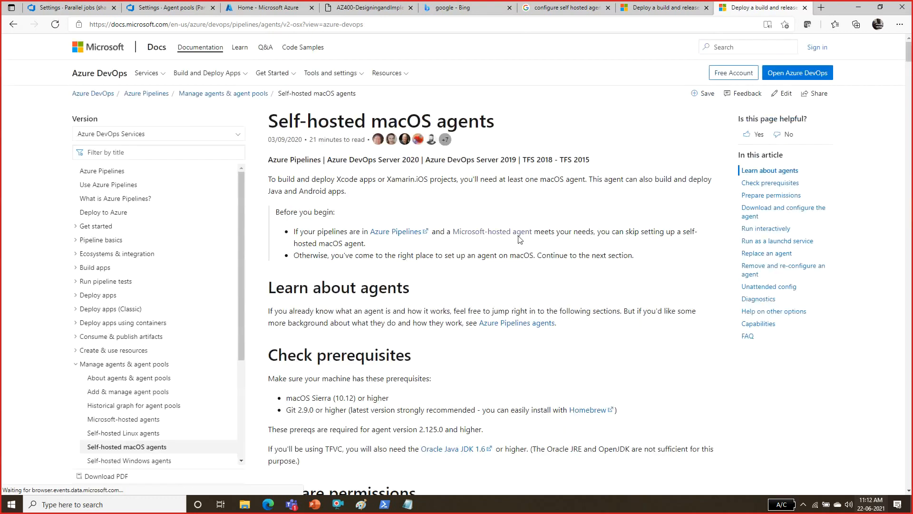
pyautogui.moveTo(911, 55); pyautogui.dragTo(908, 189)
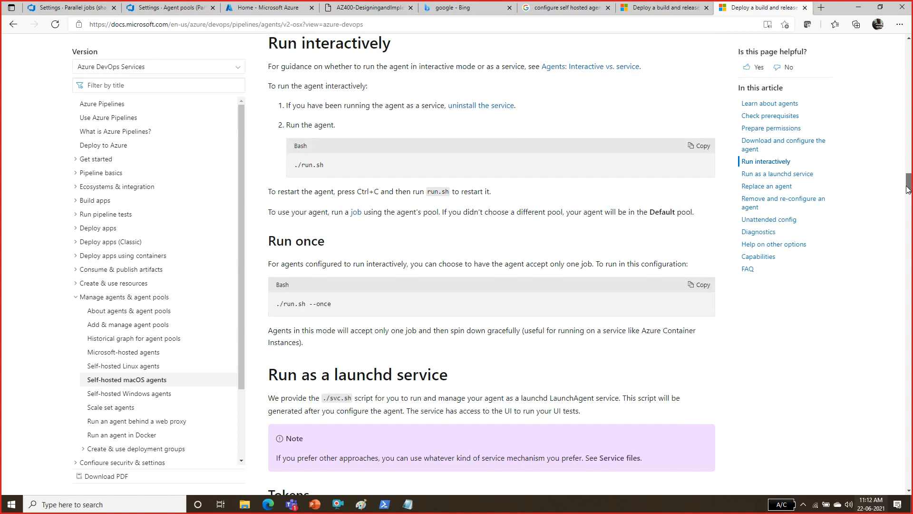
pyautogui.moveTo(908, 189); pyautogui.dragTo(892, 42)
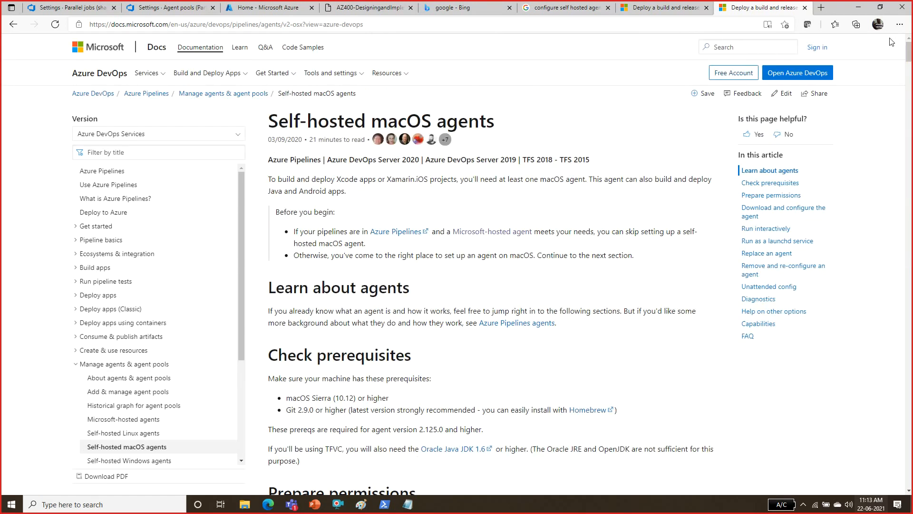
# Step: Share the Self-hosted macOS agents article link in the Microsoft Teams meeting chat and return to the browser
pyautogui.click(406, 20)
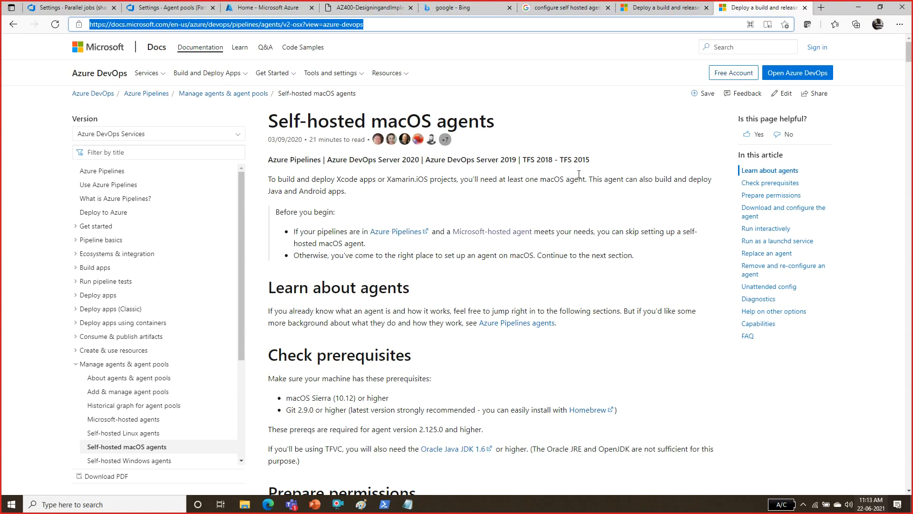
pyautogui.click(561, 191)
pyautogui.click(293, 504)
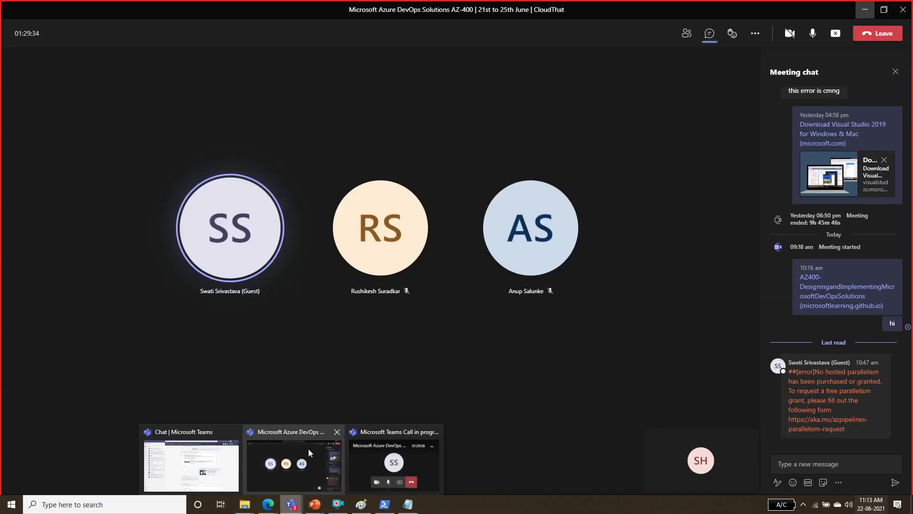
pyautogui.click(311, 447)
pyautogui.click(844, 465)
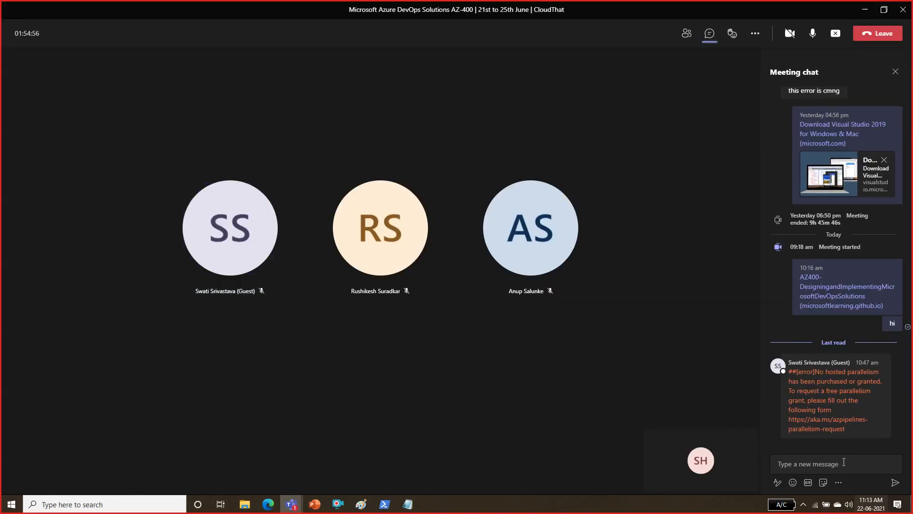
pyautogui.write('Deploy a build and release agent on macOS - Azure Pipelines | Microsoft Docs')
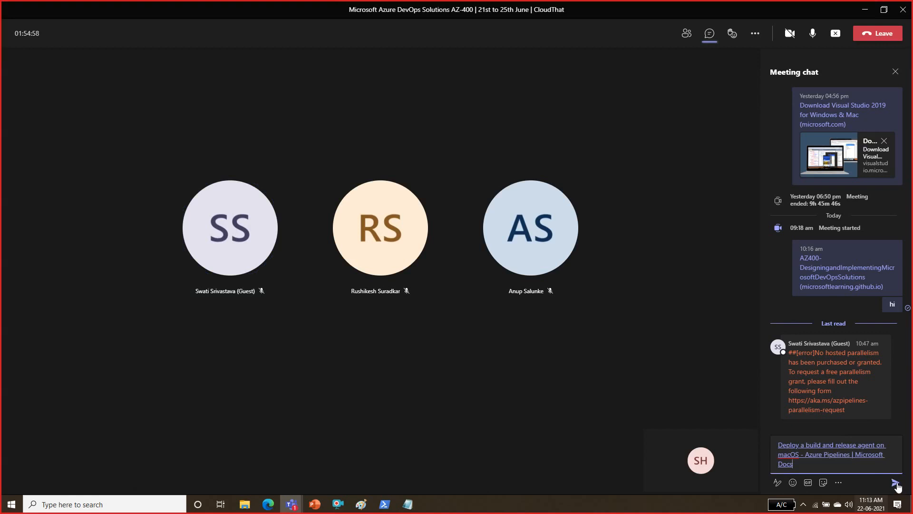
pyautogui.click(897, 484)
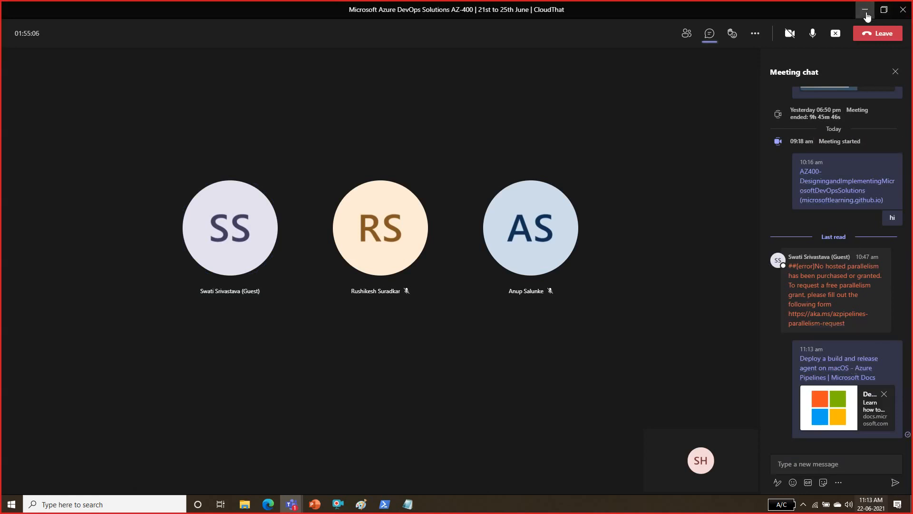
pyautogui.click(866, 10)
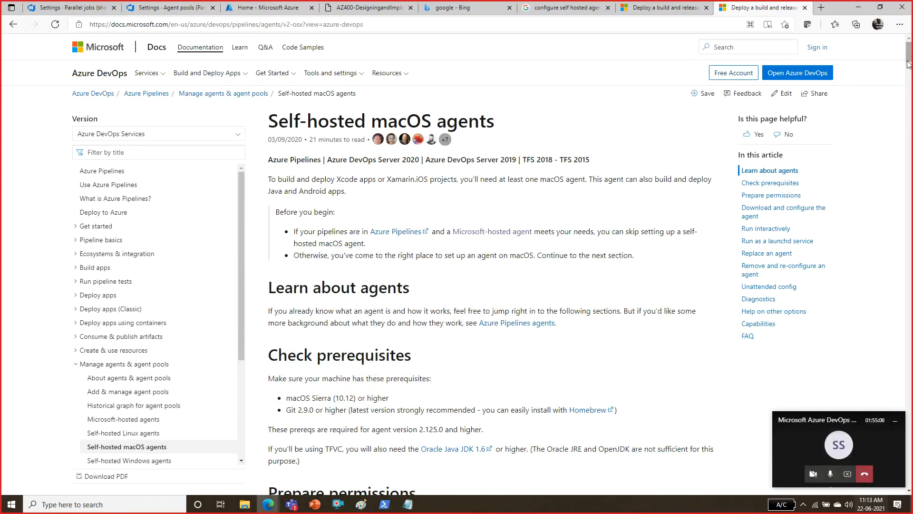
# Step: Skim the macOS agent's token and configuration sections, and look through the Self-hosted Windows agents article down to its FAQ
pyautogui.scroll(-10, 909, 64)
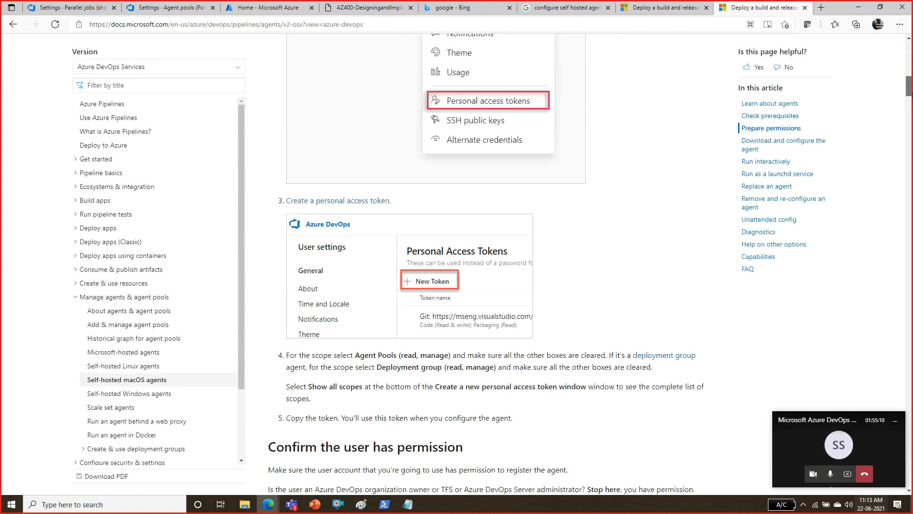
pyautogui.scroll(-20, 492, 267)
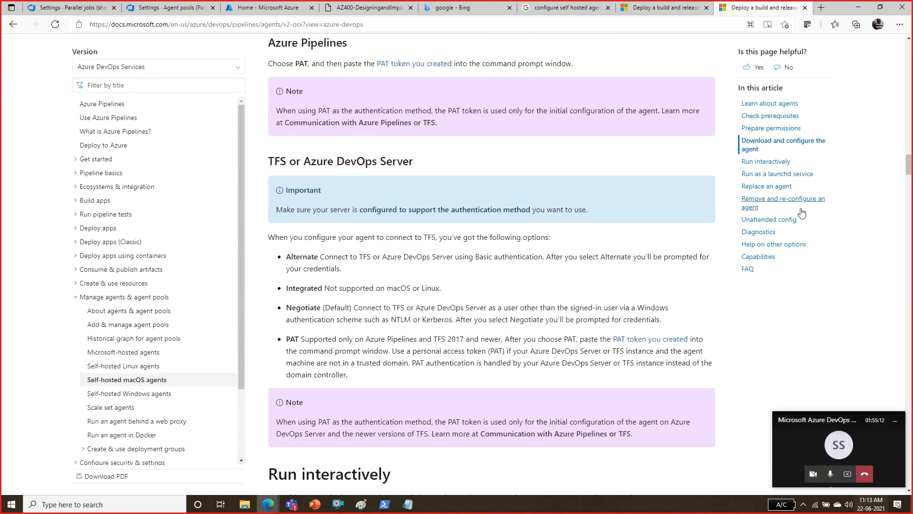
pyautogui.click(164, 393)
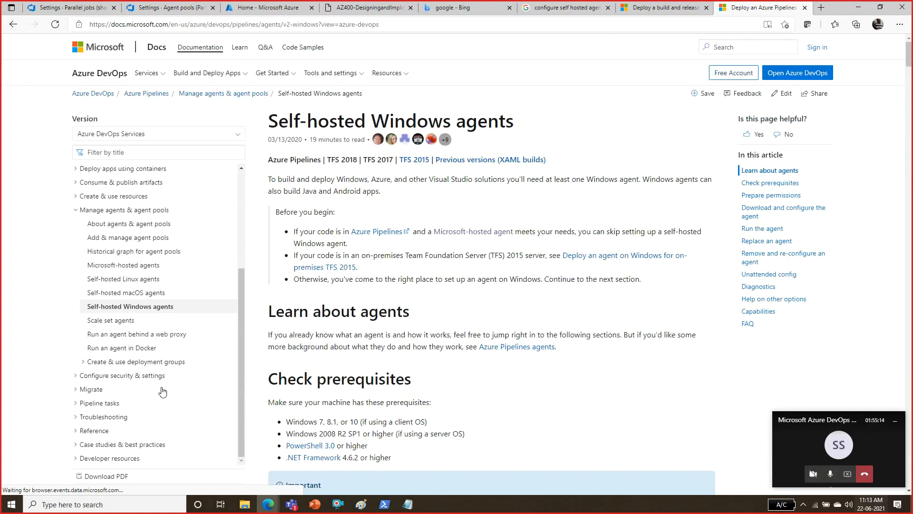
pyautogui.moveTo(909, 53); pyautogui.dragTo(911, 391)
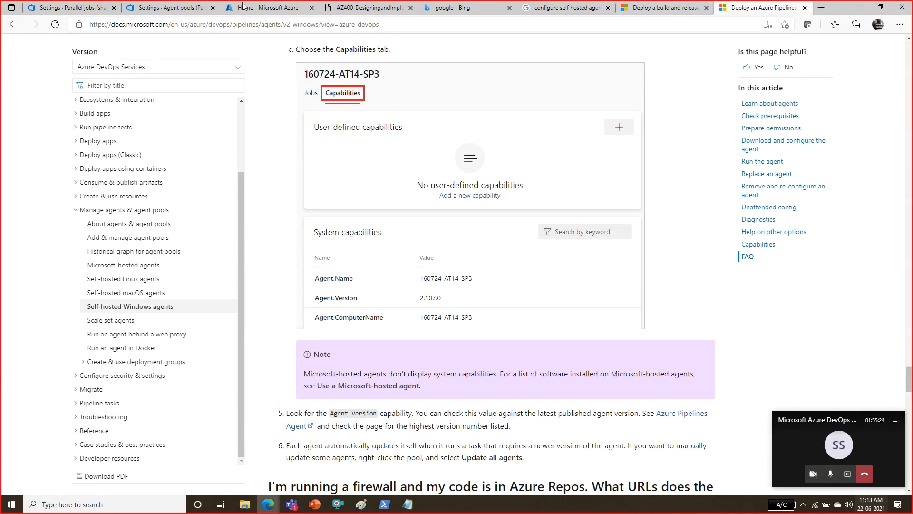
# Step: Return to the PartsUnlimited project settings, view Parallel jobs, and go to the organization's projects page
pyautogui.click(190, 8)
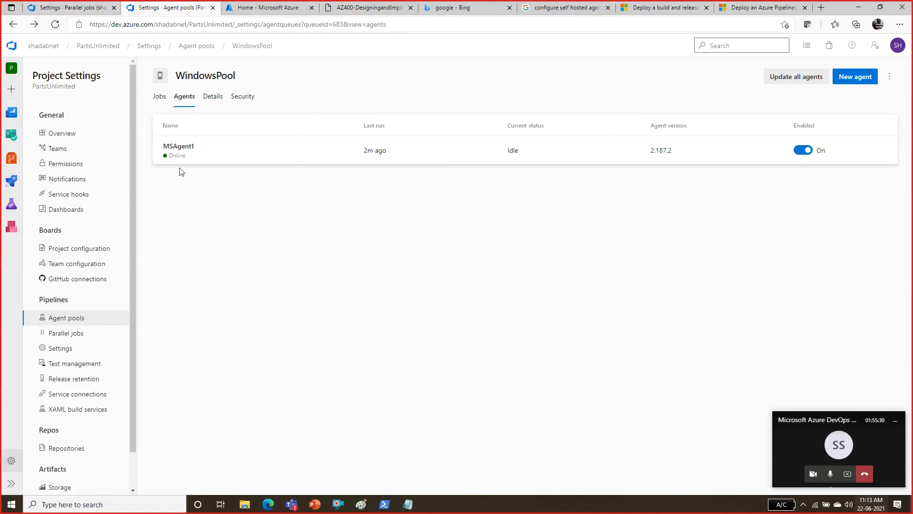
pyautogui.click(76, 335)
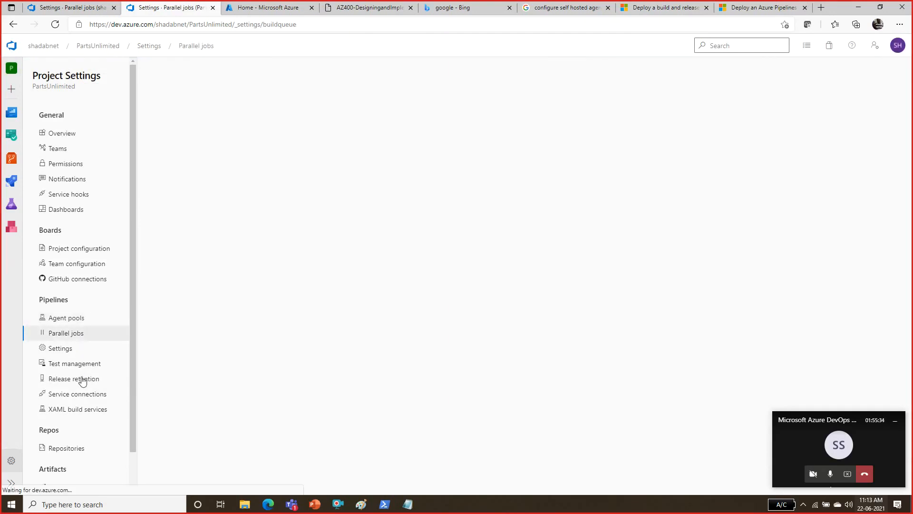
pyautogui.click(11, 46)
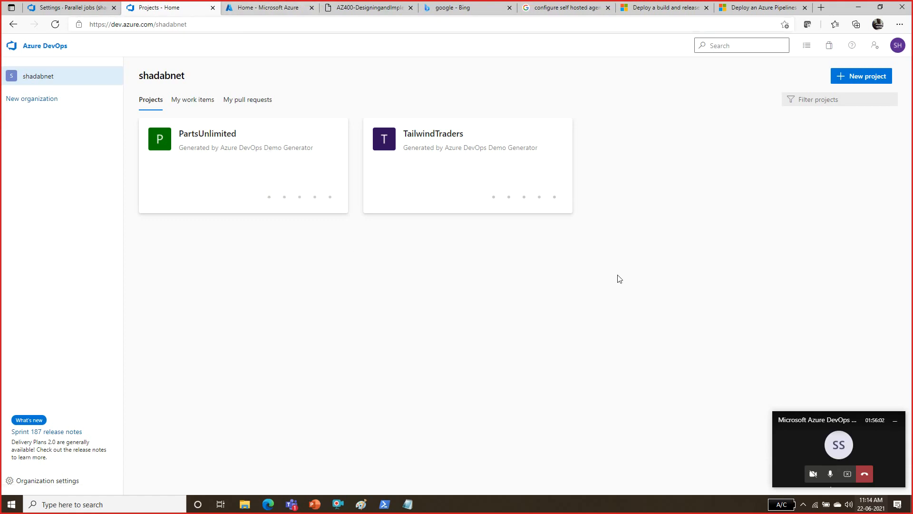
# Step: Close the leftover Bing search results tab
pyautogui.click(509, 8)
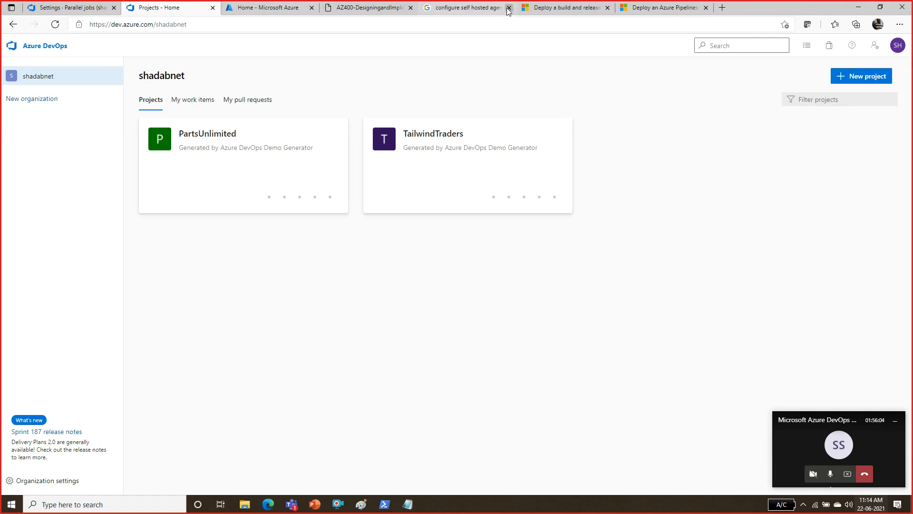